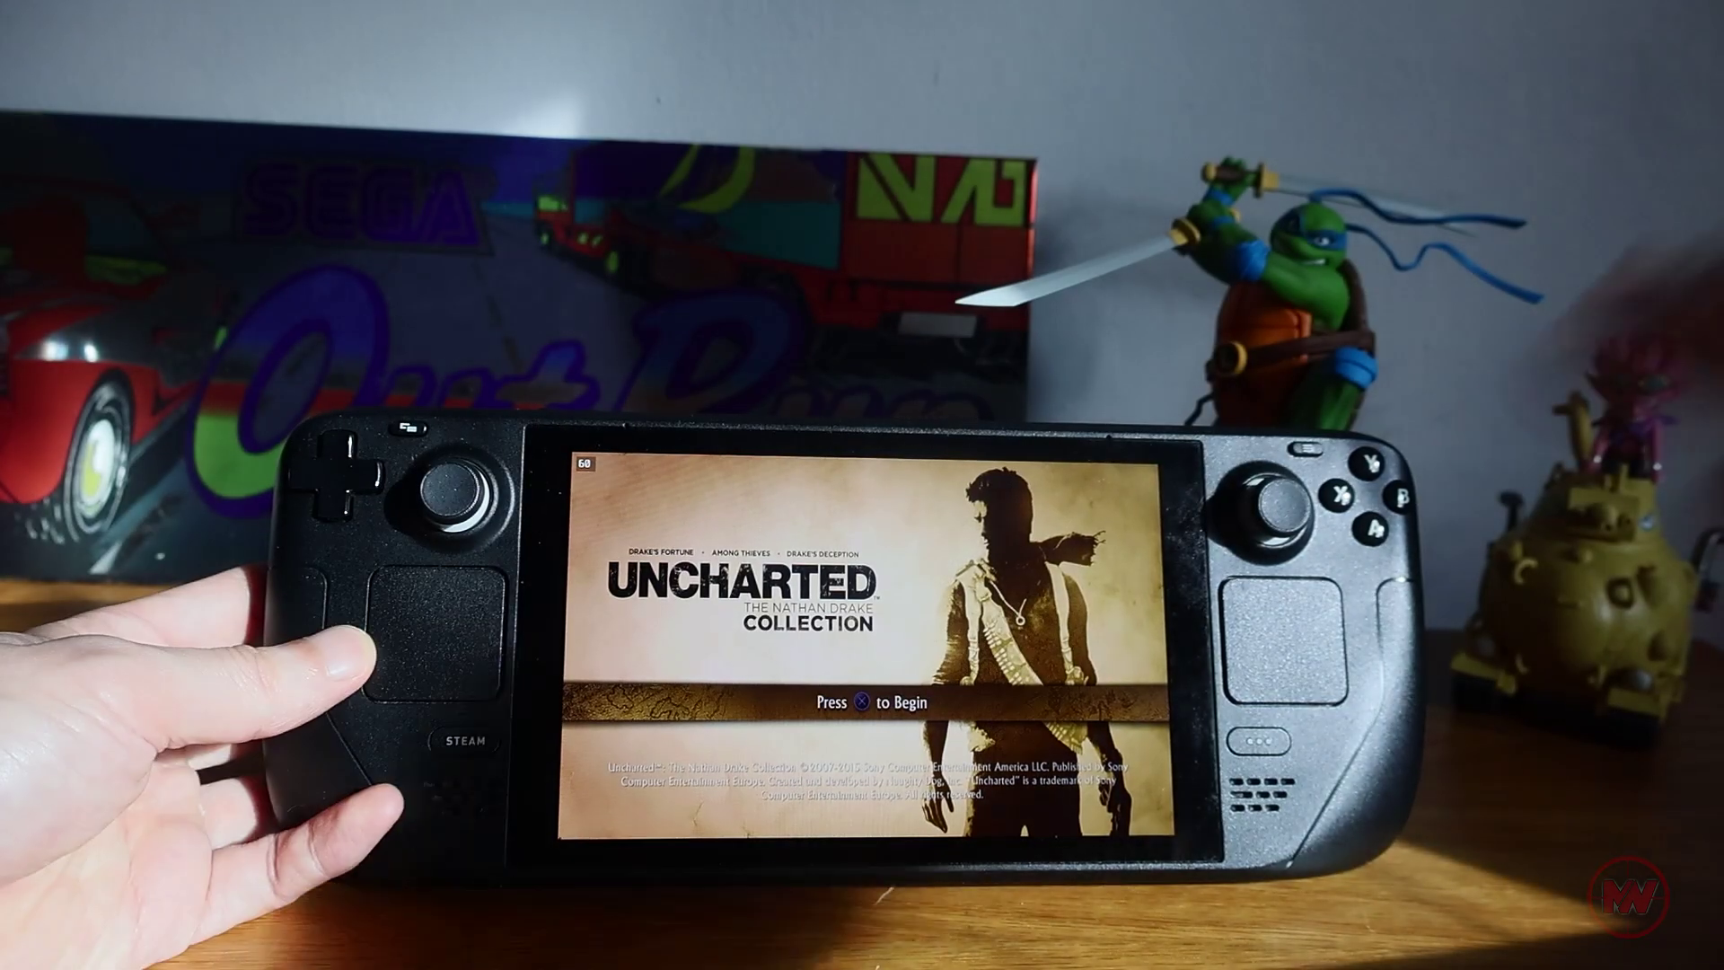
pyautogui.press('Return')
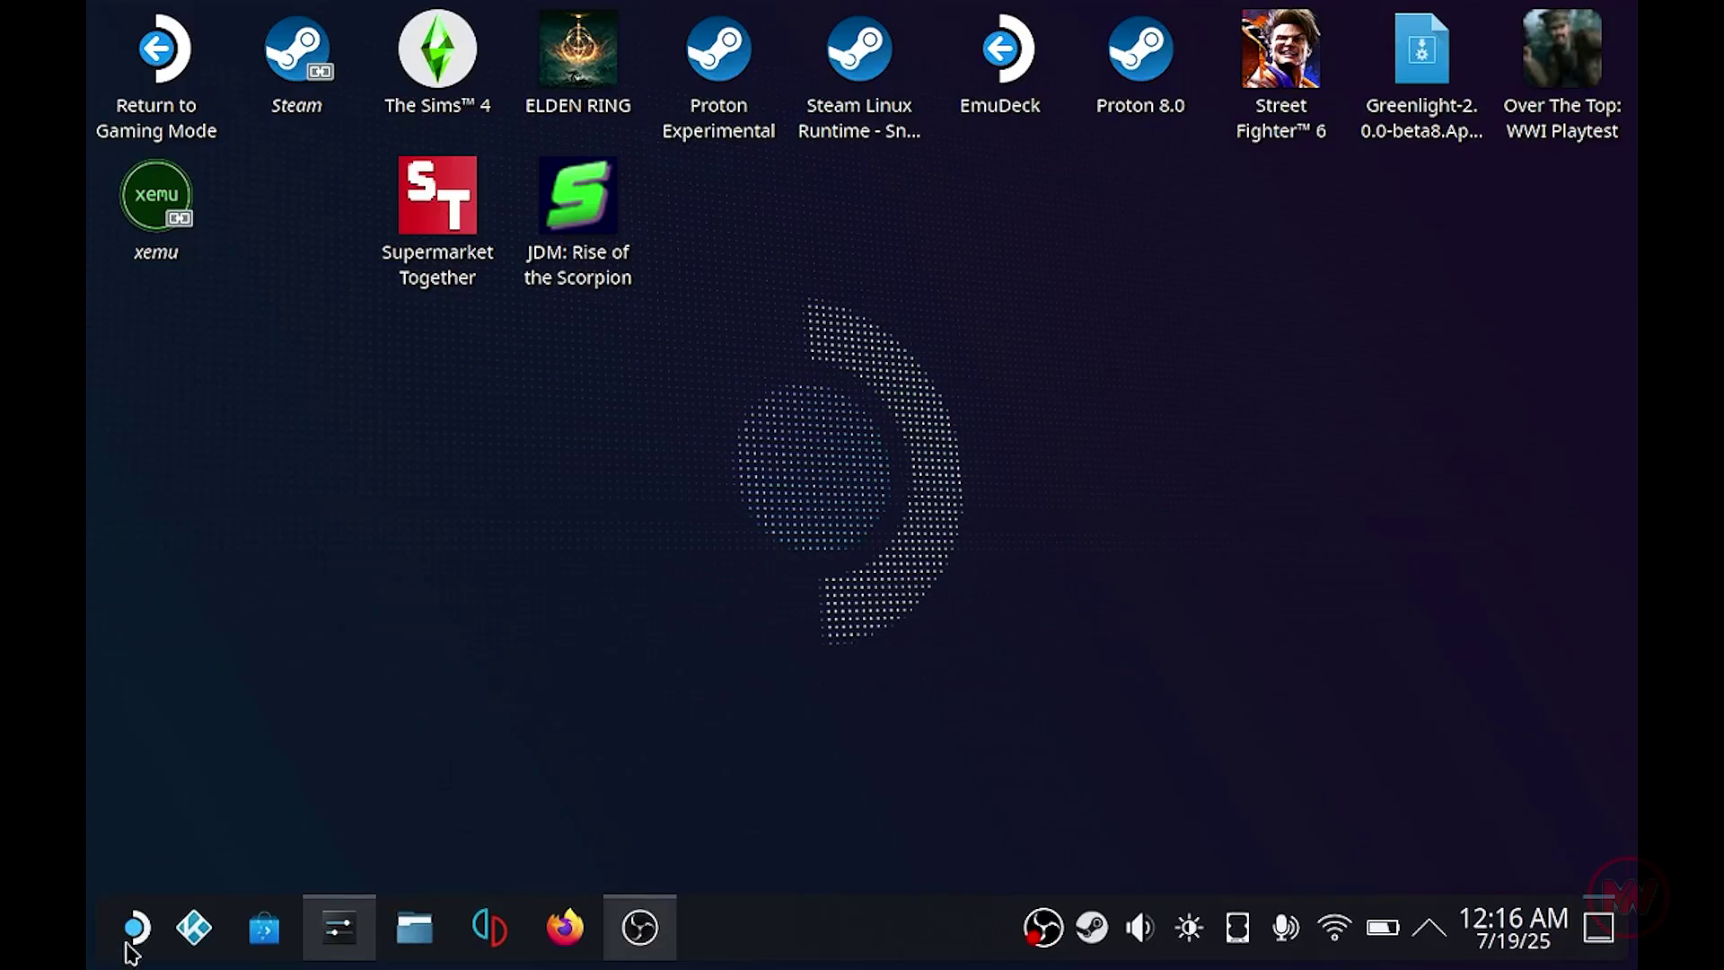
# Open the Discover software store in a maximized window and search it for "chiaki".
pyautogui.click(131, 942)
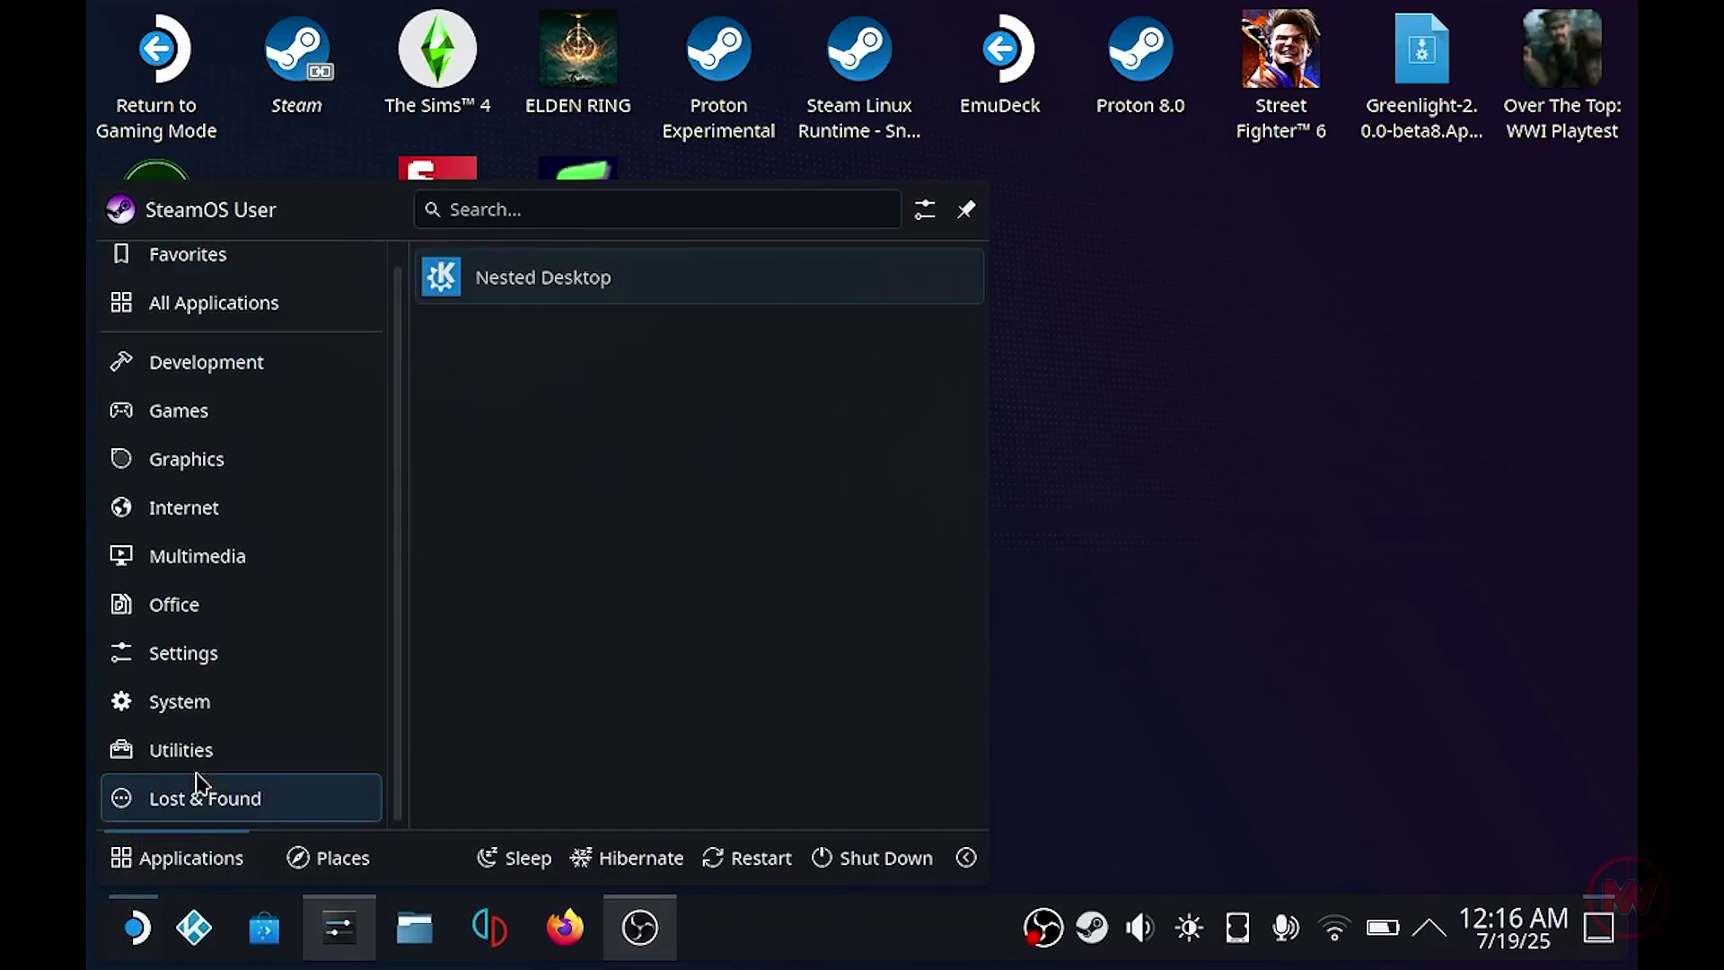
pyautogui.moveTo(180, 701)
pyautogui.click(538, 350)
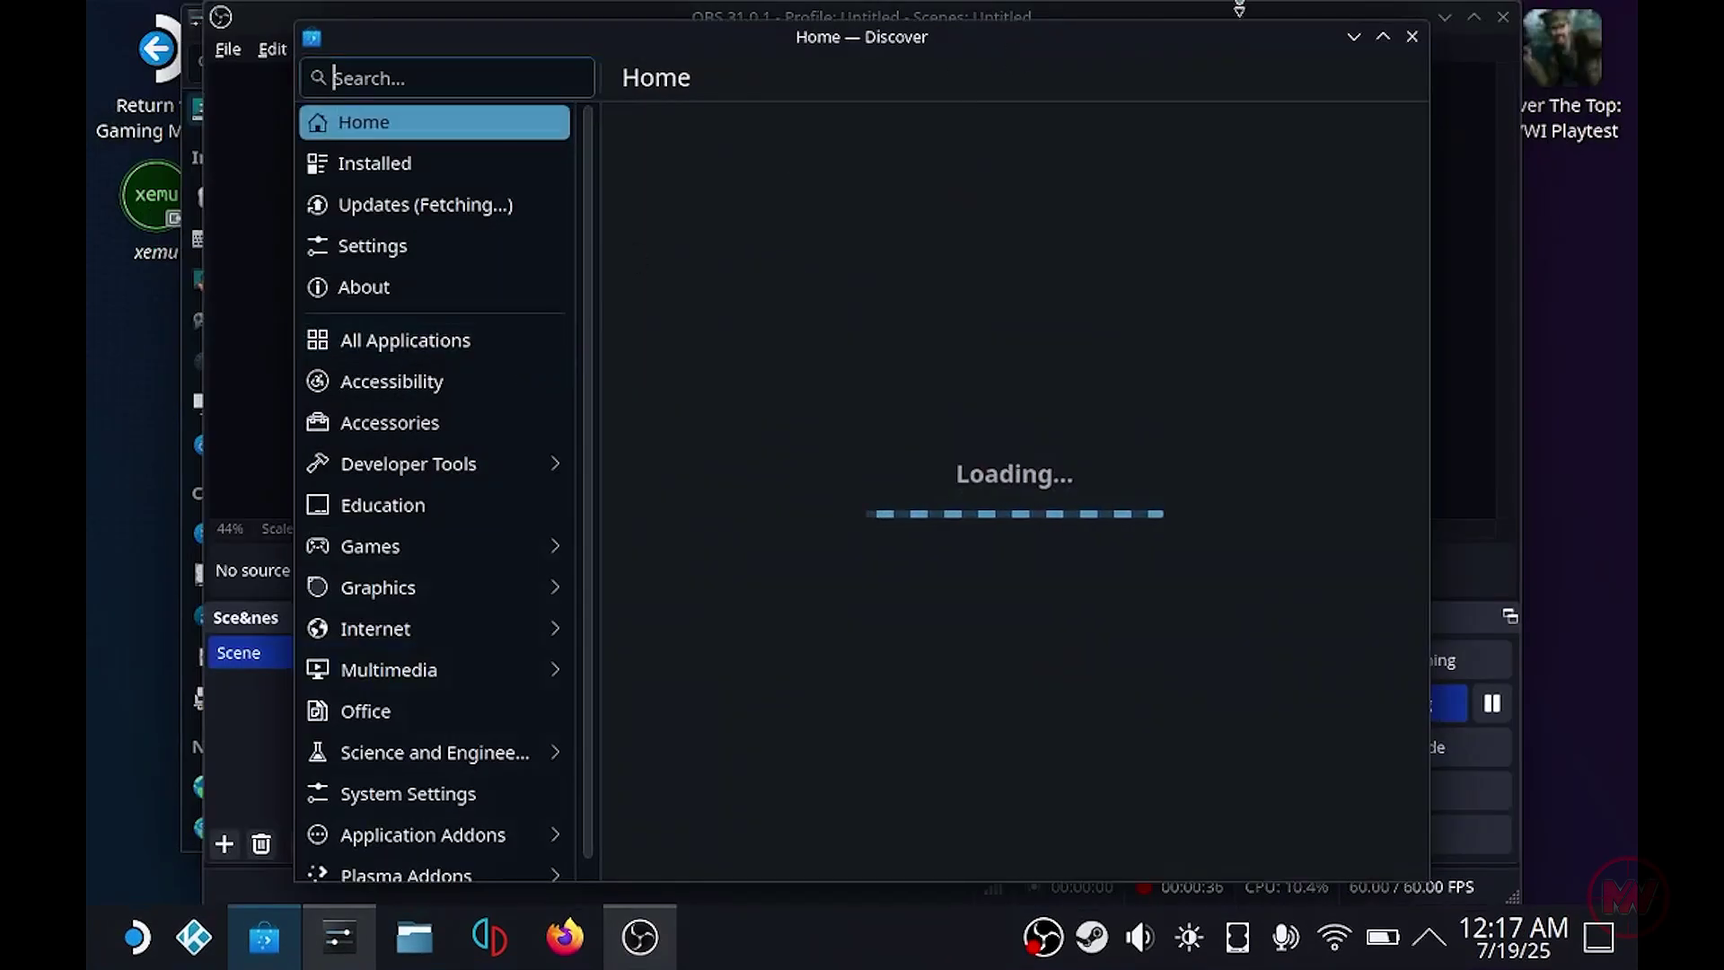
pyautogui.click(1382, 37)
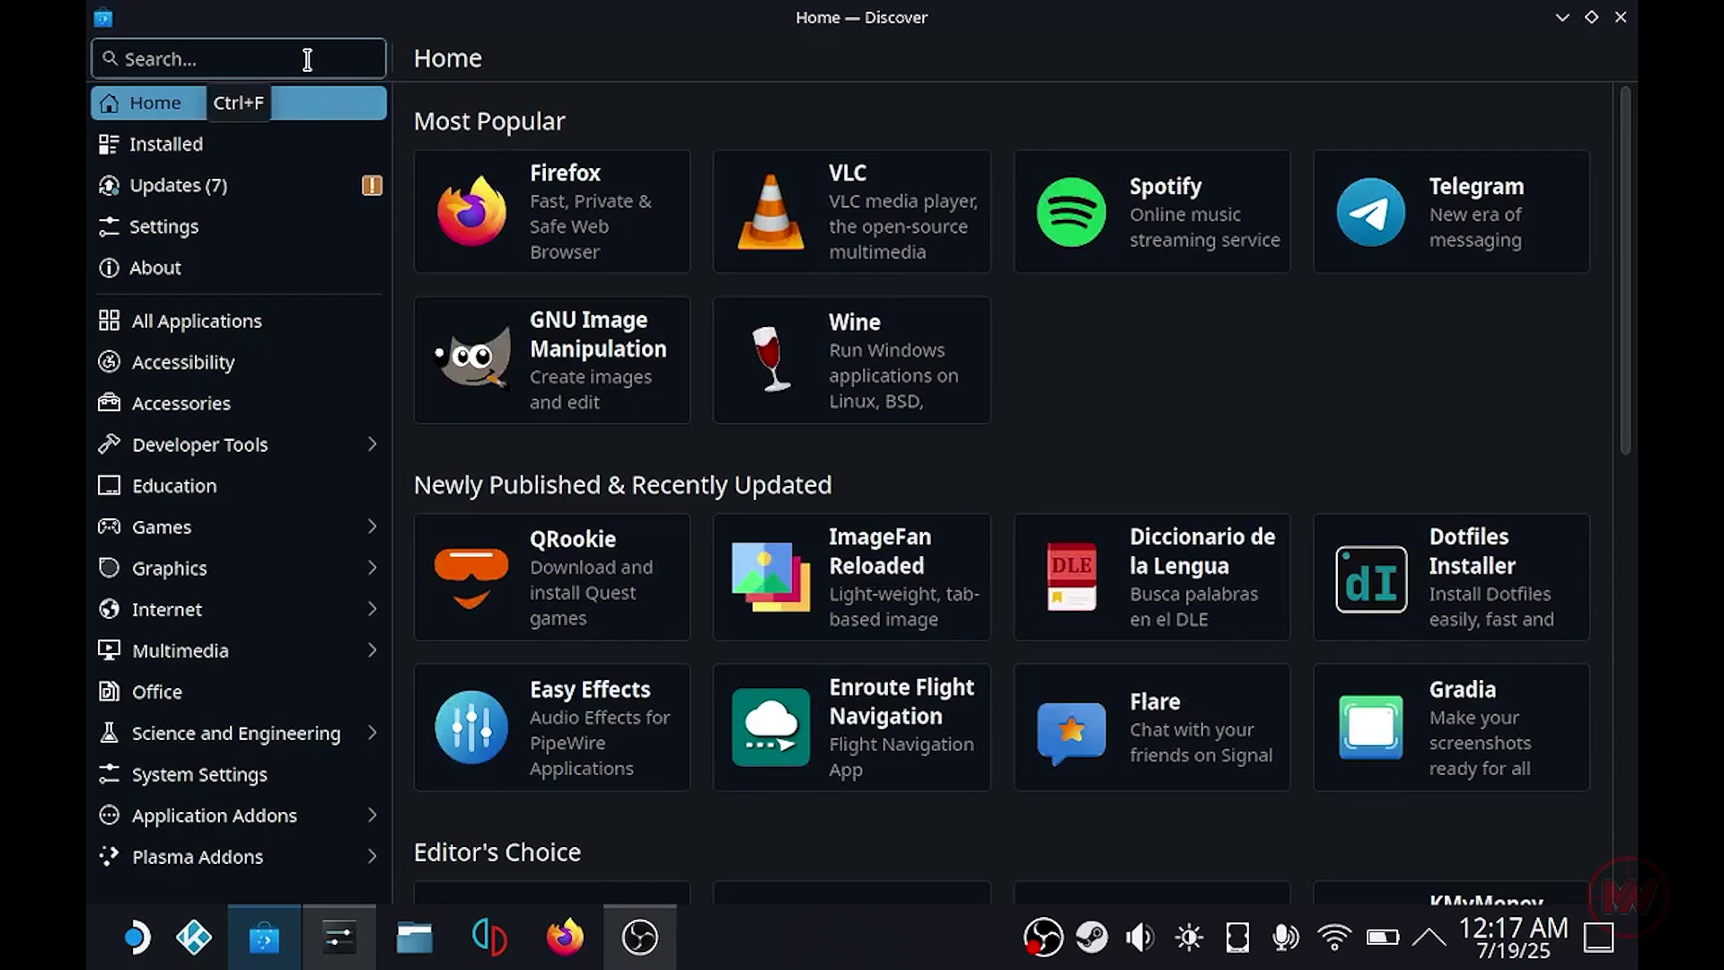
pyautogui.click(307, 59)
pyautogui.write('chiaki')
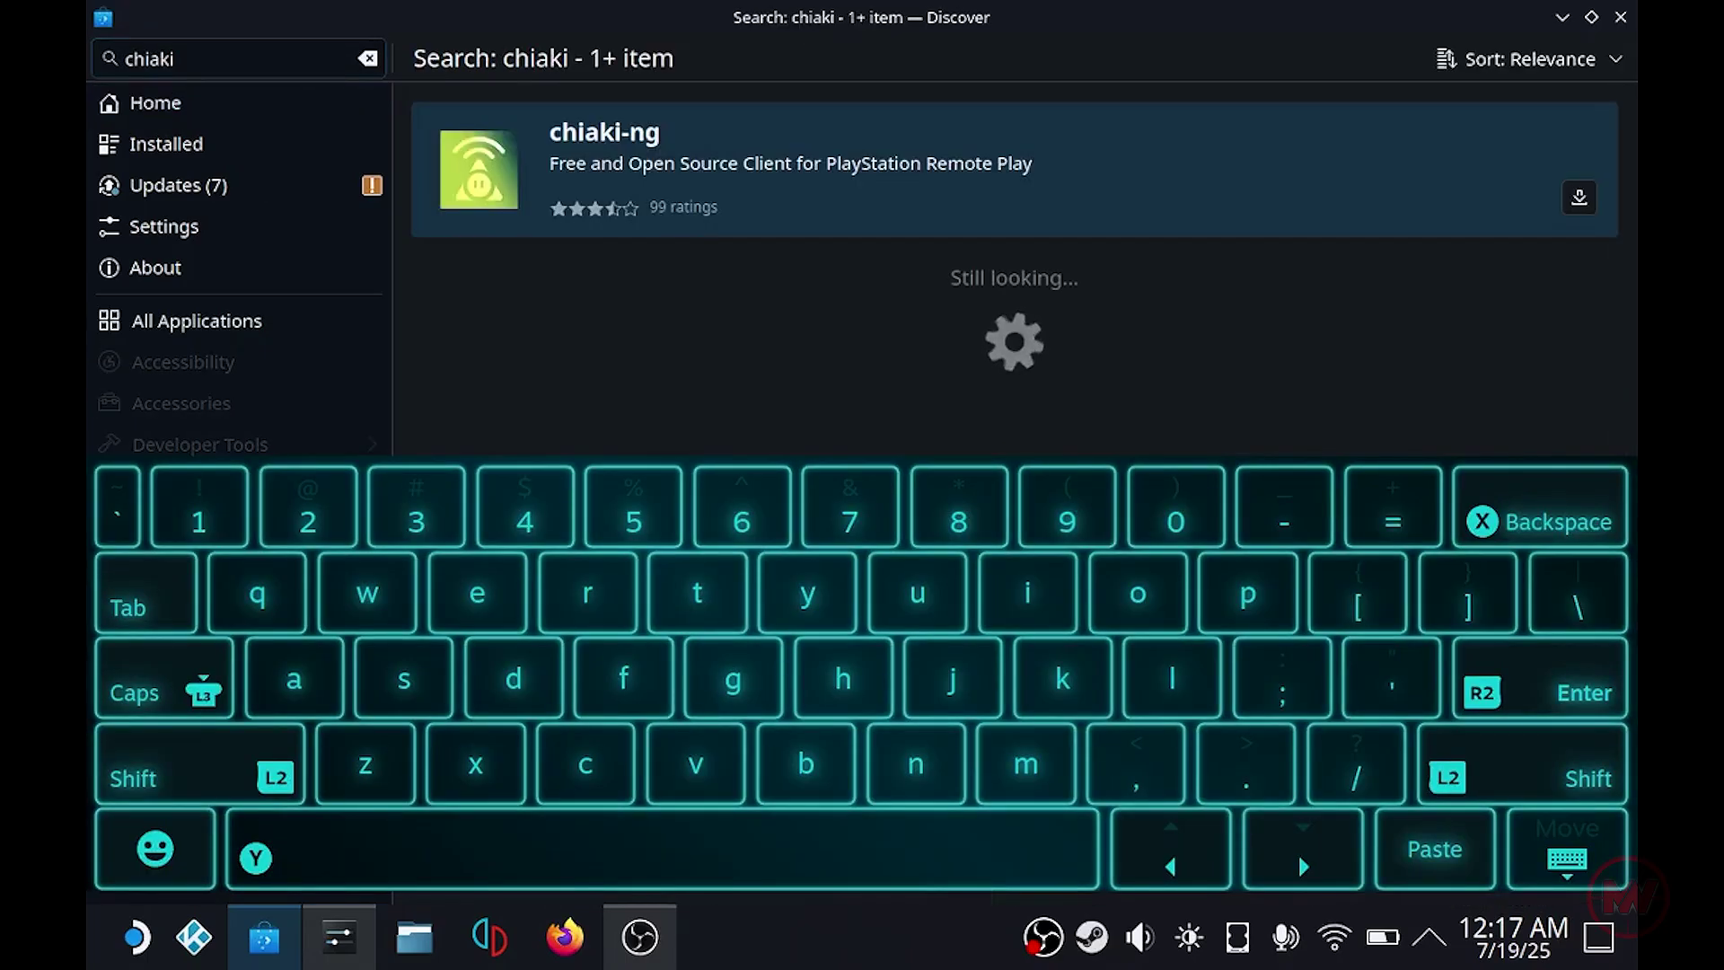
# Install chiaki-ng from the search results and launch it.
pyautogui.click(1578, 202)
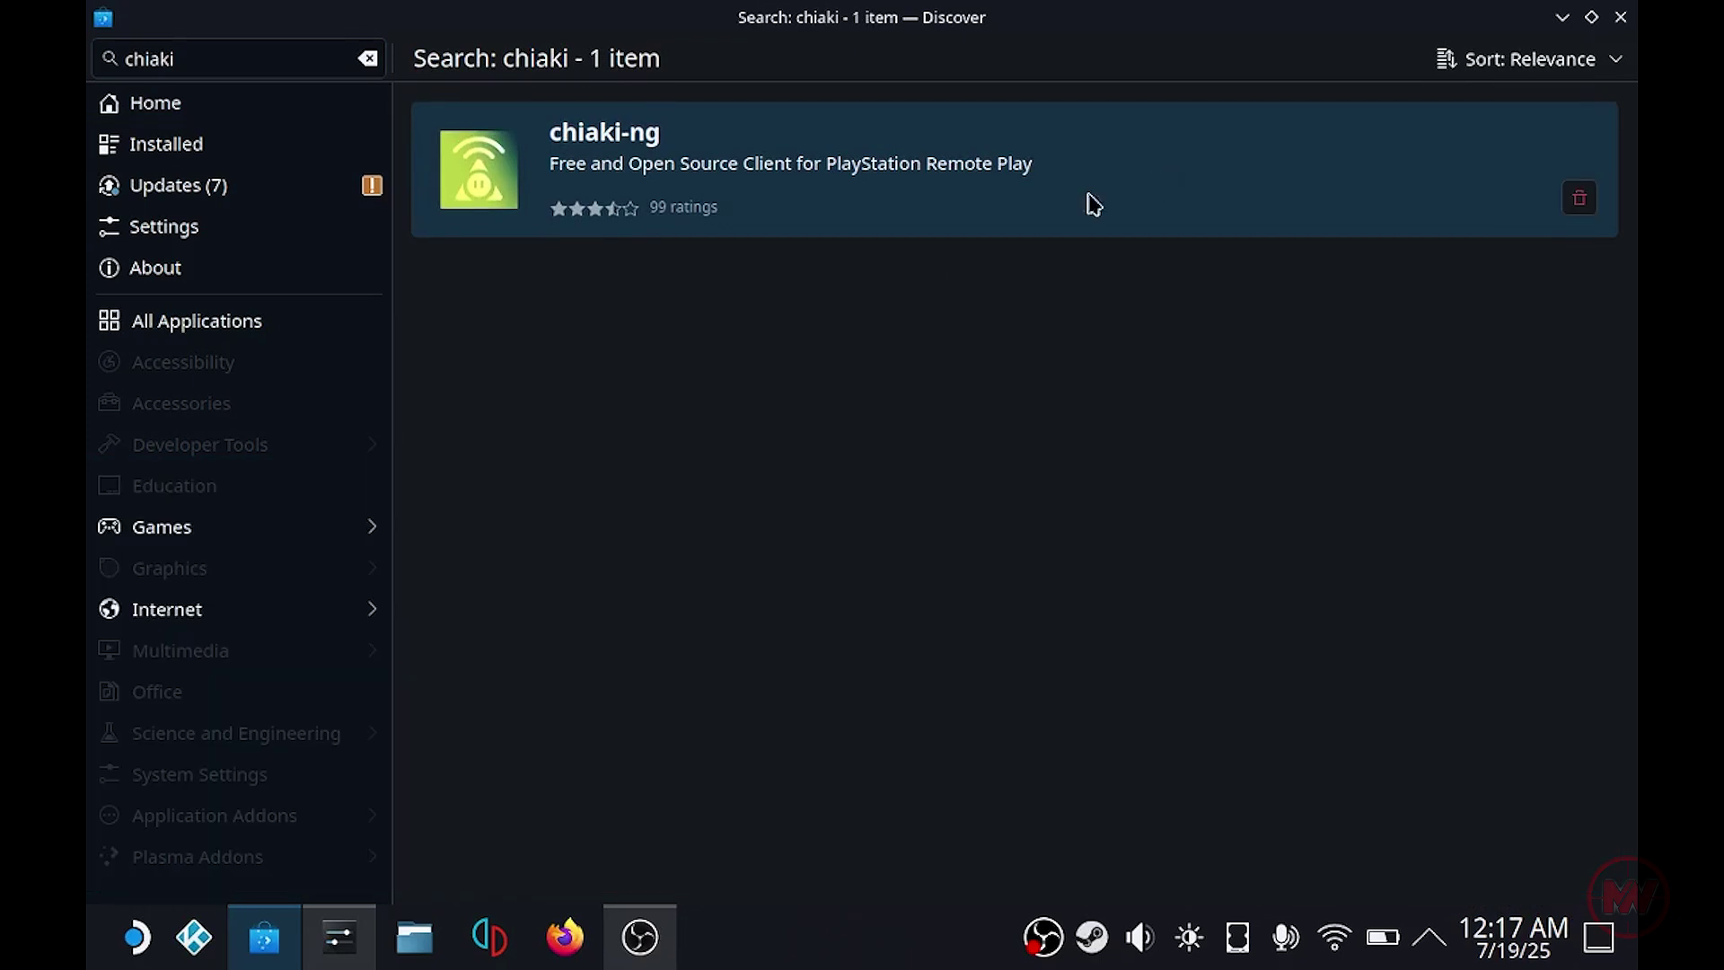
pyautogui.click(1050, 198)
pyautogui.scroll(-4, 1013, 255)
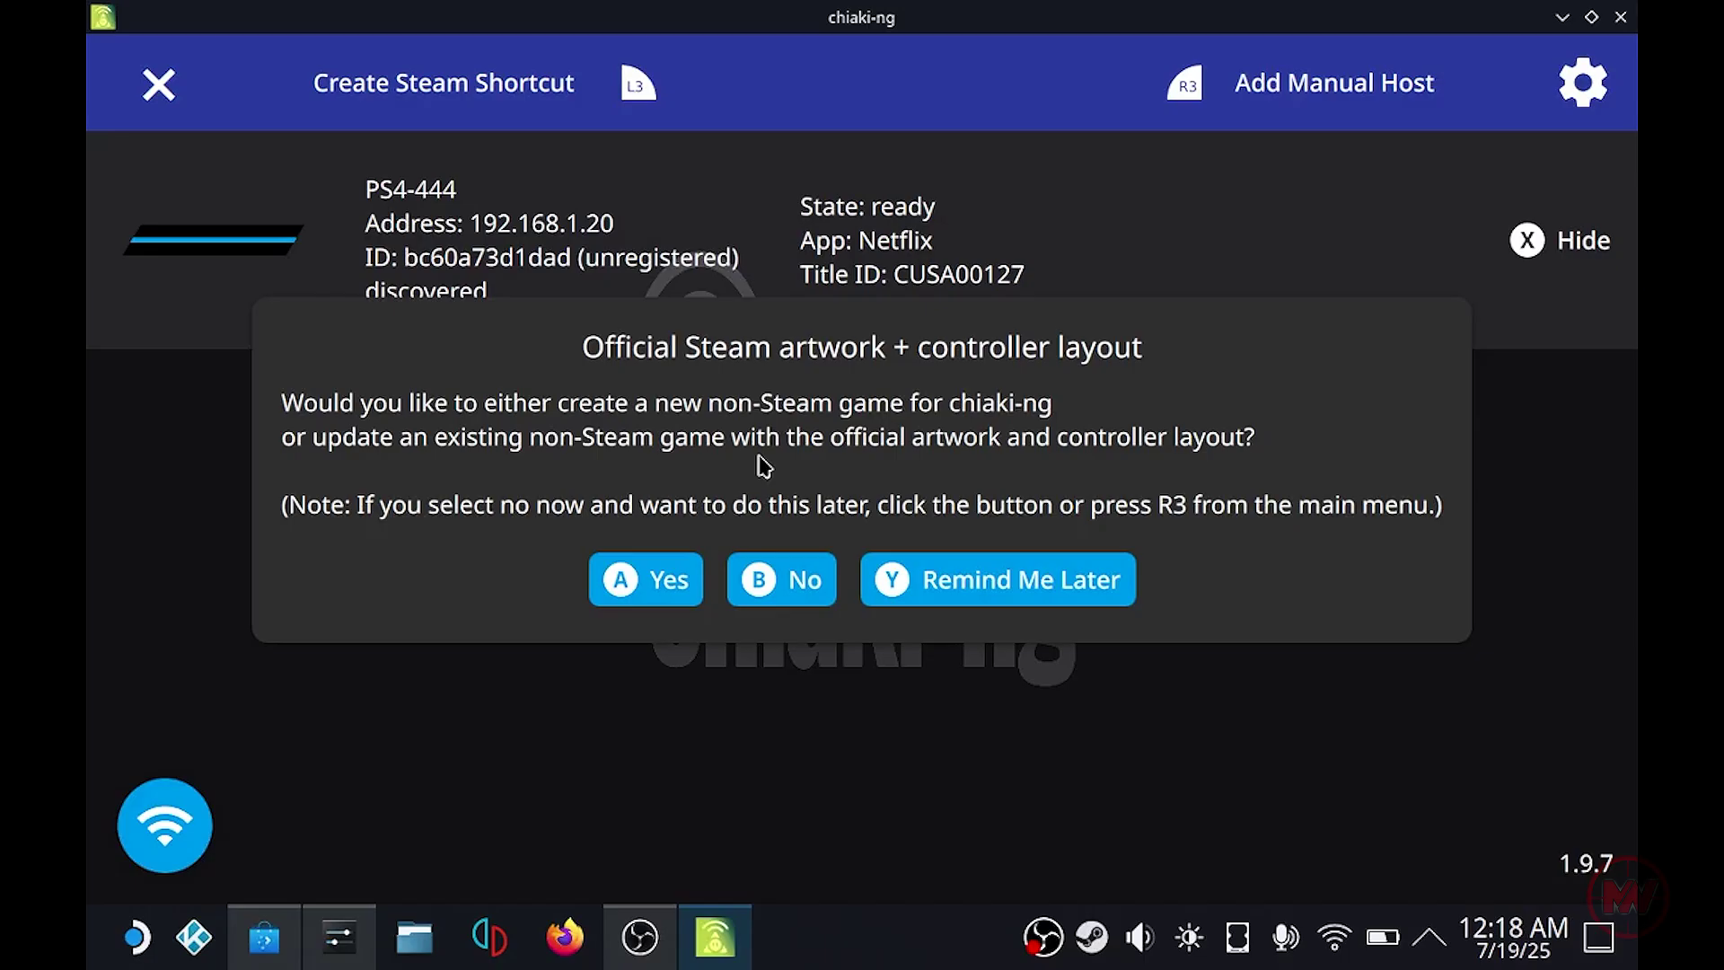
# Create a non-Steam game named chiaki-ng with the official artwork and controller layout, and dismiss the resulting messages.
pyautogui.press('Return')
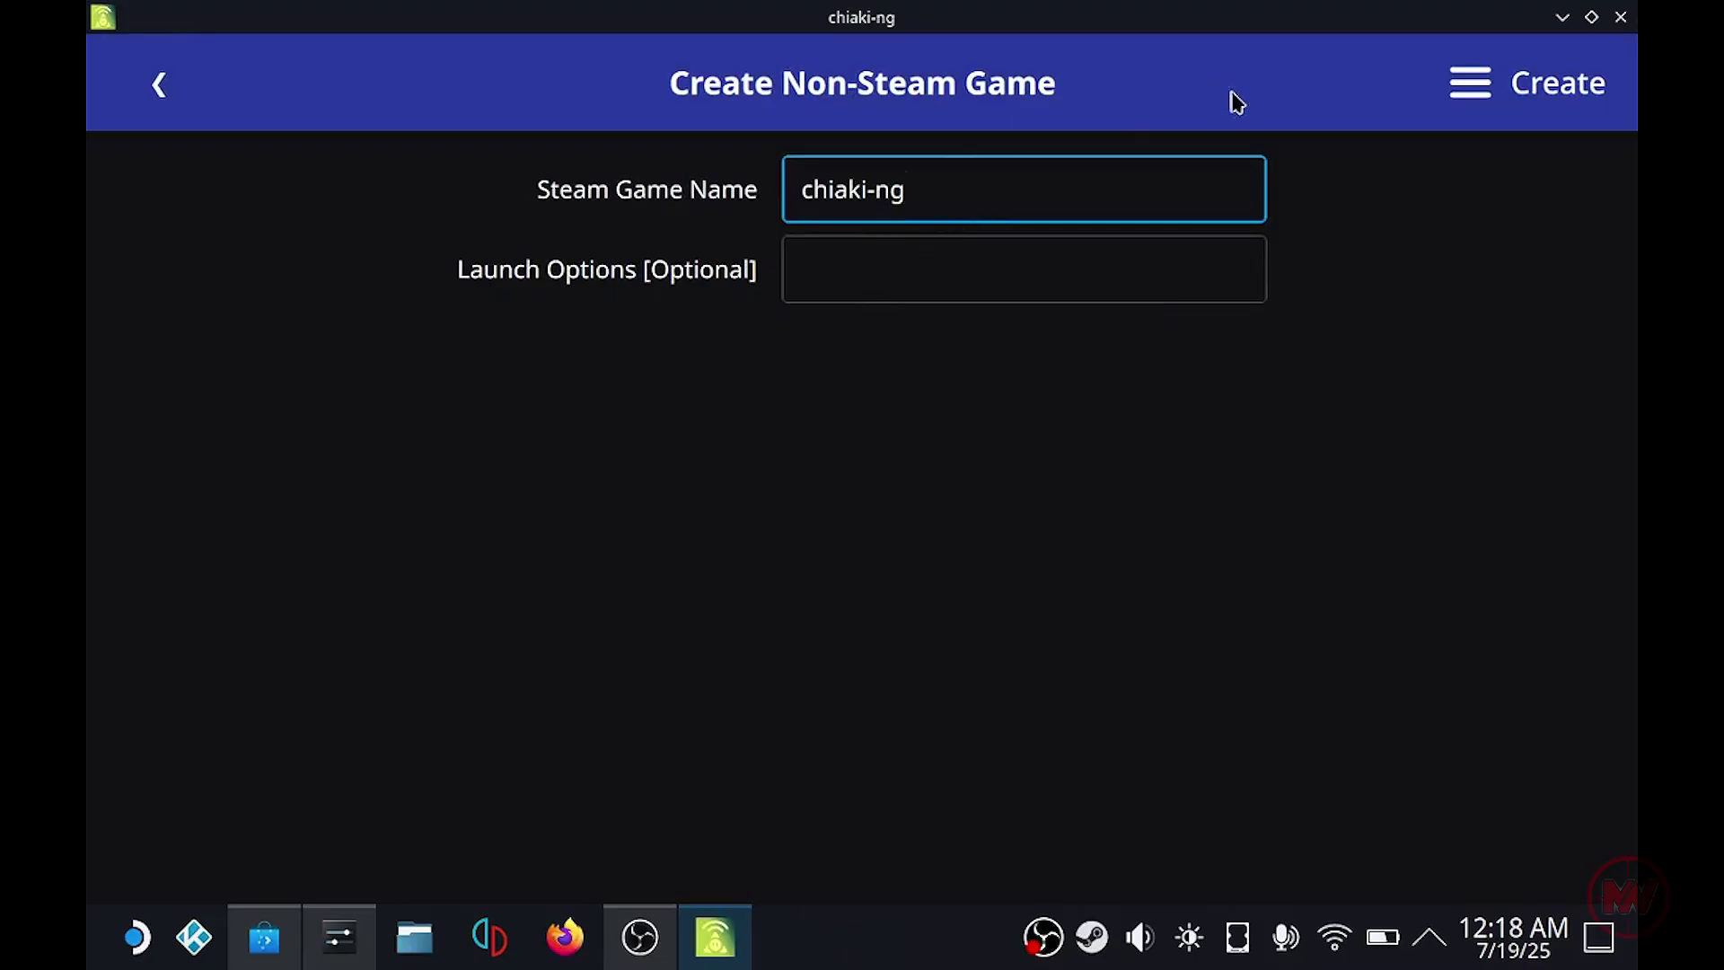
pyautogui.click(1517, 104)
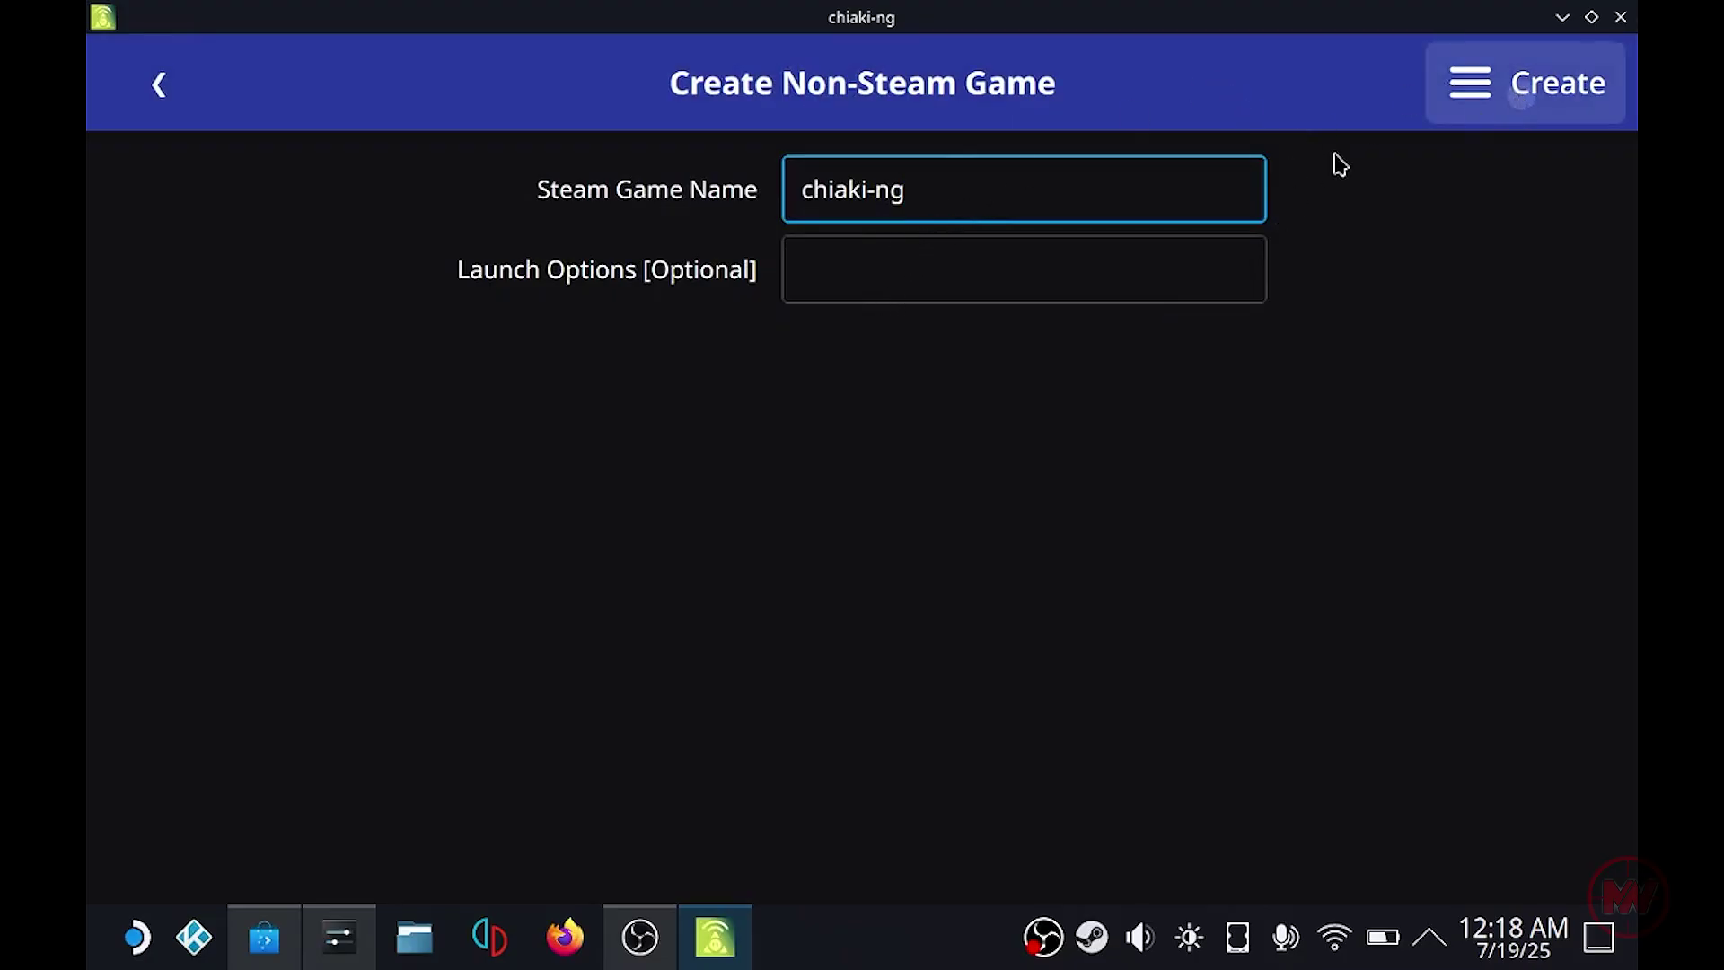
pyautogui.scroll(-2, 1112, 482)
pyautogui.scroll(-7, 1112, 482)
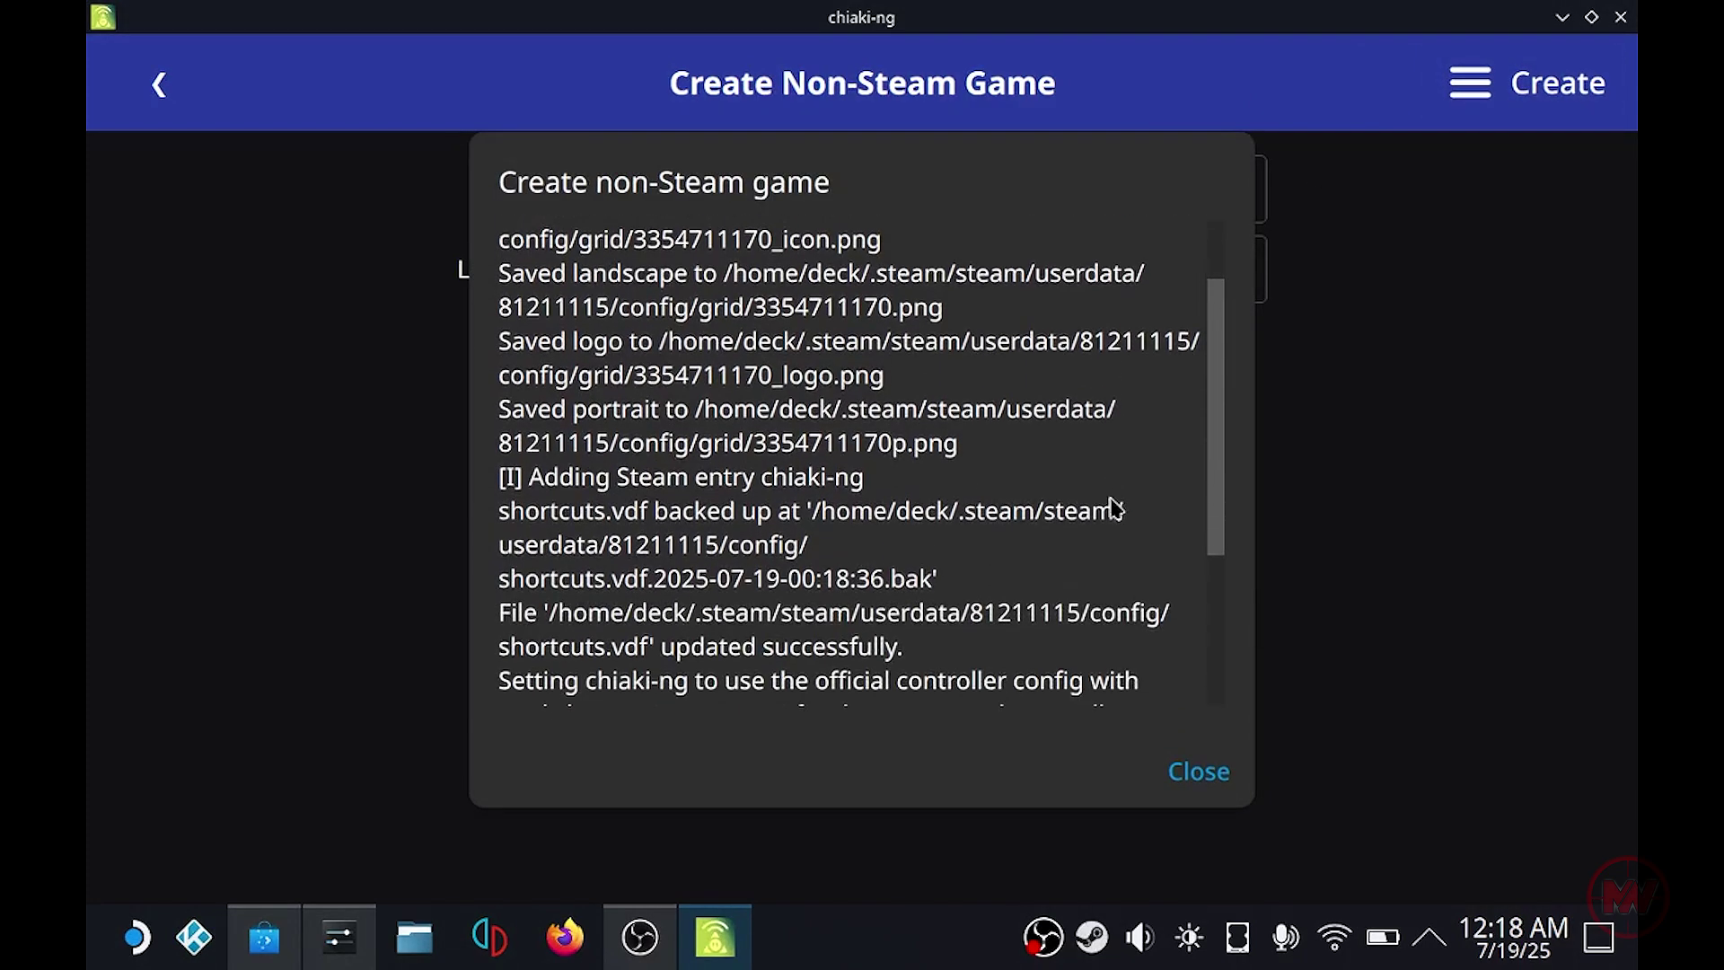
pyautogui.click(1200, 771)
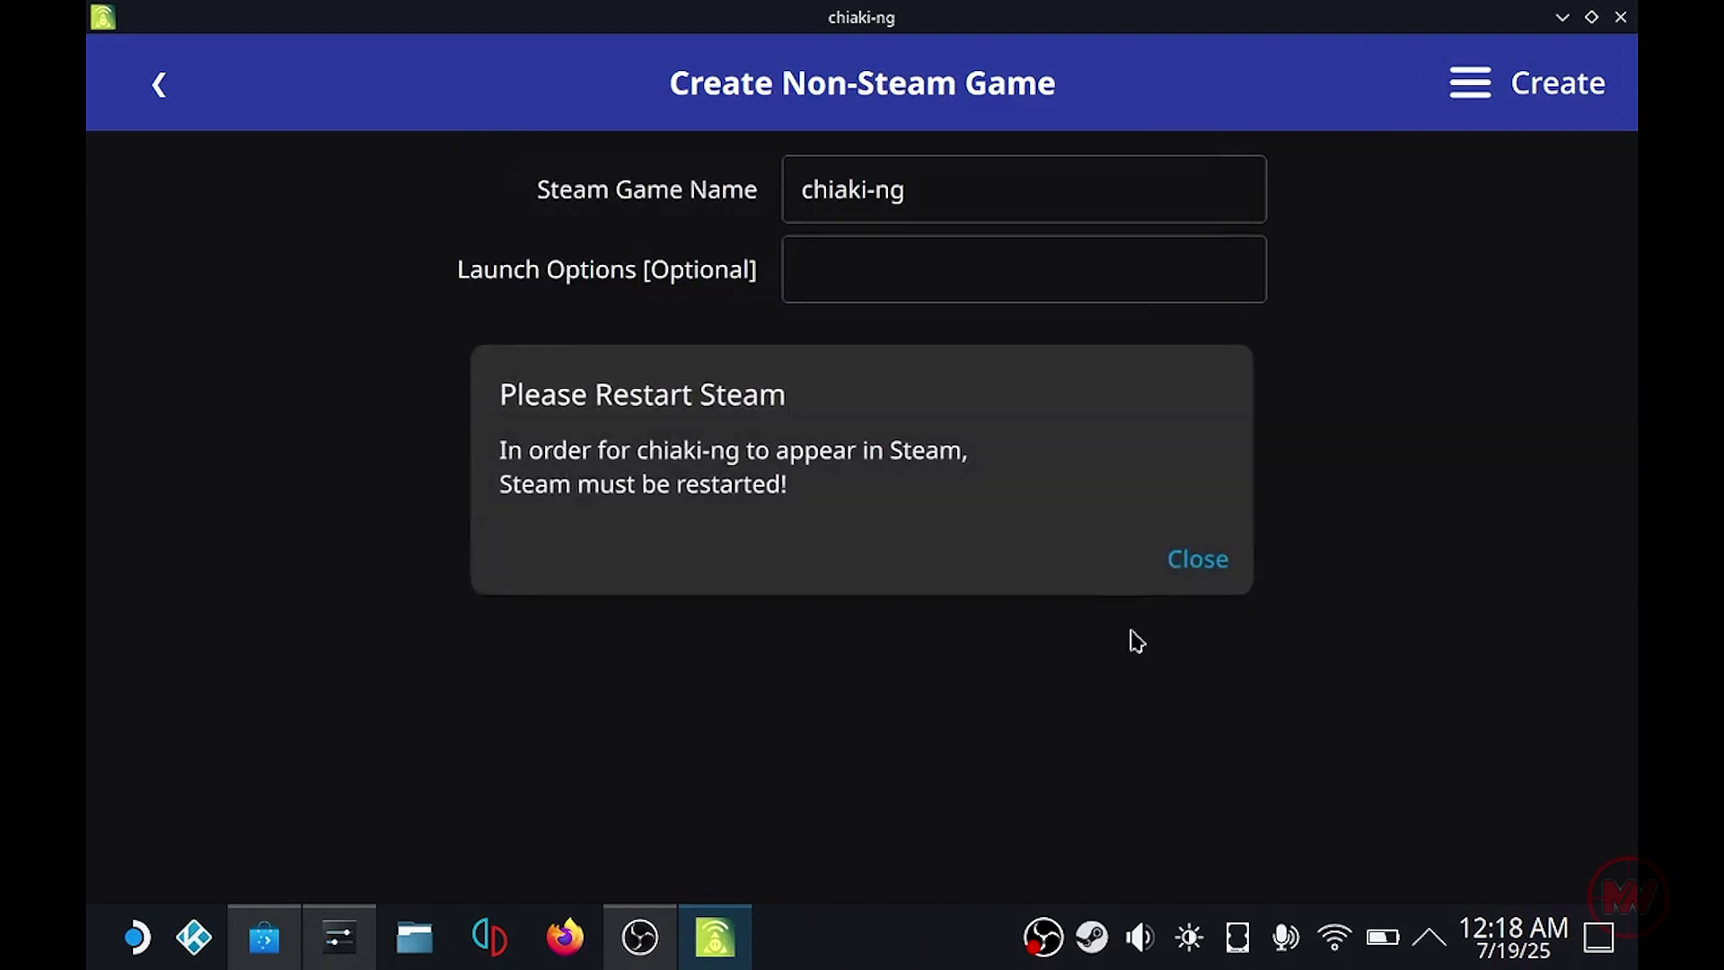
pyautogui.click(1199, 560)
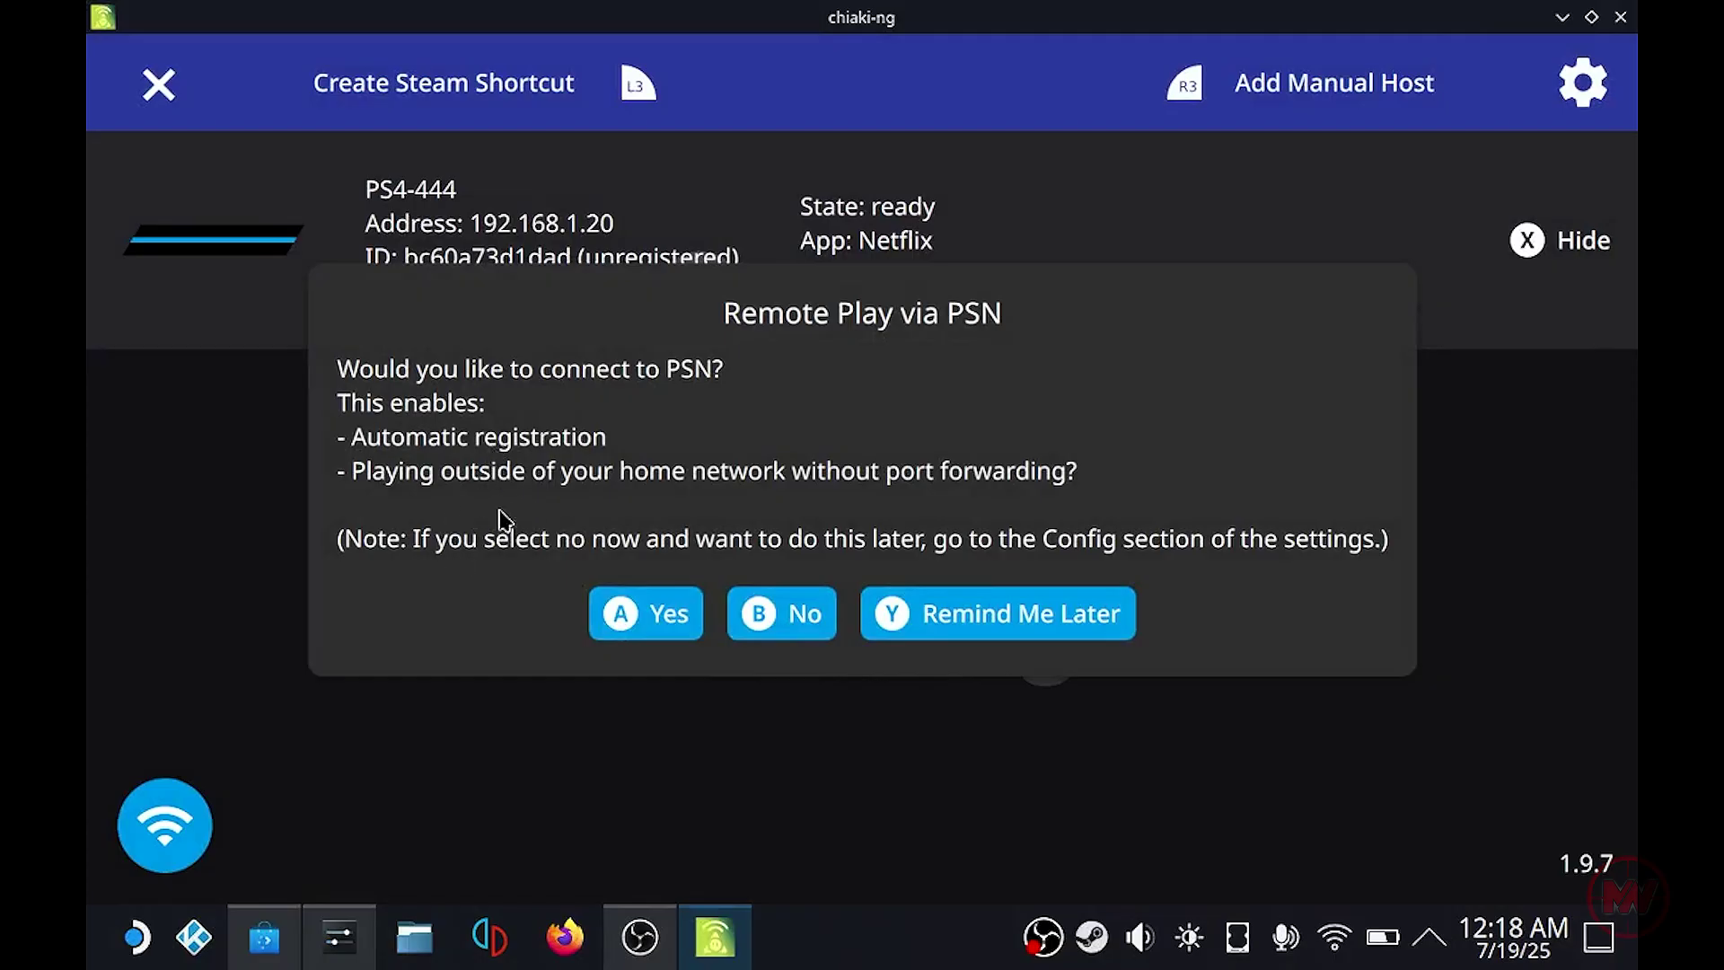
# View the PSN sign-in page for the automatic remote connection and return to the main screen.
pyautogui.click(605, 628)
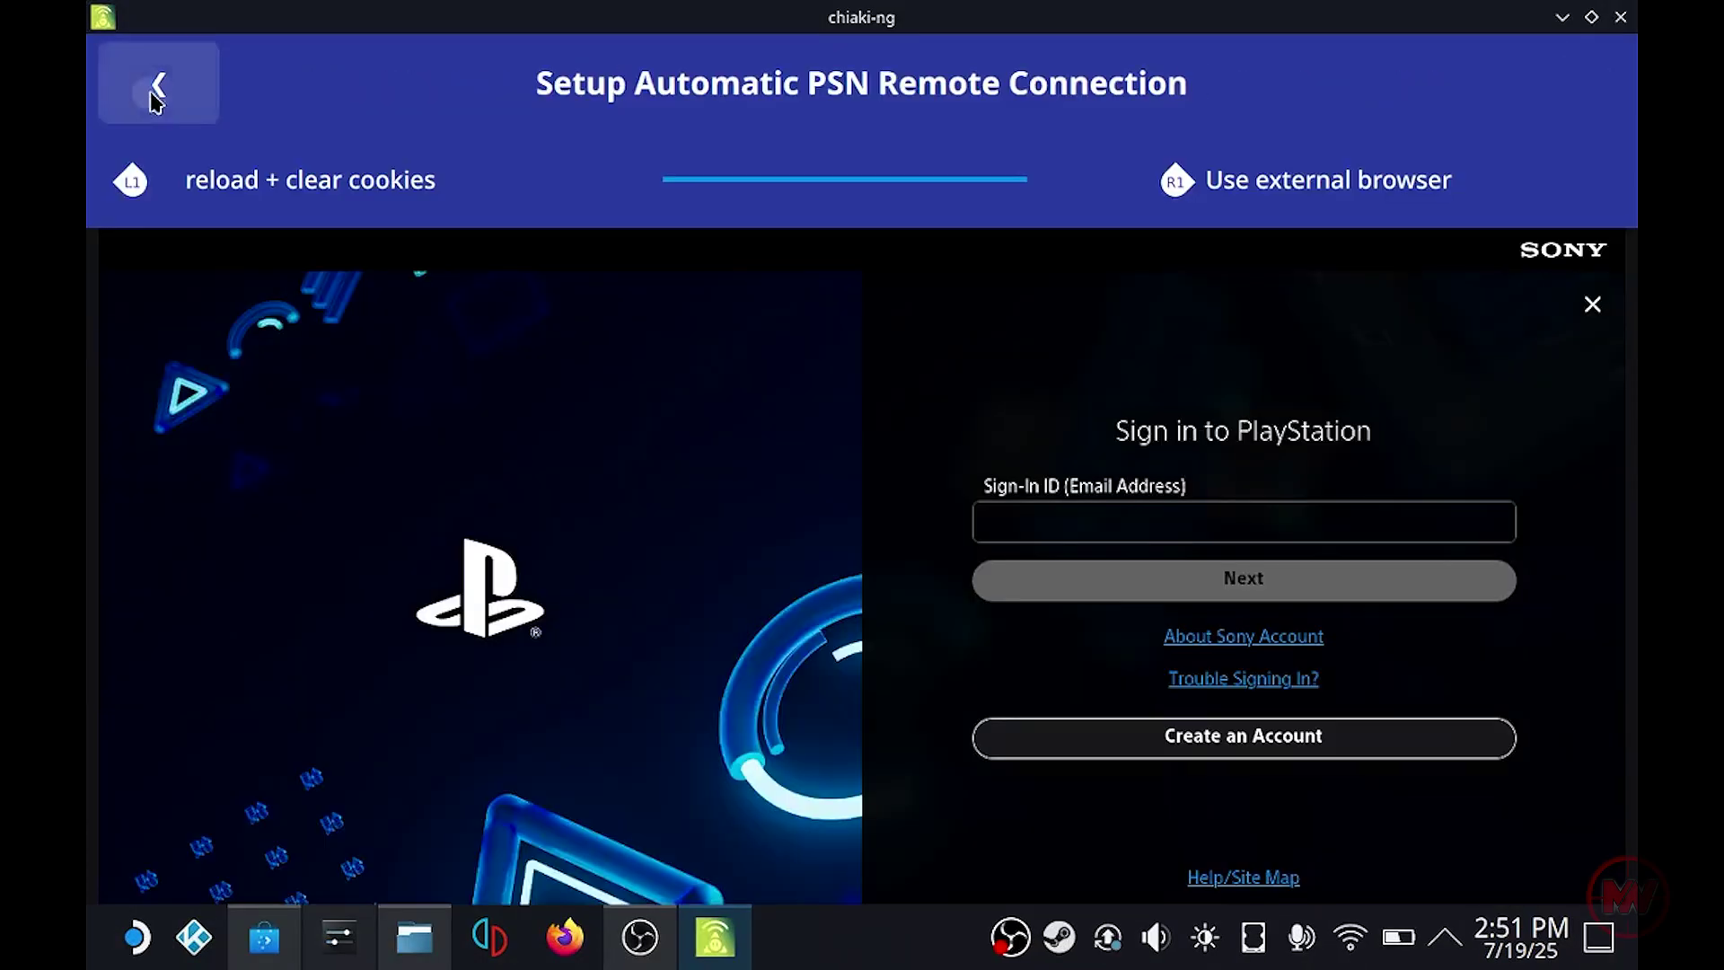
pyautogui.click(158, 89)
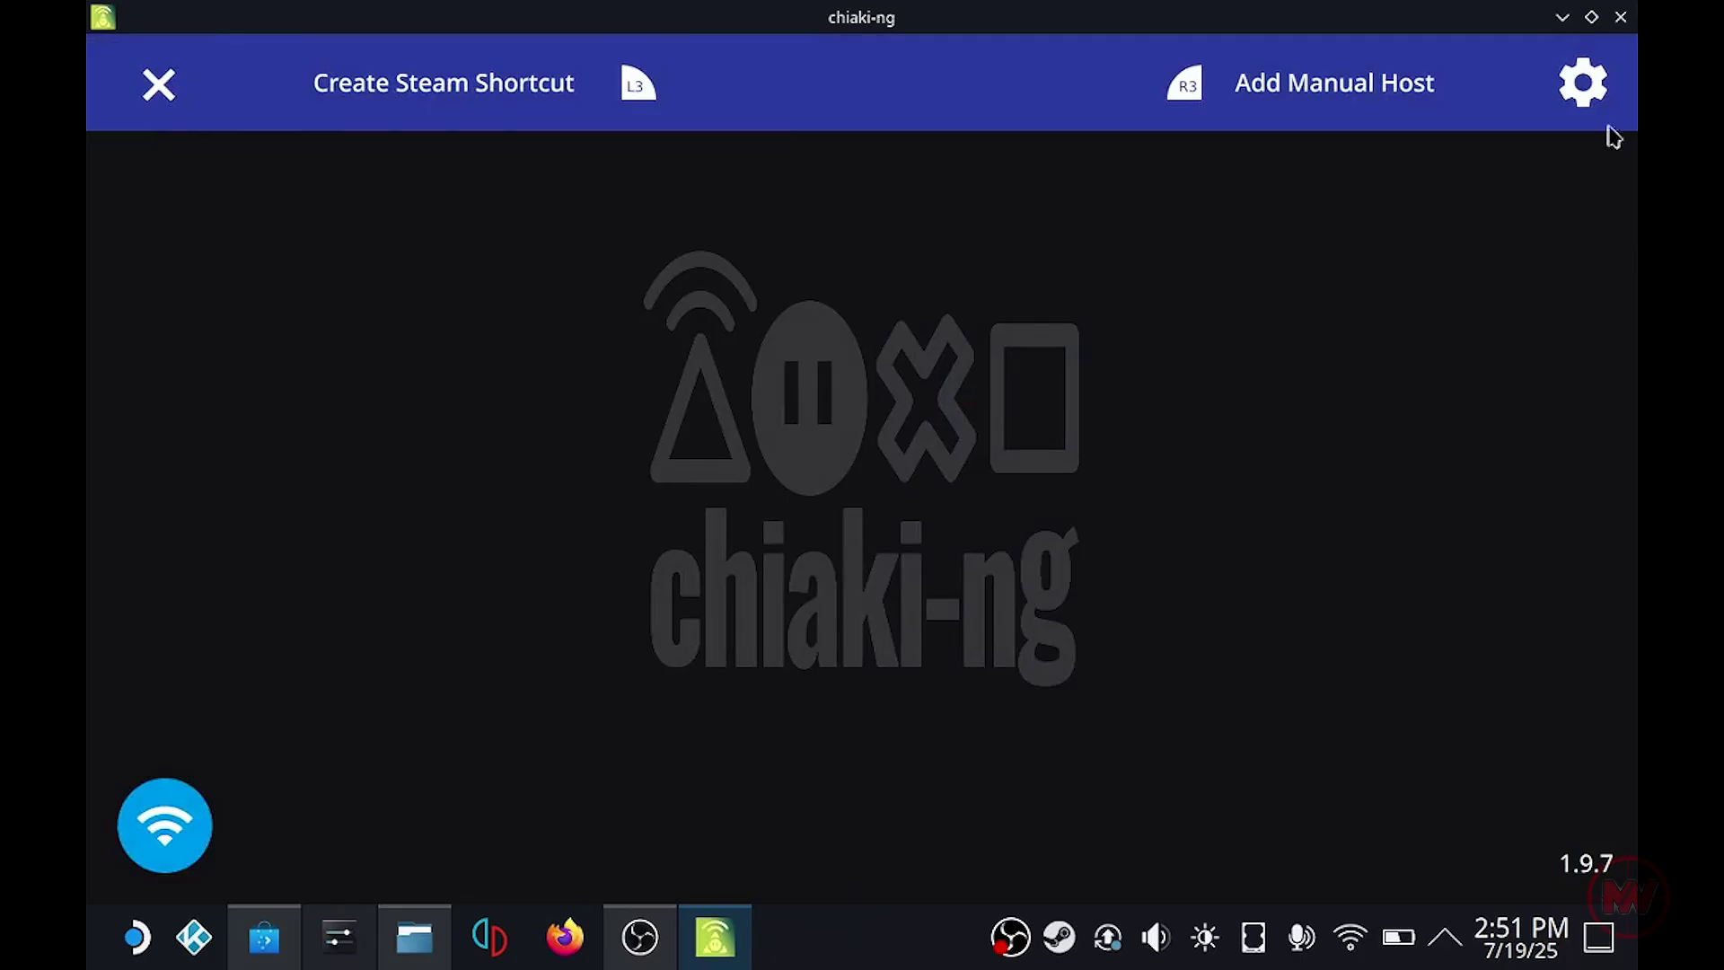
# Open the chiaki-ng settings and examine the configuration options and the controller options, including D-pad touch and haptics.
pyautogui.click(1585, 82)
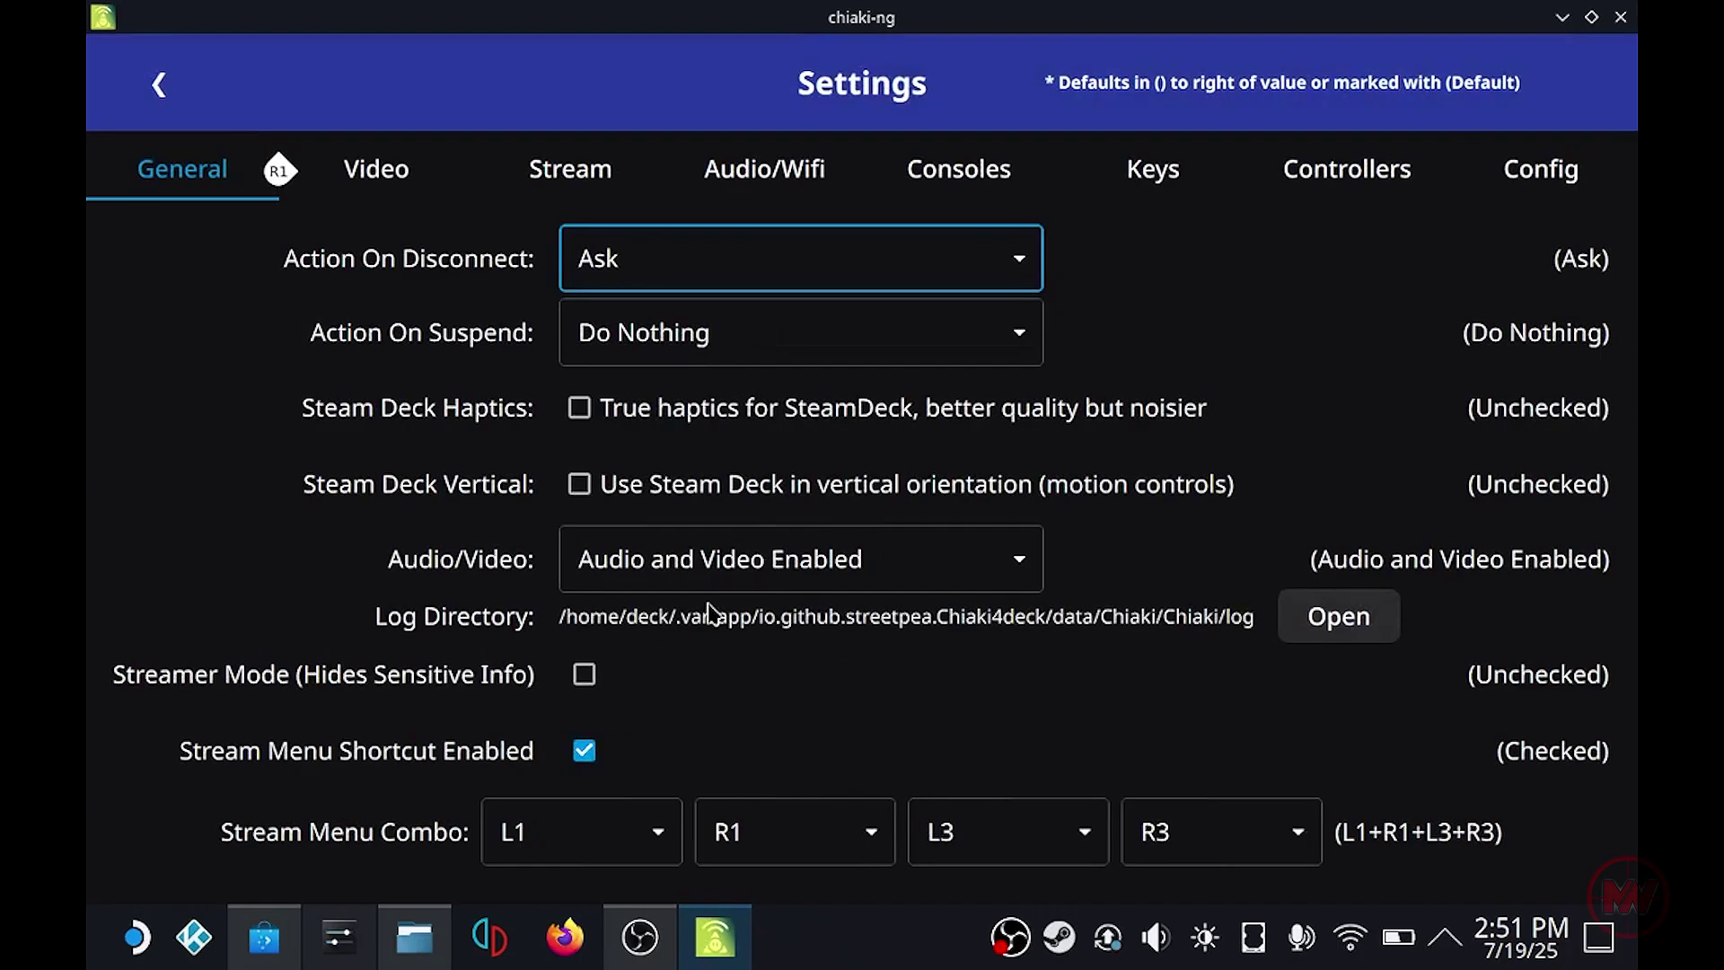
pyautogui.click(1567, 157)
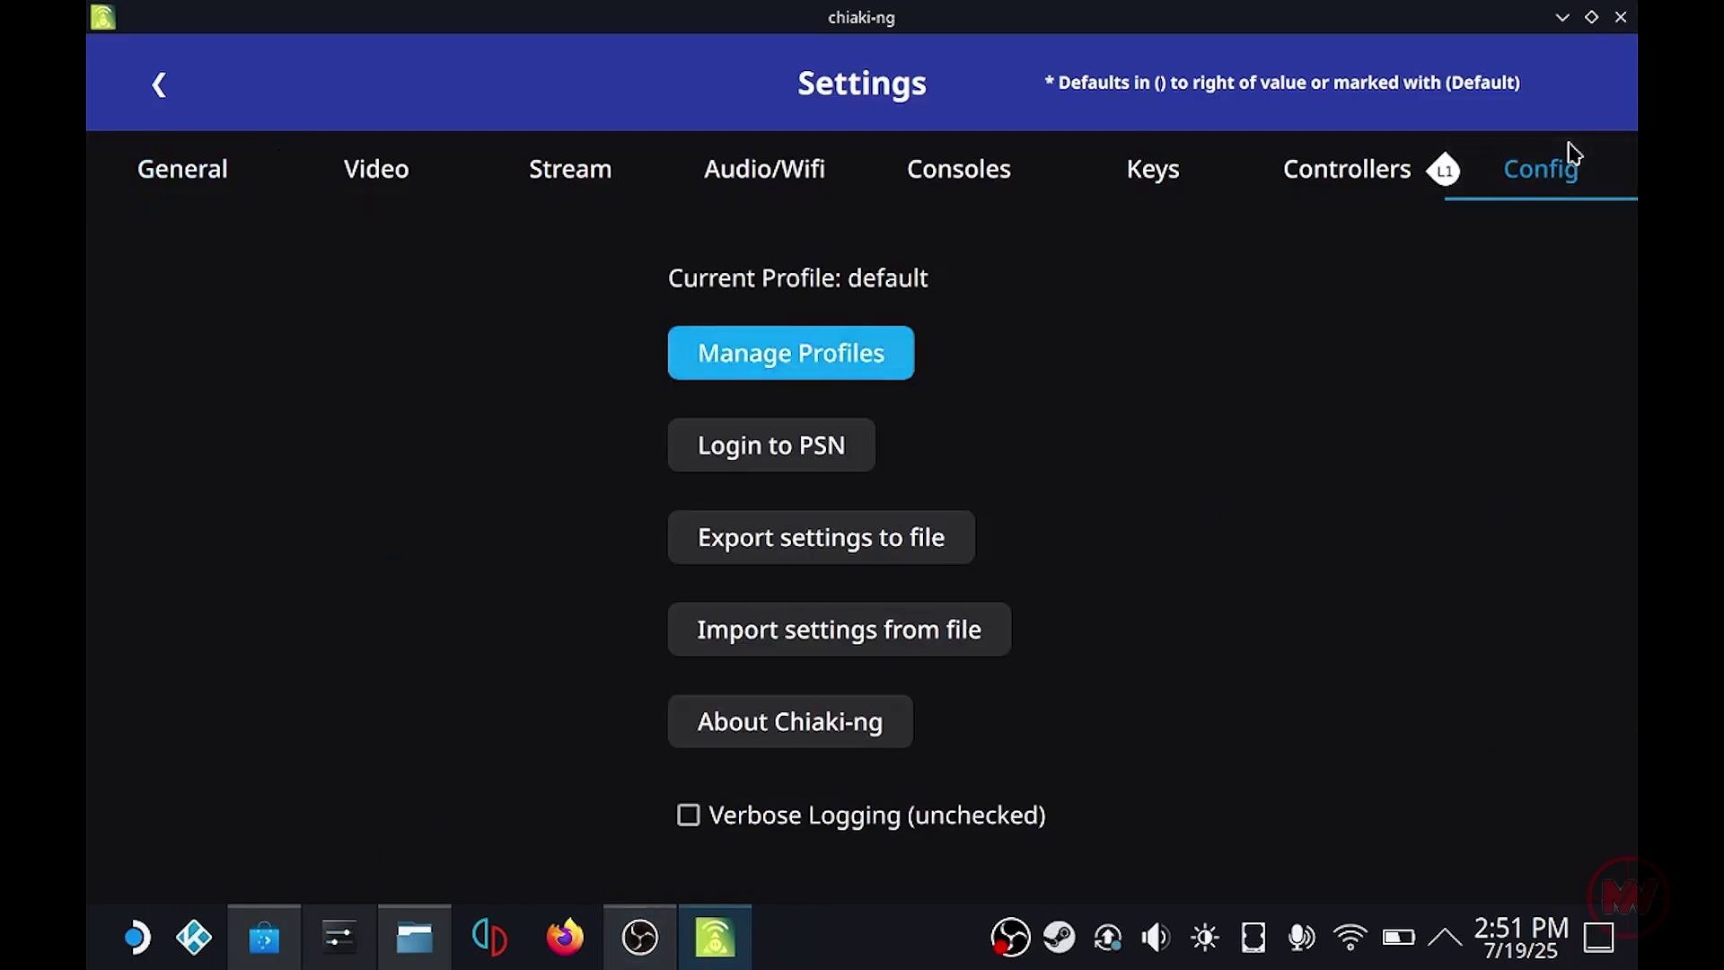
pyautogui.click(1289, 184)
pyautogui.scroll(-1, 1134, 412)
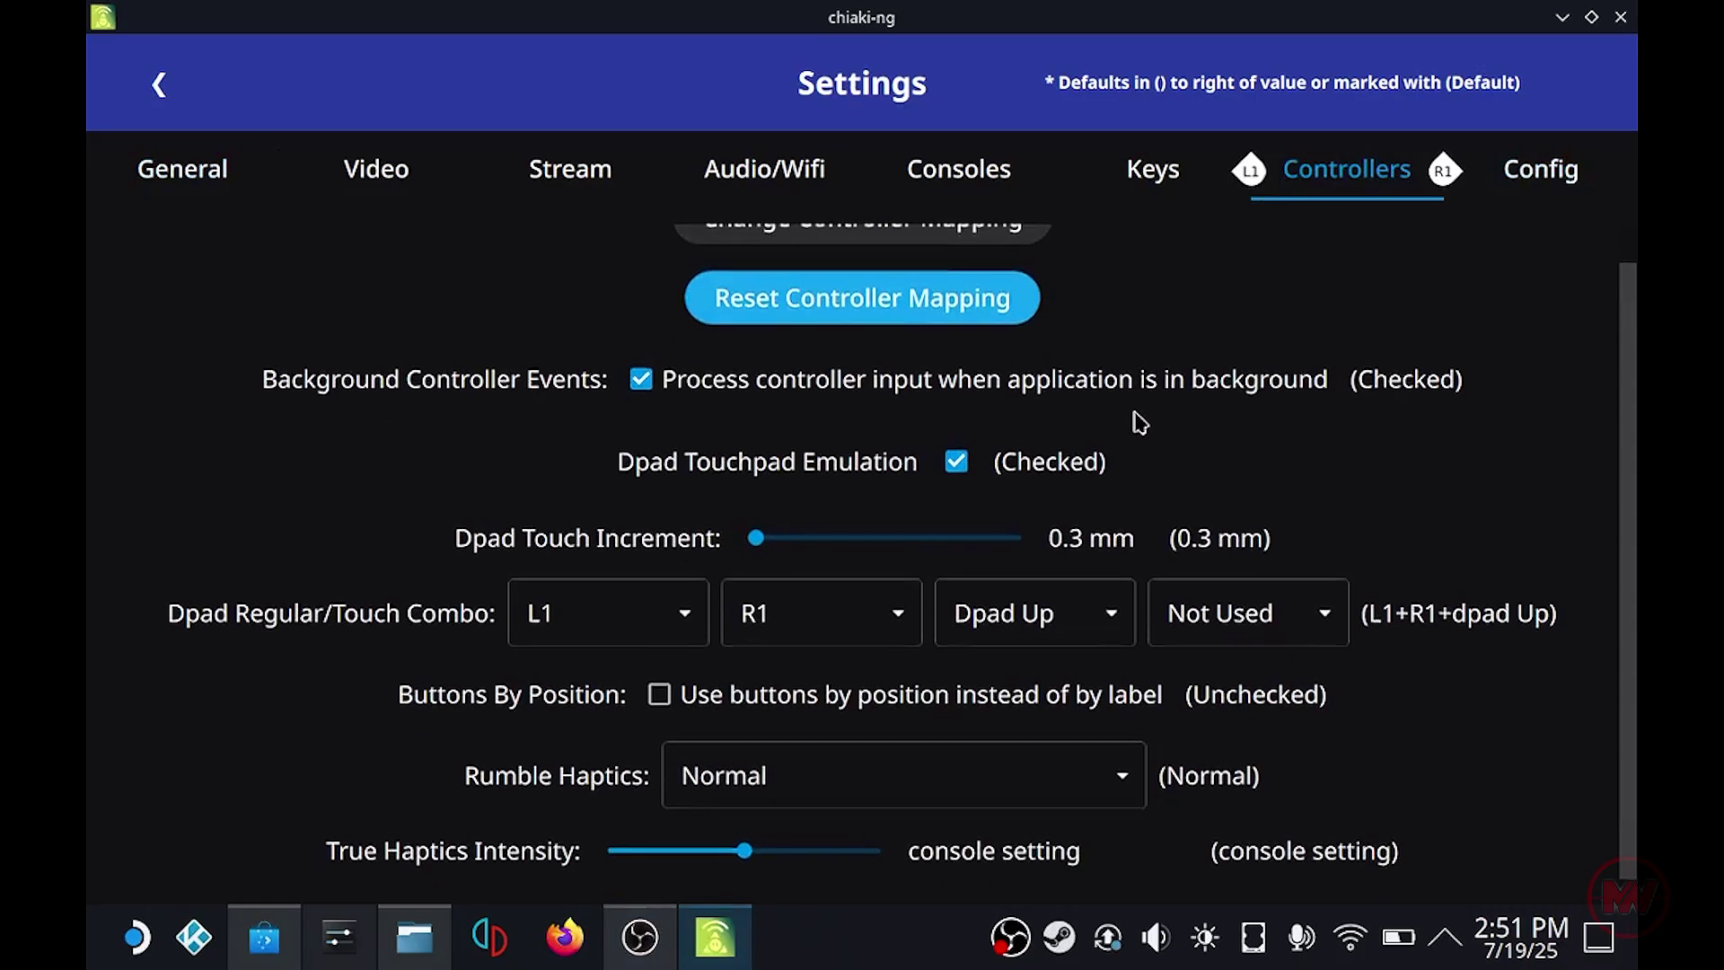
pyautogui.press('Down')
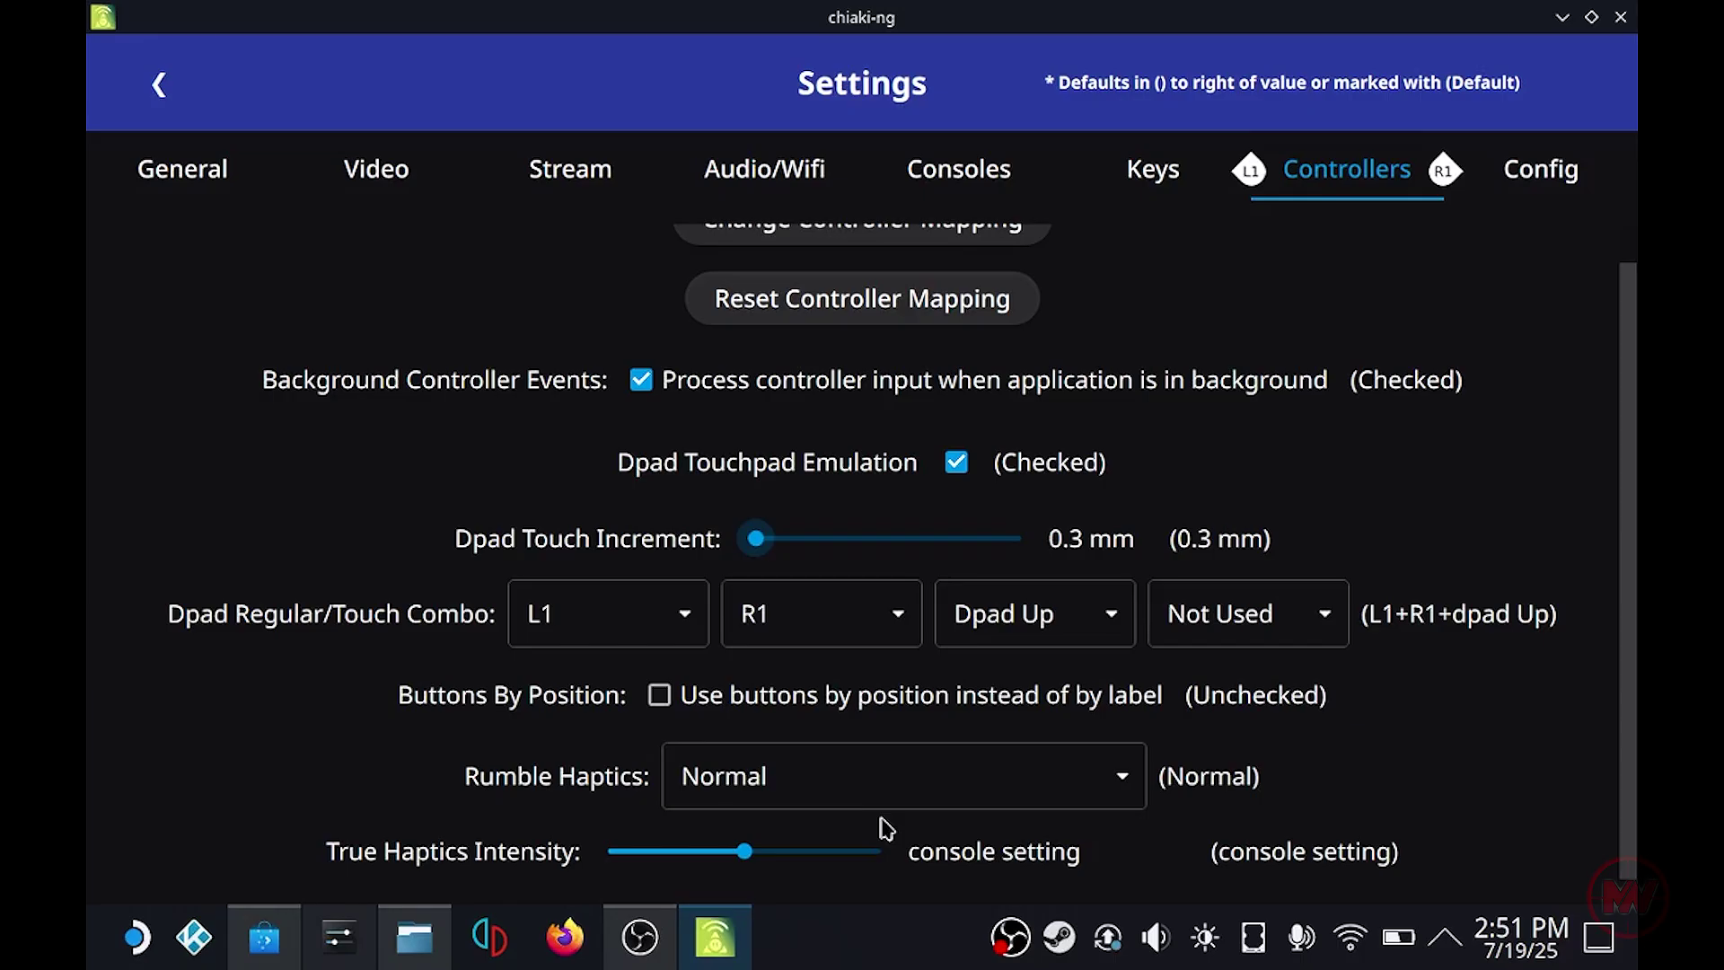
pyautogui.scroll(-2, 1408, 584)
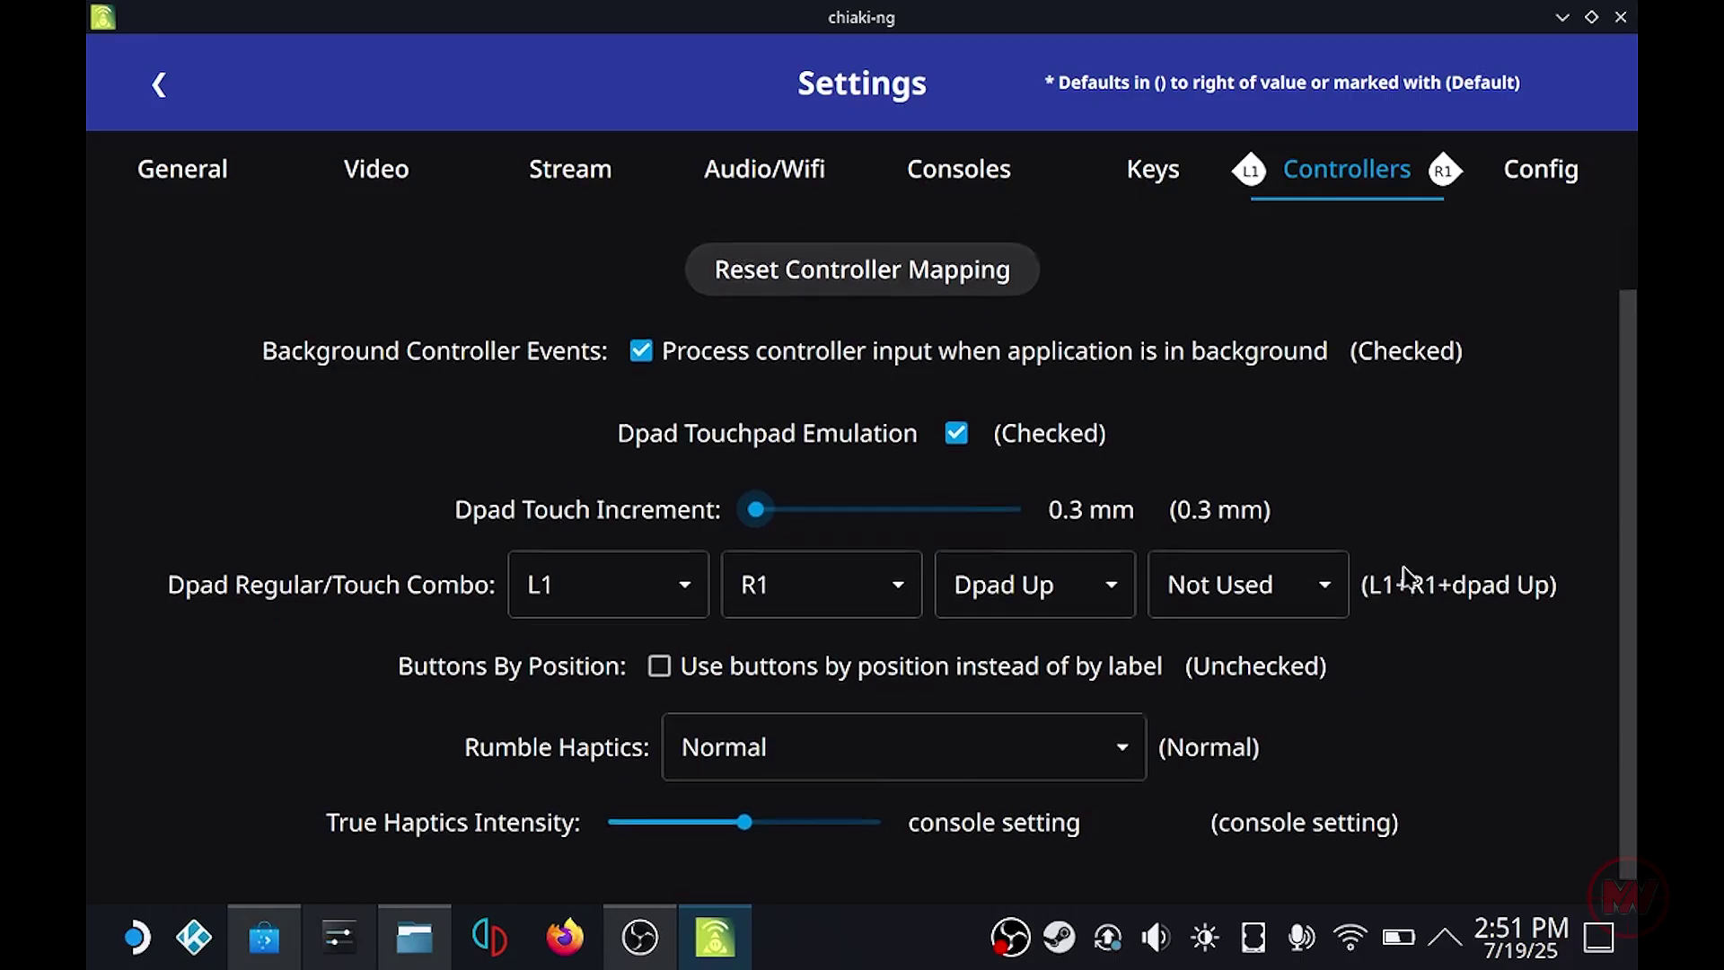
pyautogui.scroll(2, 1416, 446)
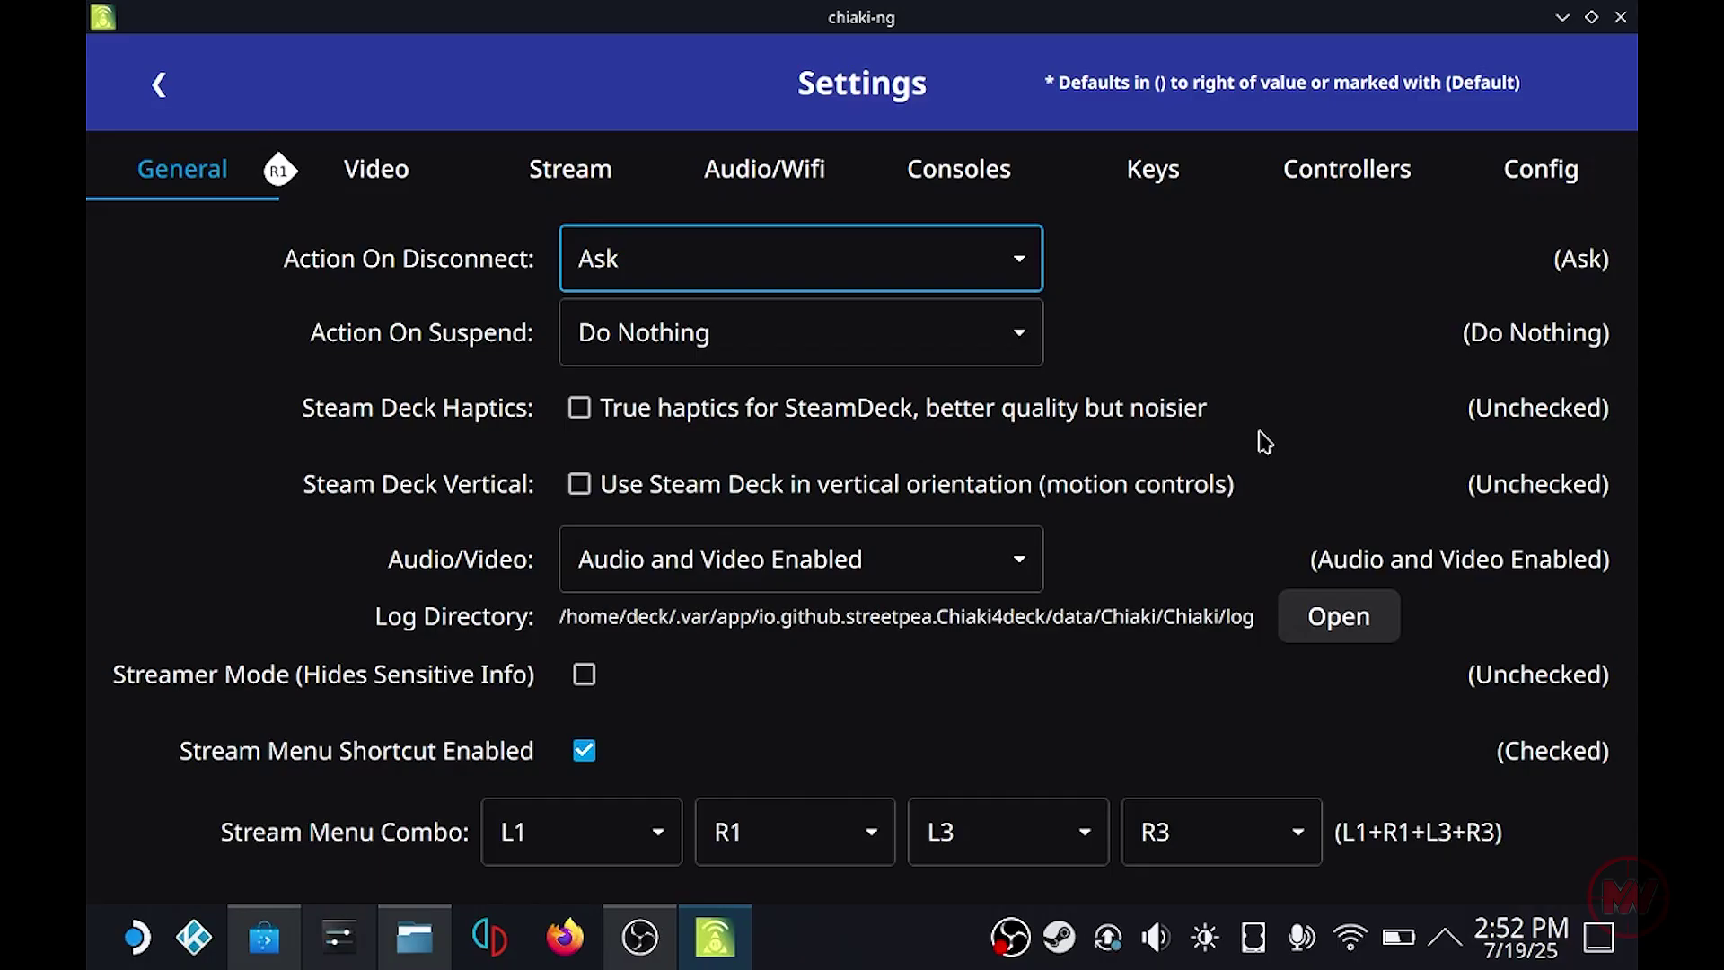
# Try the true haptics option for Steam Deck and check the rumble haptics strength choices for controllers.
pyautogui.click(579, 408)
pyautogui.click(581, 410)
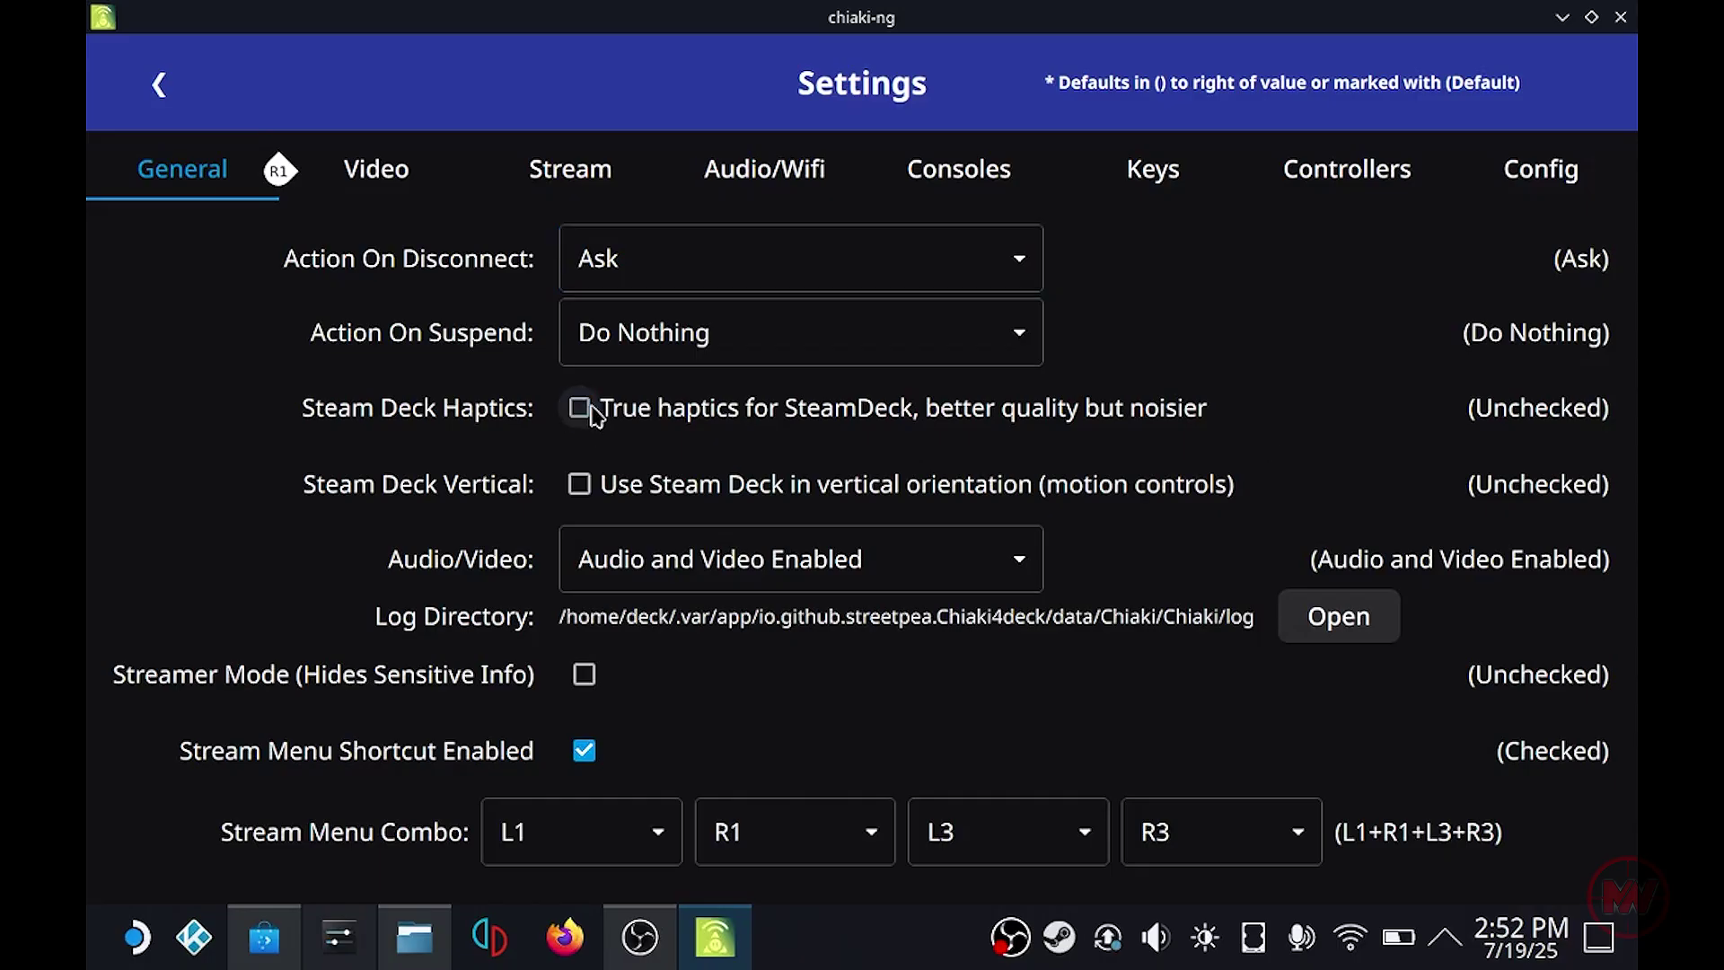
pyautogui.click(1354, 176)
pyautogui.scroll(-3, 1392, 454)
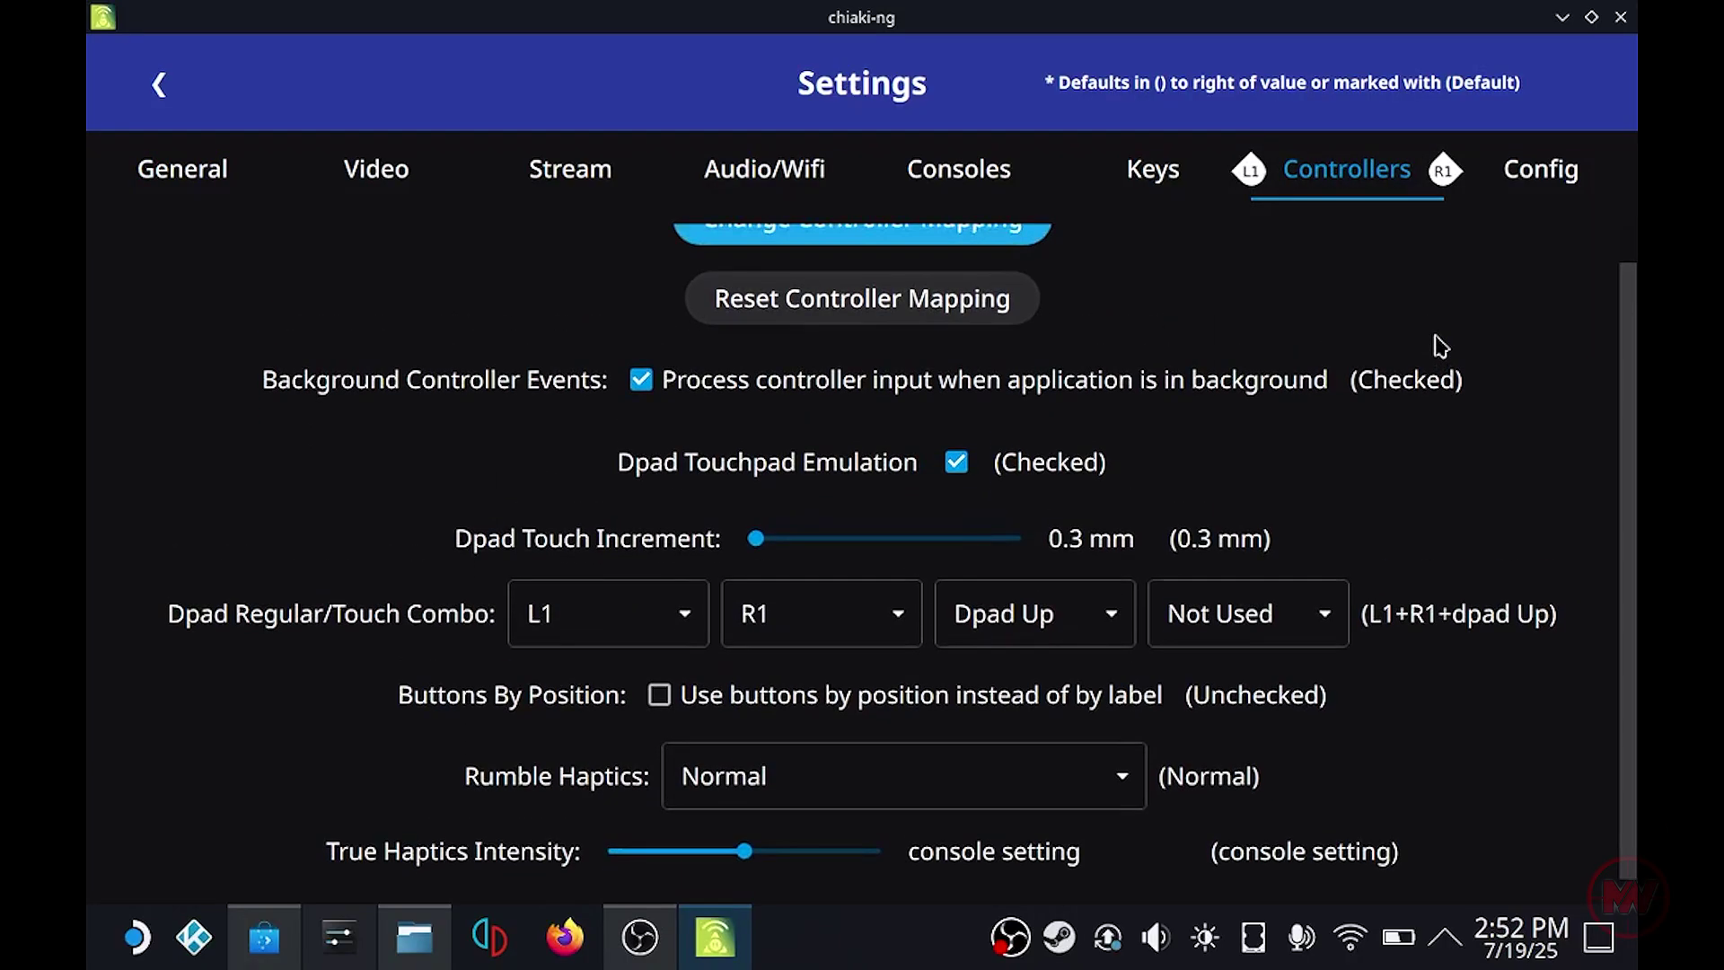
pyautogui.click(1006, 787)
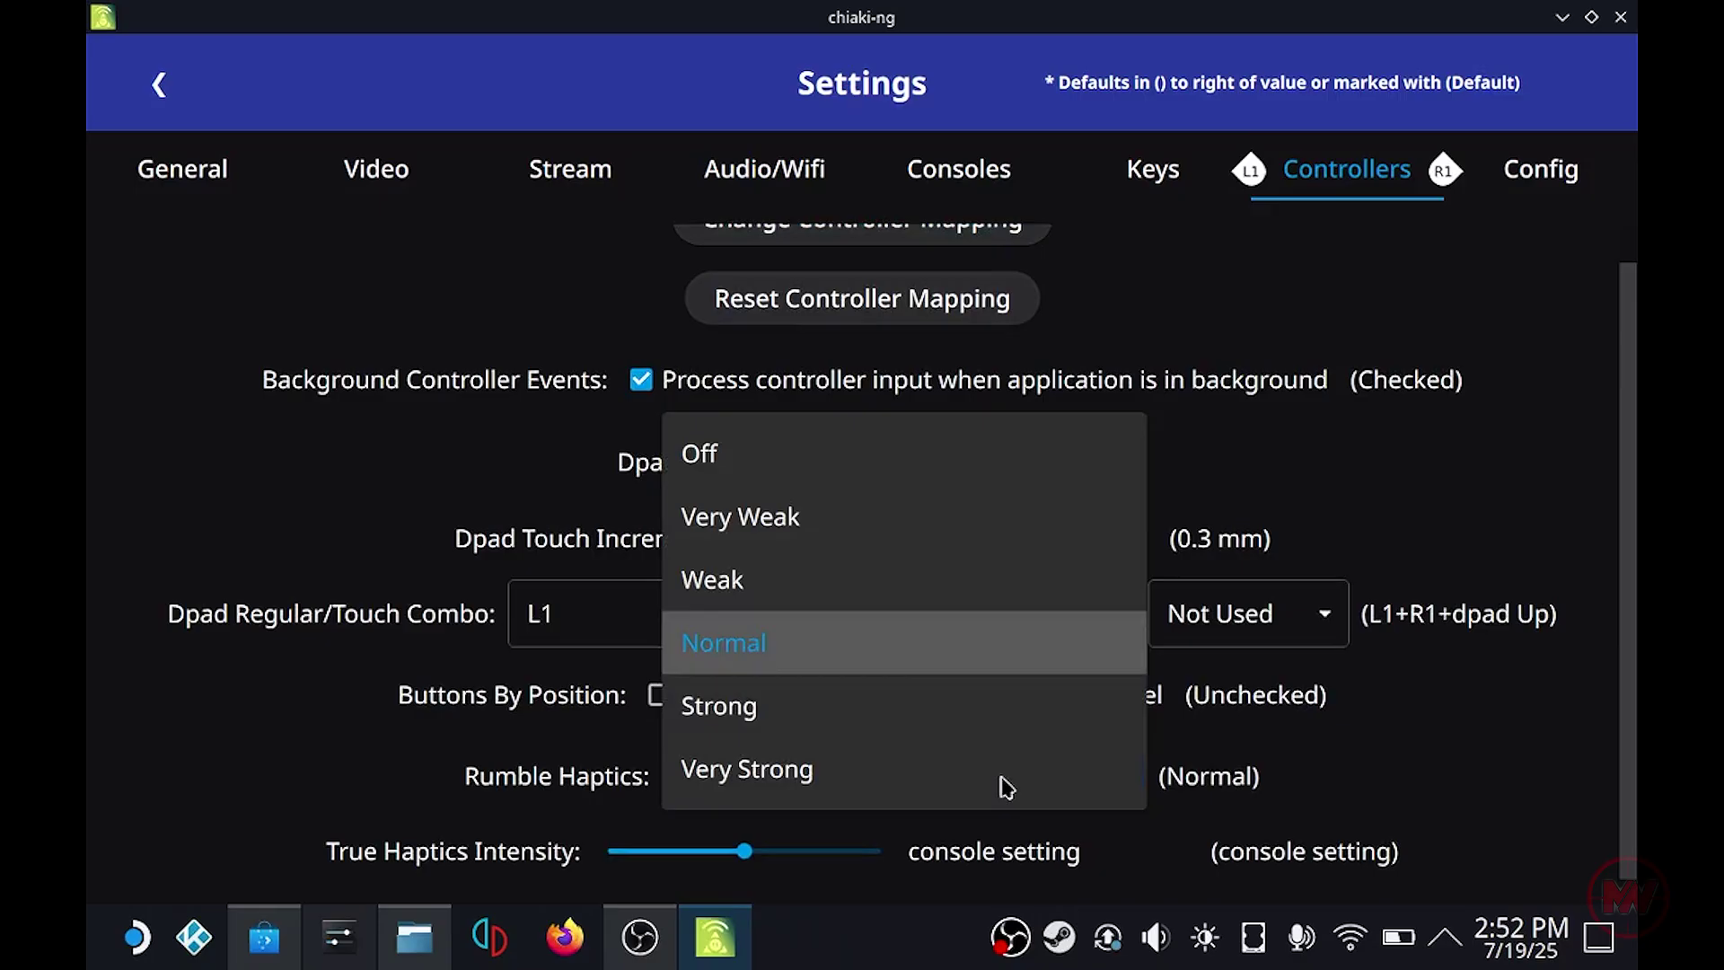
pyautogui.click(1096, 454)
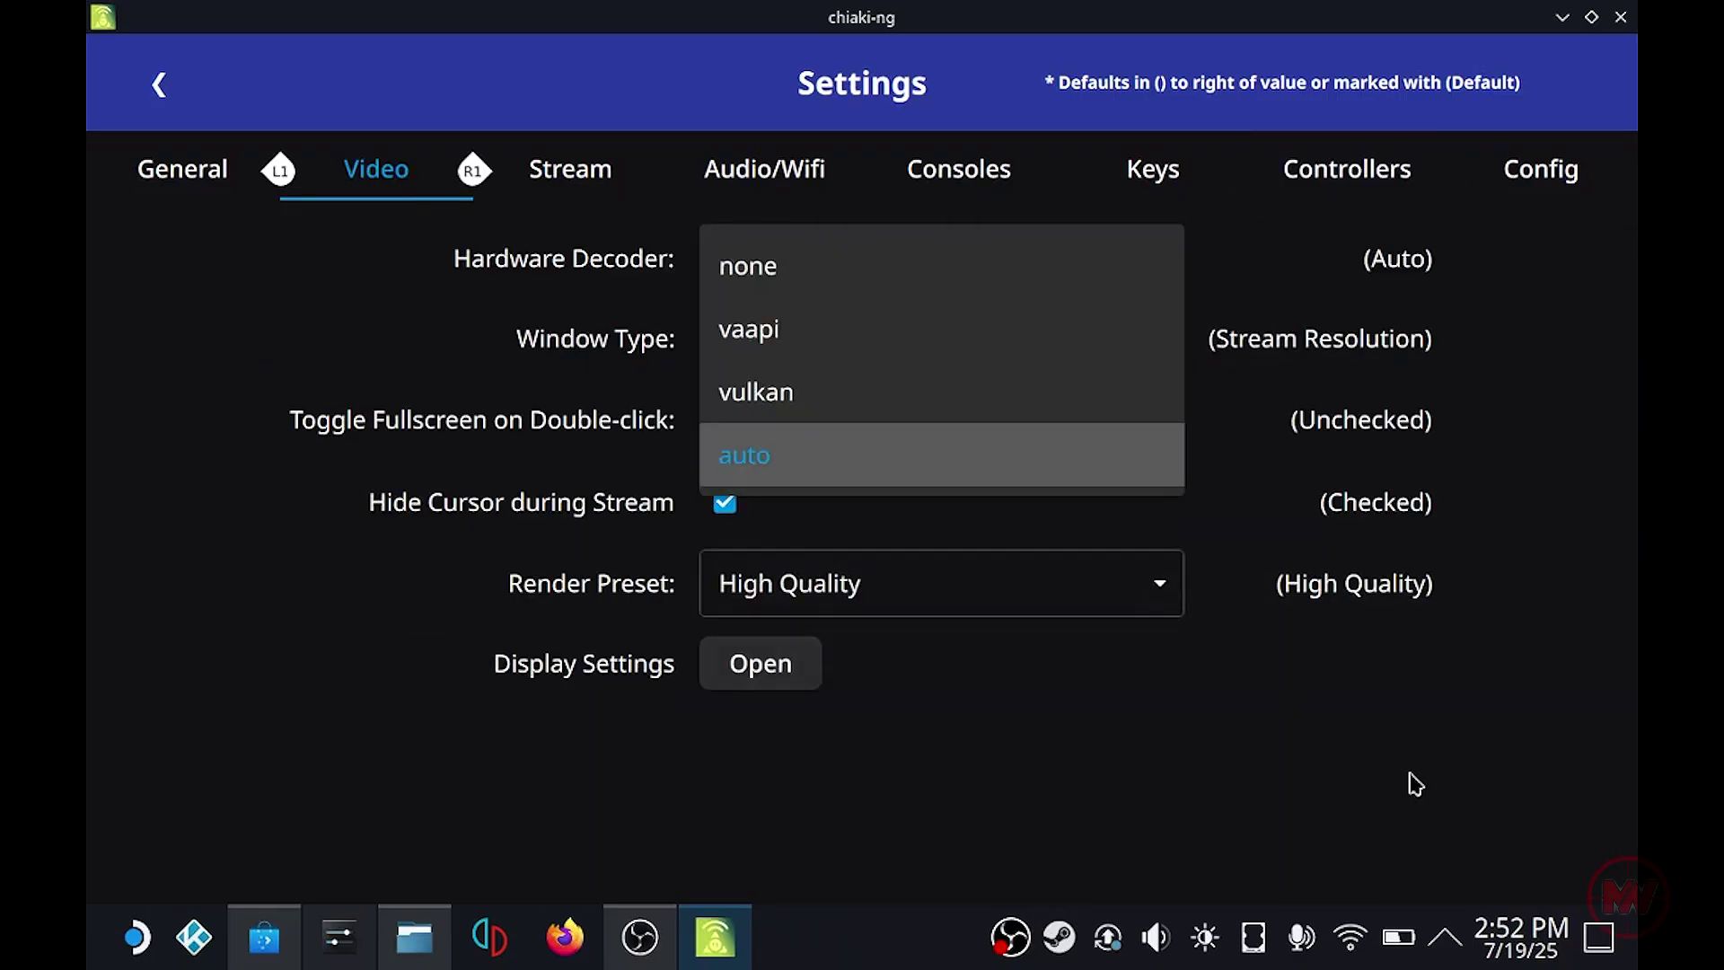
# Check the video choices for hardware decoder, window type and render preset, leaving them at auto, Stream Resolution and High Quality.
pyautogui.click(1019, 465)
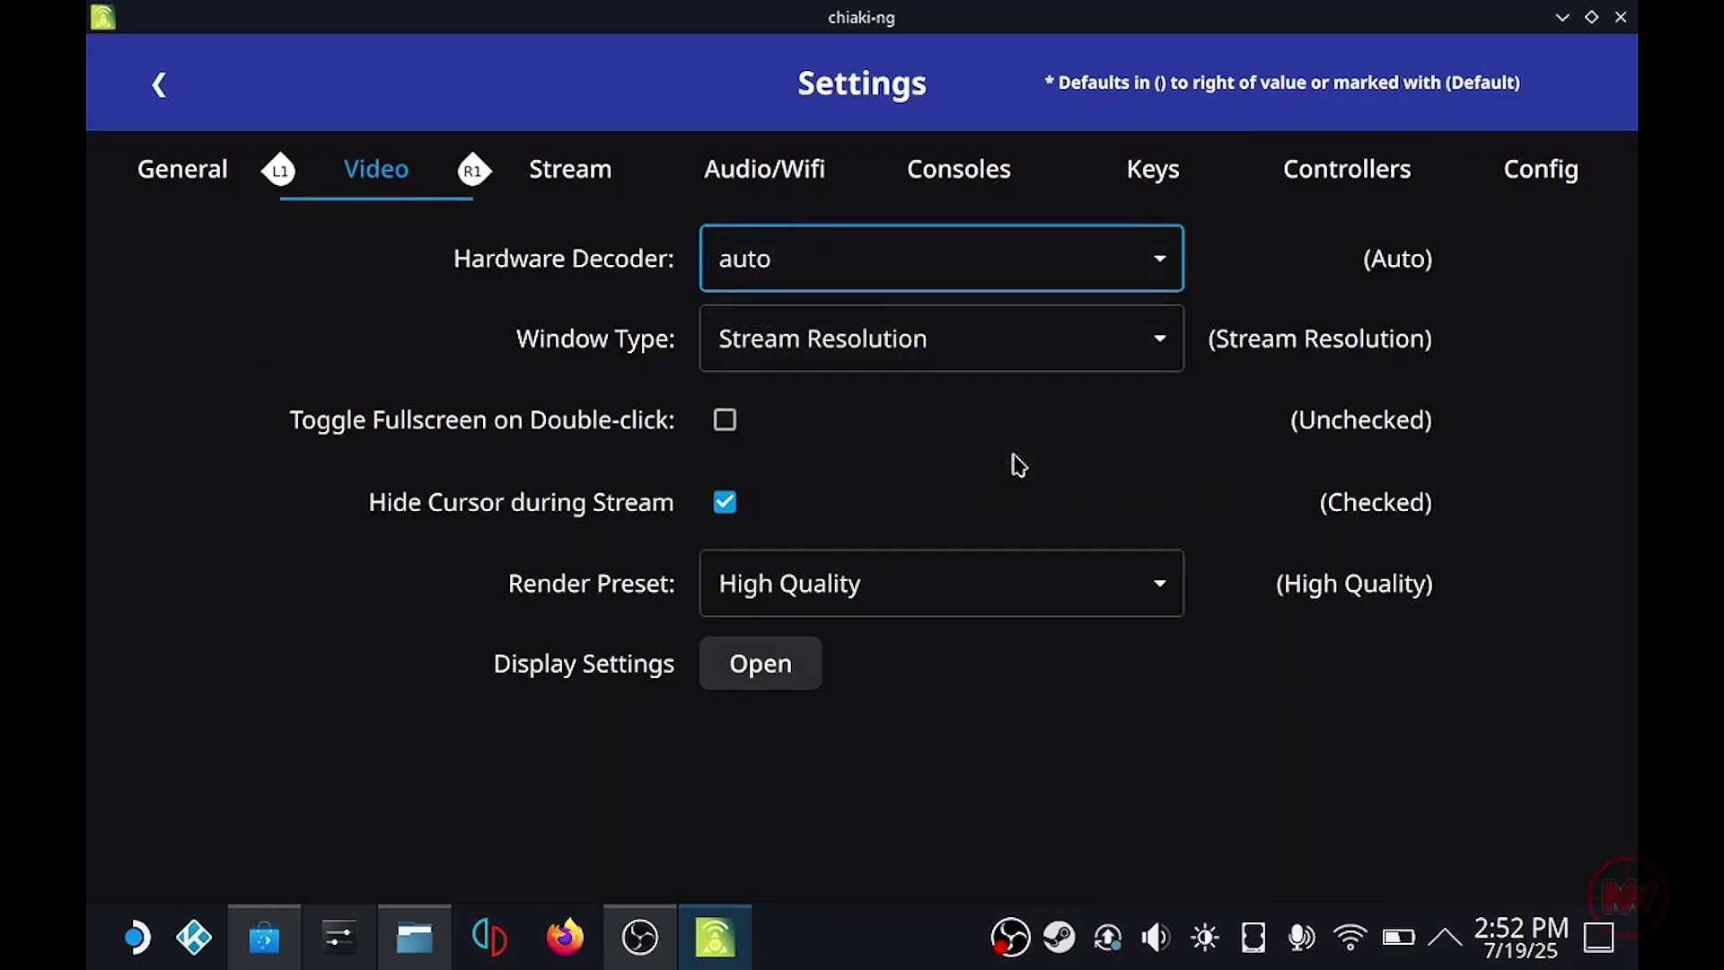
pyautogui.click(1040, 348)
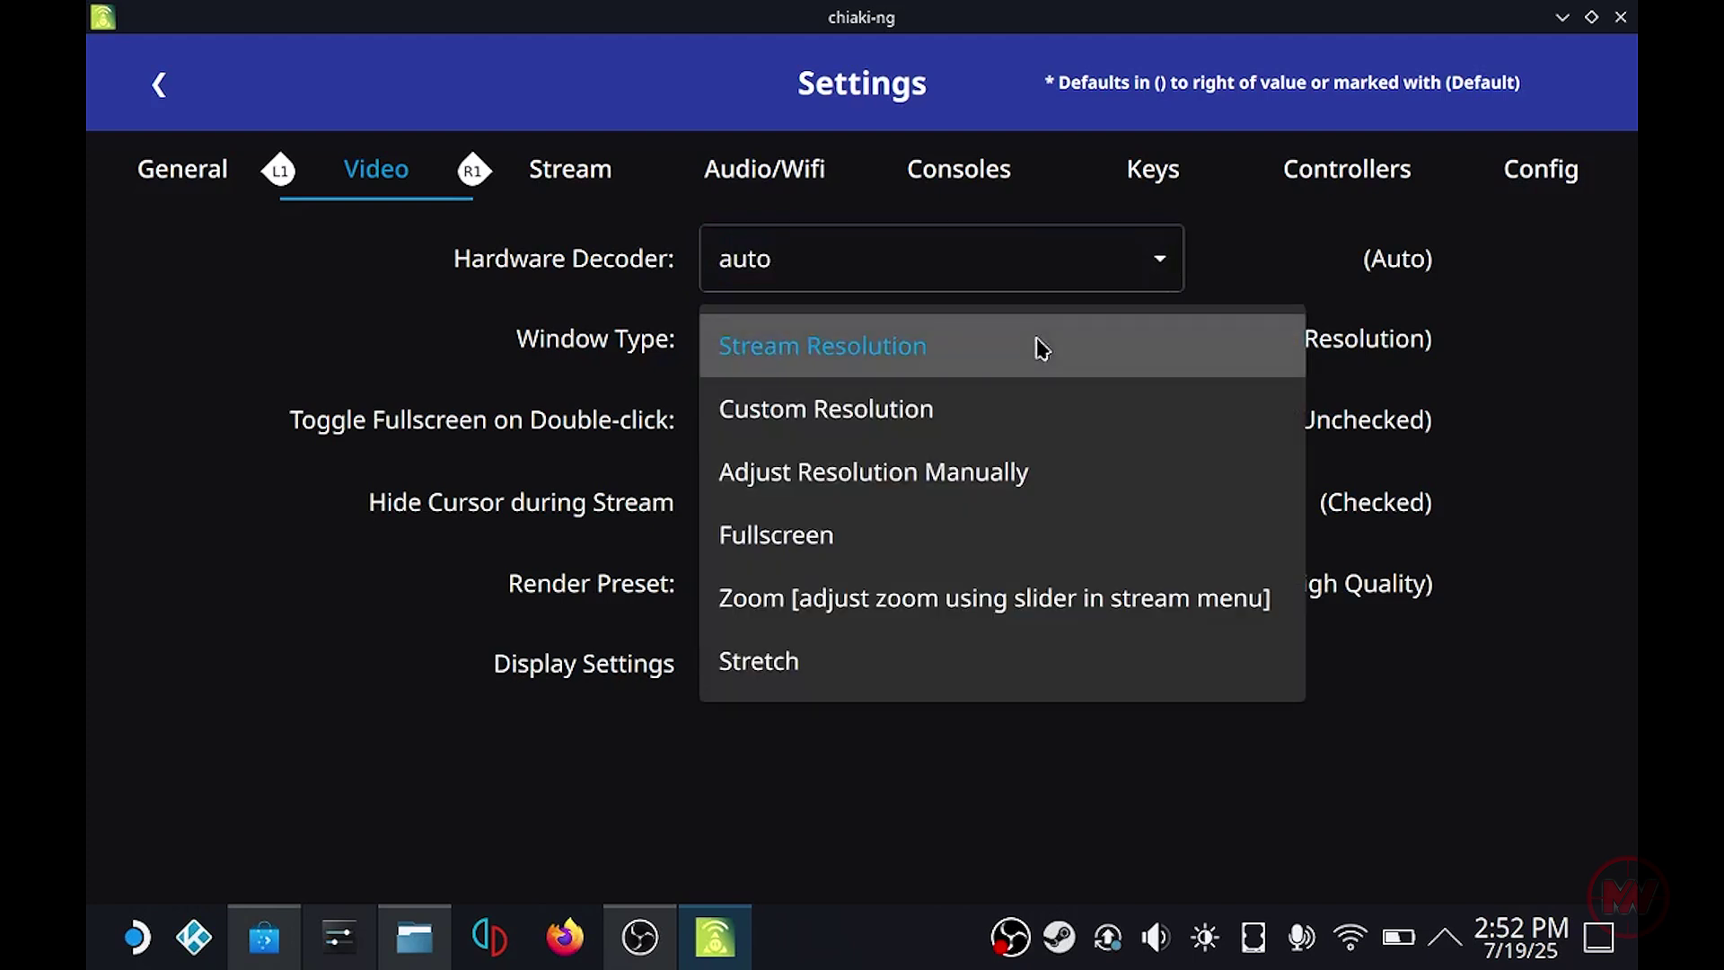
pyautogui.click(1012, 424)
pyautogui.click(1094, 438)
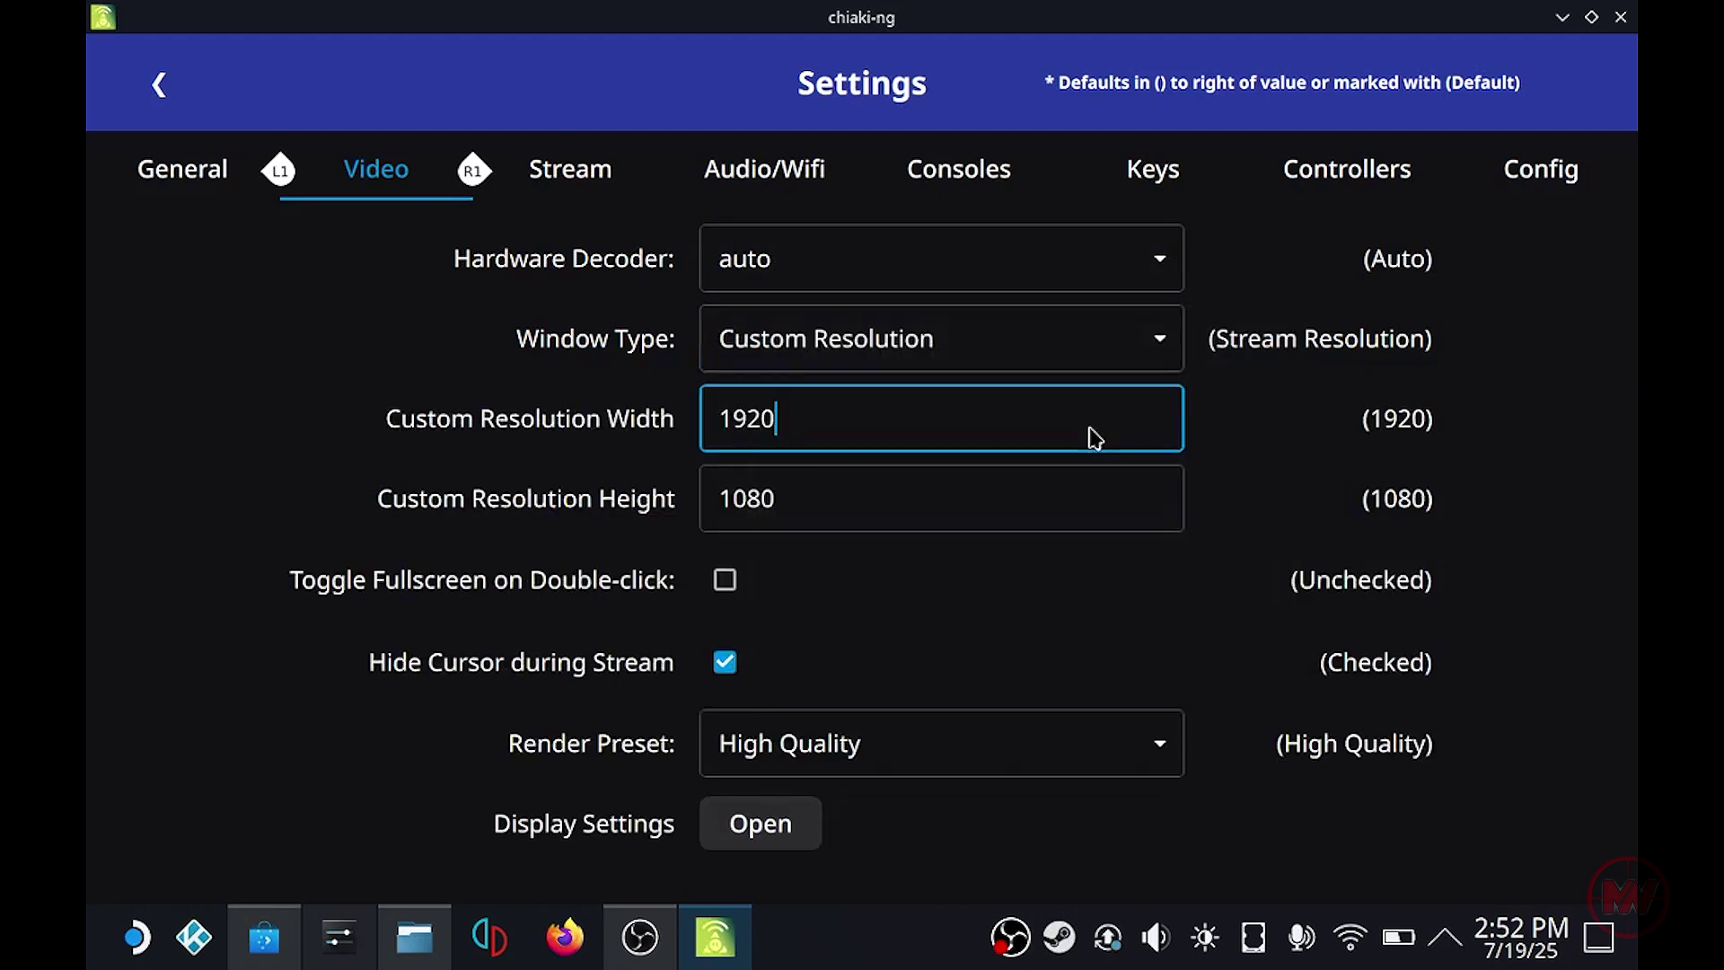
pyautogui.click(1099, 350)
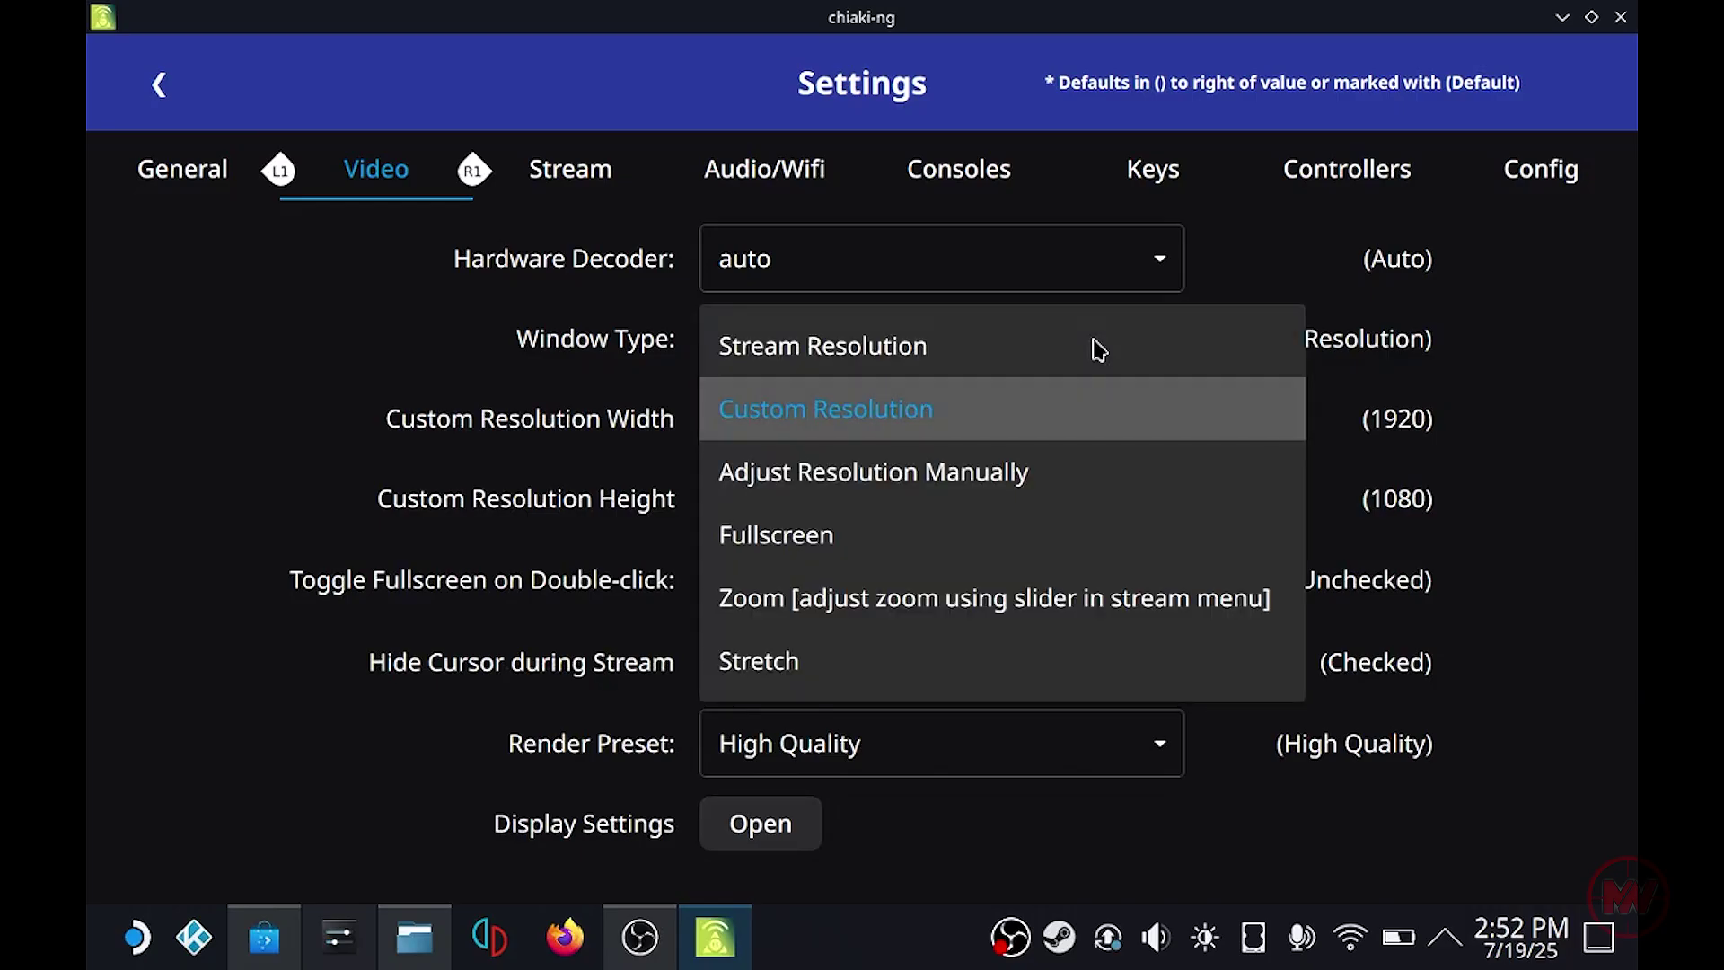
pyautogui.click(1099, 350)
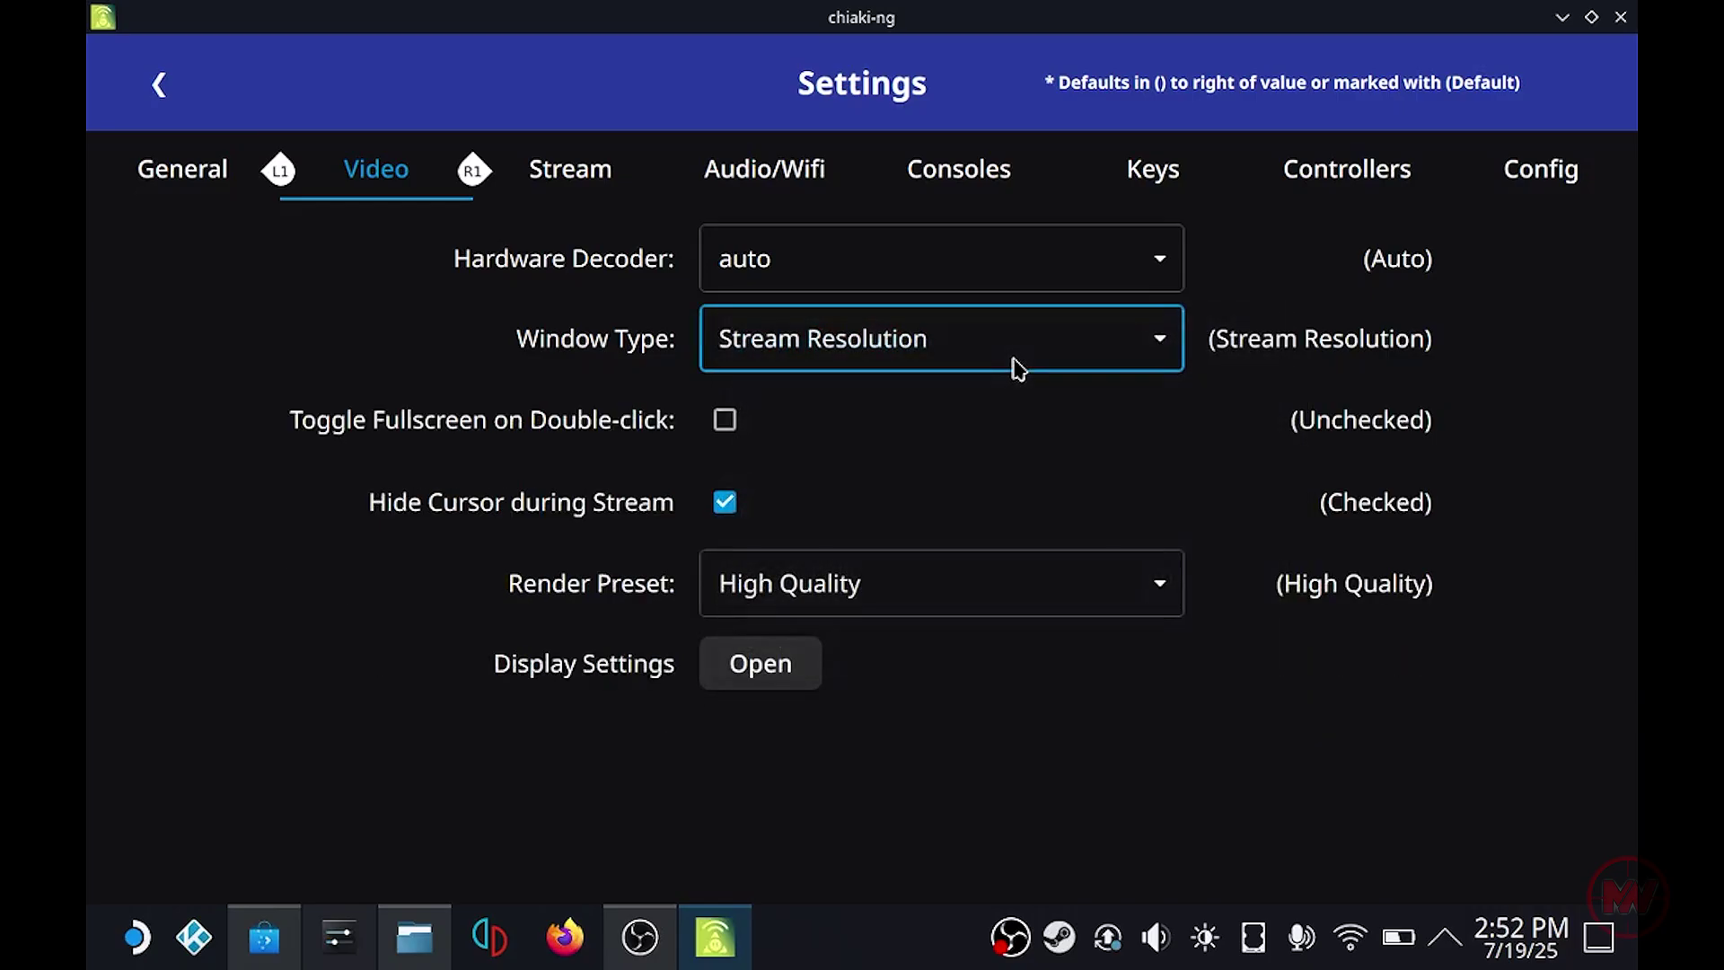
pyautogui.click(1092, 591)
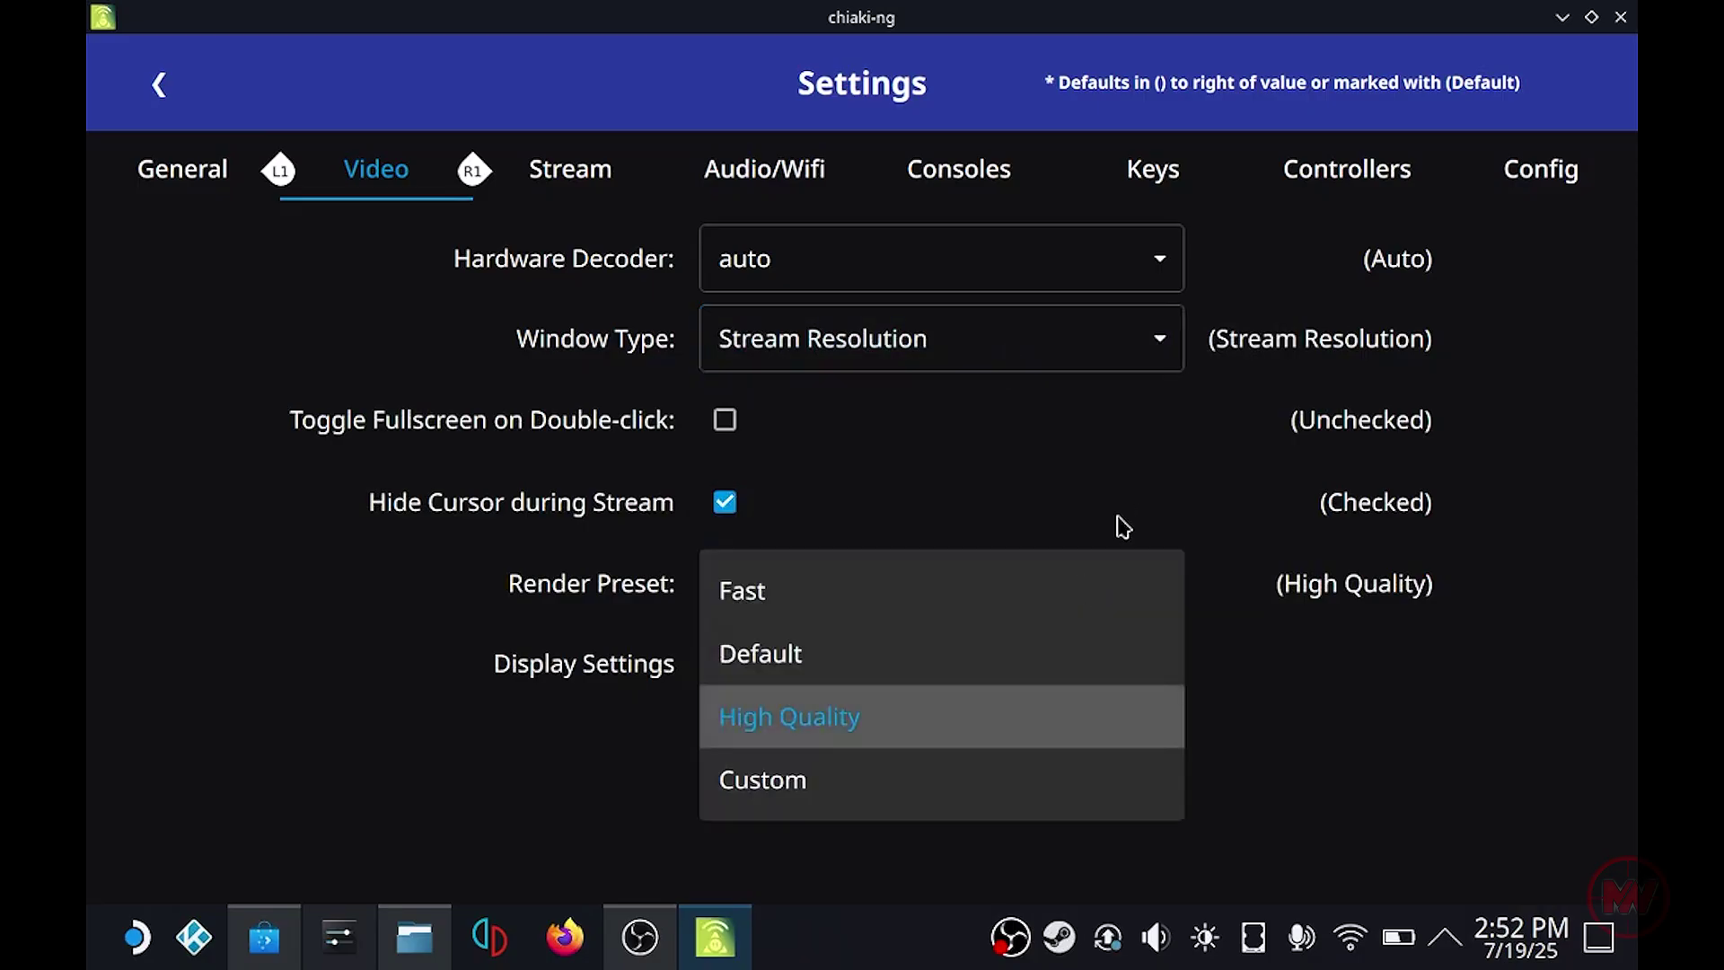
pyautogui.click(1065, 716)
# Try the Adjust Resolution Manually window type and set the window type to Custom Resolution.
pyautogui.click(1074, 347)
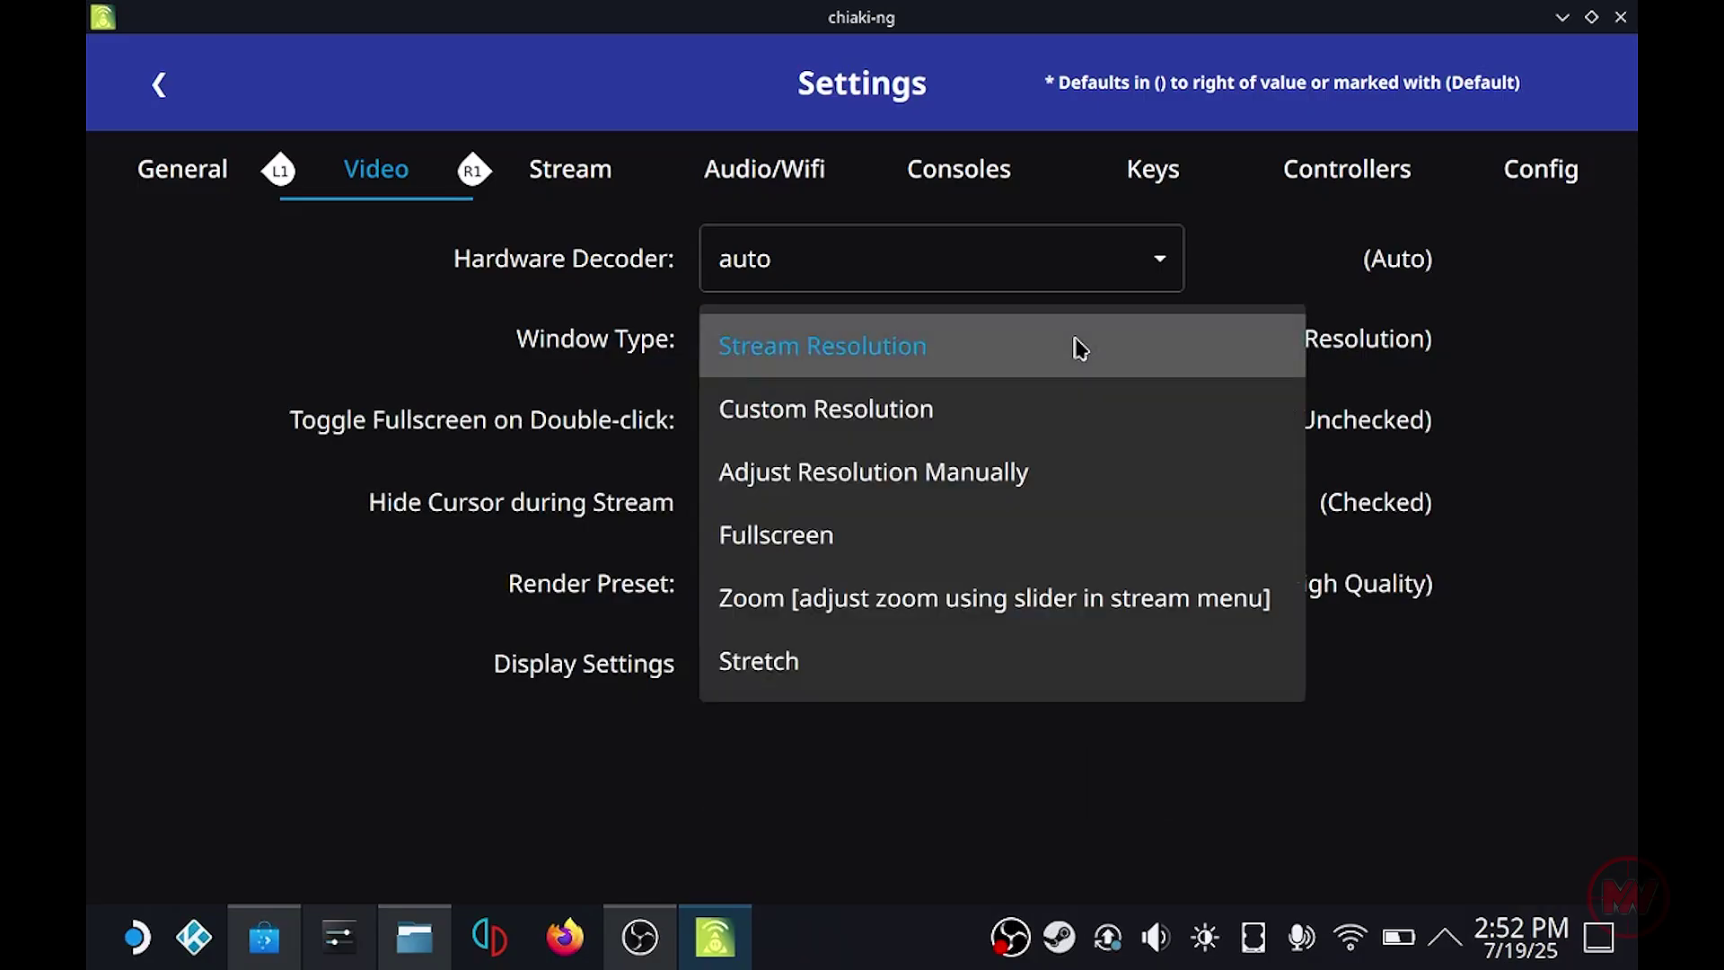
pyautogui.click(1088, 470)
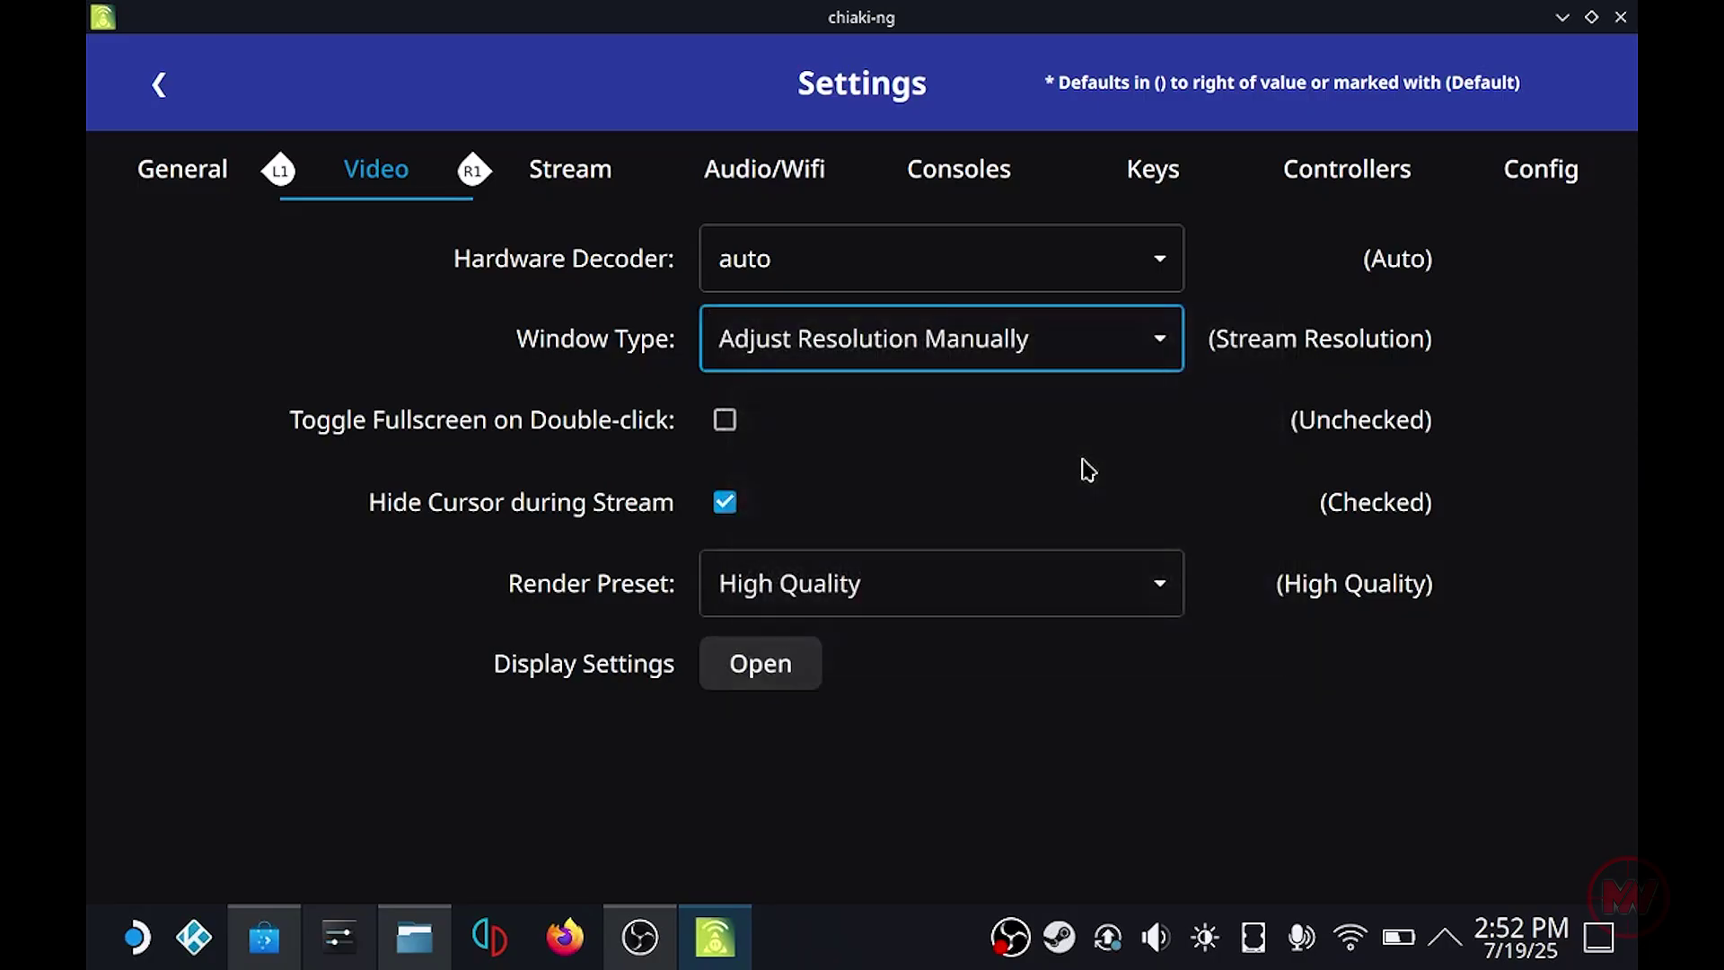
pyautogui.click(1032, 338)
pyautogui.click(973, 410)
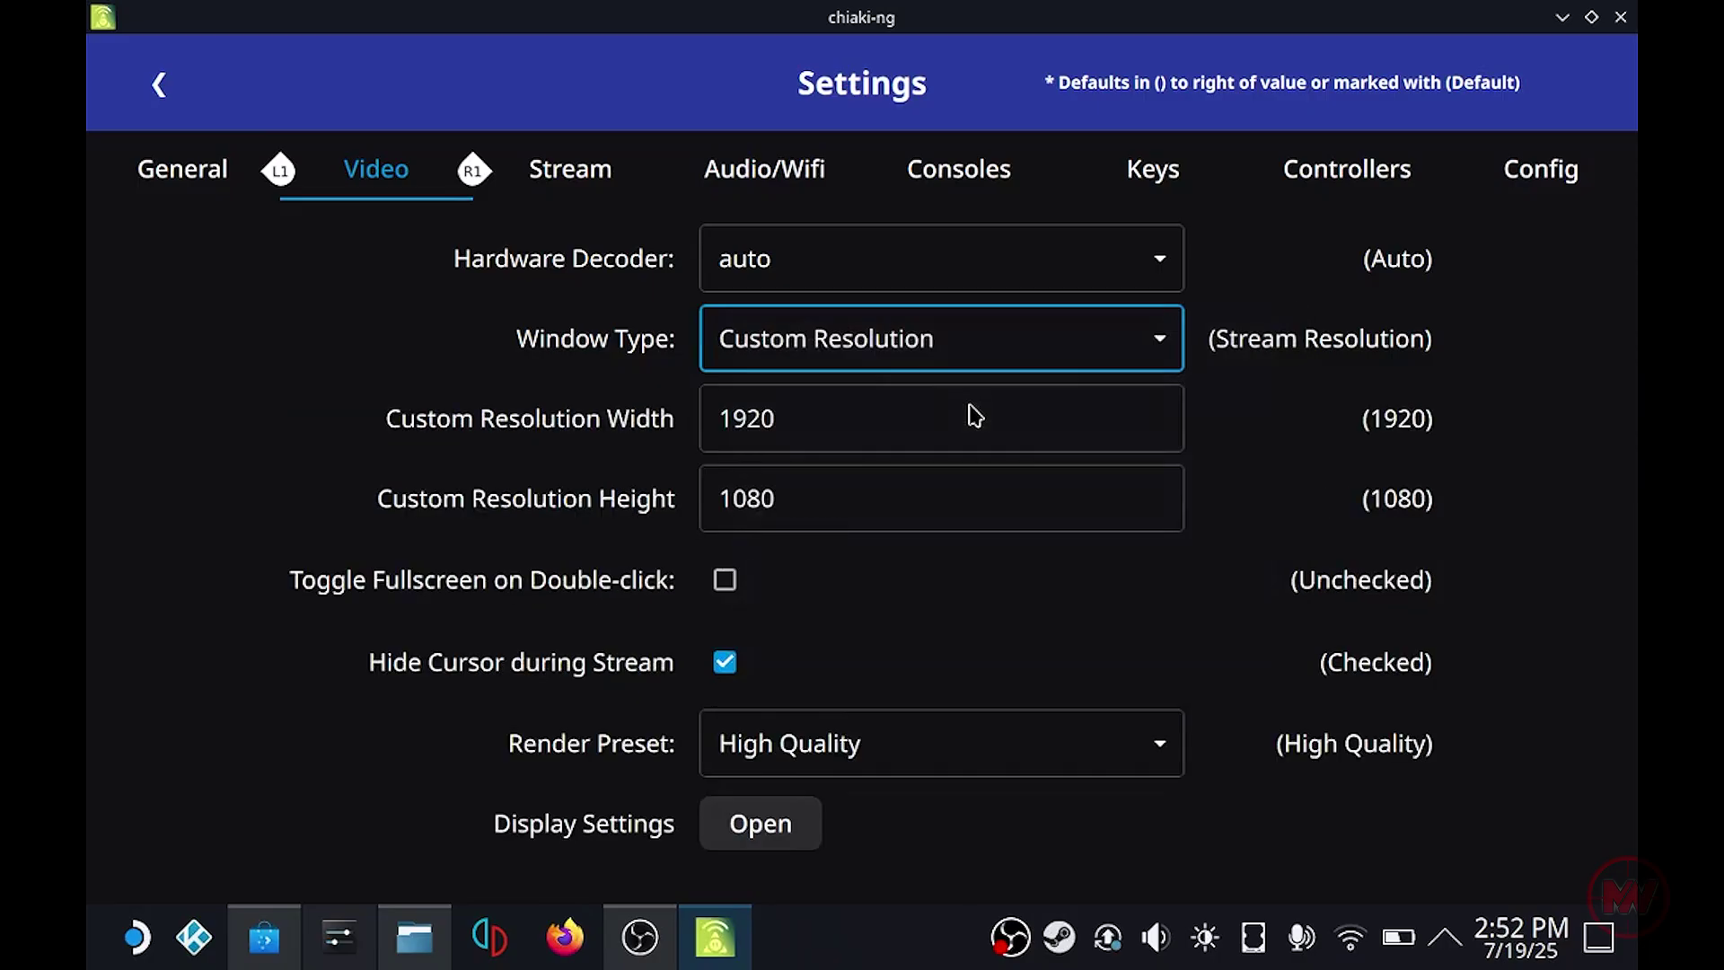
# Set the custom resolution width to 1280.
pyautogui.click(940, 435)
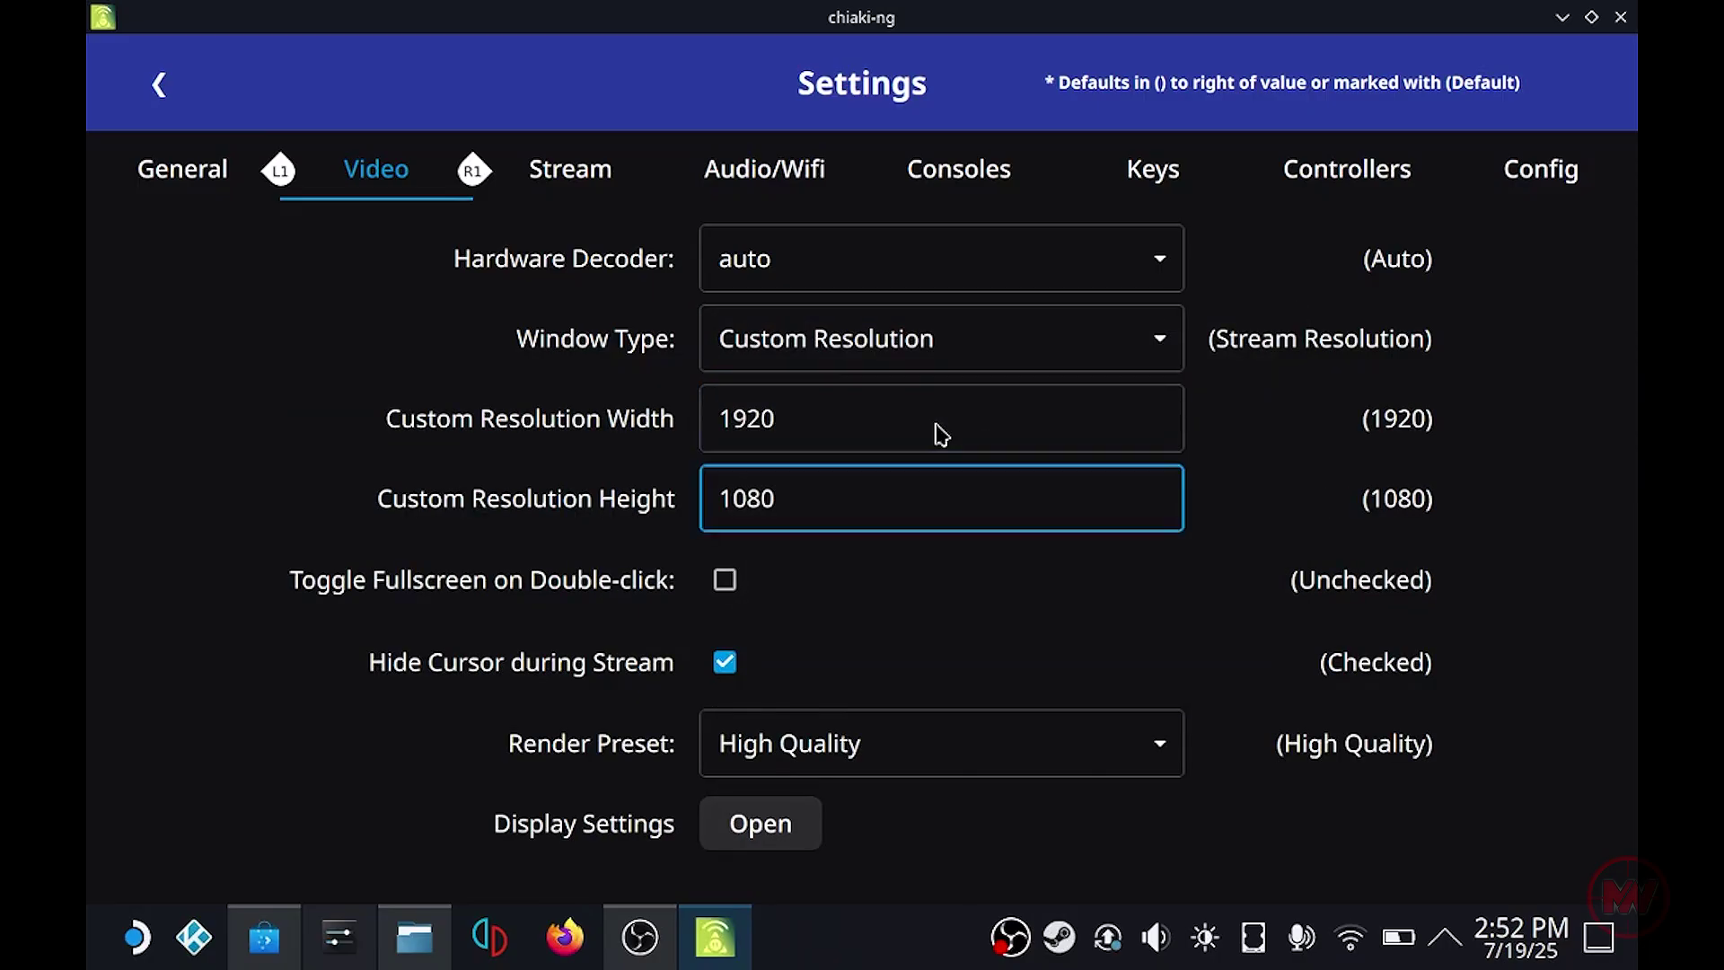
pyautogui.press('Tab')
pyautogui.click(1003, 445)
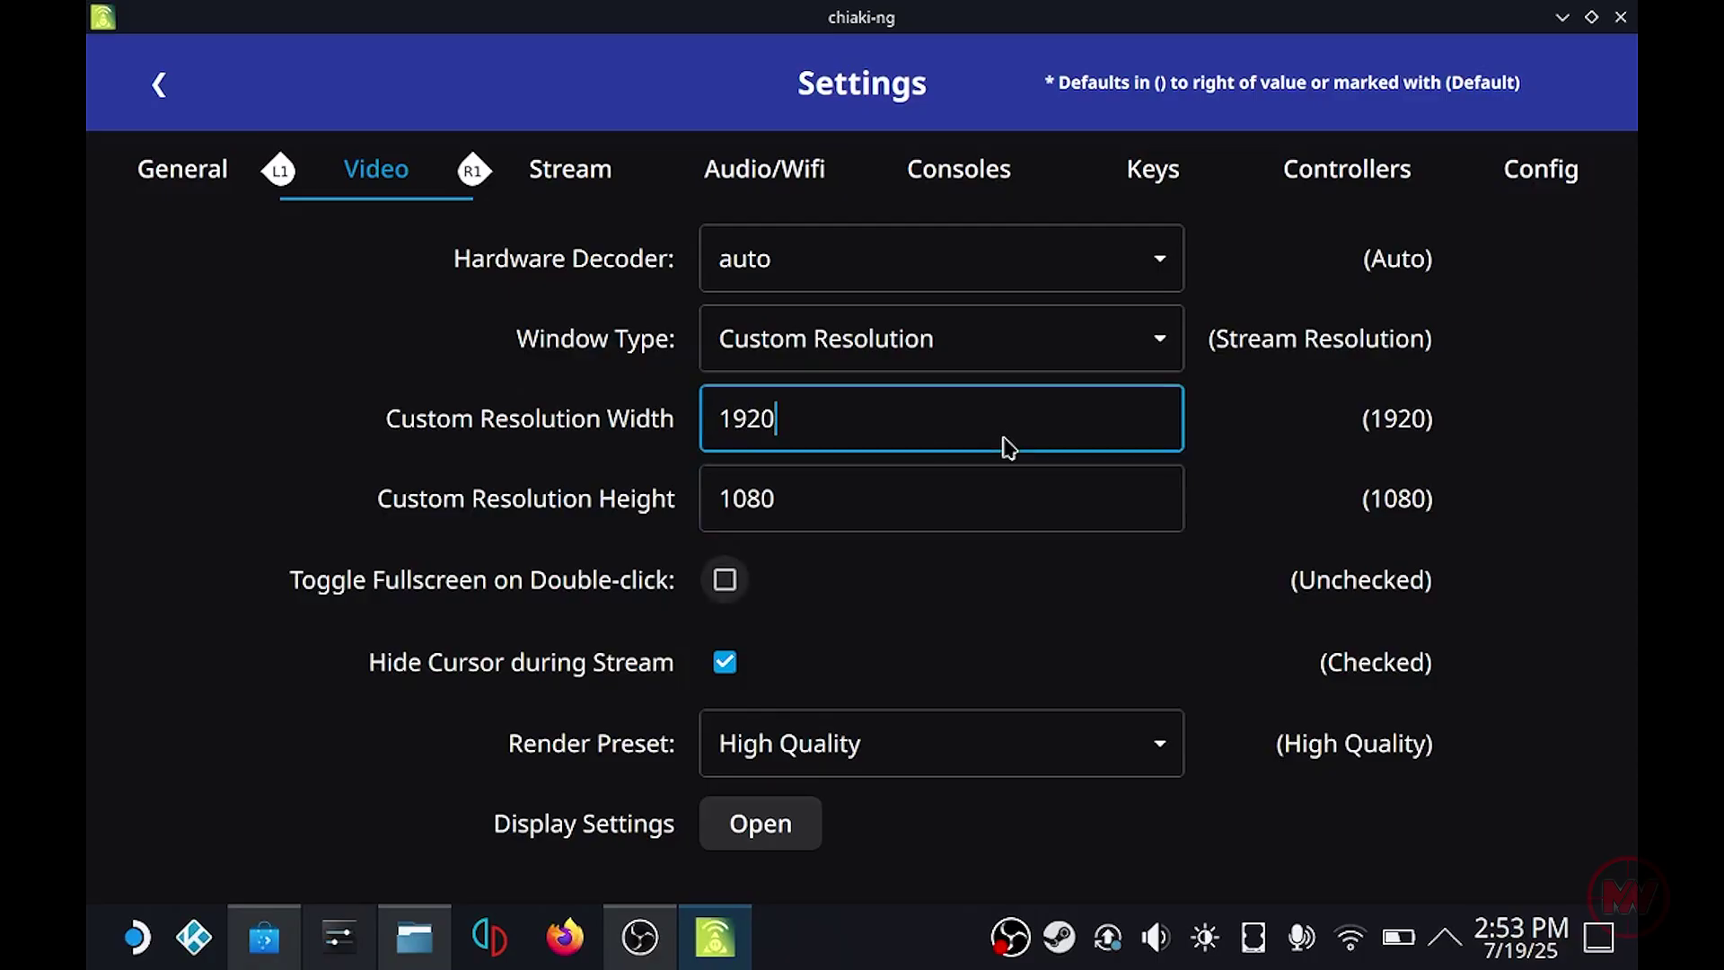
pyautogui.press('Tab')
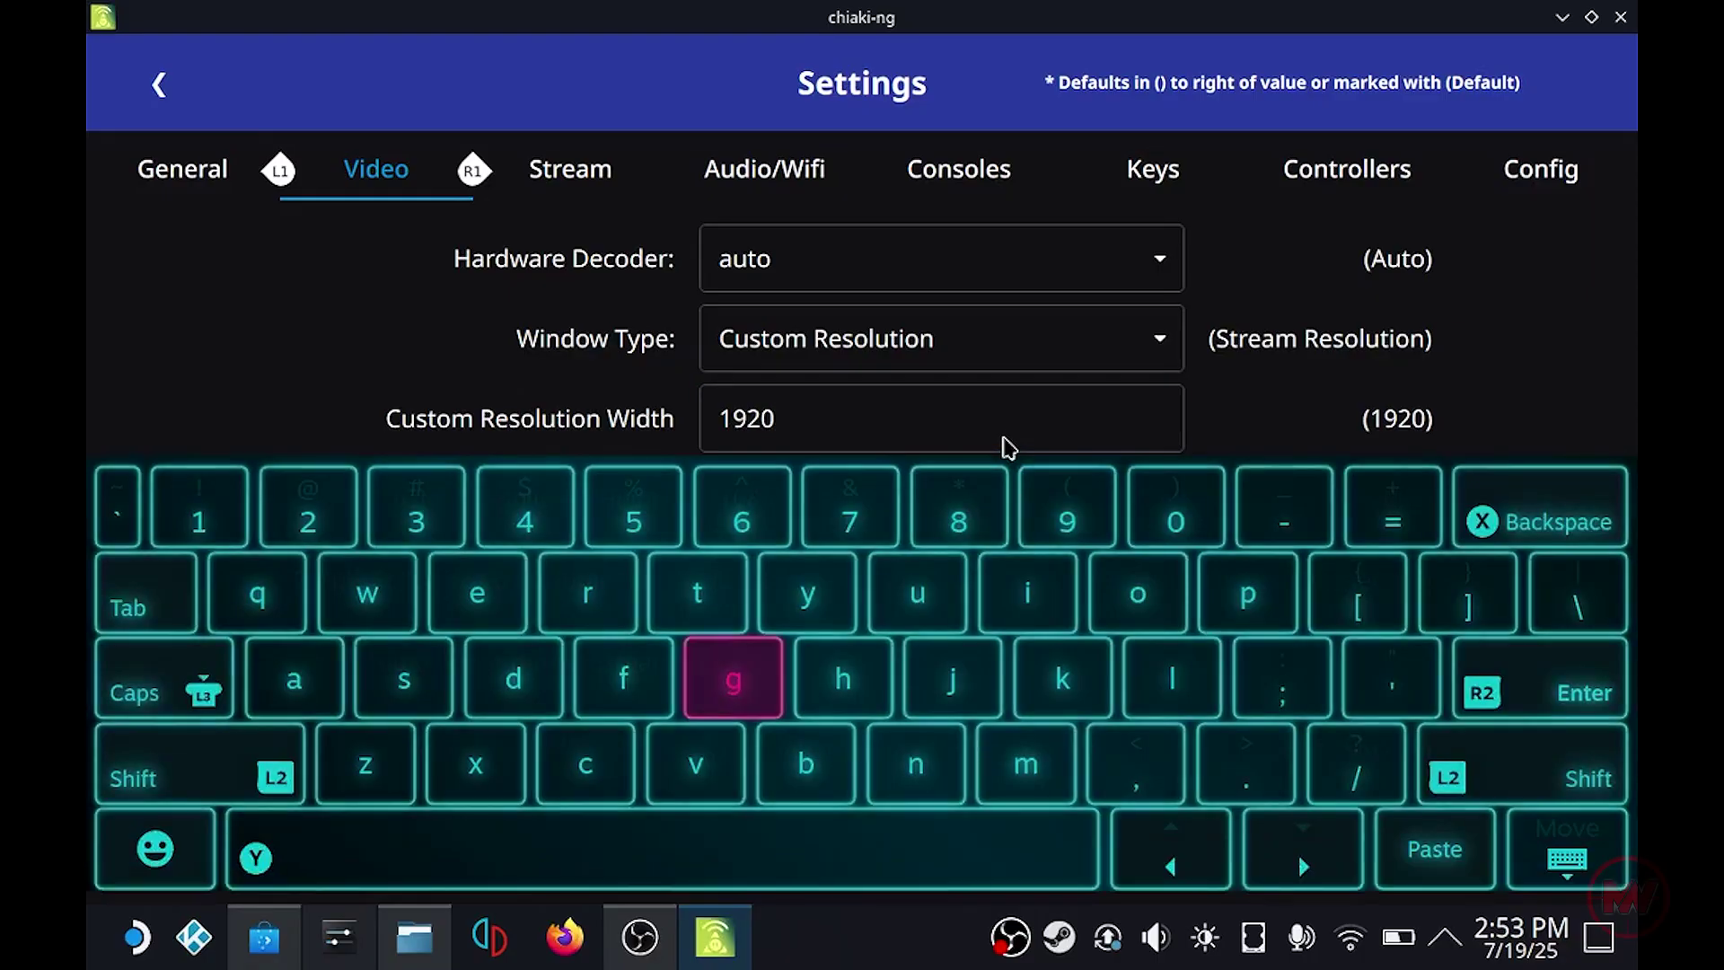
pyautogui.click(1011, 437)
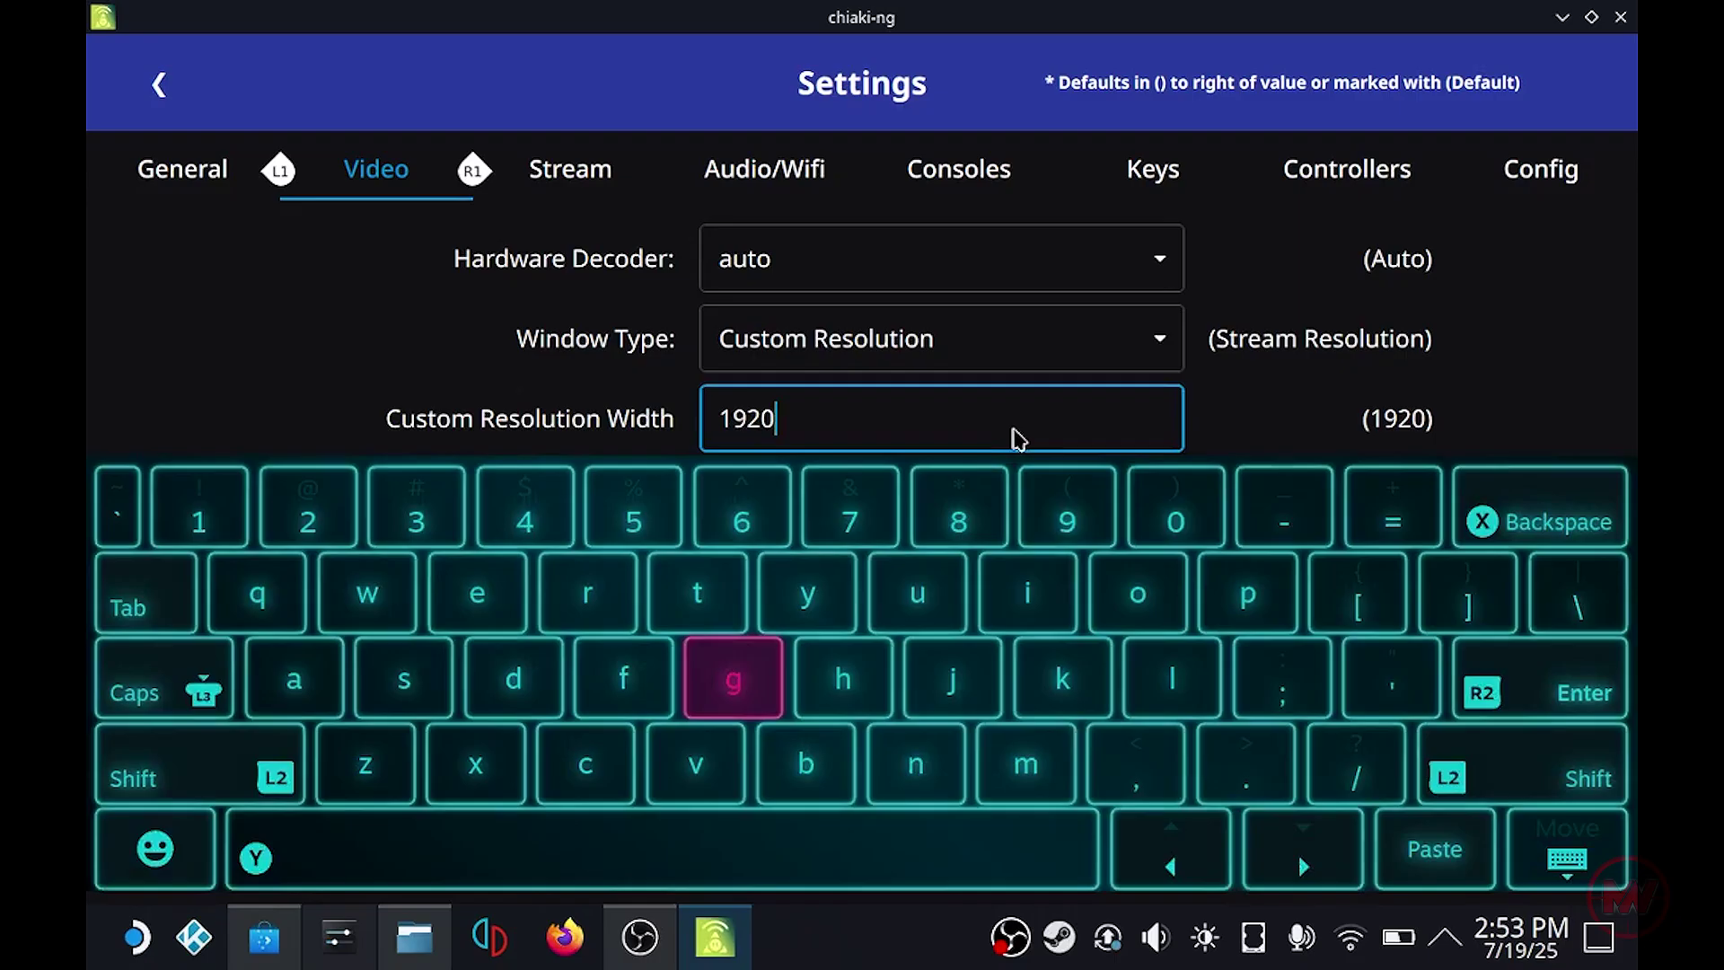
pyautogui.press('BackSpace')
pyautogui.press('BackSpace')
pyautogui.press('BackSpace')
pyautogui.press('BackSpace')
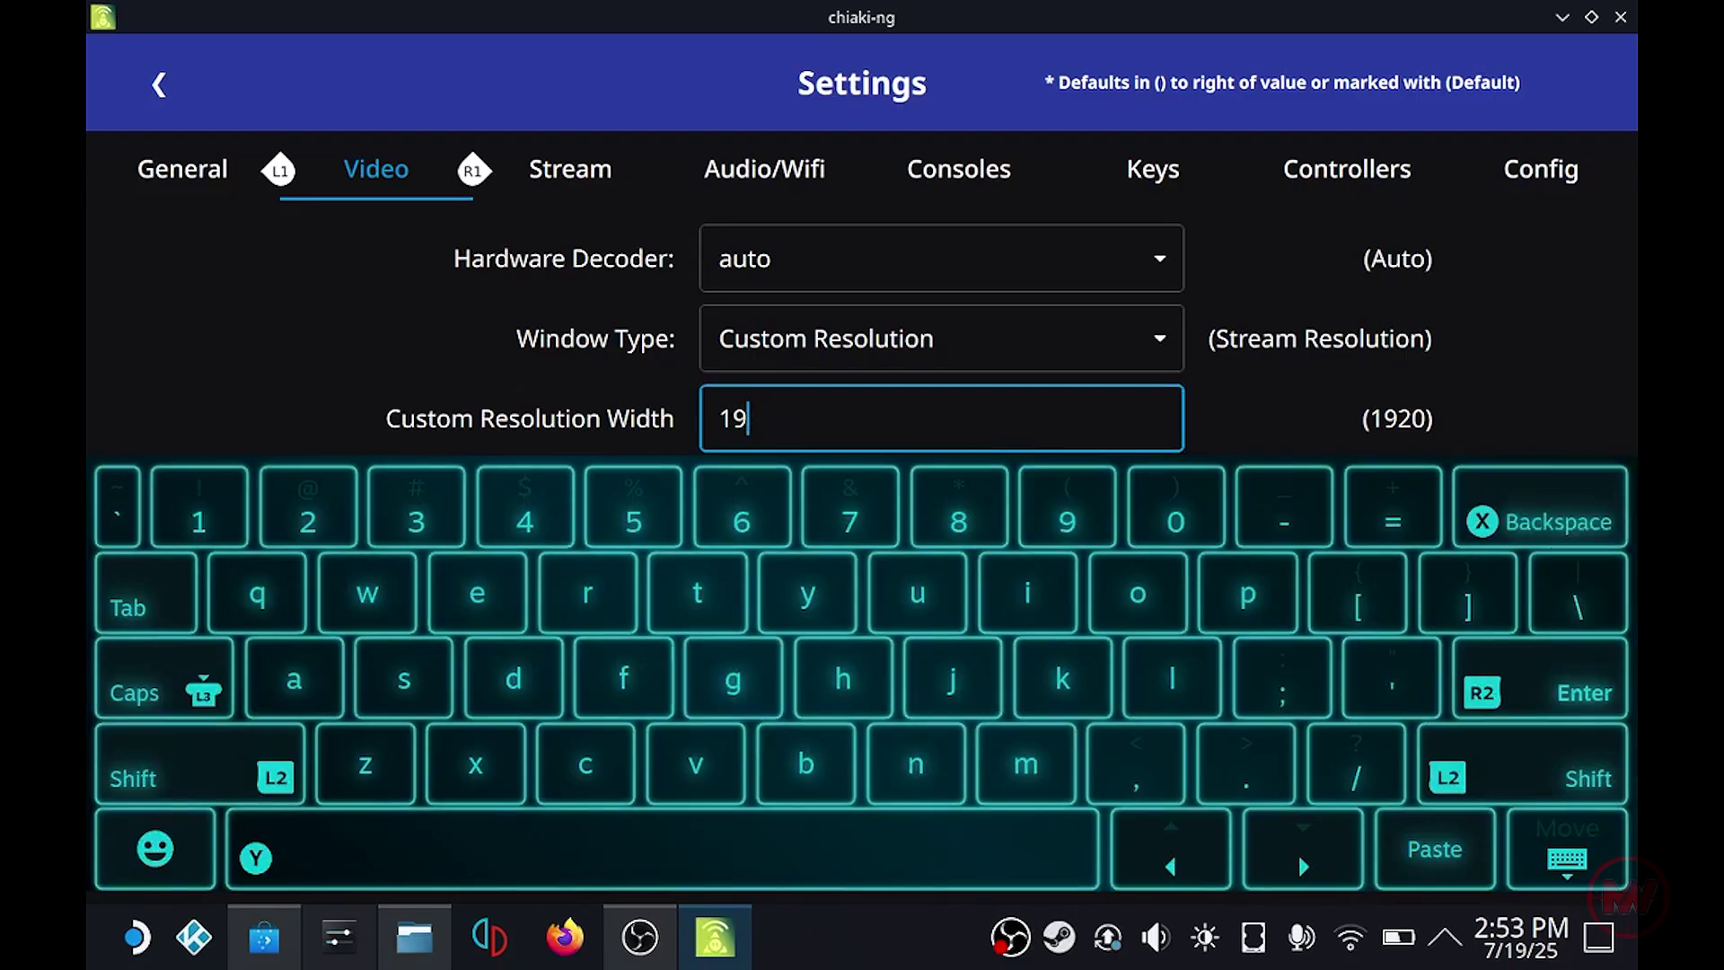
pyautogui.write('720')
pyautogui.press('BackSpace')
pyautogui.press('BackSpace')
pyautogui.press('BackSpace')
pyautogui.write('1280')
pyautogui.press('Return')
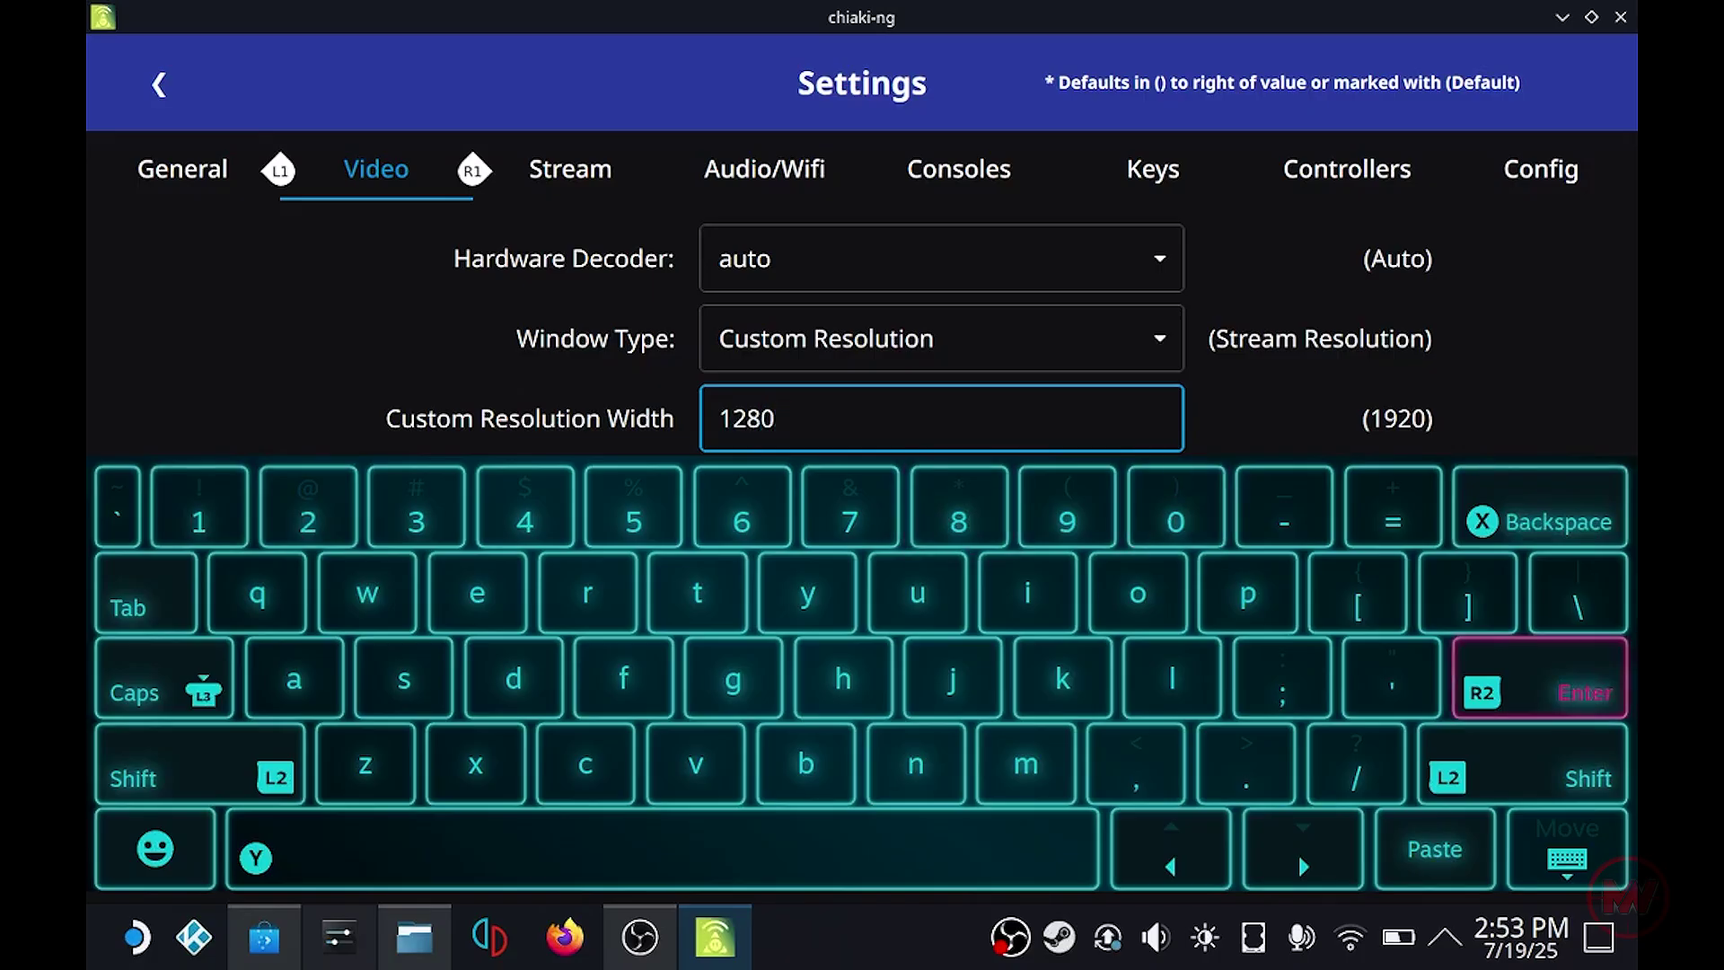
# Open the PS5 stream settings and check the local resolution choices, keeping 1080p.
pyautogui.click(593, 177)
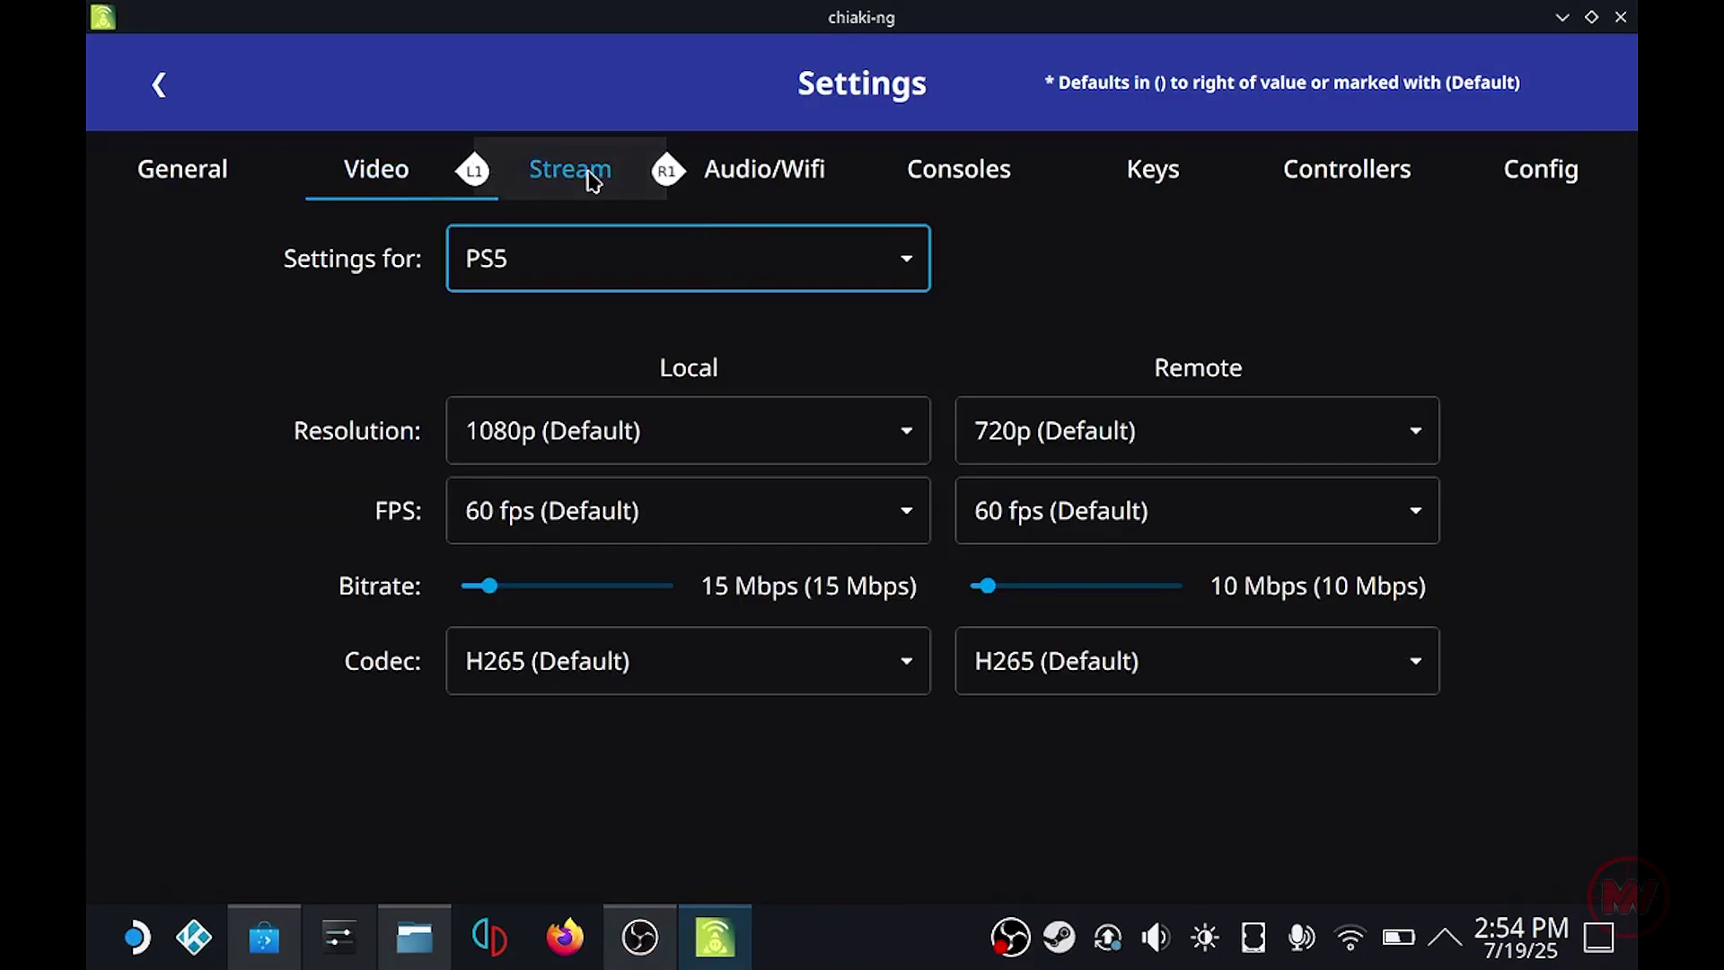
pyautogui.click(854, 433)
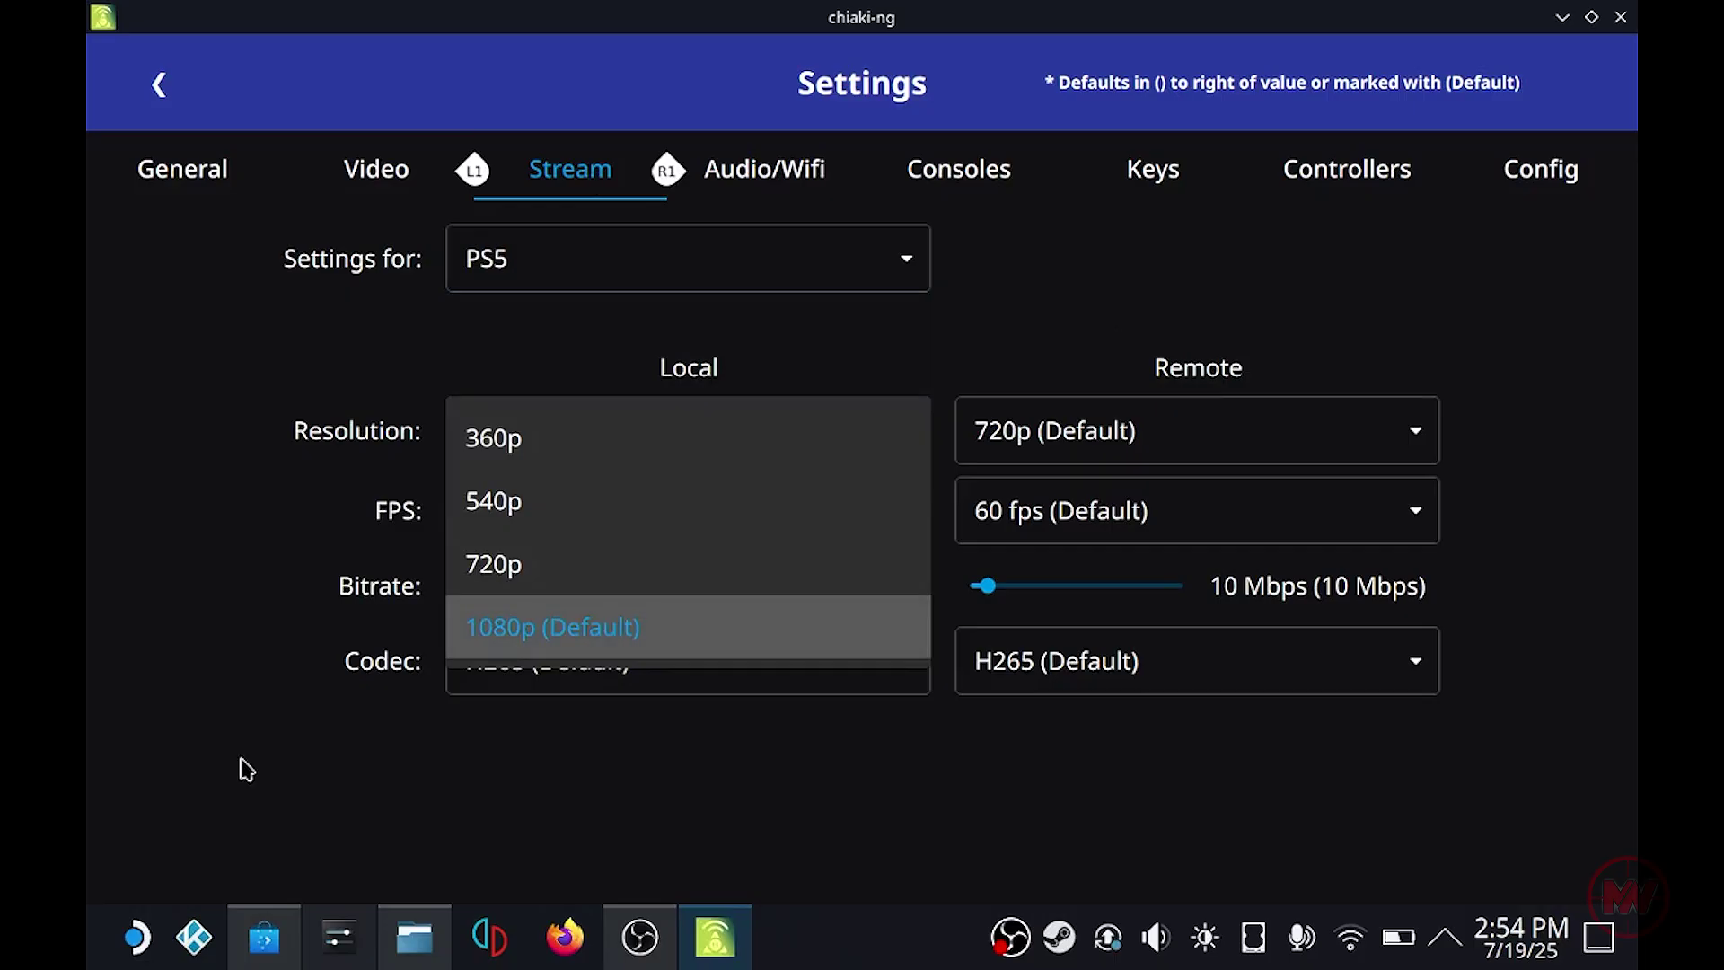
pyautogui.click(736, 646)
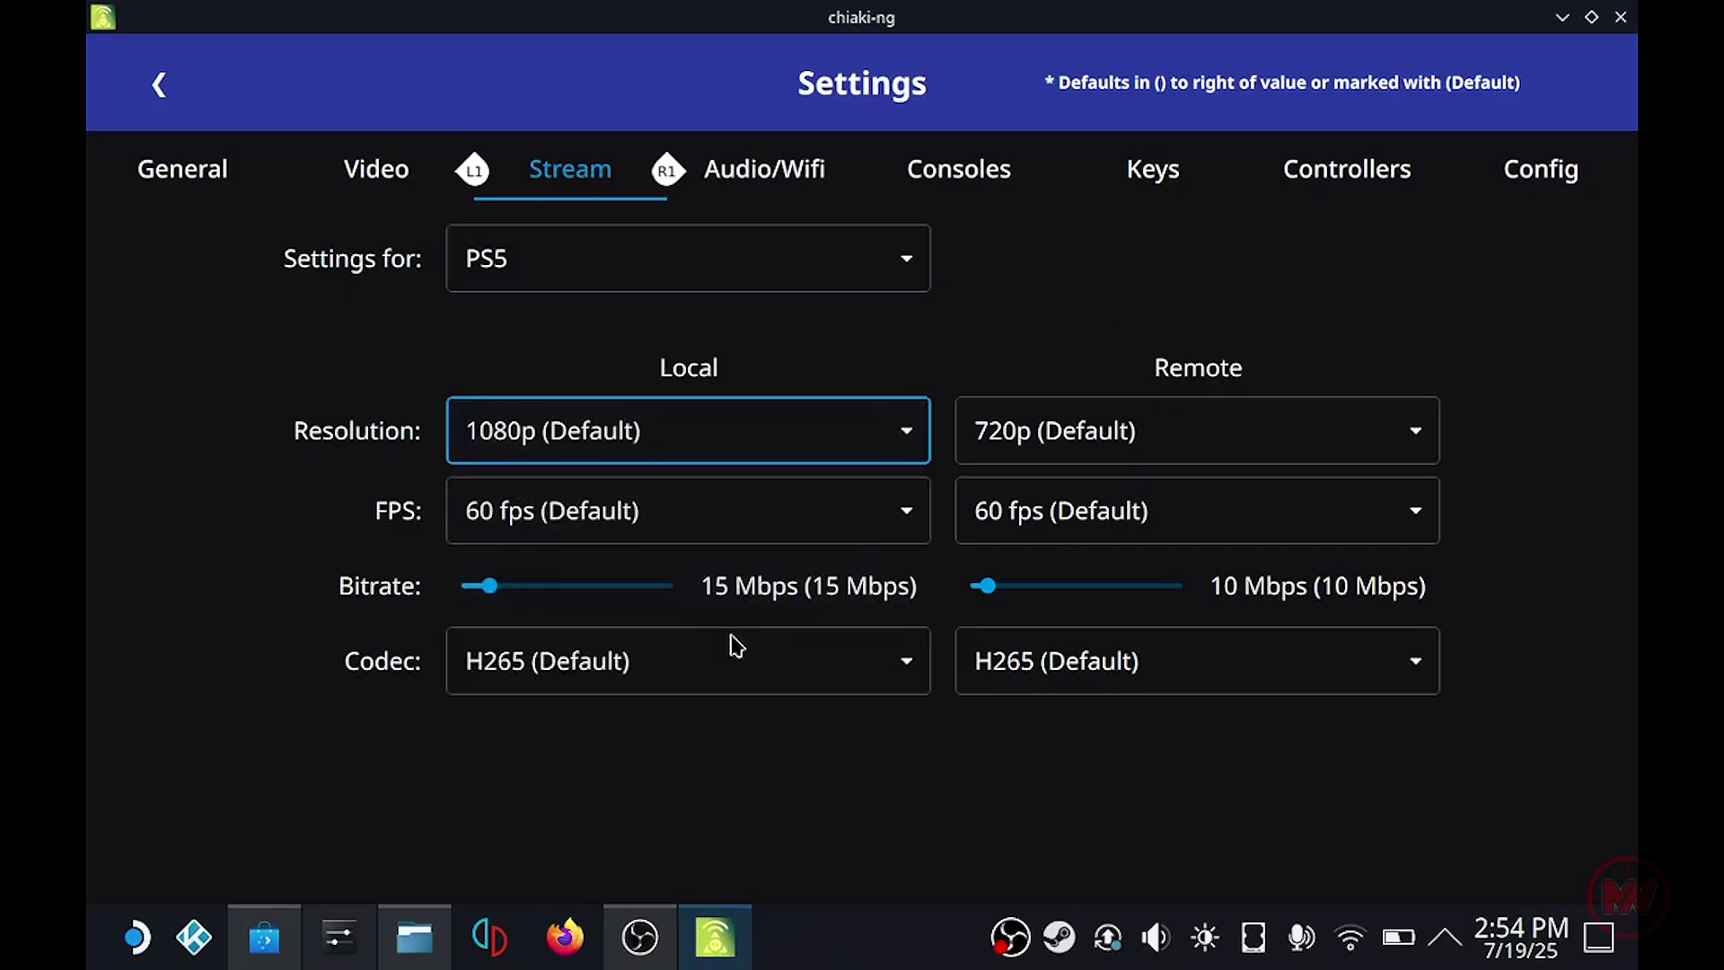
# Try 1080p as the remote stream resolution and set it back to 720p.
pyautogui.click(1263, 438)
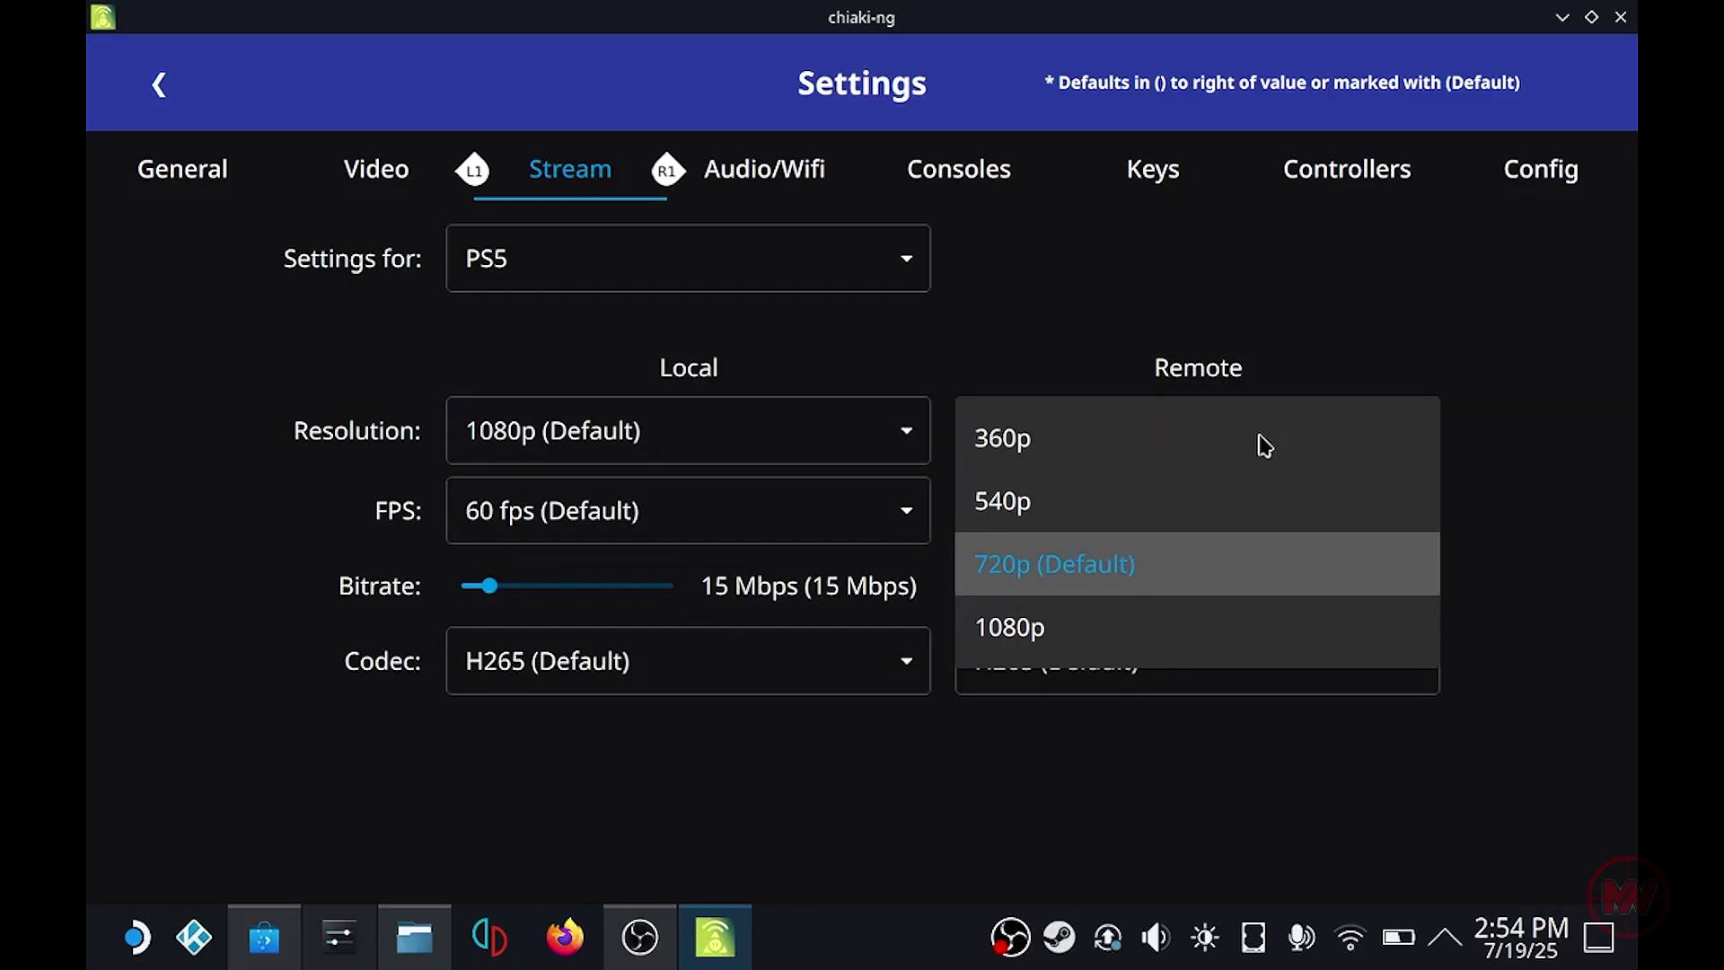
pyautogui.click(1104, 649)
pyautogui.click(1328, 430)
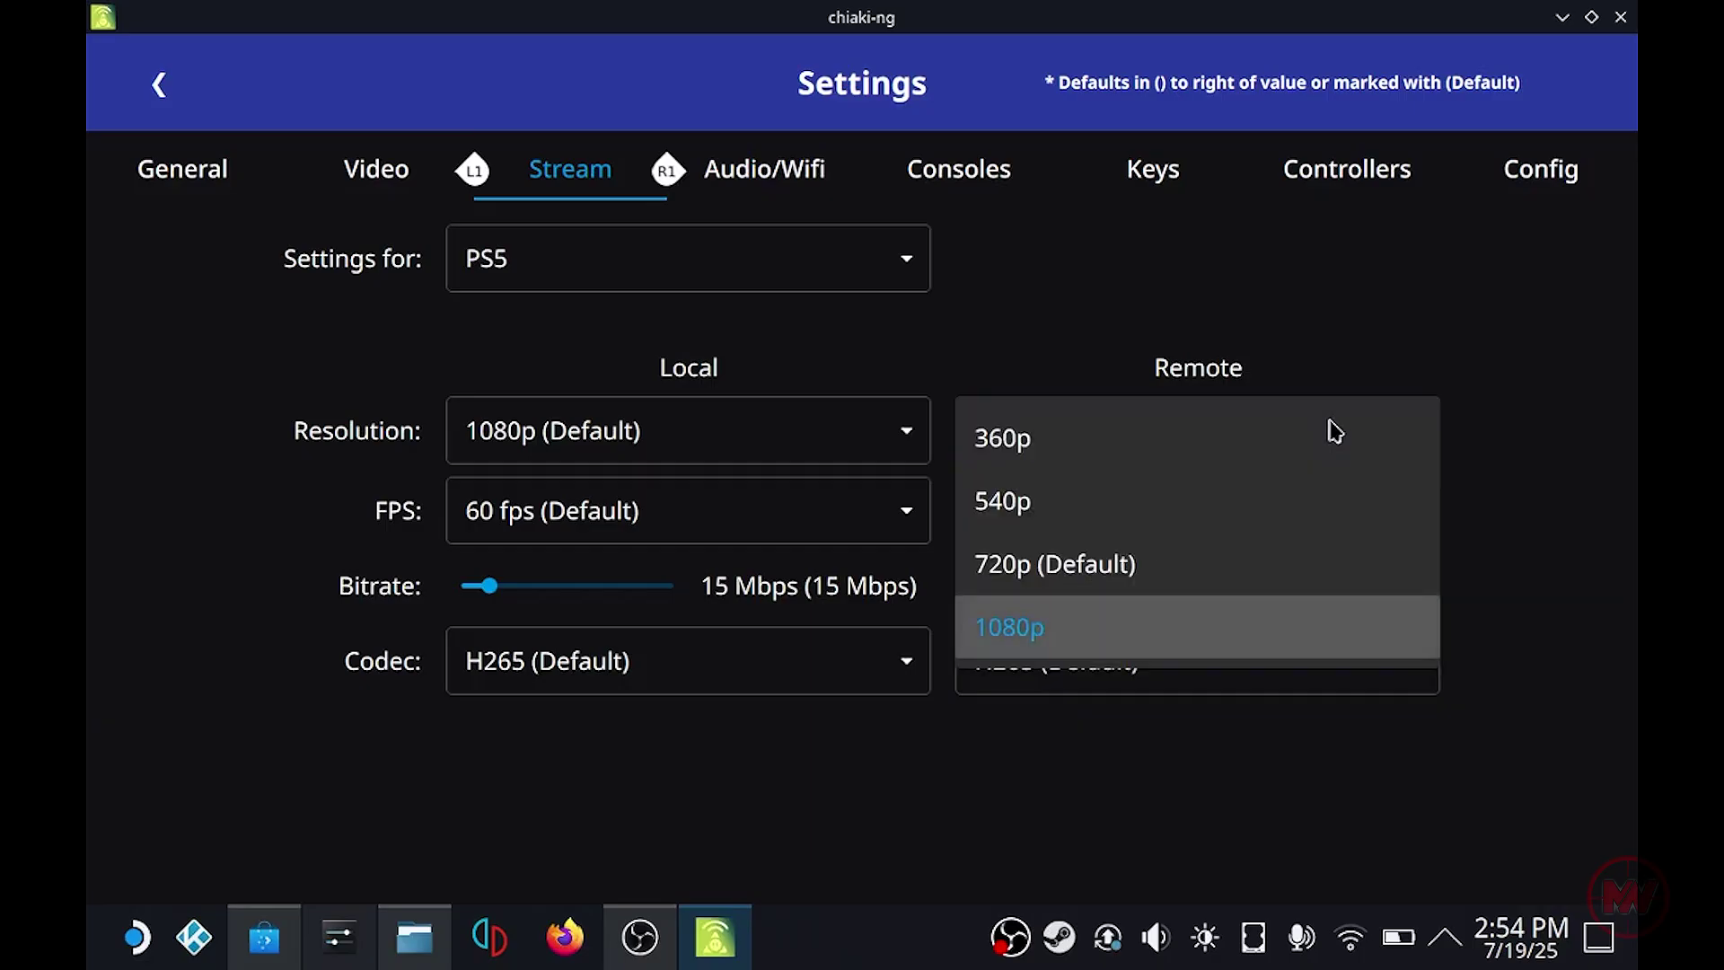
pyautogui.click(1165, 567)
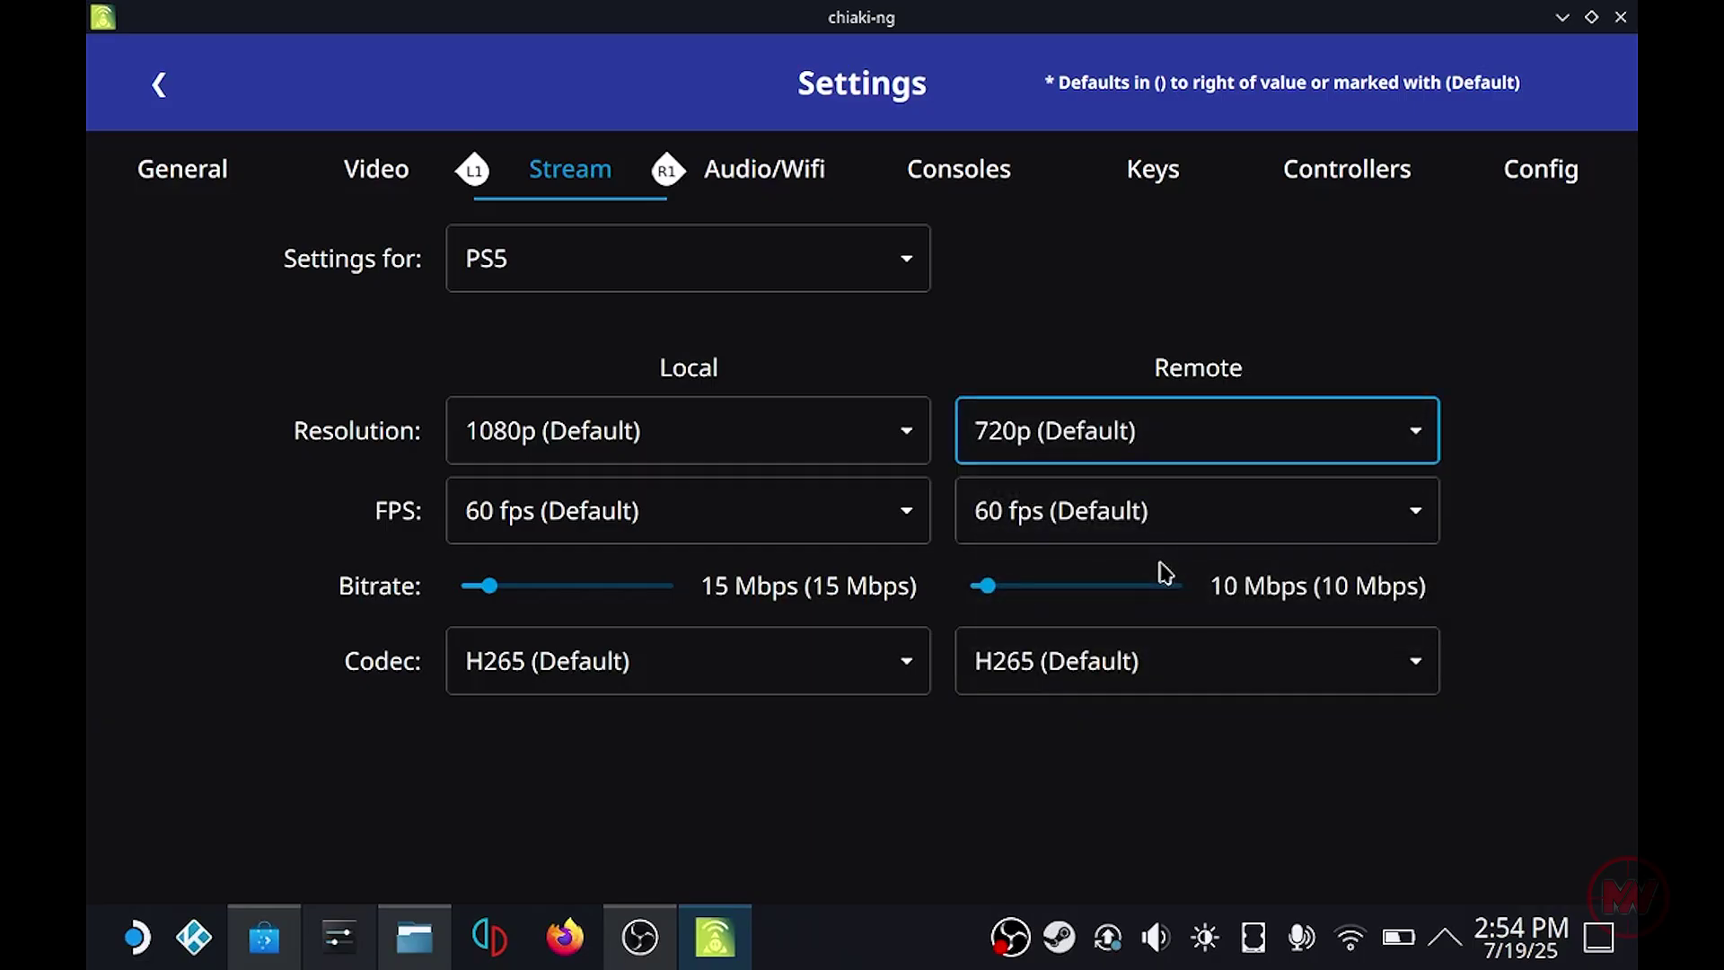
# Check the frame rate choices for the local and remote streams, keeping both at 60 fps.
pyautogui.click(835, 521)
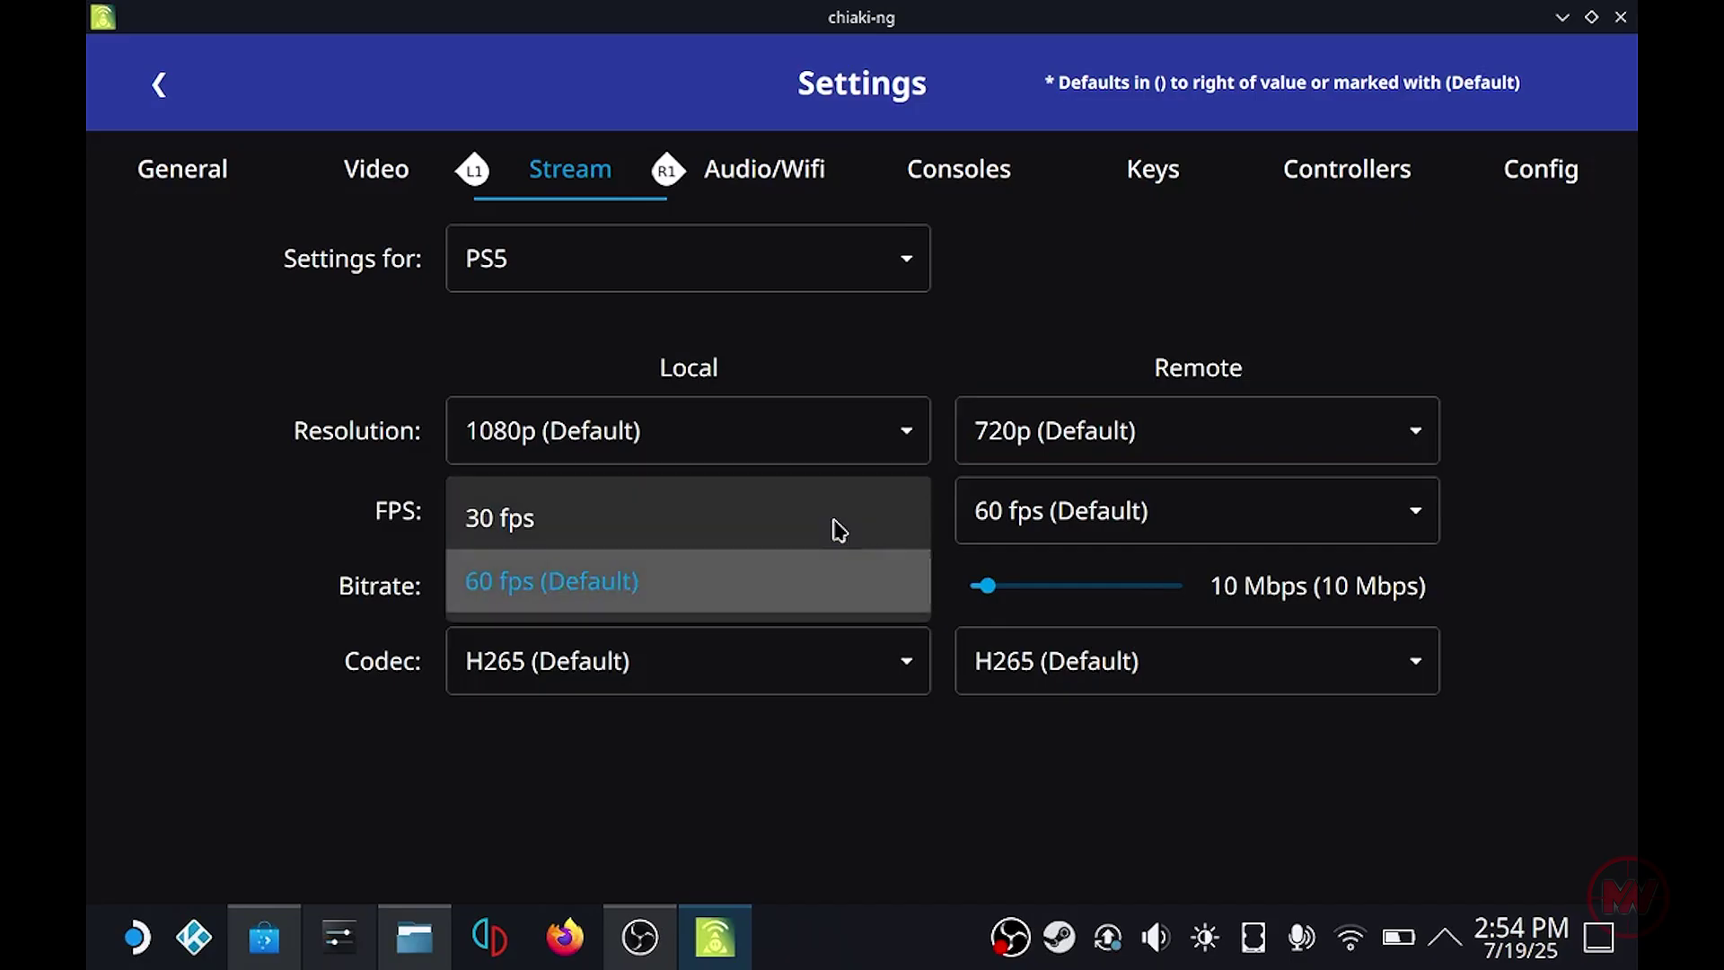
pyautogui.click(1295, 525)
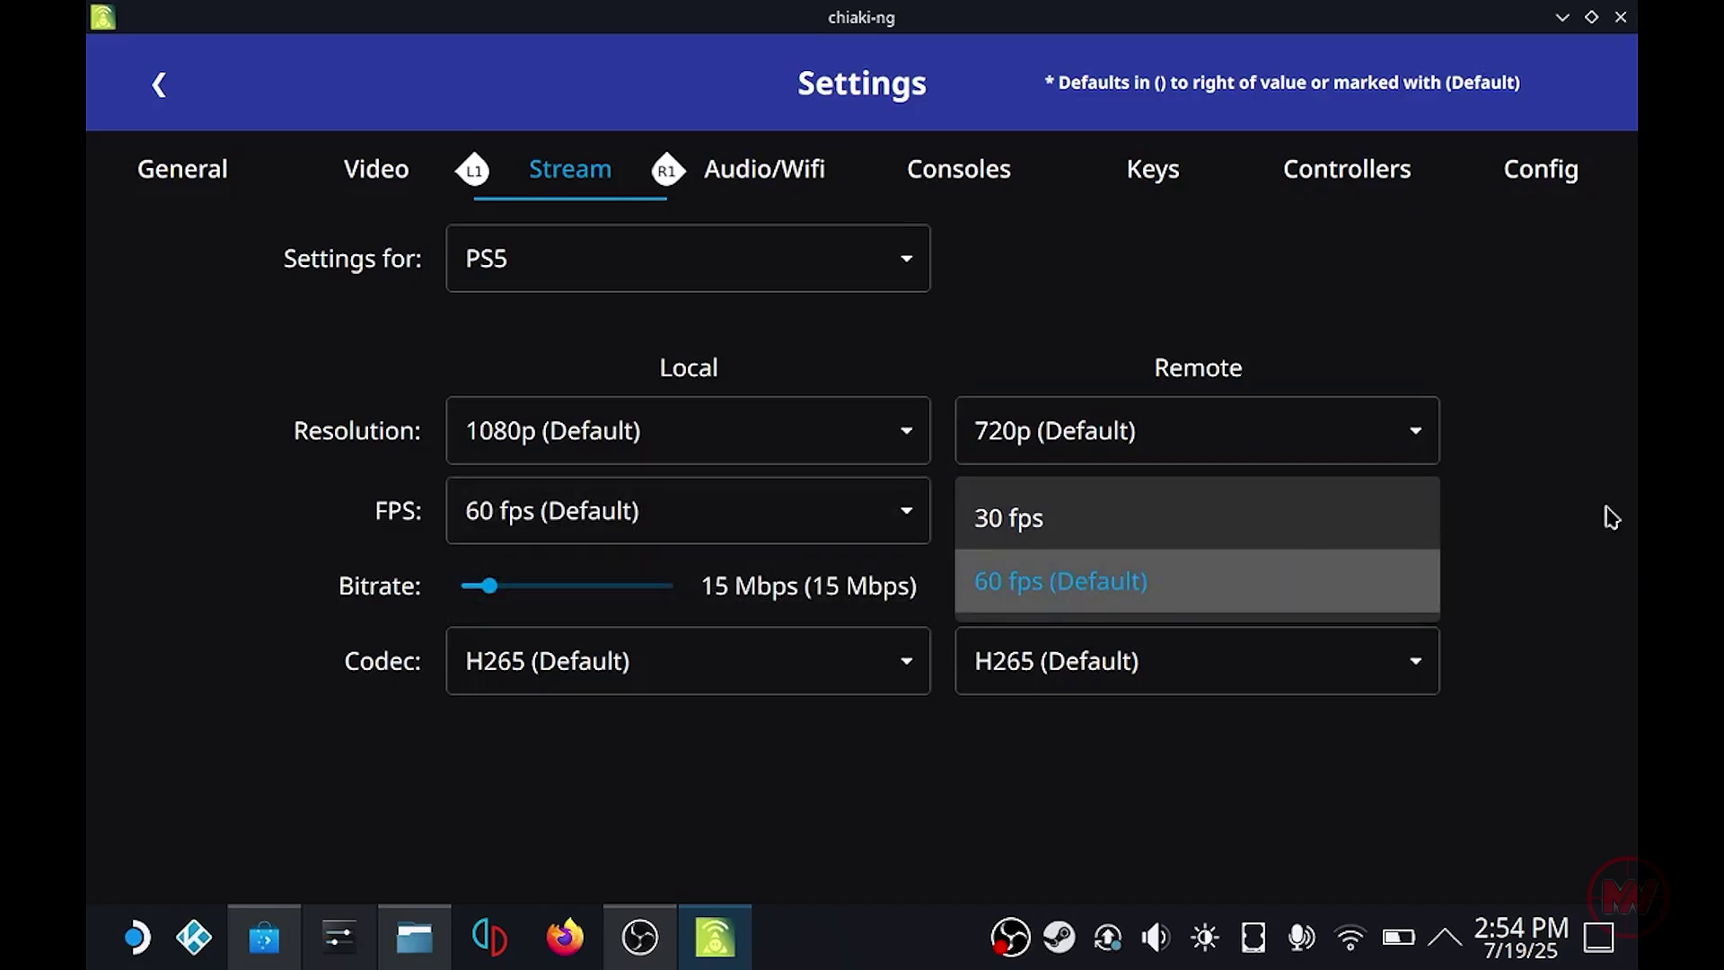
pyautogui.click(1288, 584)
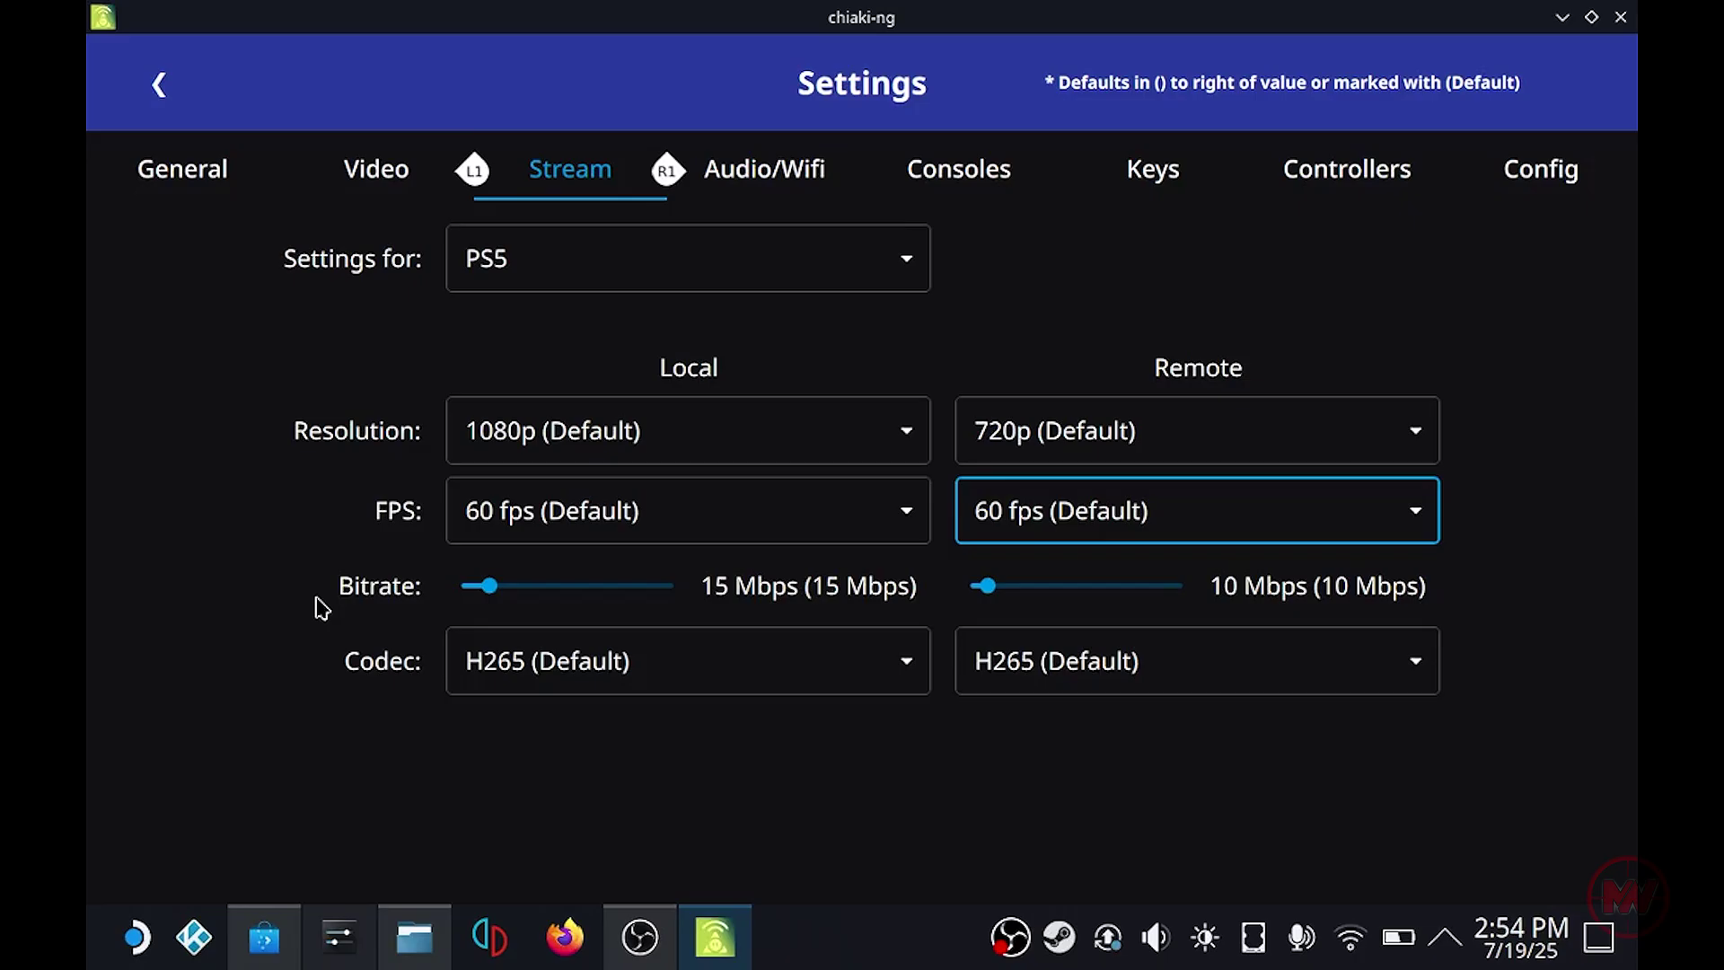
pyautogui.click(877, 525)
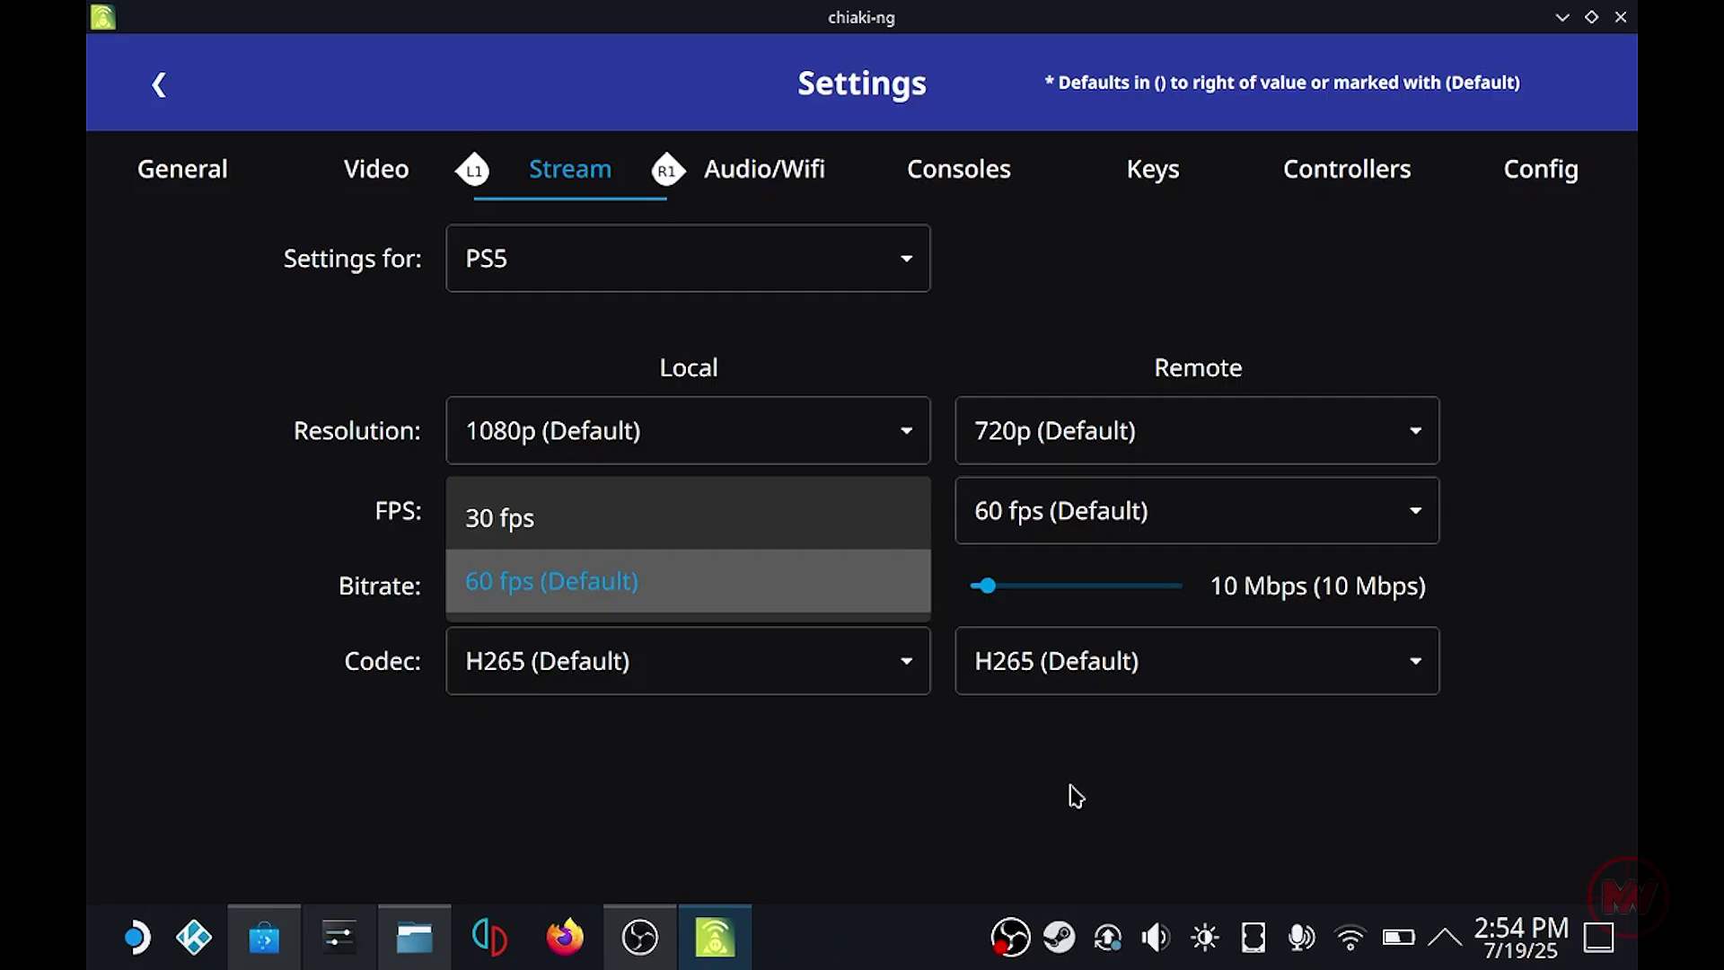
pyautogui.click(867, 584)
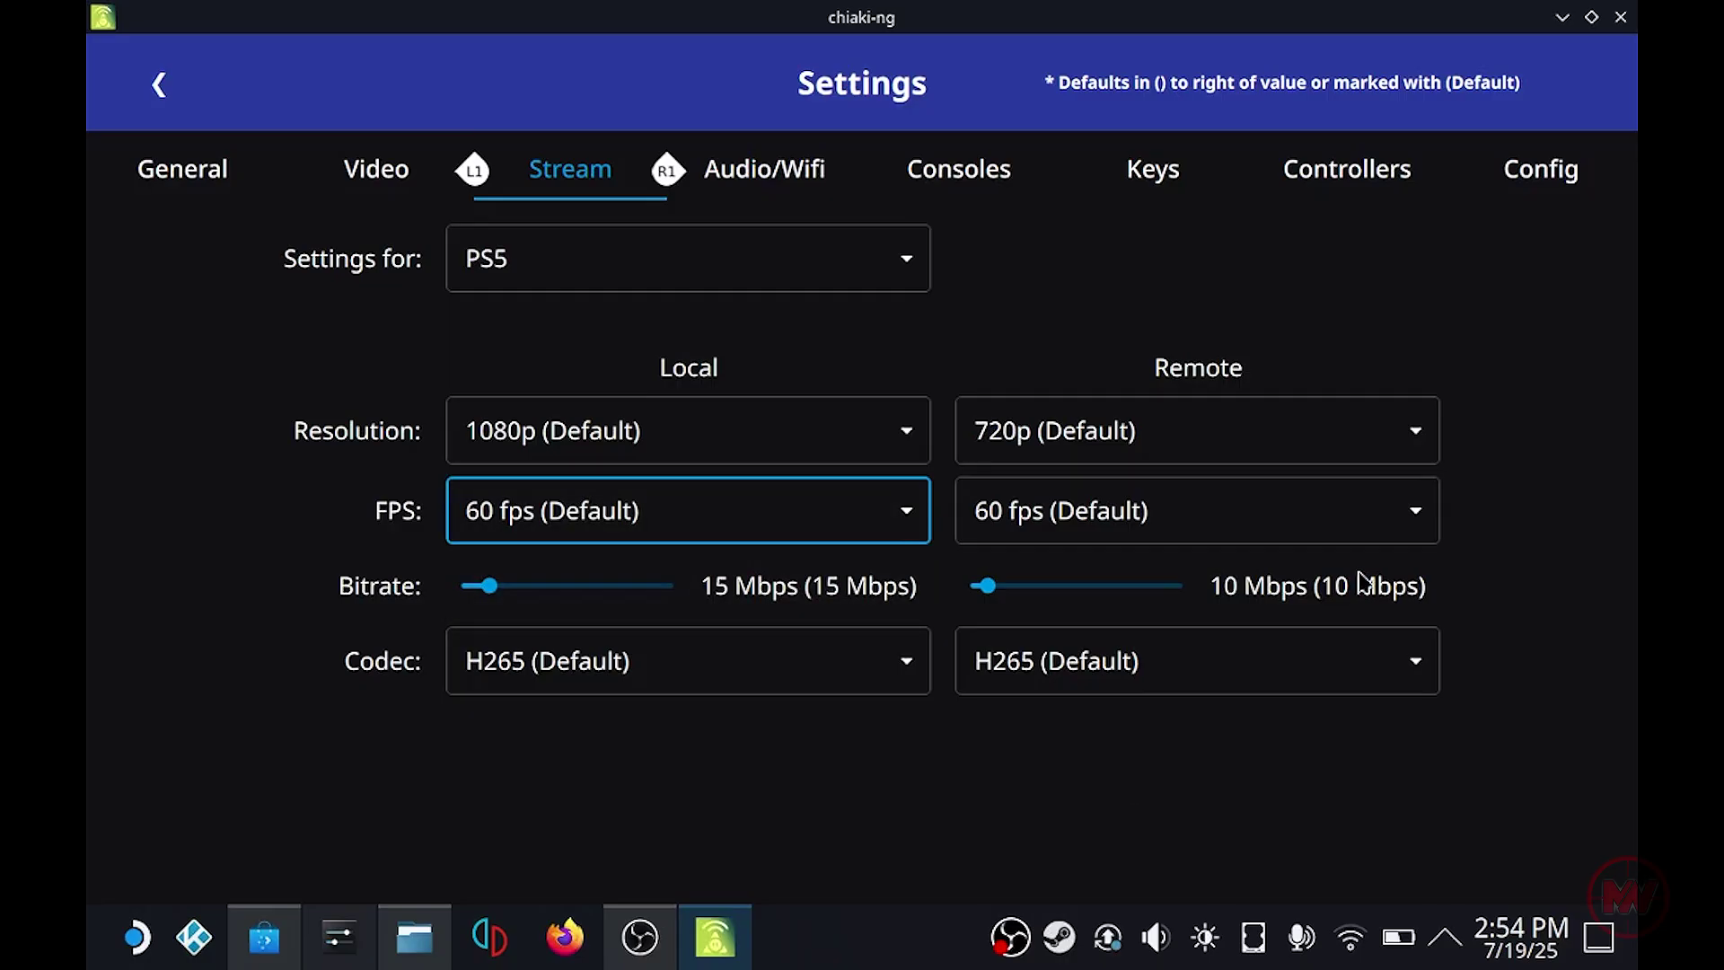
# Set the local and remote PS5 stream bitrates to 20 Mbps and keep the local codec at H265.
pyautogui.click(1024, 585)
pyautogui.moveTo(1025, 588); pyautogui.dragTo(988, 591)
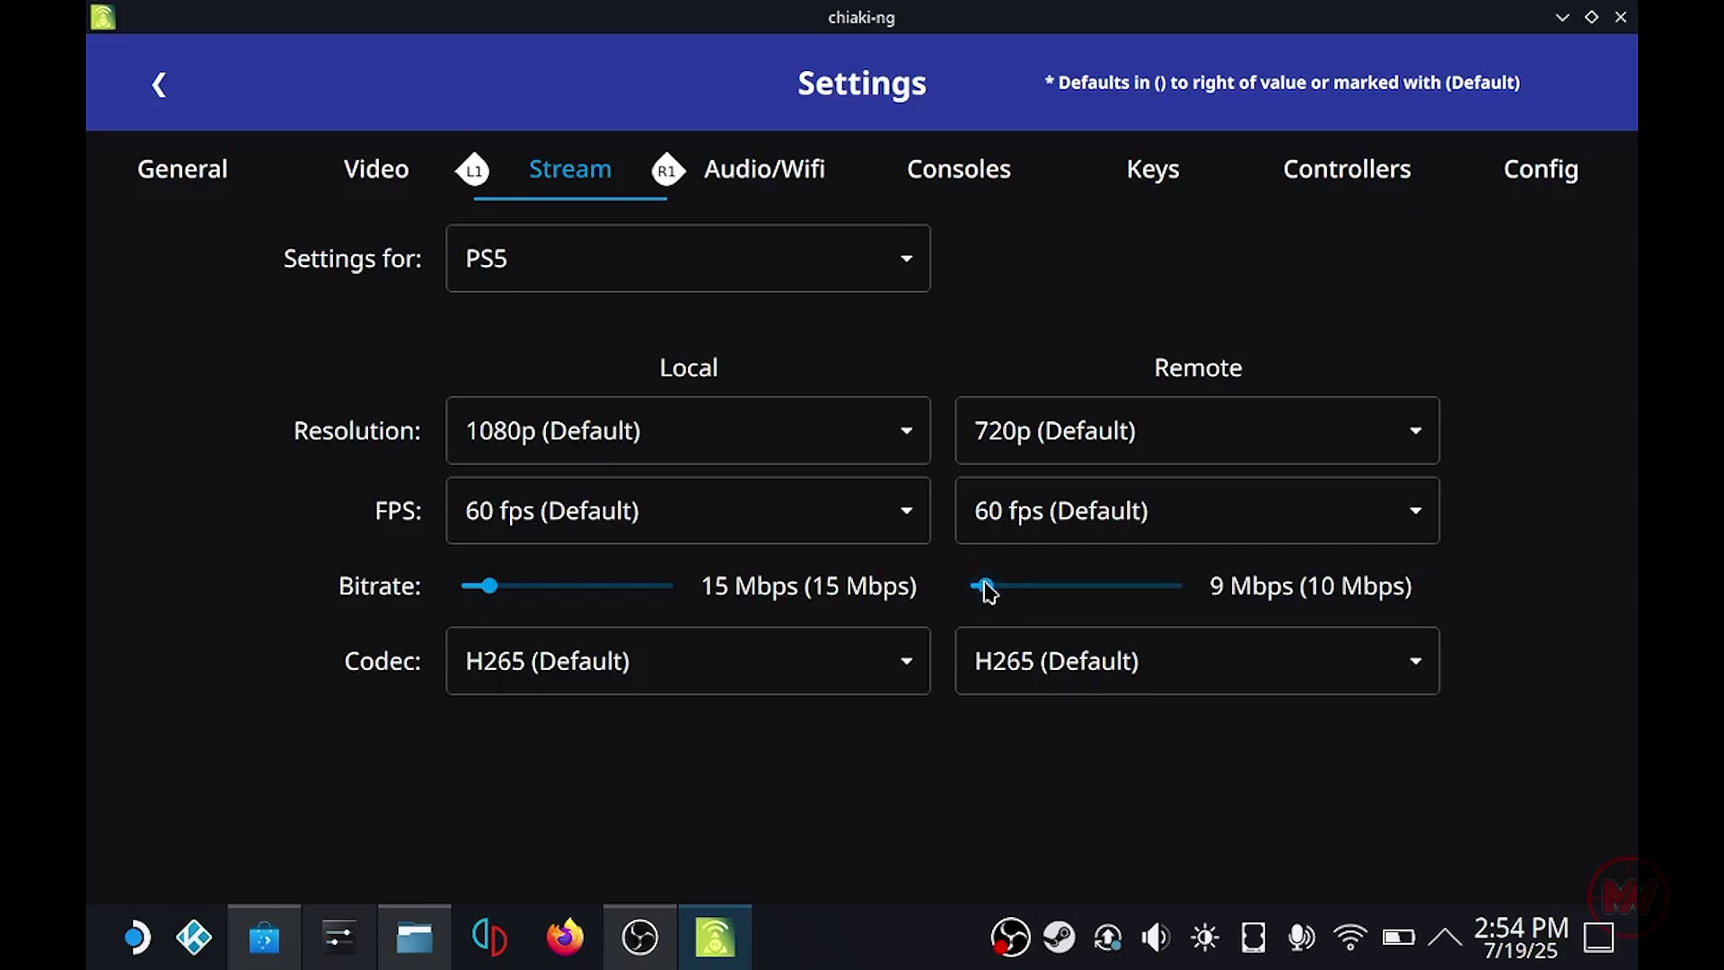
pyautogui.moveTo(988, 591); pyautogui.dragTo(1032, 589)
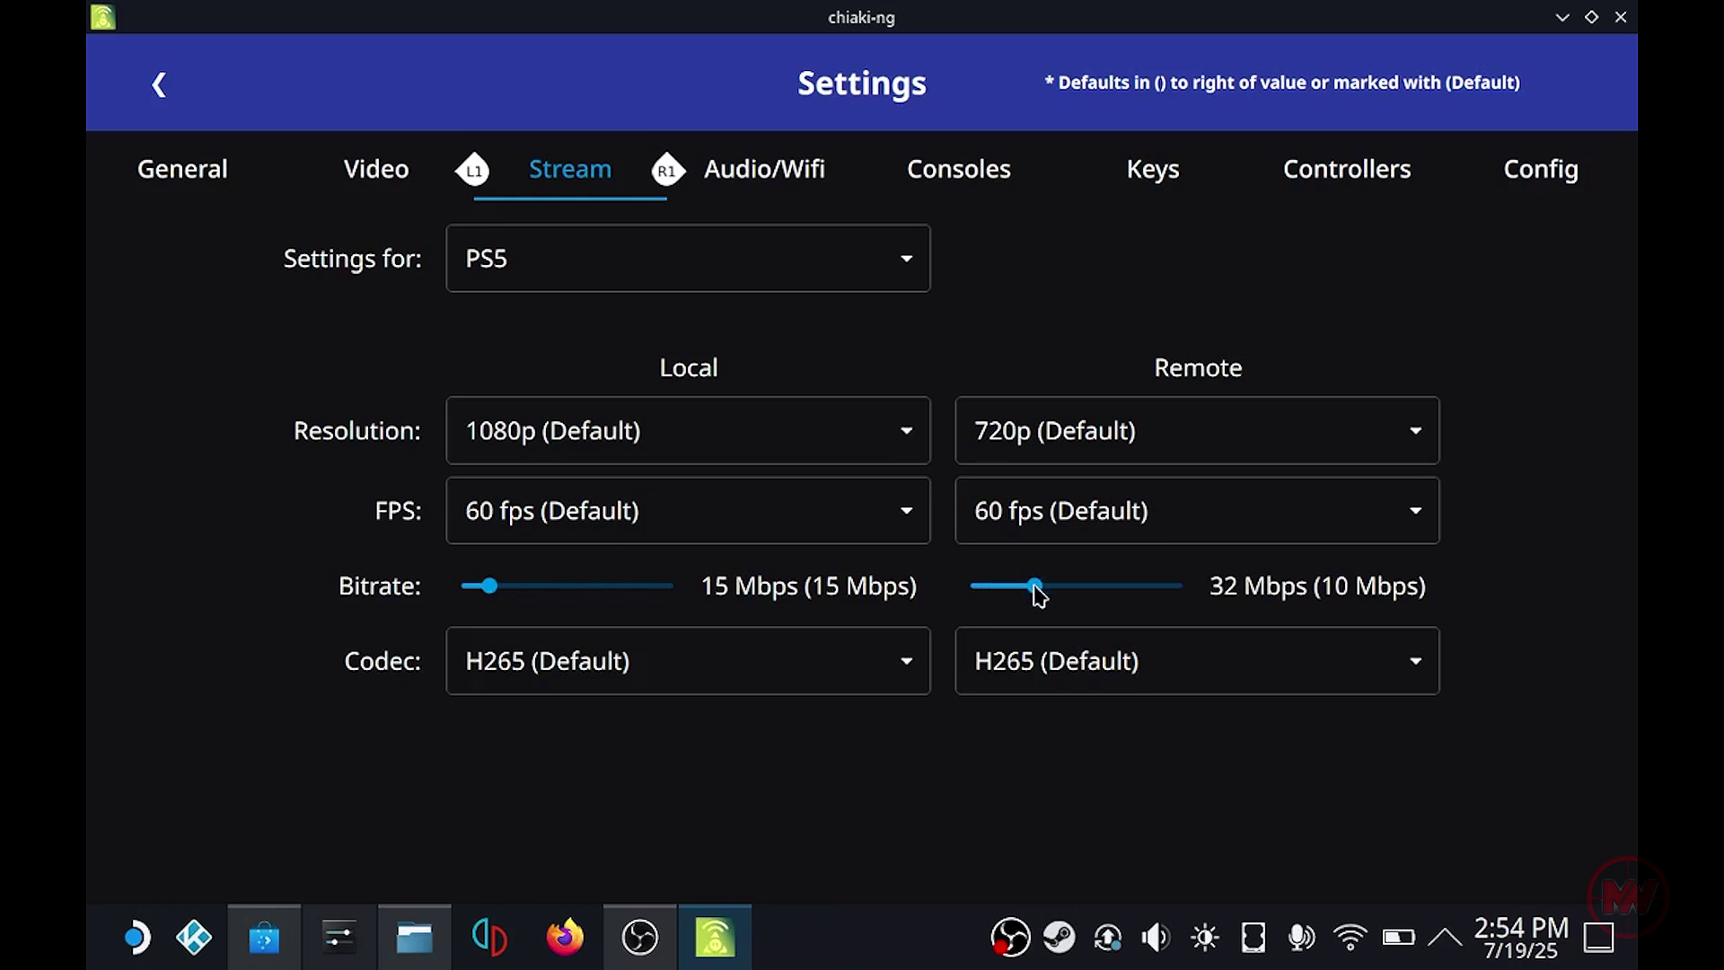
pyautogui.moveTo(1024, 597); pyautogui.dragTo(1005, 588)
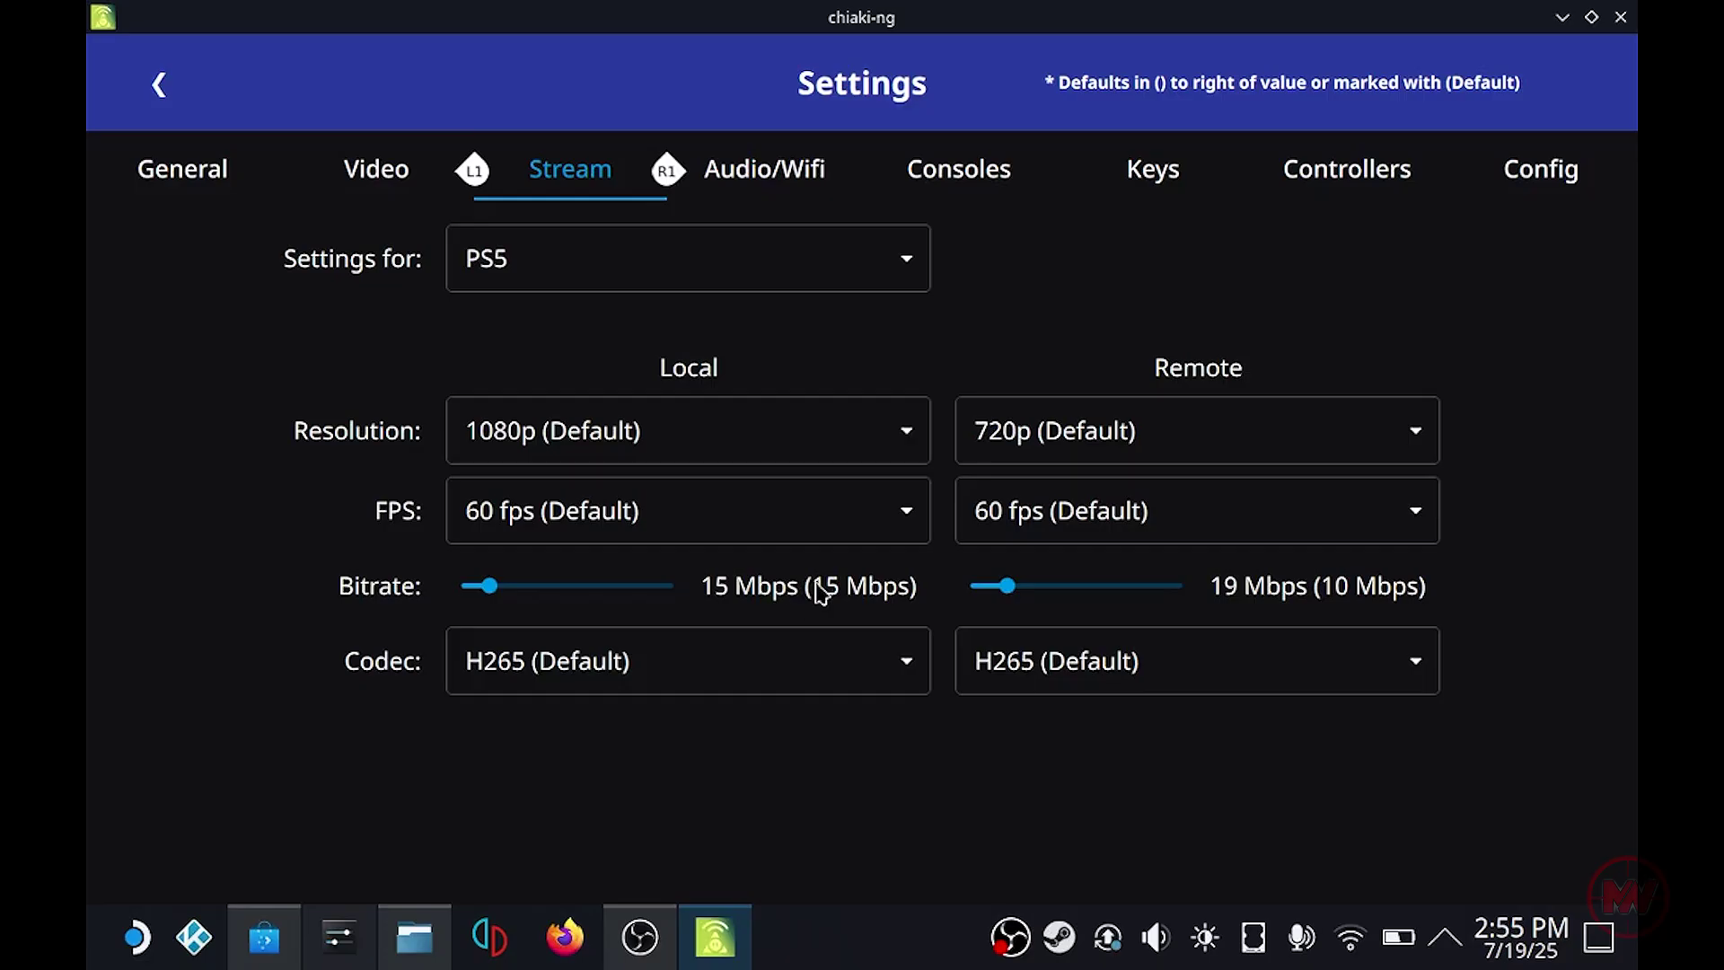
pyautogui.moveTo(489, 586)
pyautogui.mouseDown()
pyautogui.moveTo(531, 585)
pyautogui.moveTo(500, 586)
pyautogui.mouseUp()
pyautogui.click(813, 666)
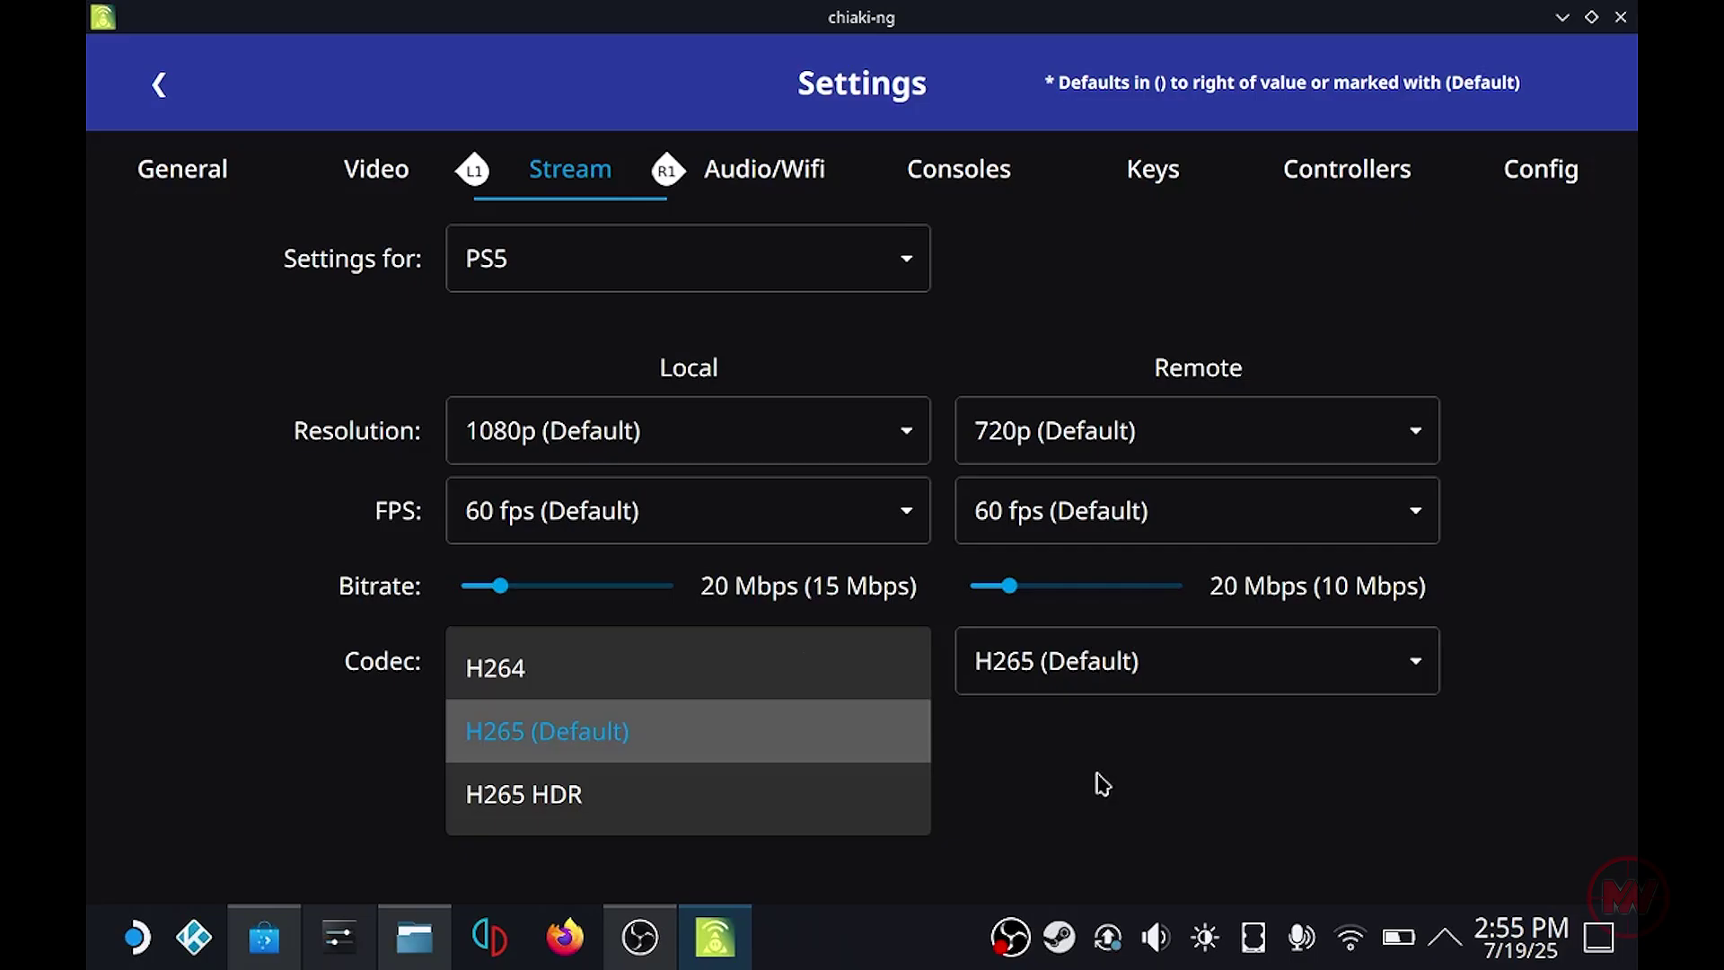
pyautogui.click(692, 727)
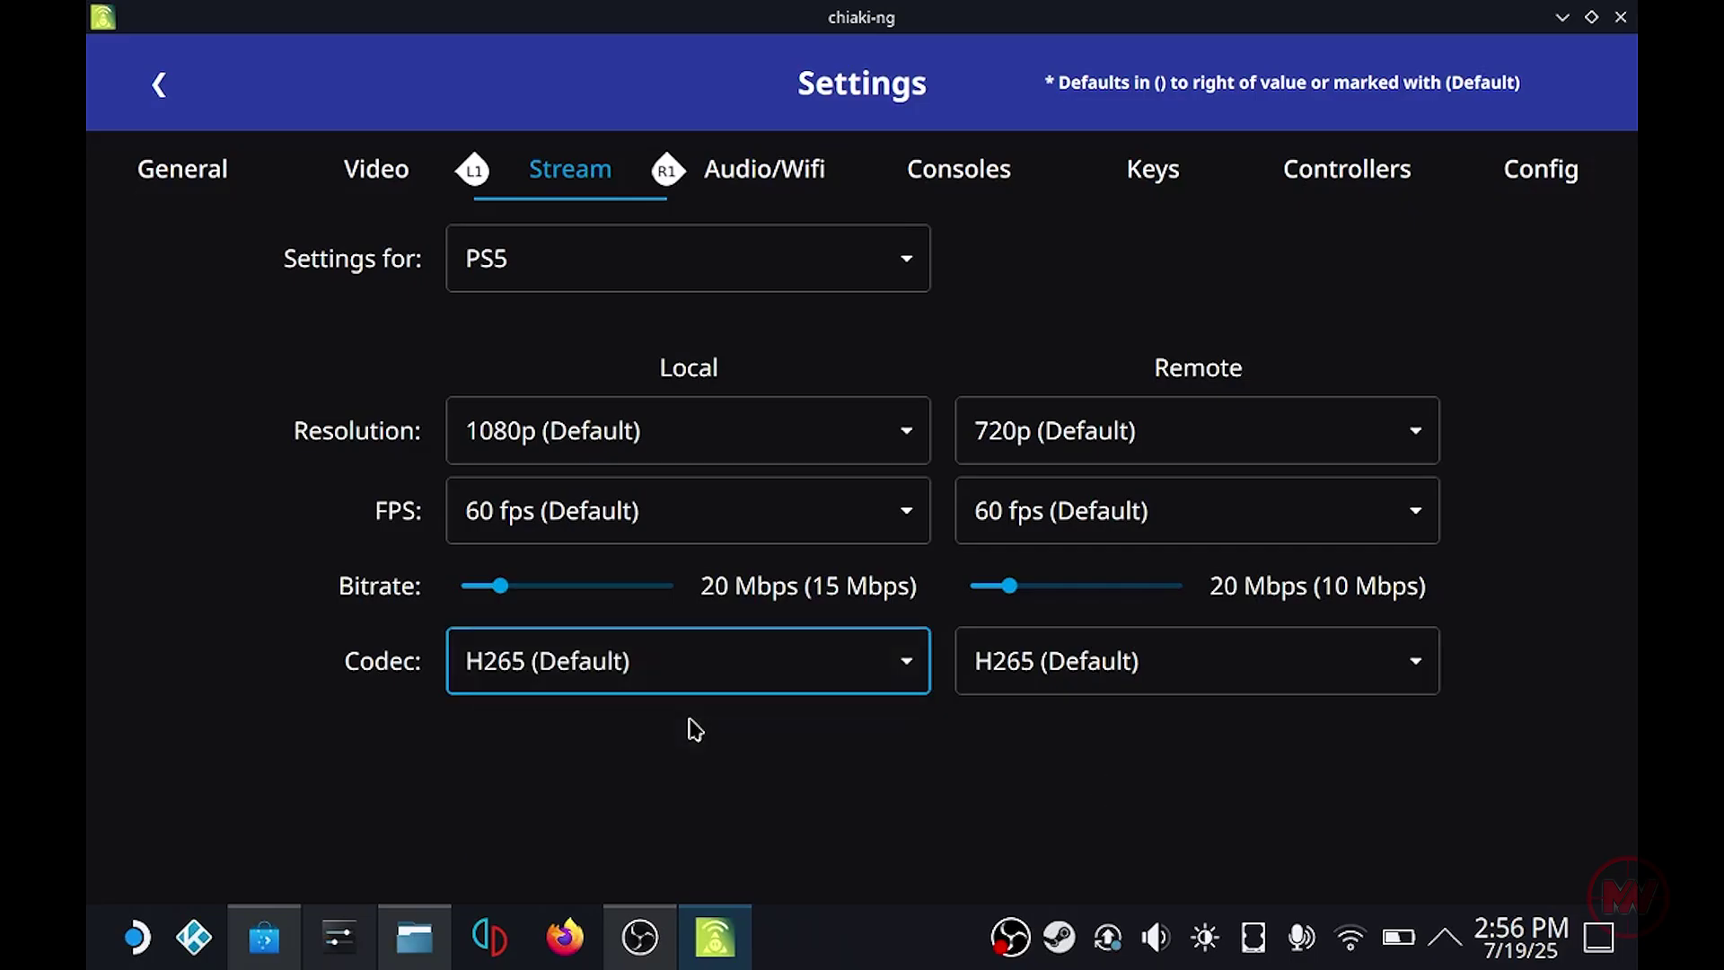
# Examine the audio and Wi-Fi settings and check the output device choices, keeping Auto.
pyautogui.click(787, 179)
pyautogui.scroll(-1, 1473, 628)
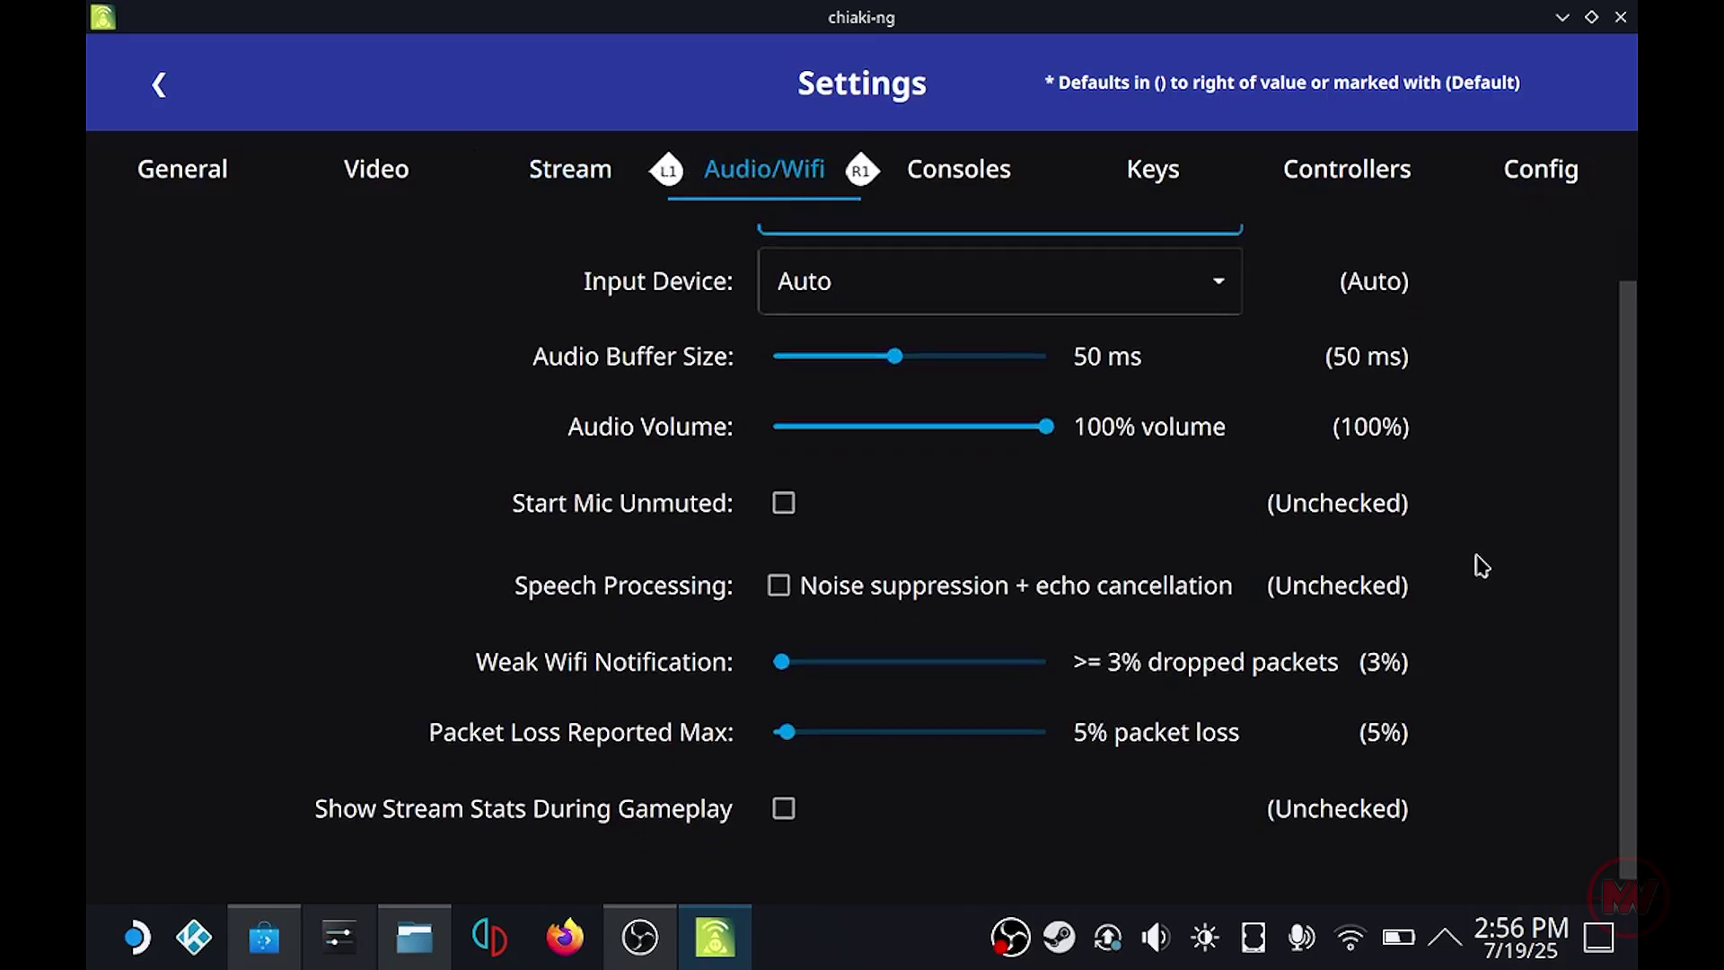
pyautogui.scroll(1, 1486, 521)
pyautogui.scroll(1, 1490, 521)
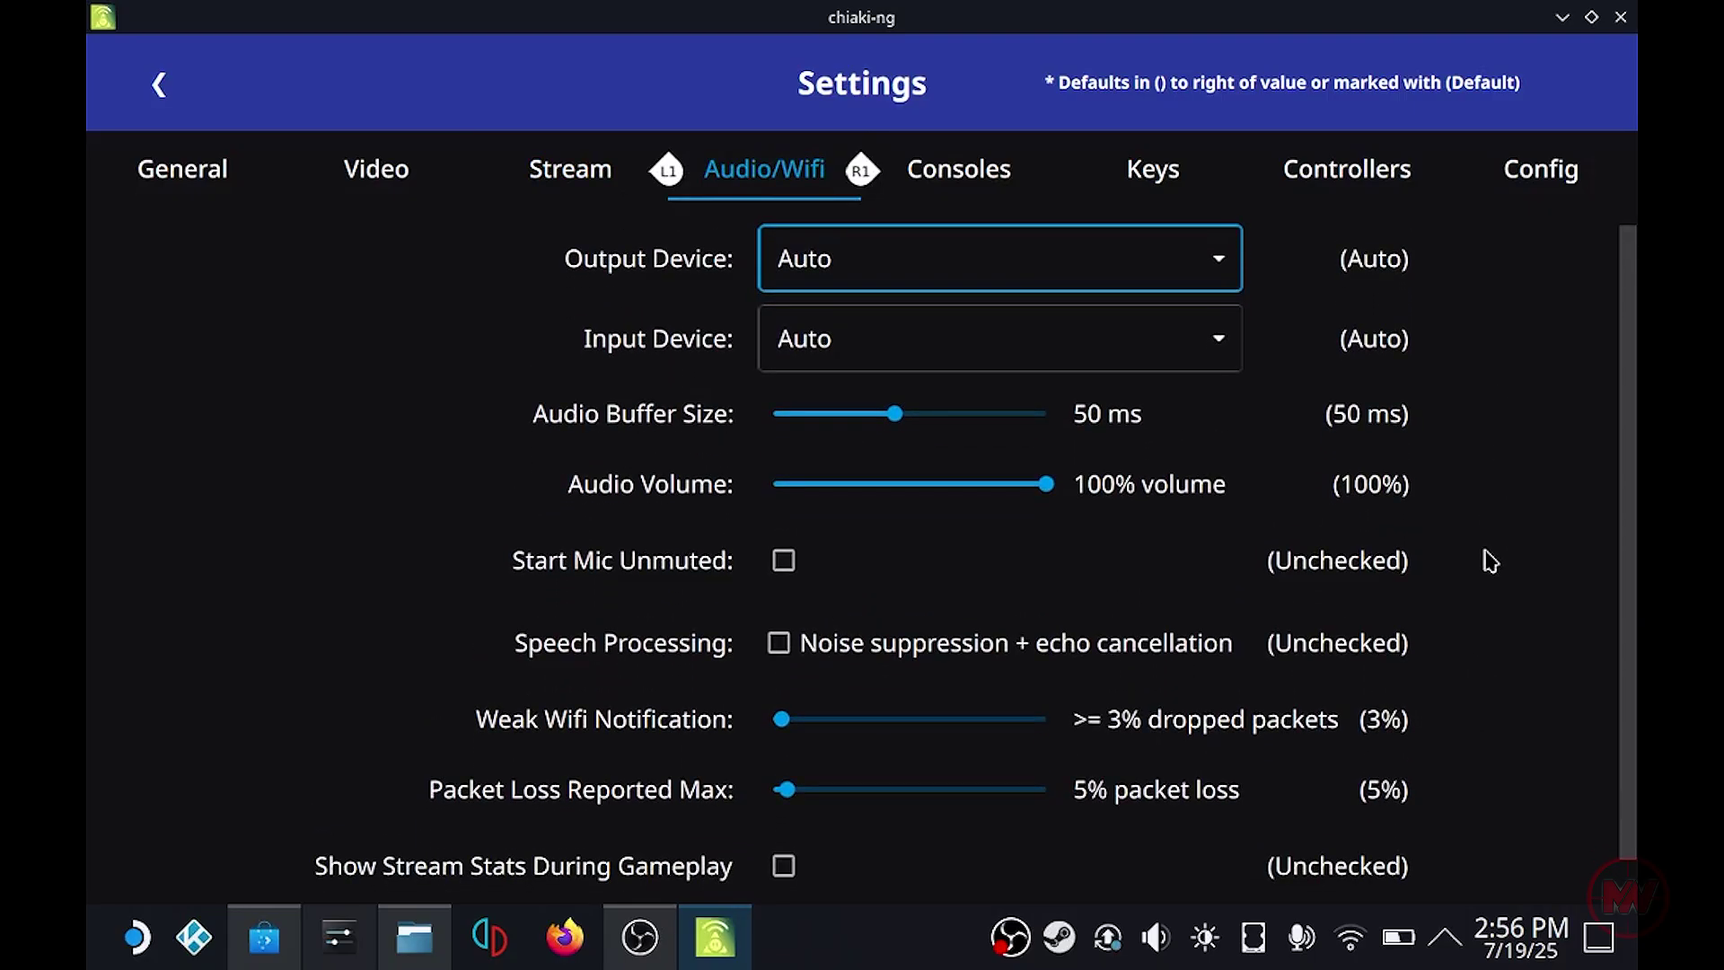
pyautogui.scroll(-1, 1517, 539)
pyautogui.scroll(1, 1531, 488)
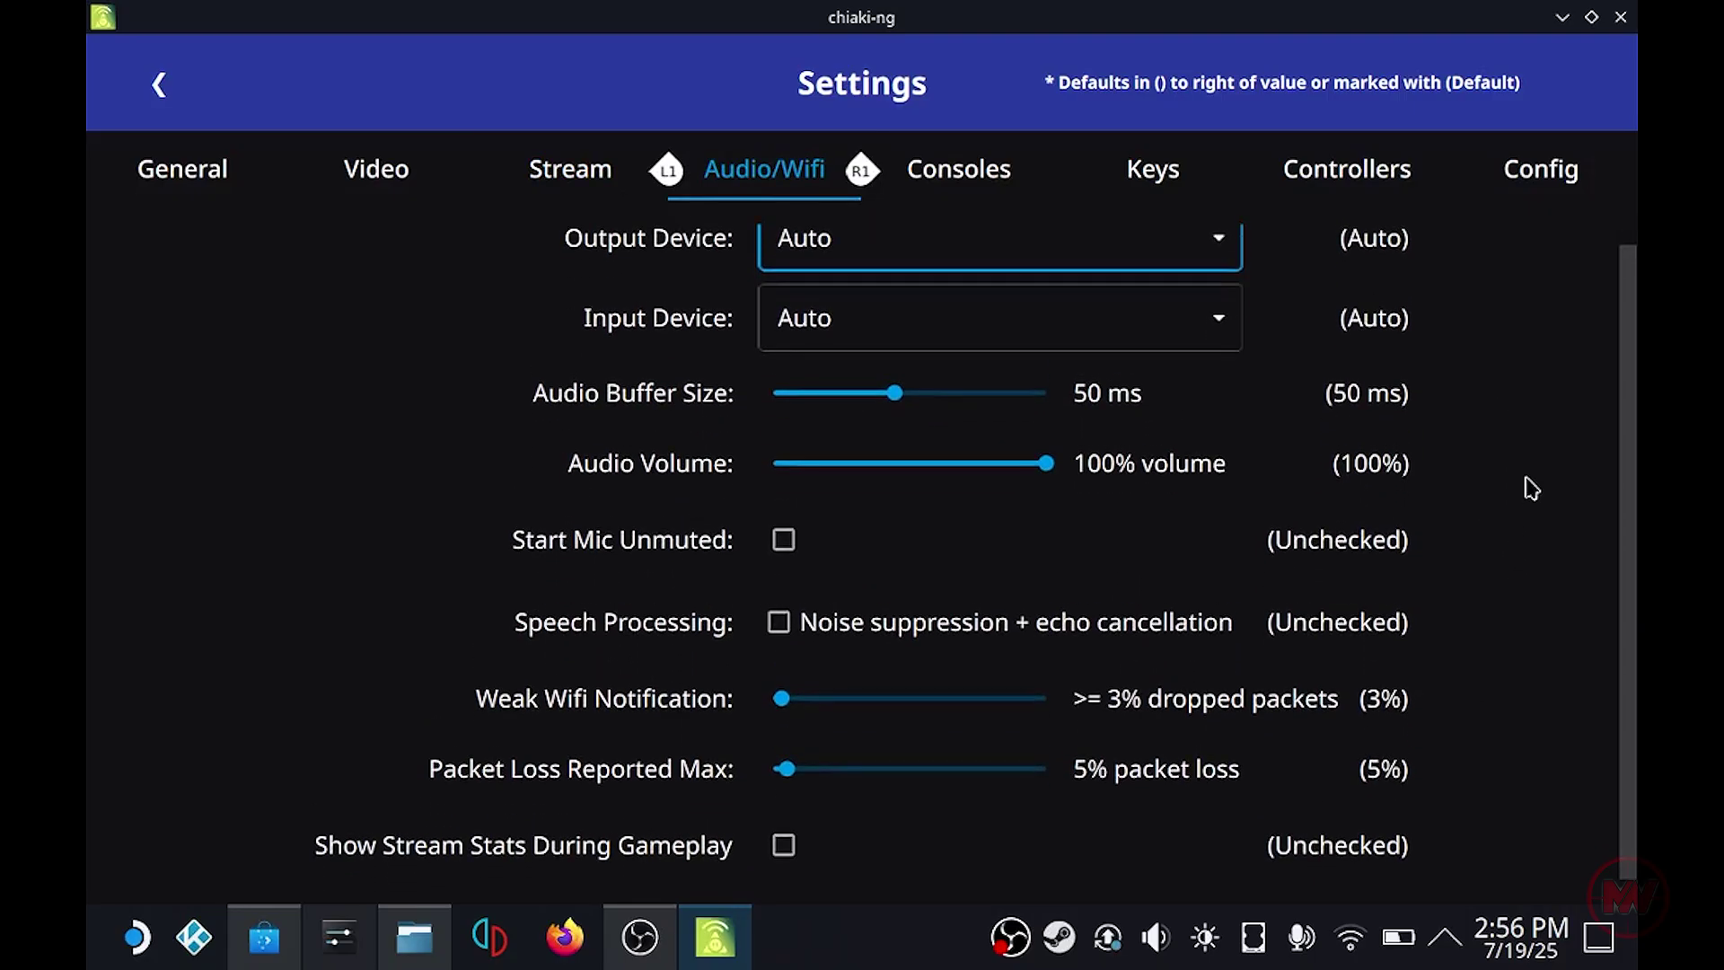
pyautogui.scroll(1, 1468, 494)
pyautogui.click(1108, 289)
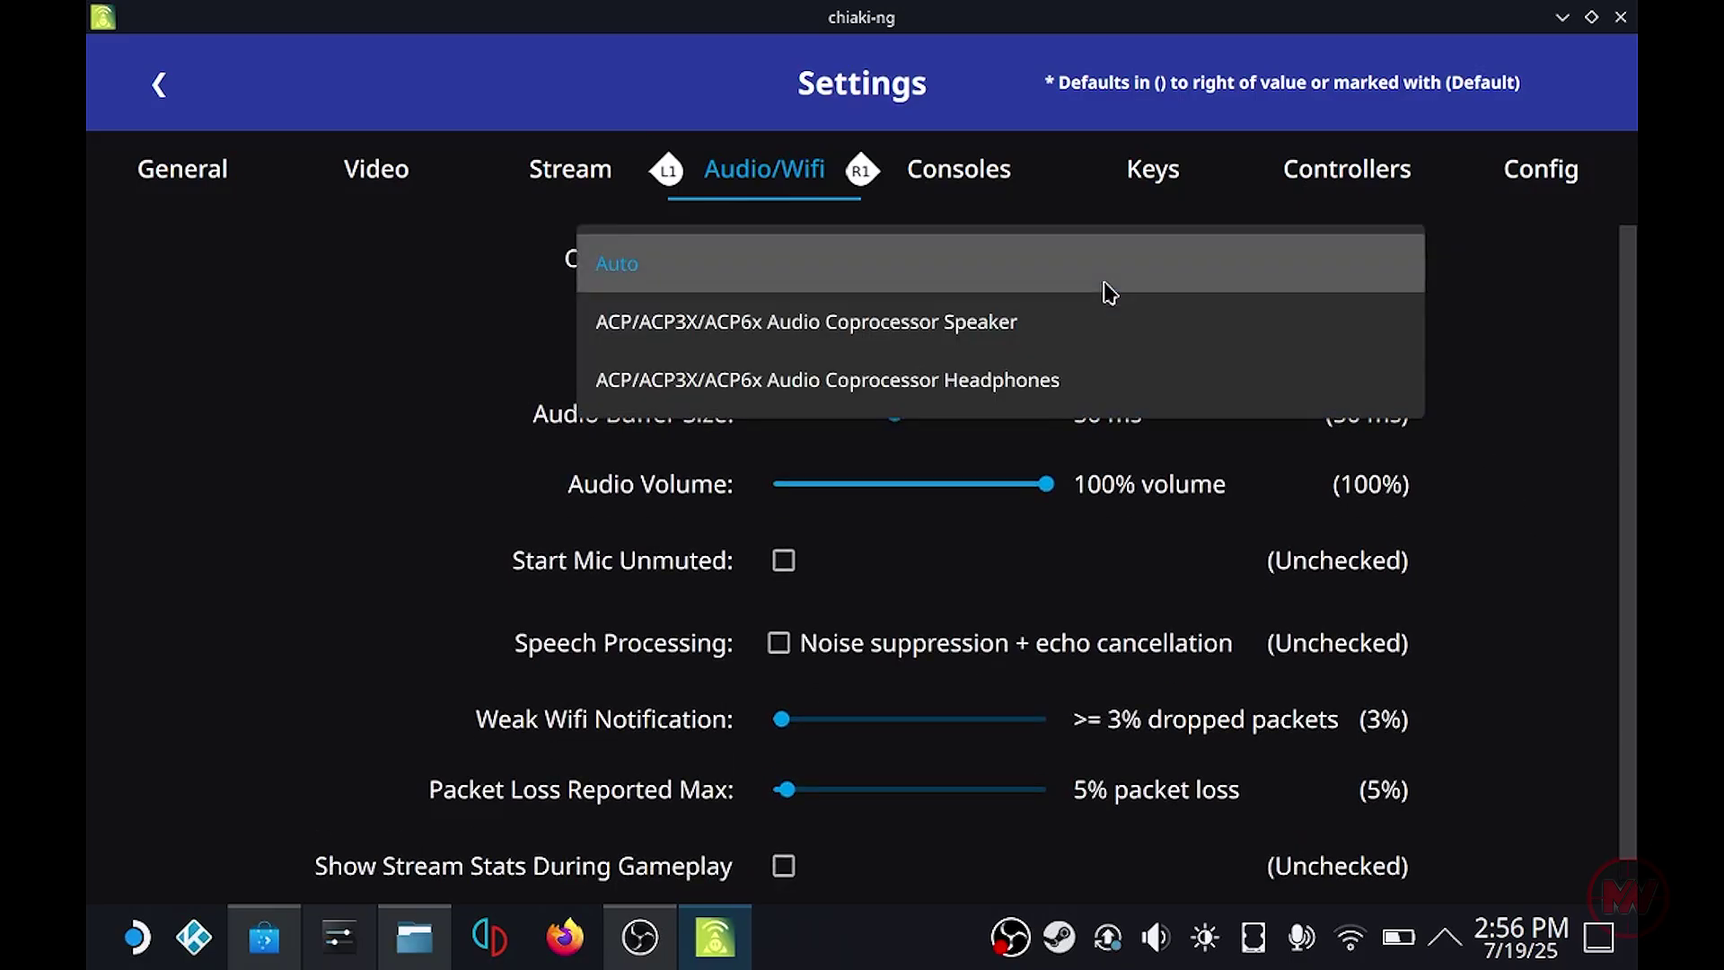
pyautogui.click(1219, 268)
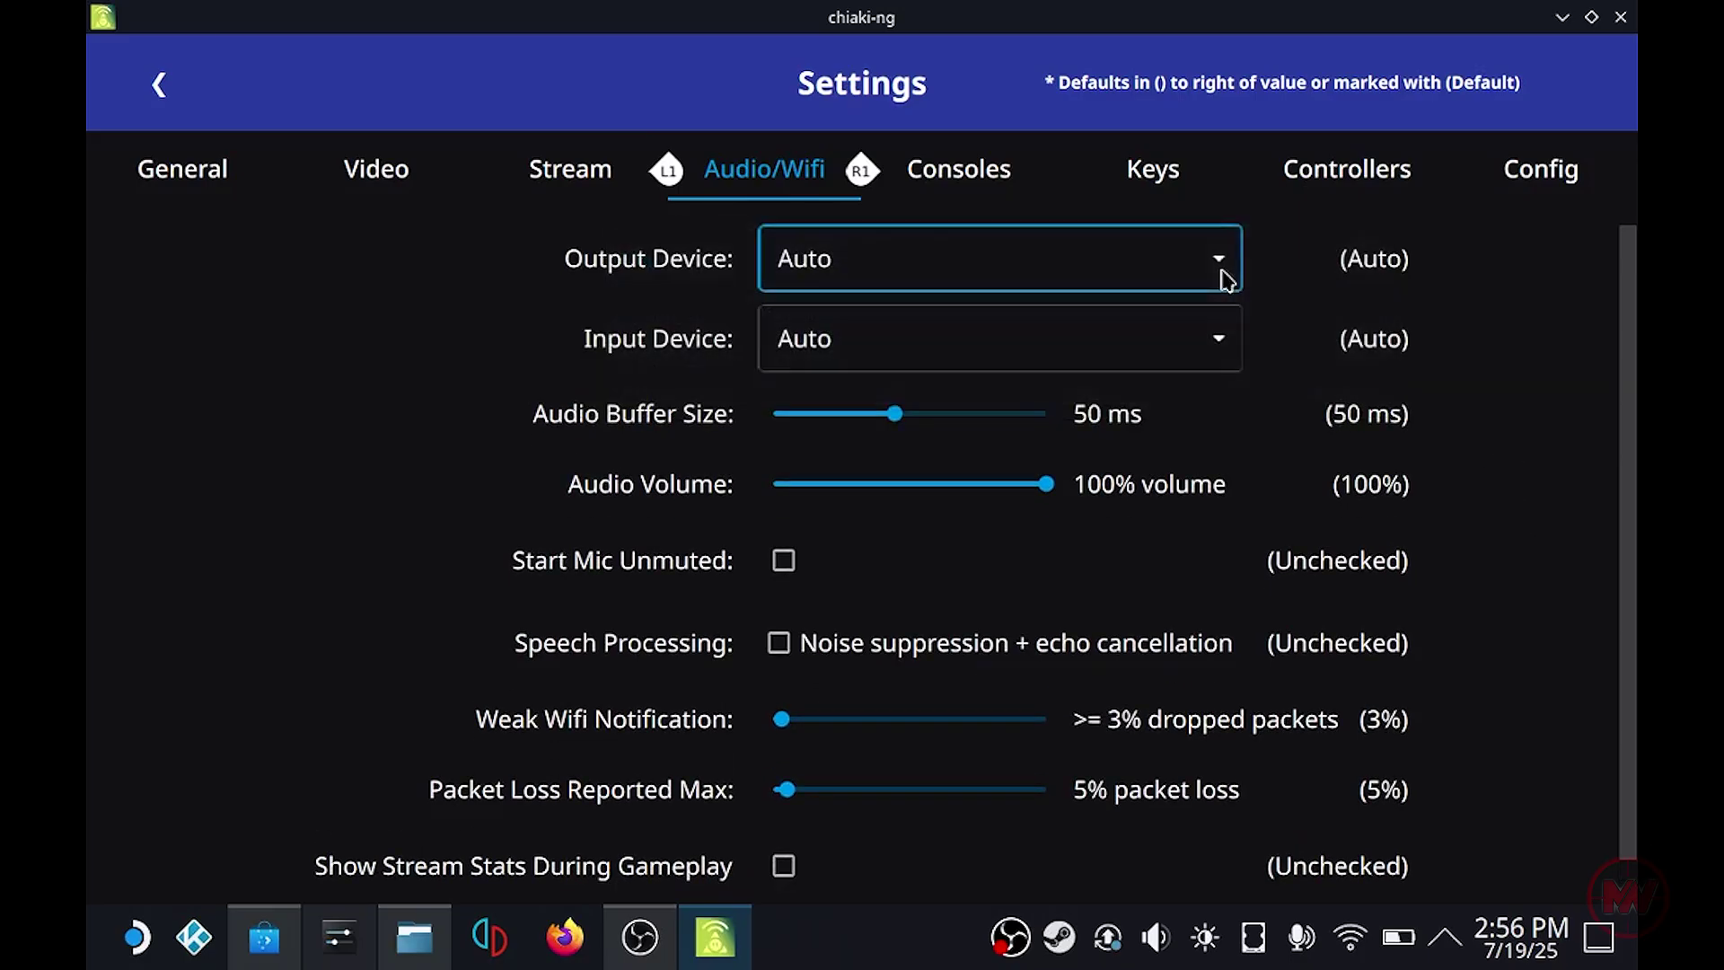
# Open the registration form for a new console and switch to Firefox.
pyautogui.click(976, 178)
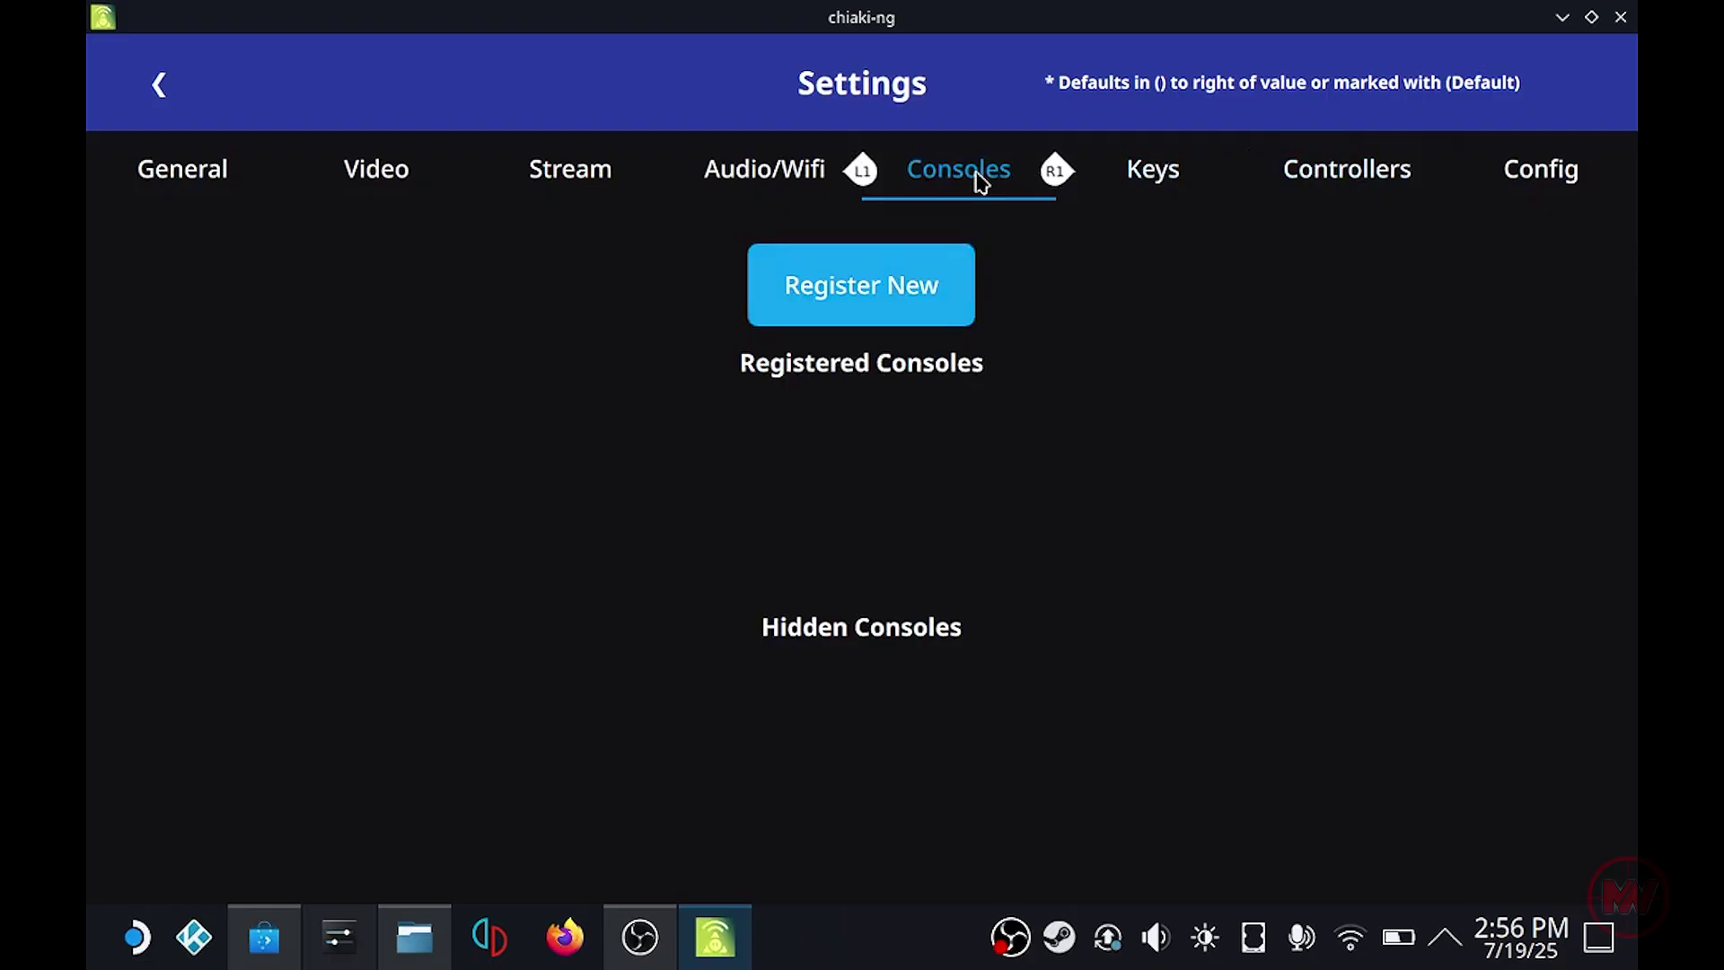
pyautogui.click(895, 294)
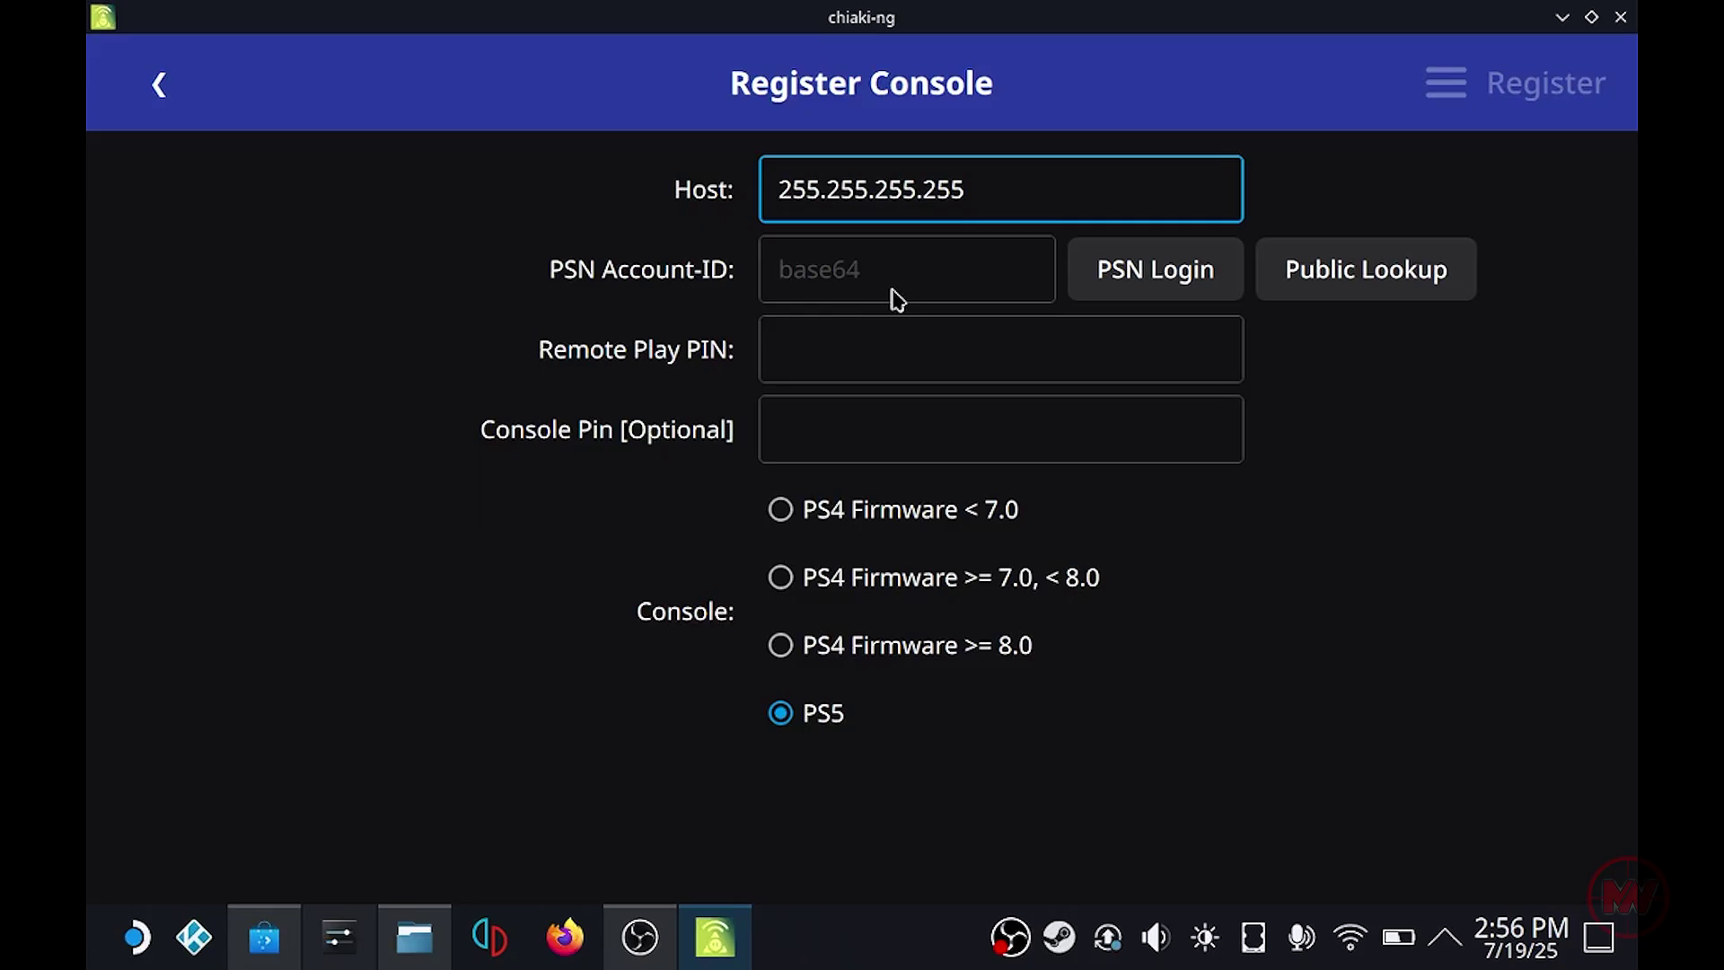
pyautogui.click(559, 943)
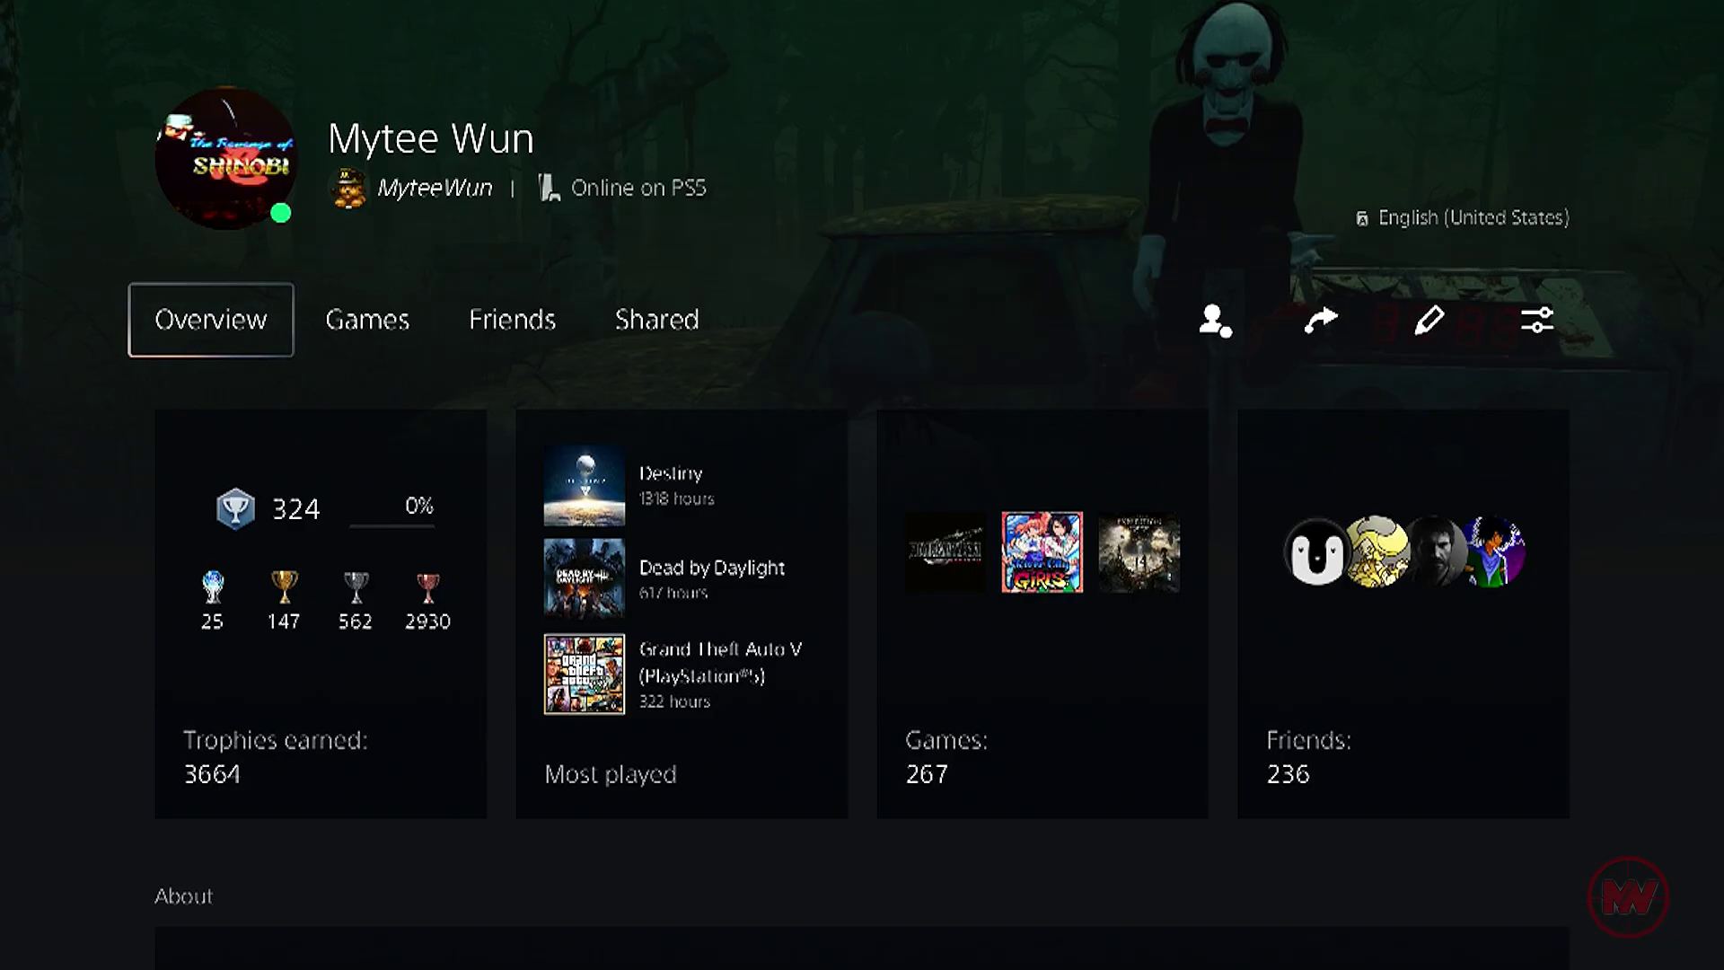
# Look up the PSN online ID on the profile overview of the PS5.
pyautogui.press('Down')
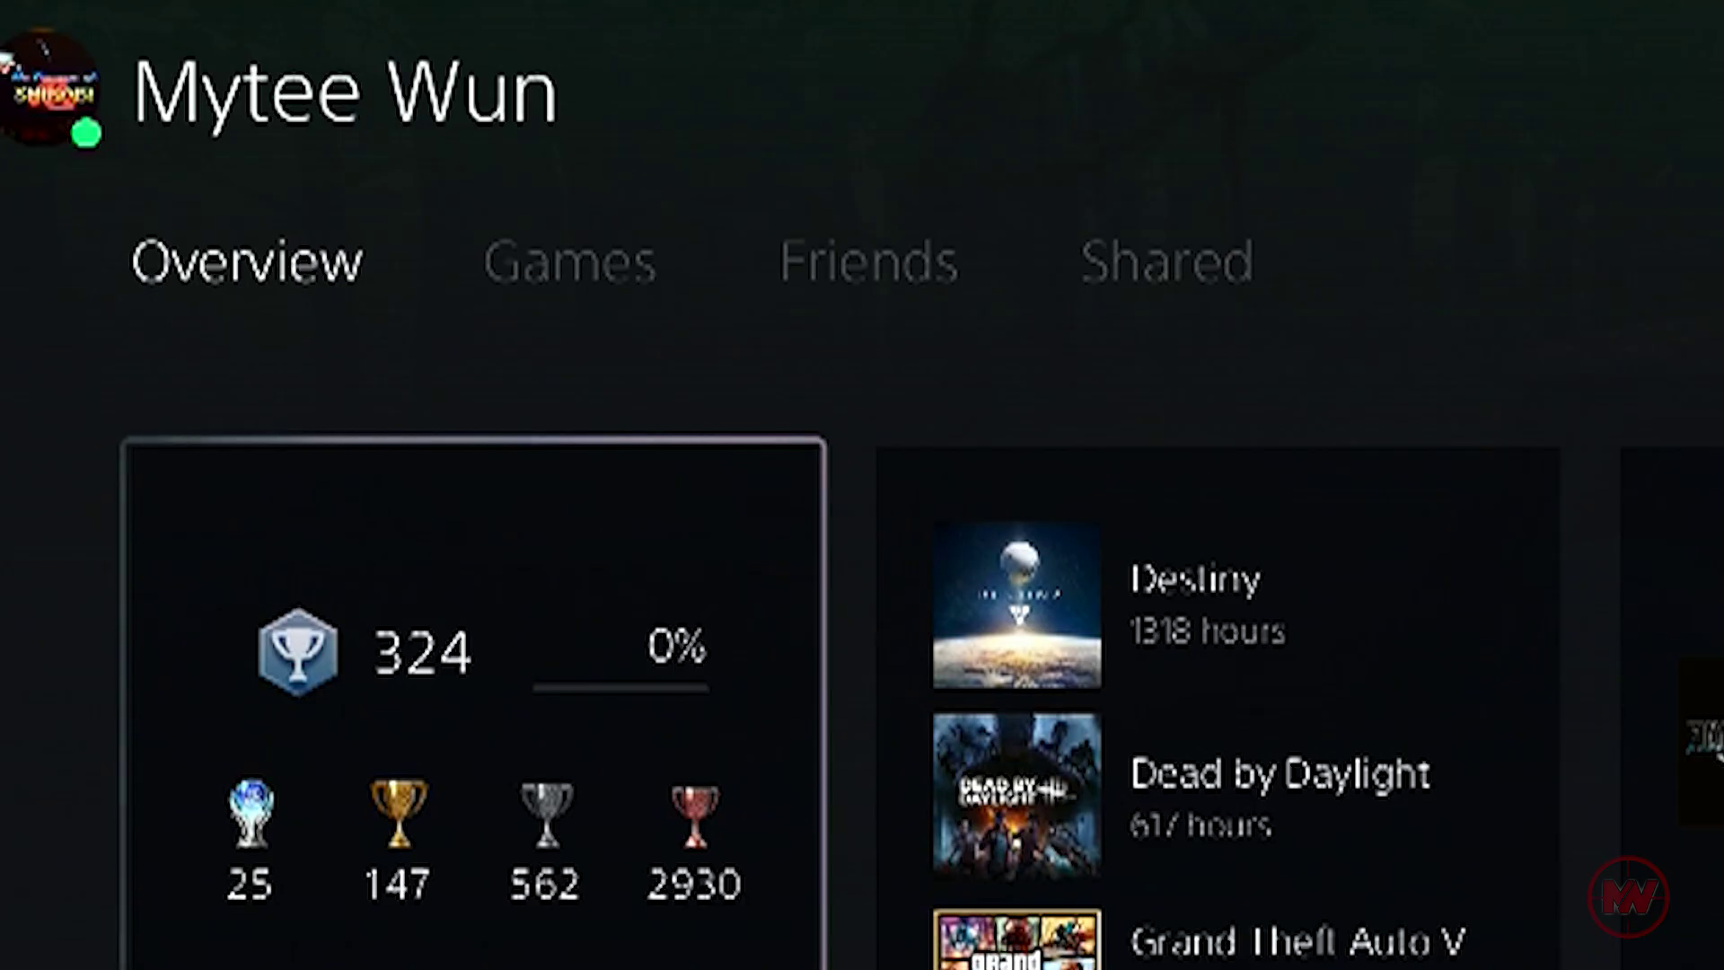
pyautogui.press('Up')
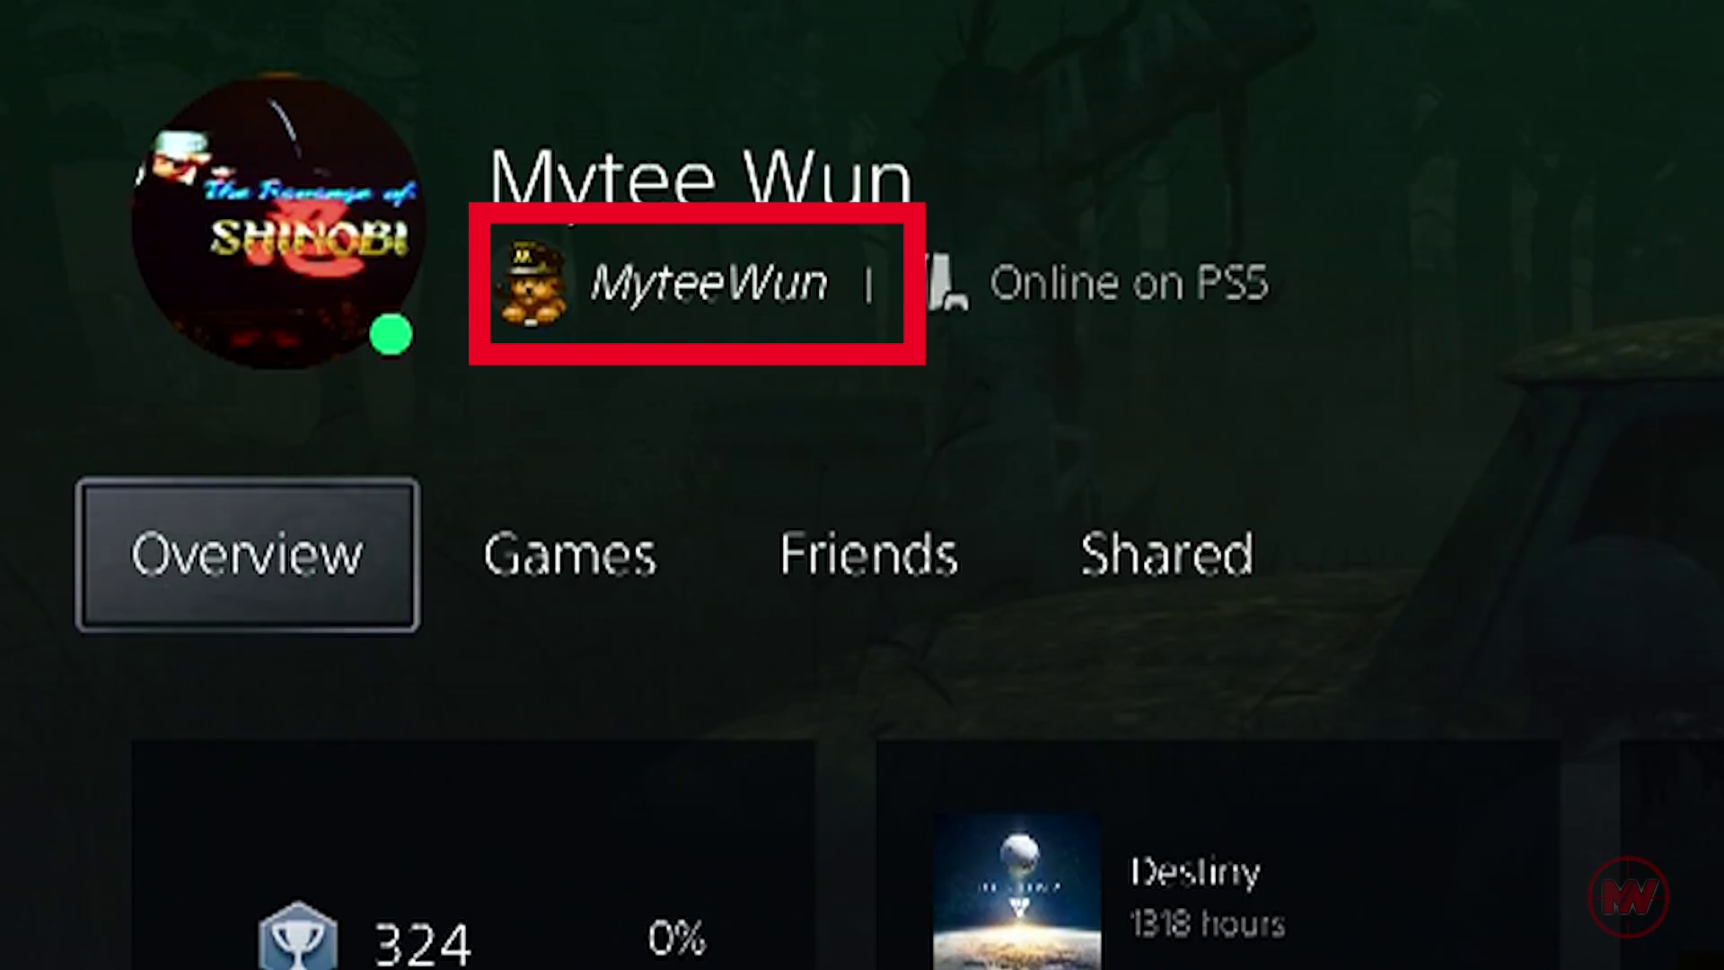
pyautogui.press('Right')
pyautogui.press('Left')
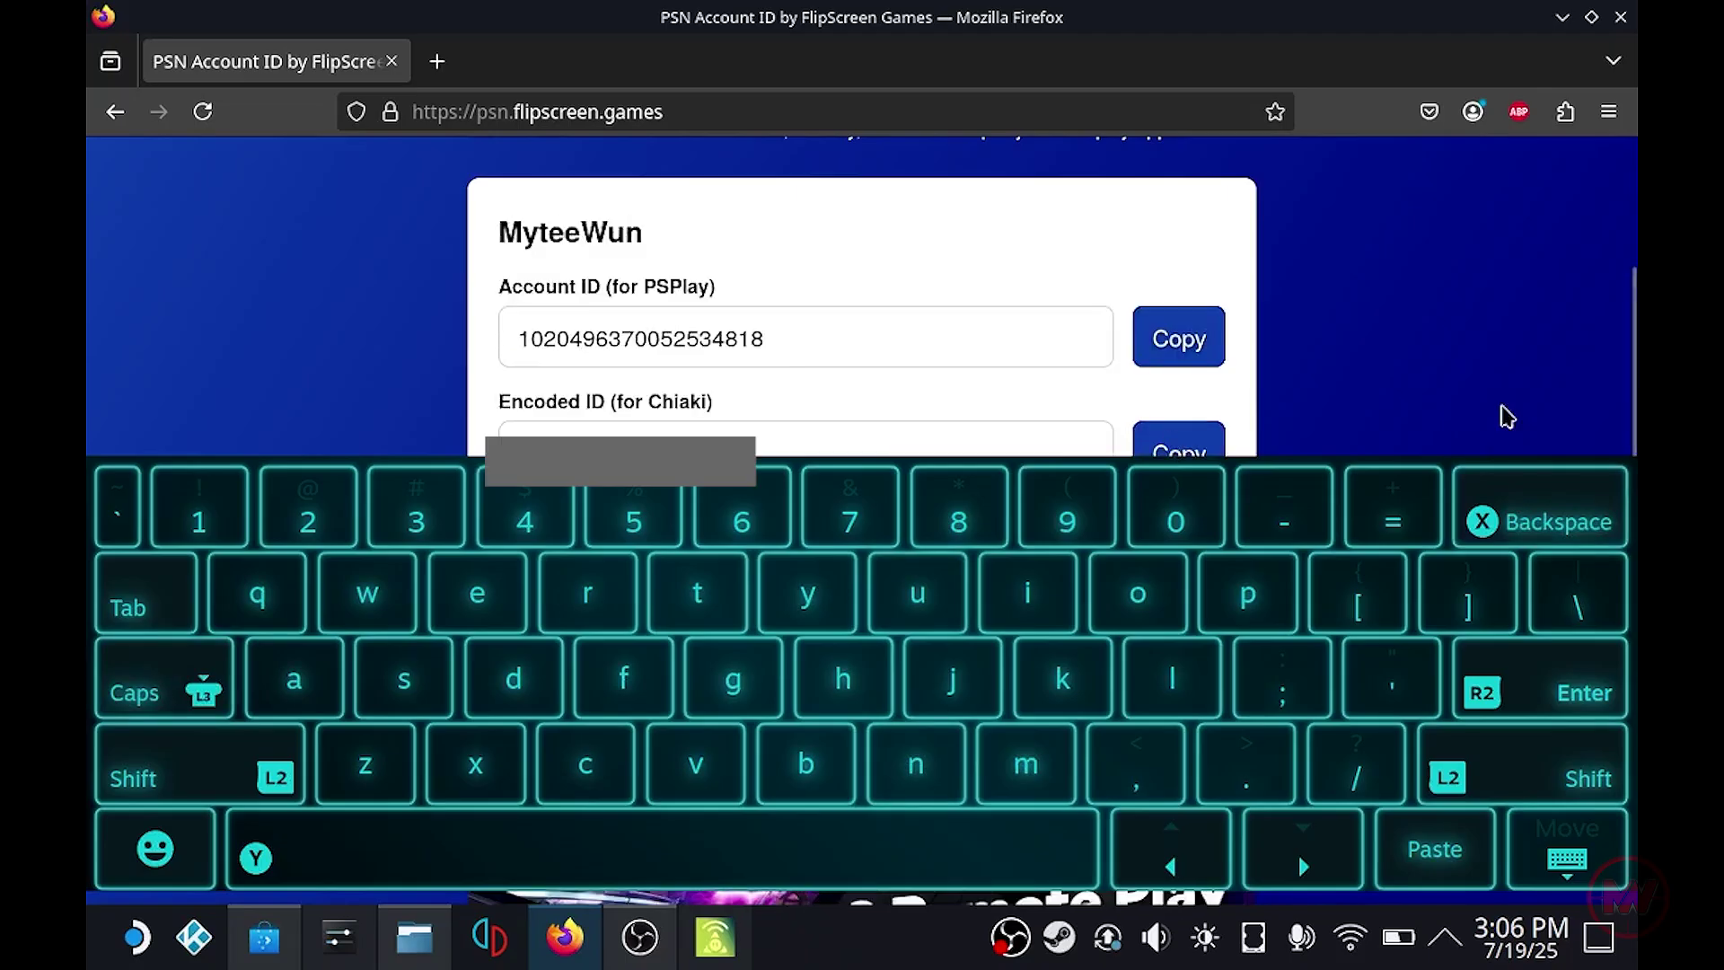
# Copy the encoded ID for Chiaki from the PSN Account ID page and paste it as the PSN Account-ID in chiaki-ng's console registration form.
pyautogui.press('Escape')
pyautogui.scroll(3, 1466, 643)
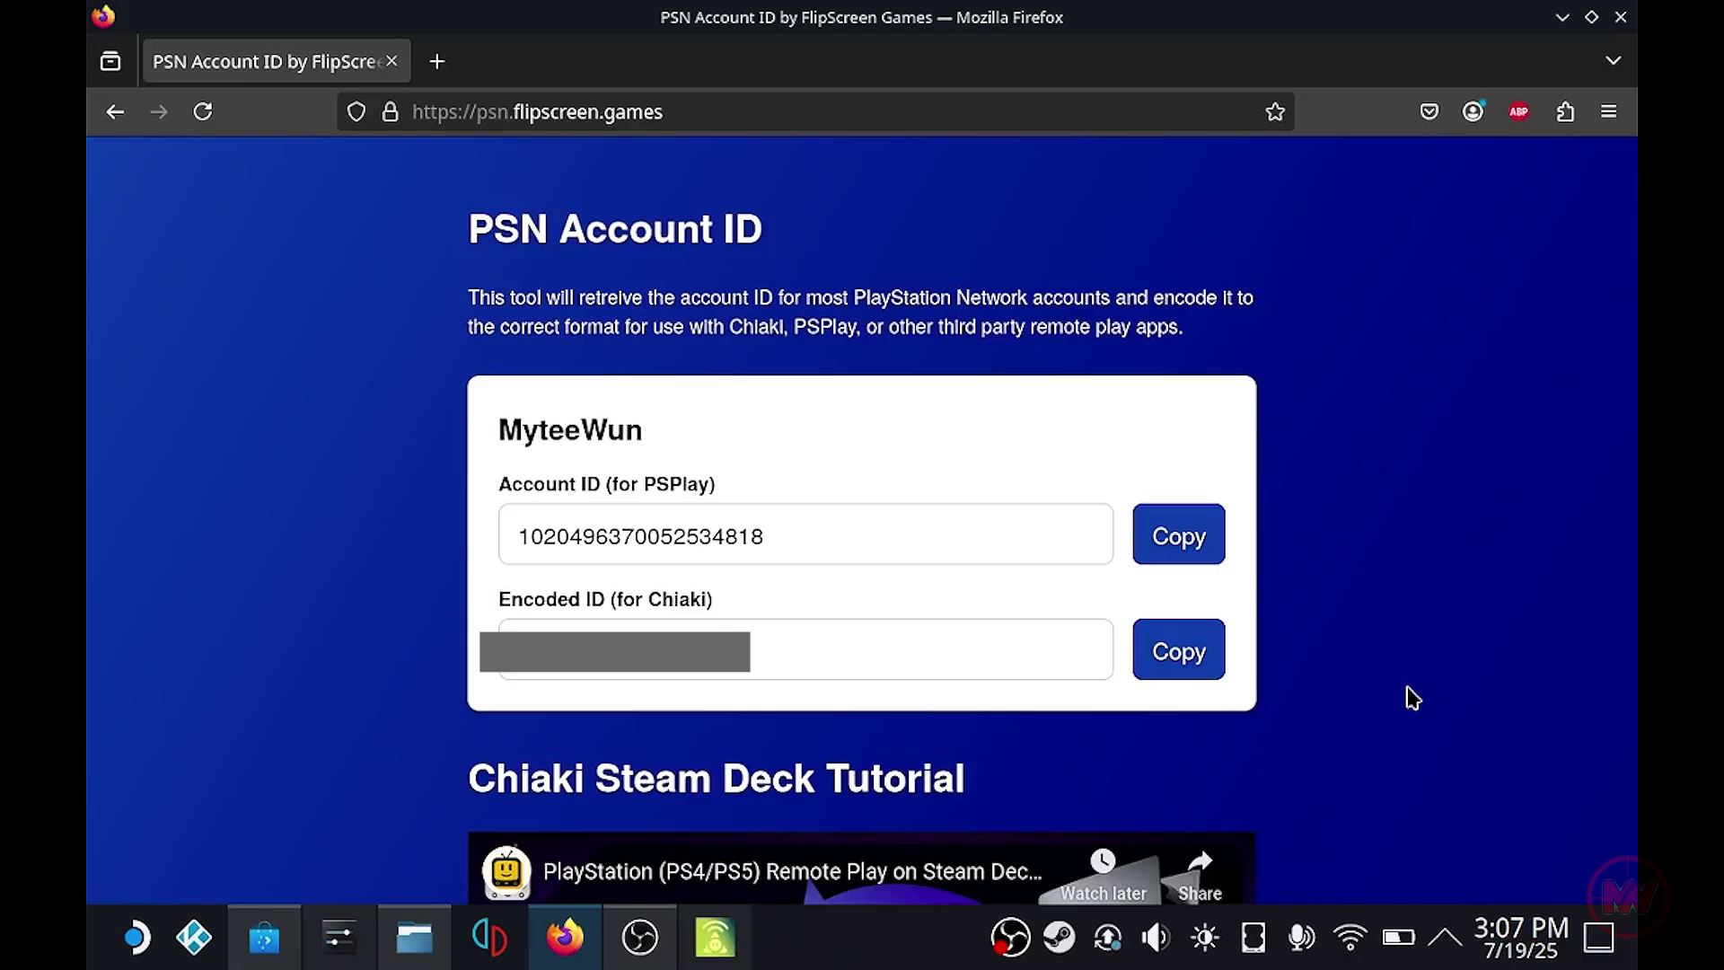
pyautogui.click(1157, 663)
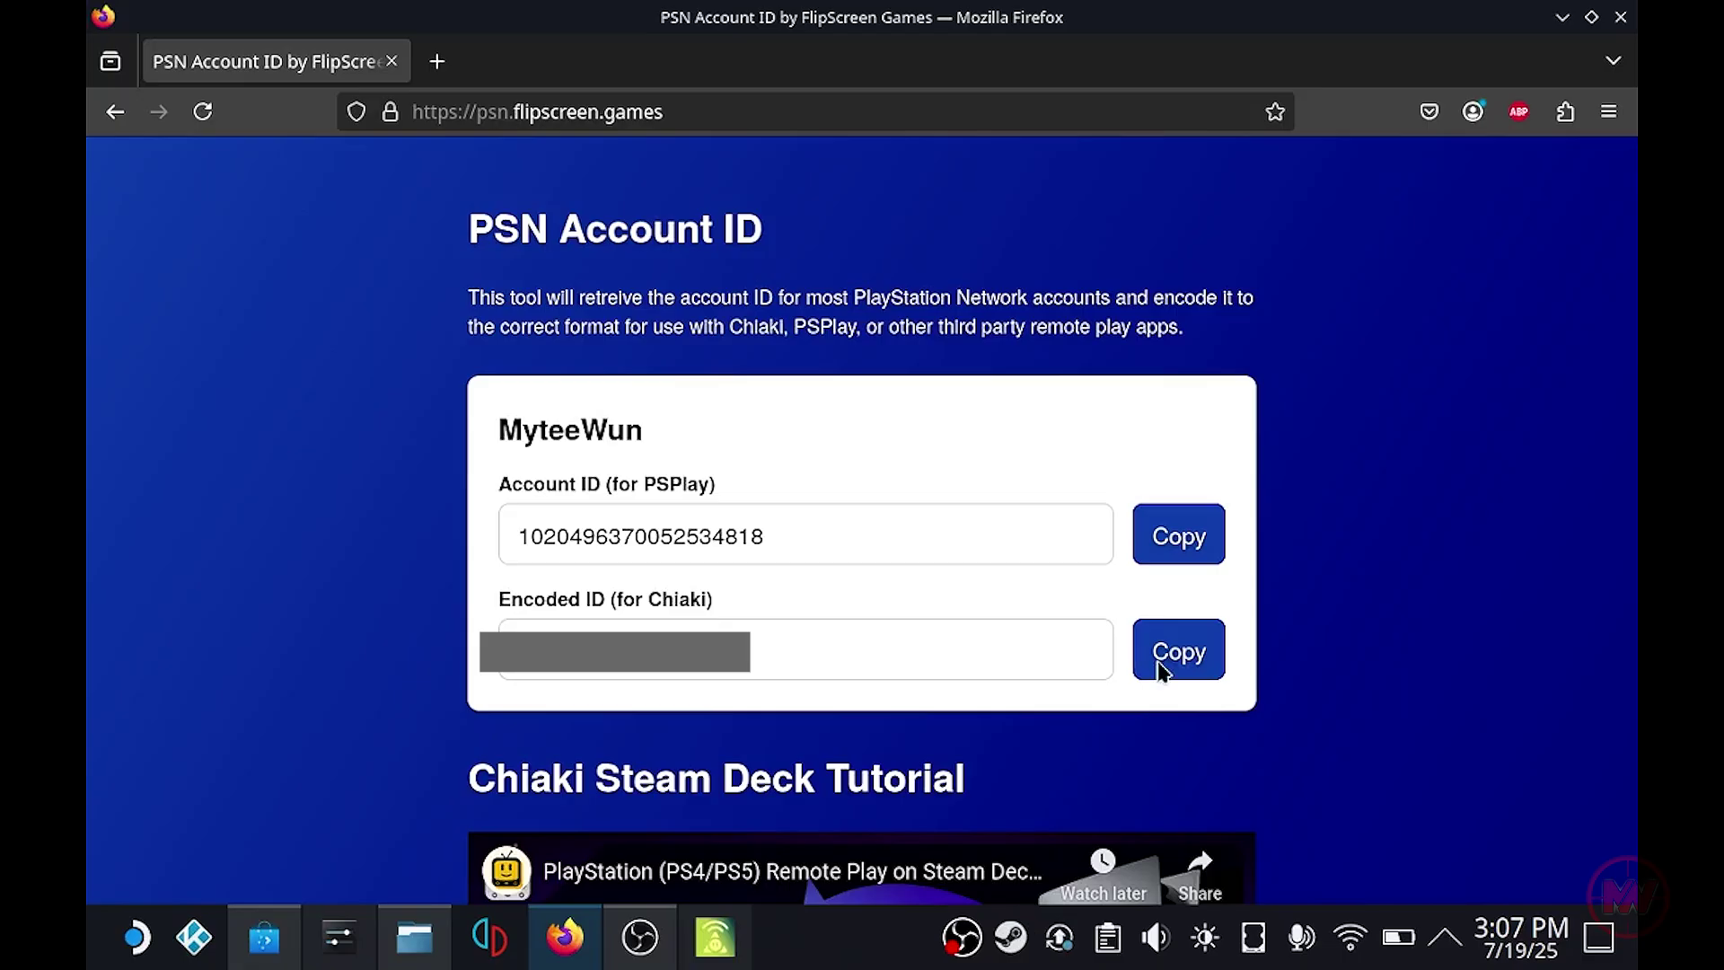
pyautogui.click(724, 951)
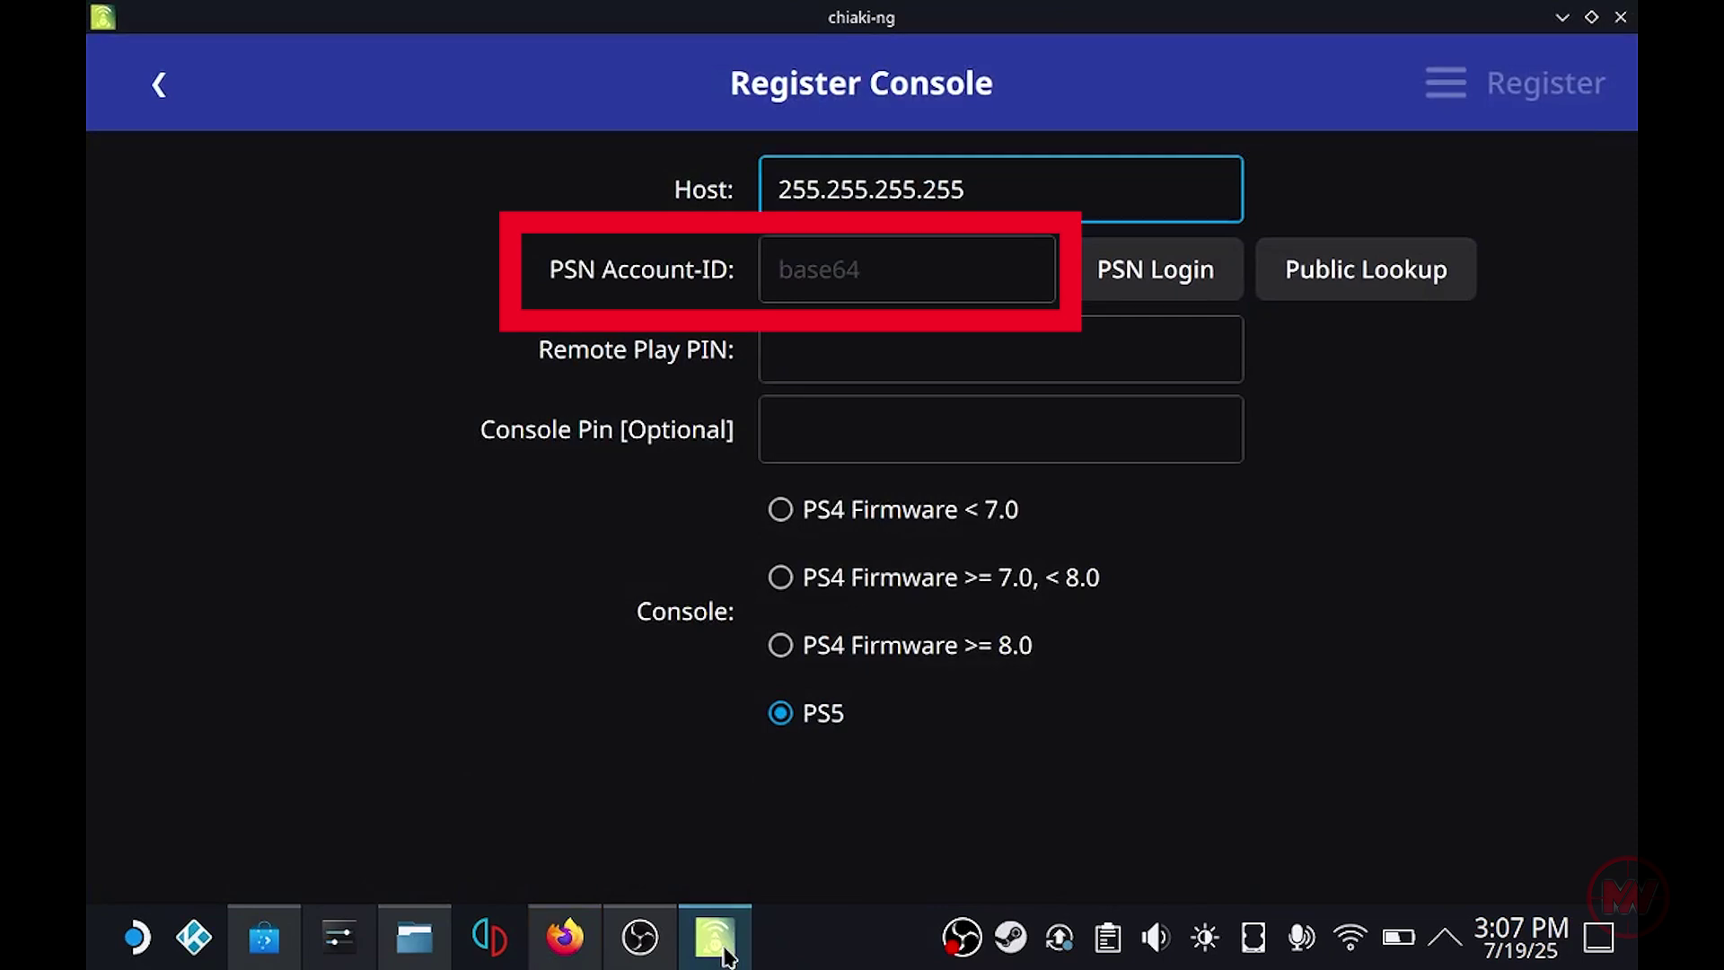
pyautogui.rightClick(973, 292)
pyautogui.click(1070, 473)
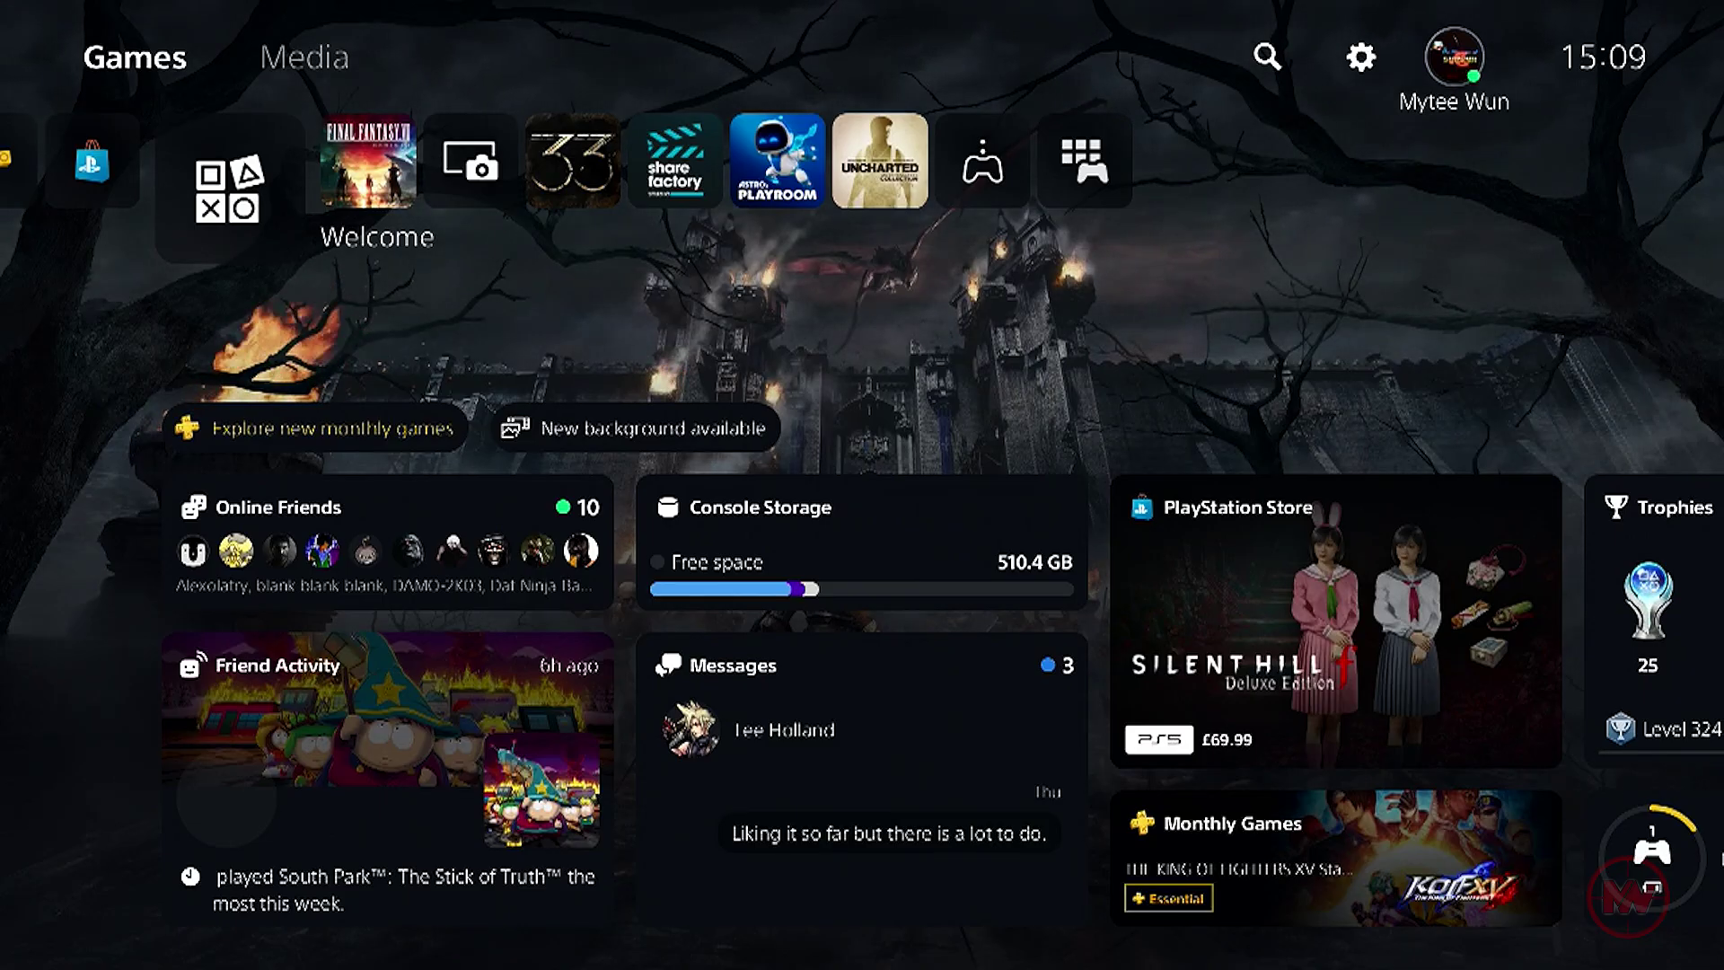
# Switch to the PS5 and open the System section of its settings.
pyautogui.press('Left')
pyautogui.press('Return')
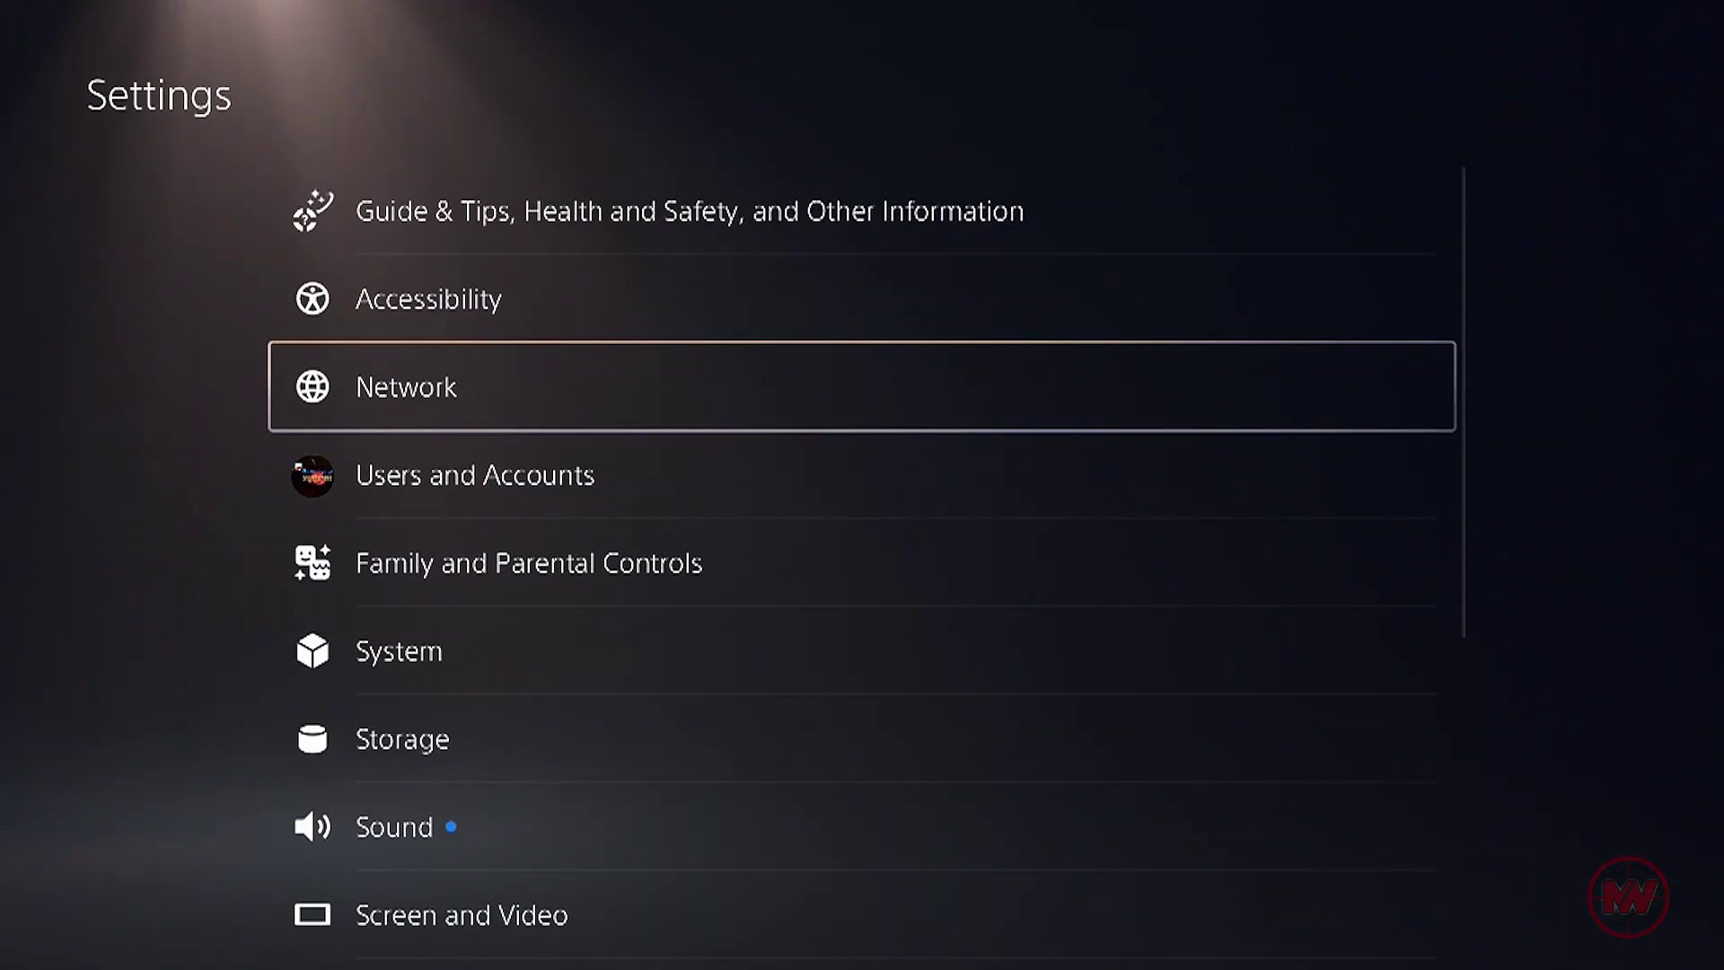
pyautogui.press('Down')
pyautogui.press('Down')
pyautogui.press('Down')
pyautogui.press('Down')
pyautogui.press('Down')
pyautogui.press('Down')
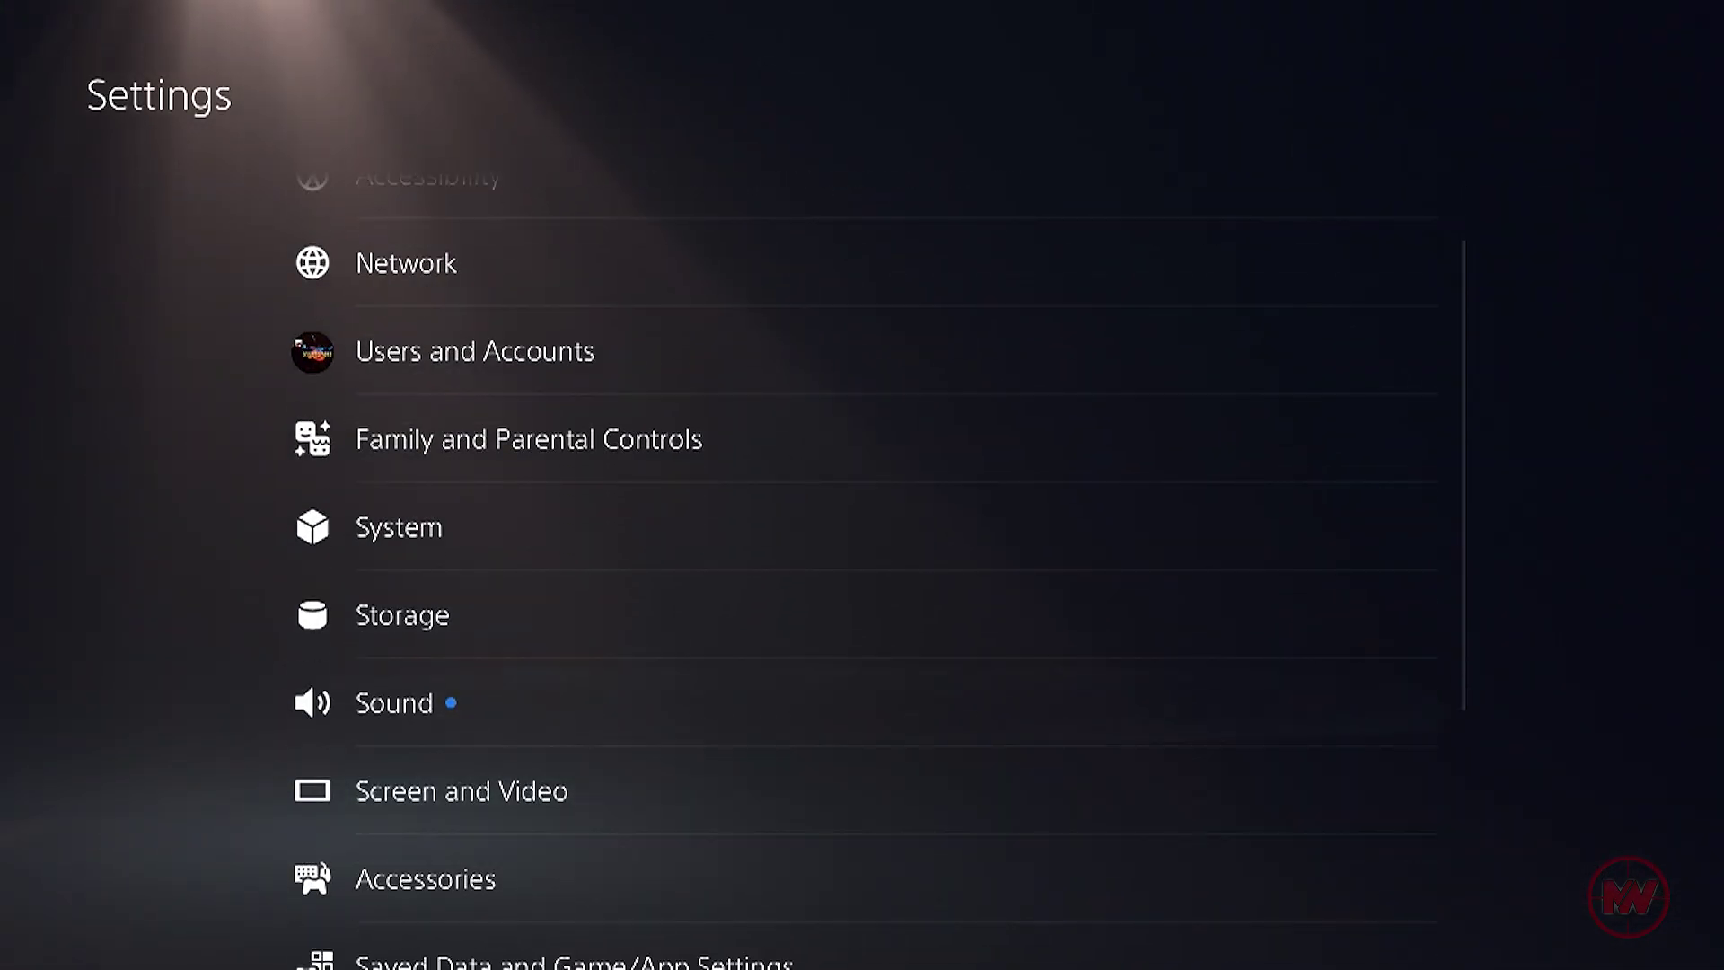
pyautogui.press('Up')
pyautogui.press('Up')
pyautogui.press('Up')
pyautogui.press('Return')
# Turn on Enable Remote Play for the user account in the PS5's Remote Play settings.
pyautogui.press('Down')
pyautogui.press('Down')
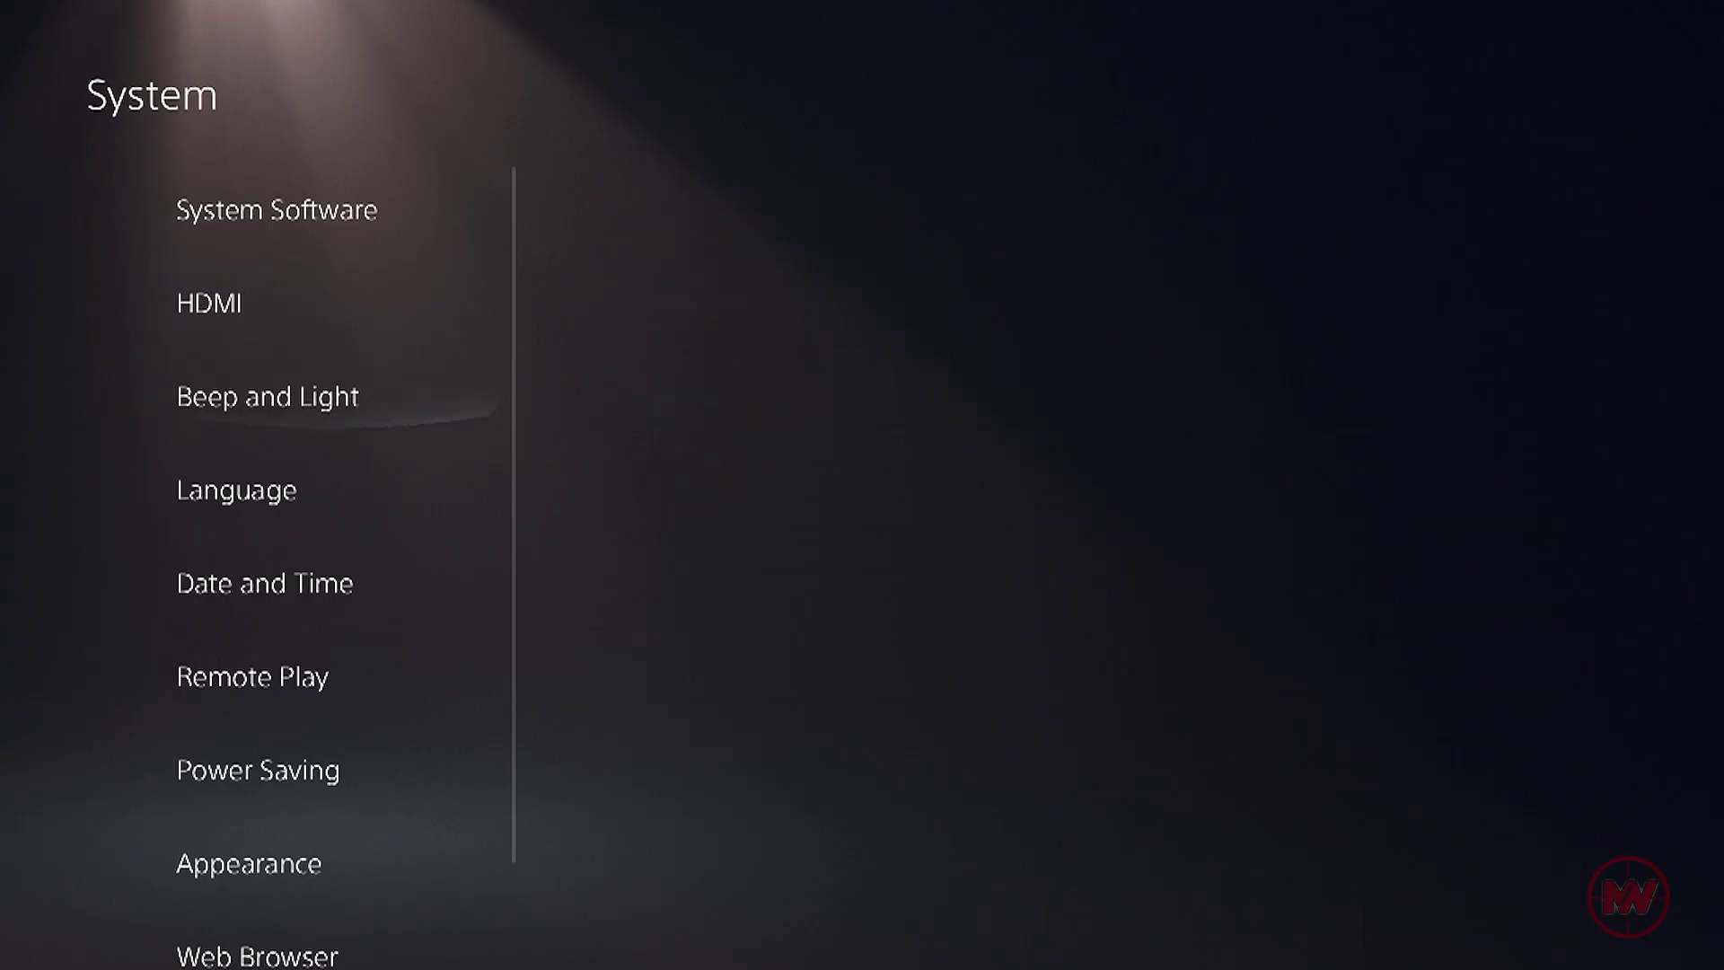
pyautogui.press('Down')
pyautogui.press('Down')
pyautogui.press('Down')
pyautogui.press('Down')
pyautogui.press('Down')
pyautogui.press('Up')
pyautogui.press('Up')
pyautogui.press('Right')
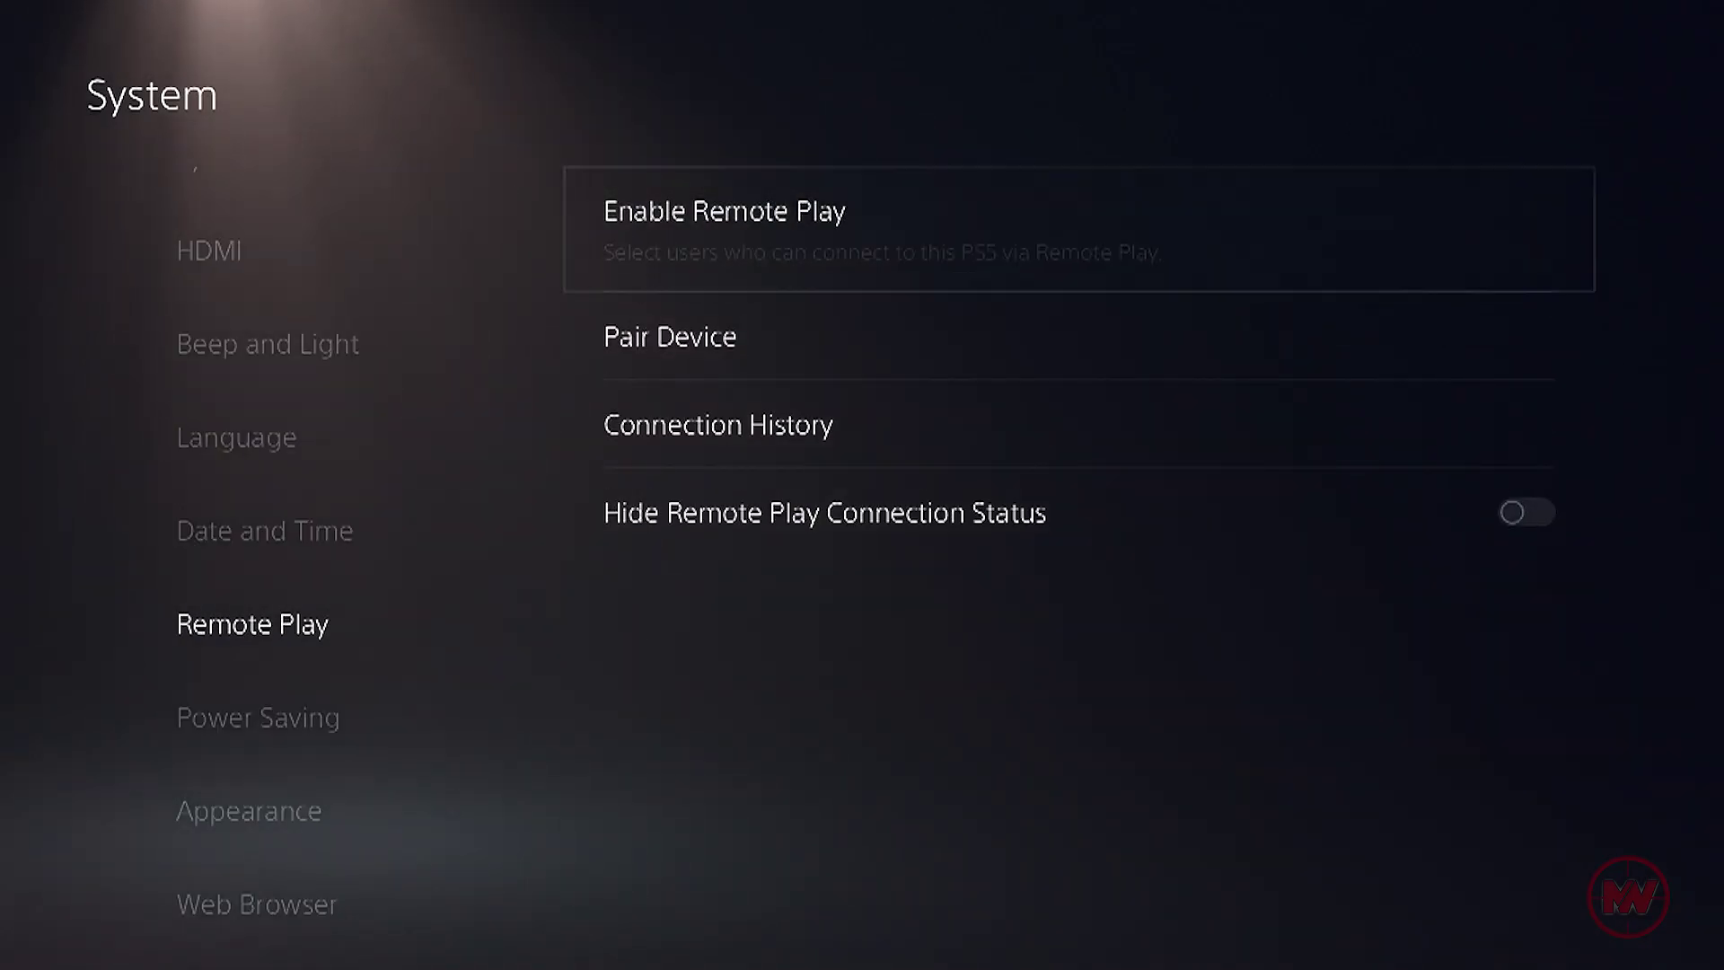
pyautogui.press('Return')
pyautogui.press('Return')
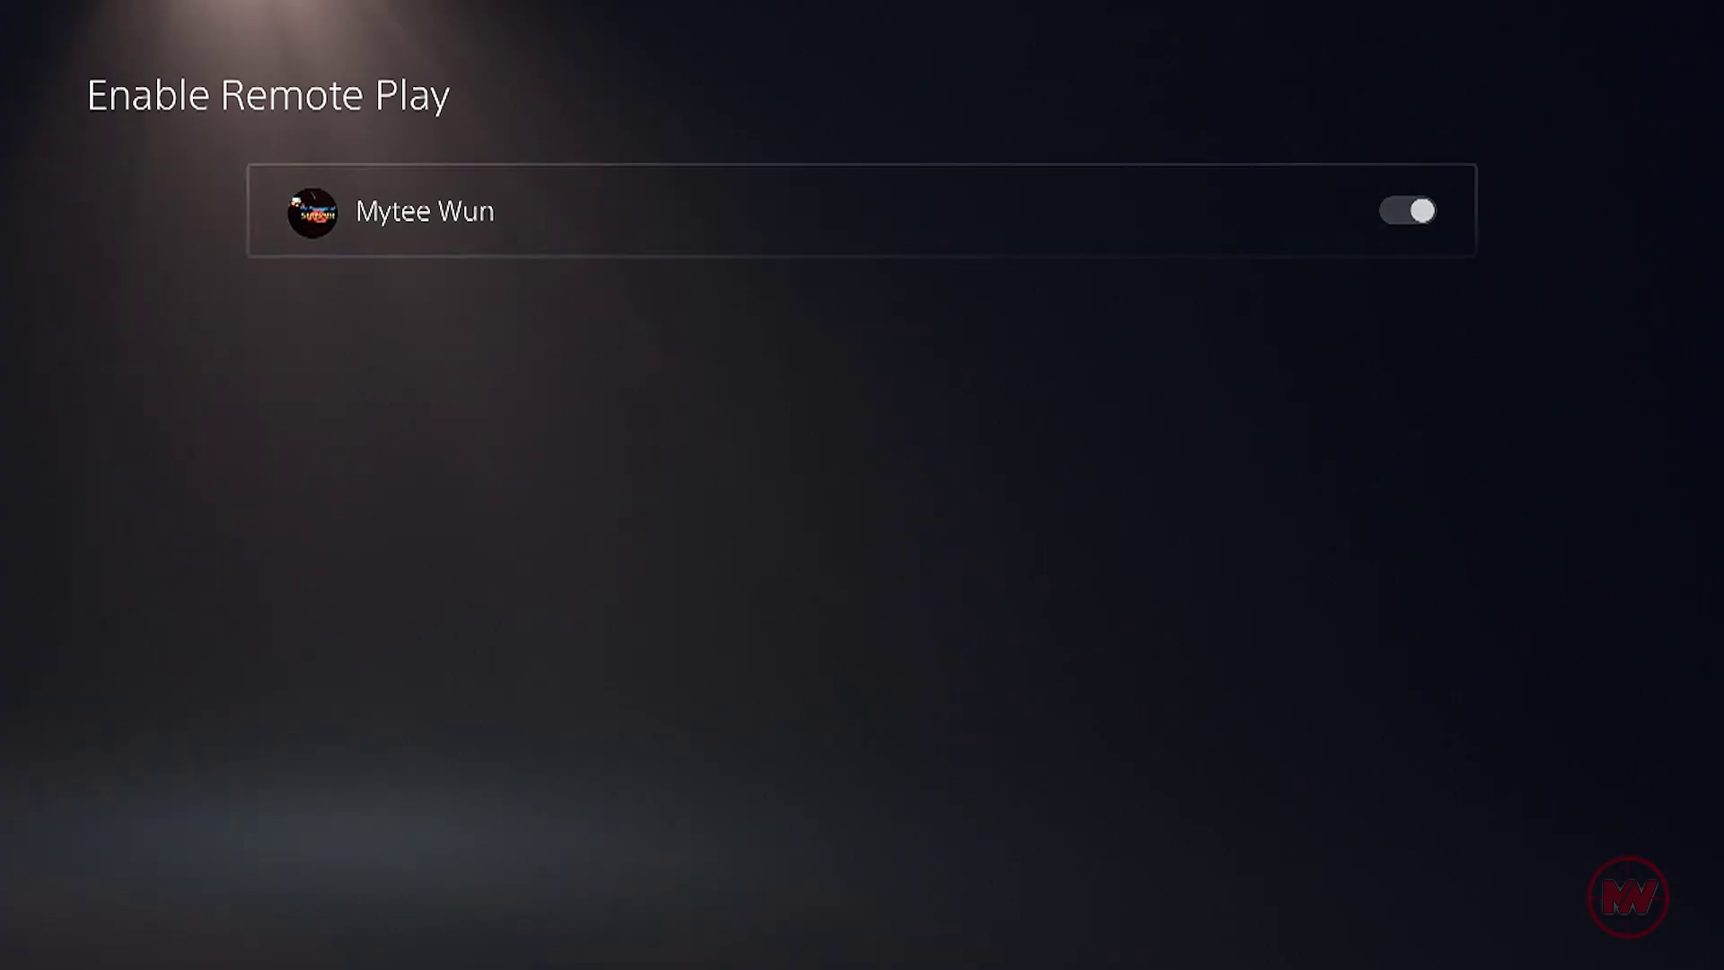
# Start pairing a device from the PS5's Remote Play settings to get the Remote Play PIN.
pyautogui.press('Escape')
pyautogui.press('Down')
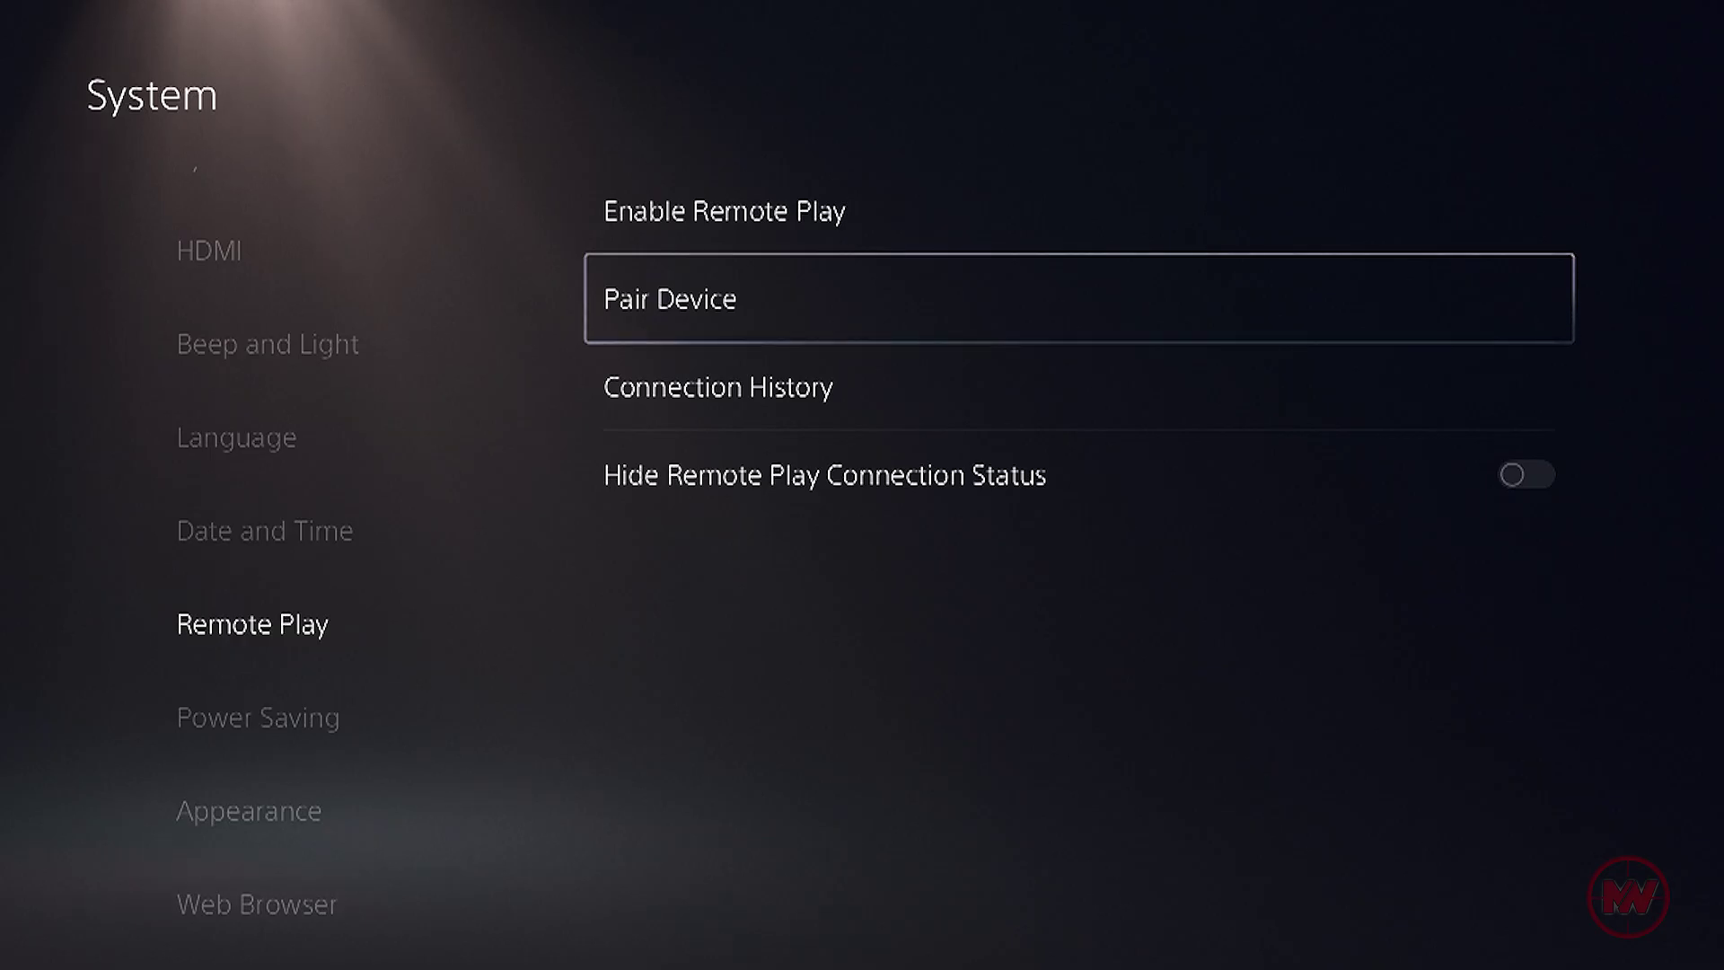
pyautogui.press('Return')
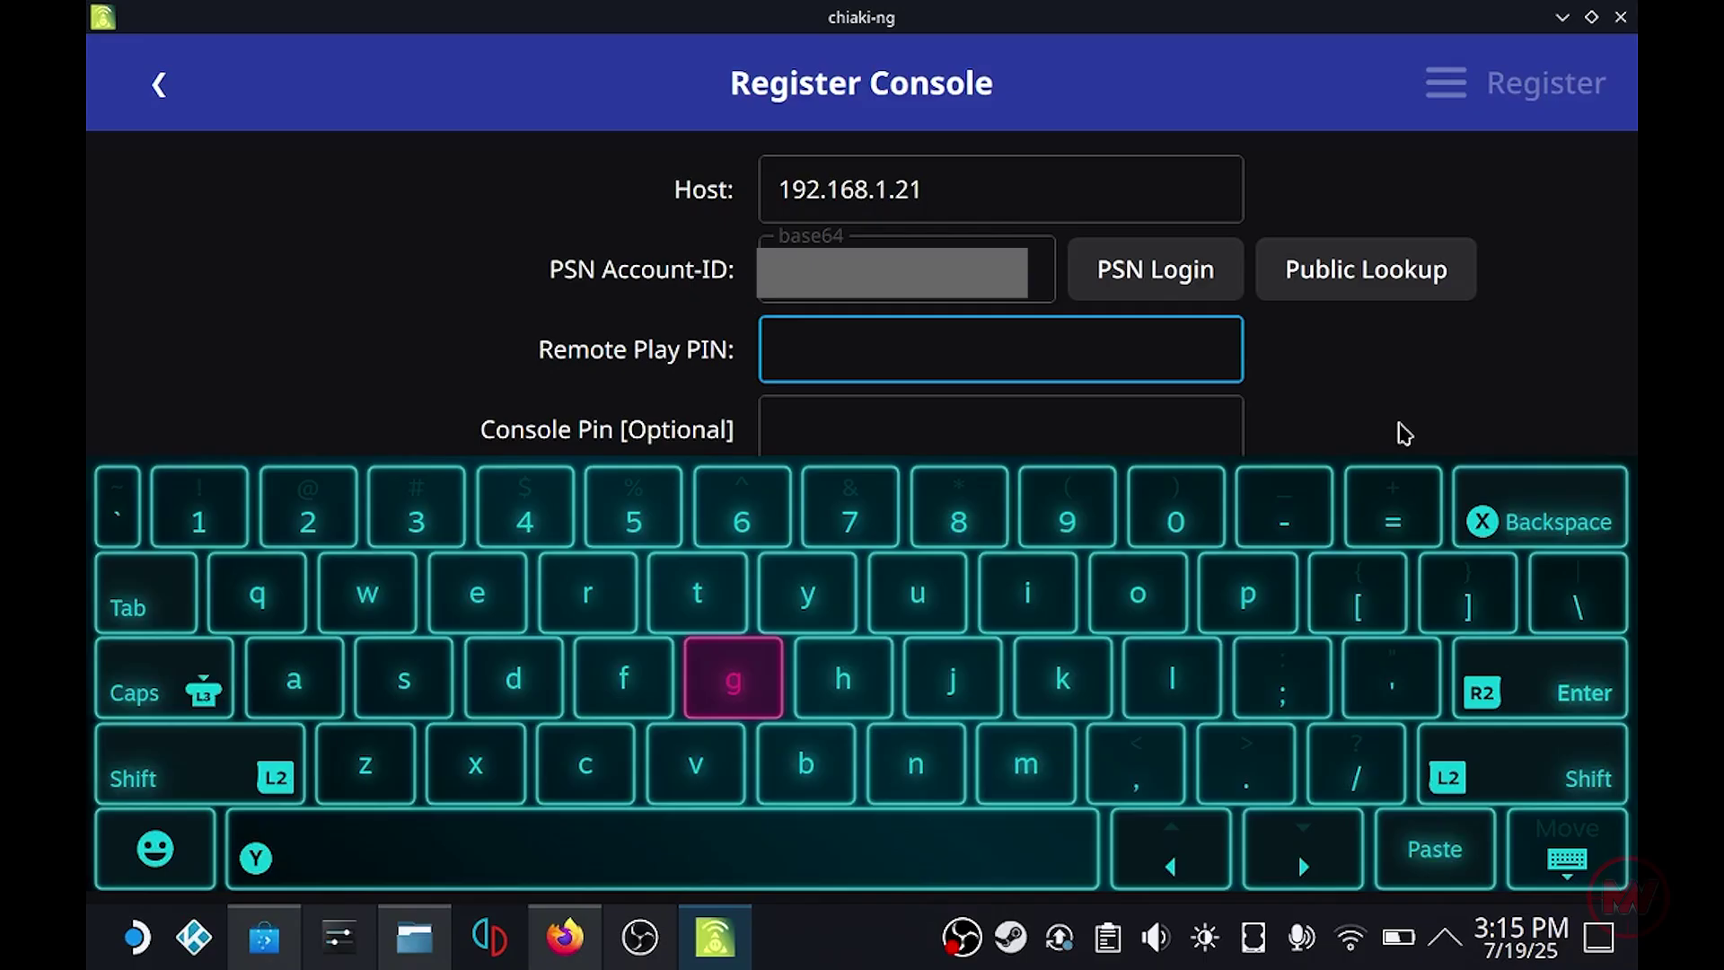
# Enter the Remote Play PIN in chiaki-ng, register the console, and close the registration log.
pyautogui.write('2609')
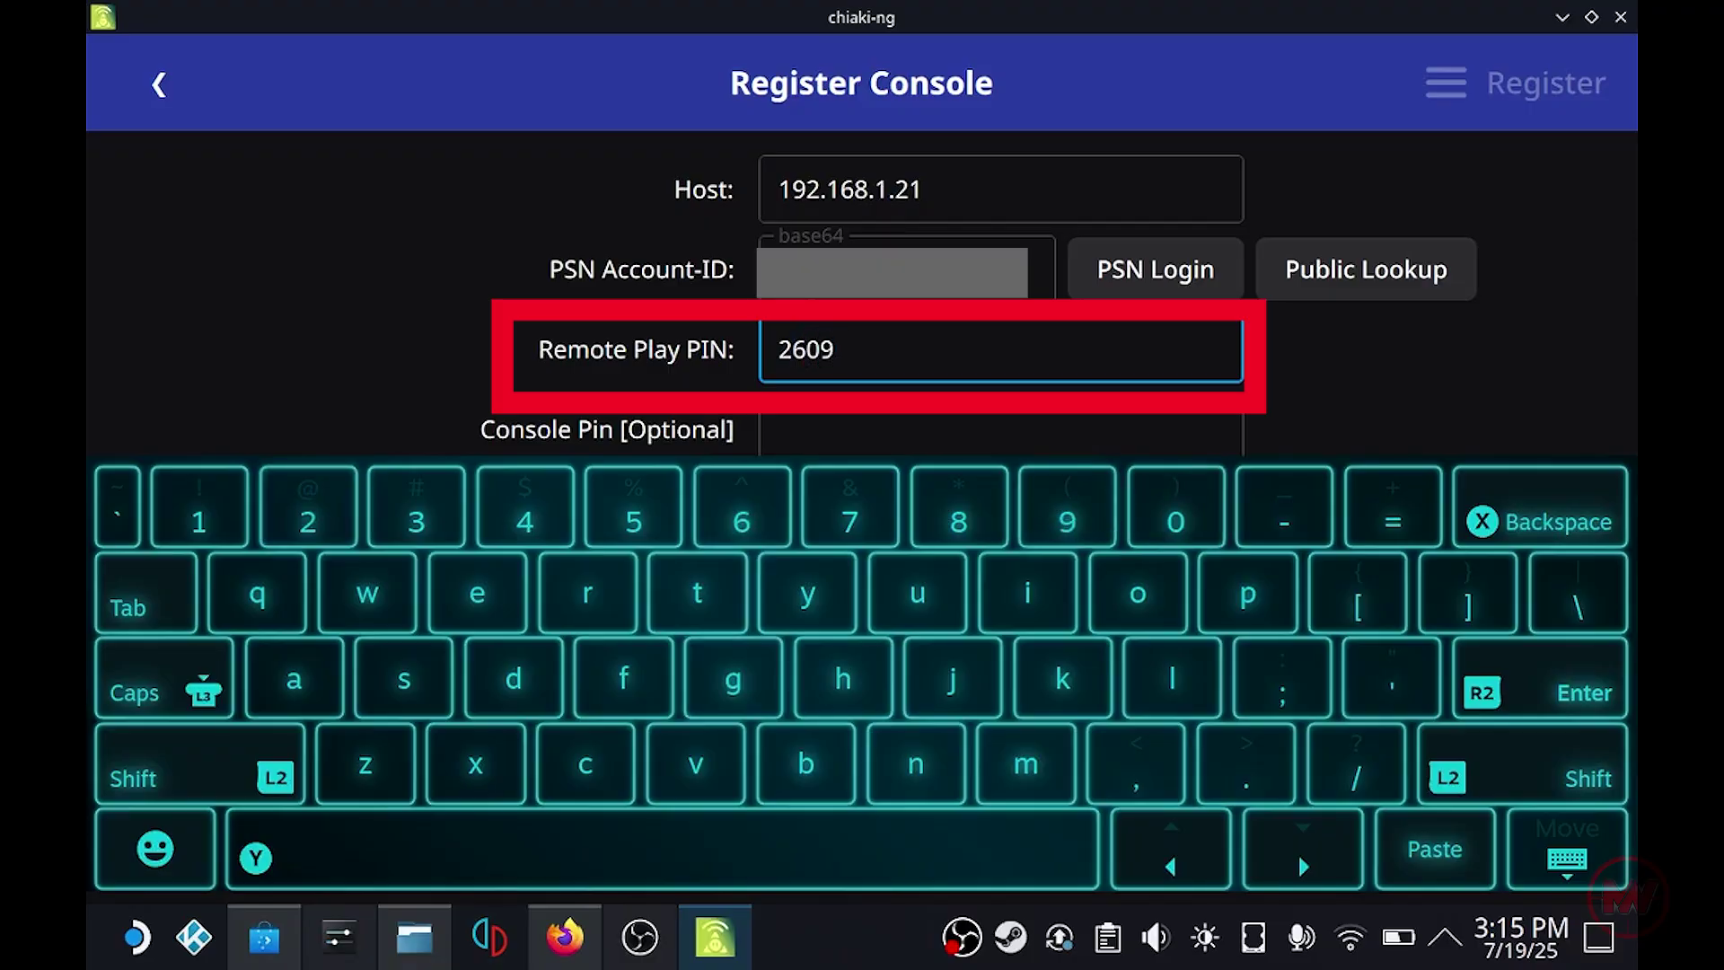
pyautogui.write('9')
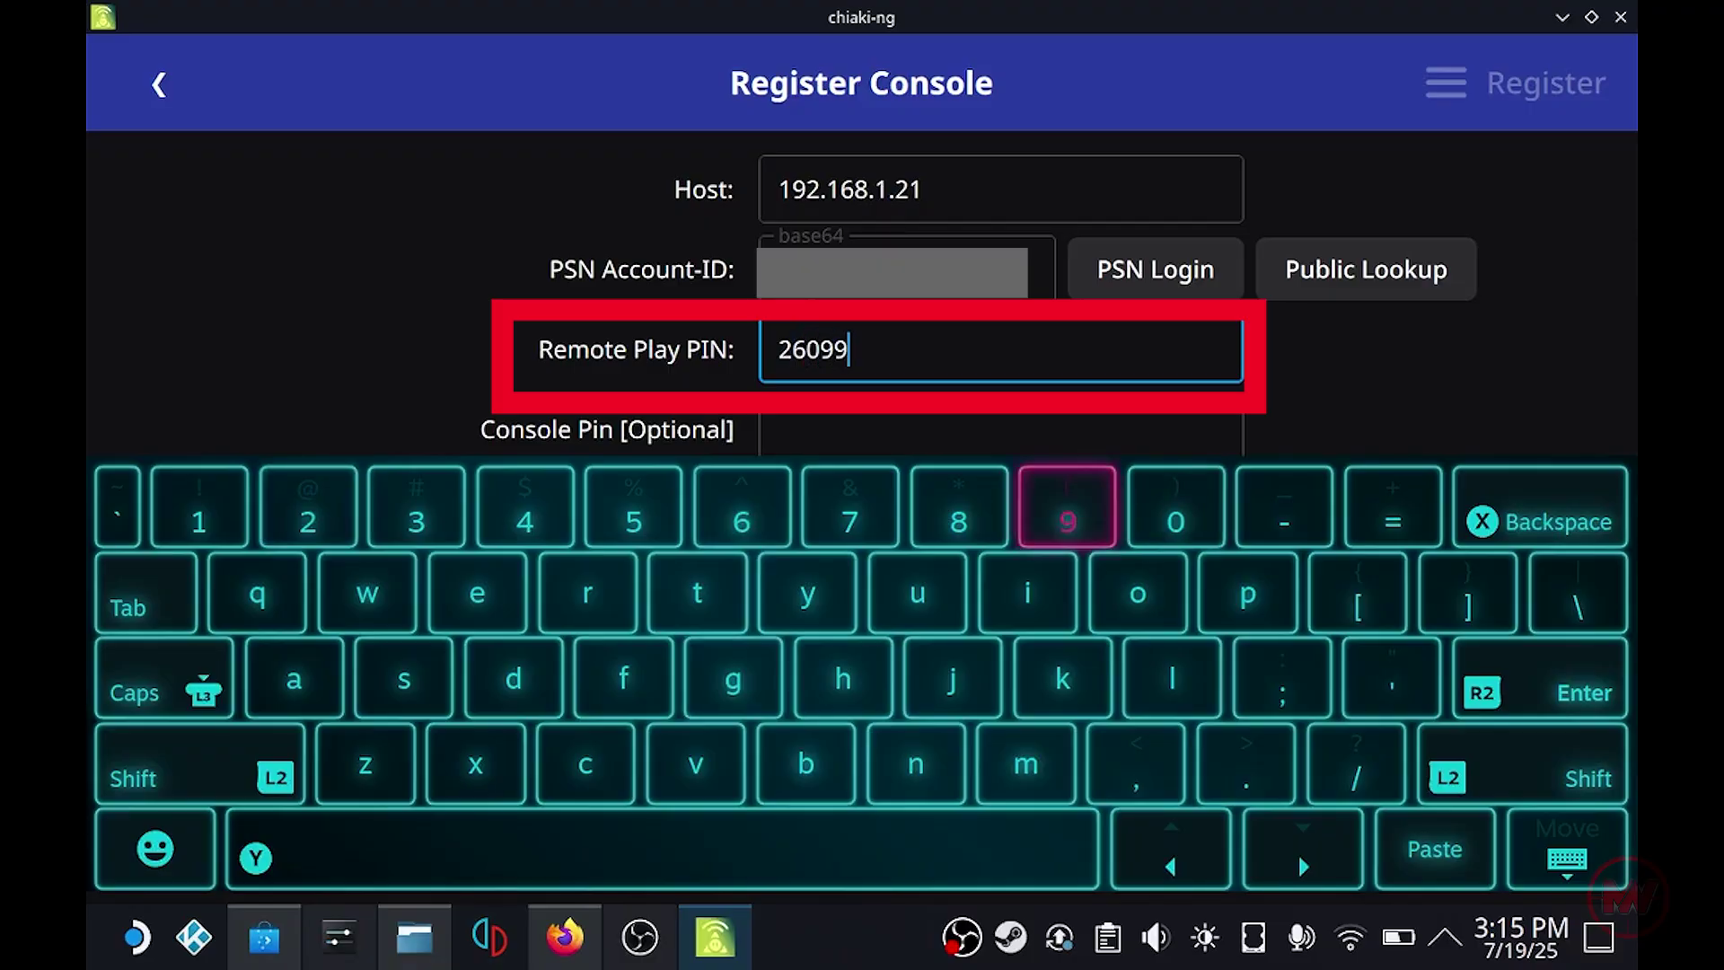
pyautogui.write('9')
pyautogui.write('11')
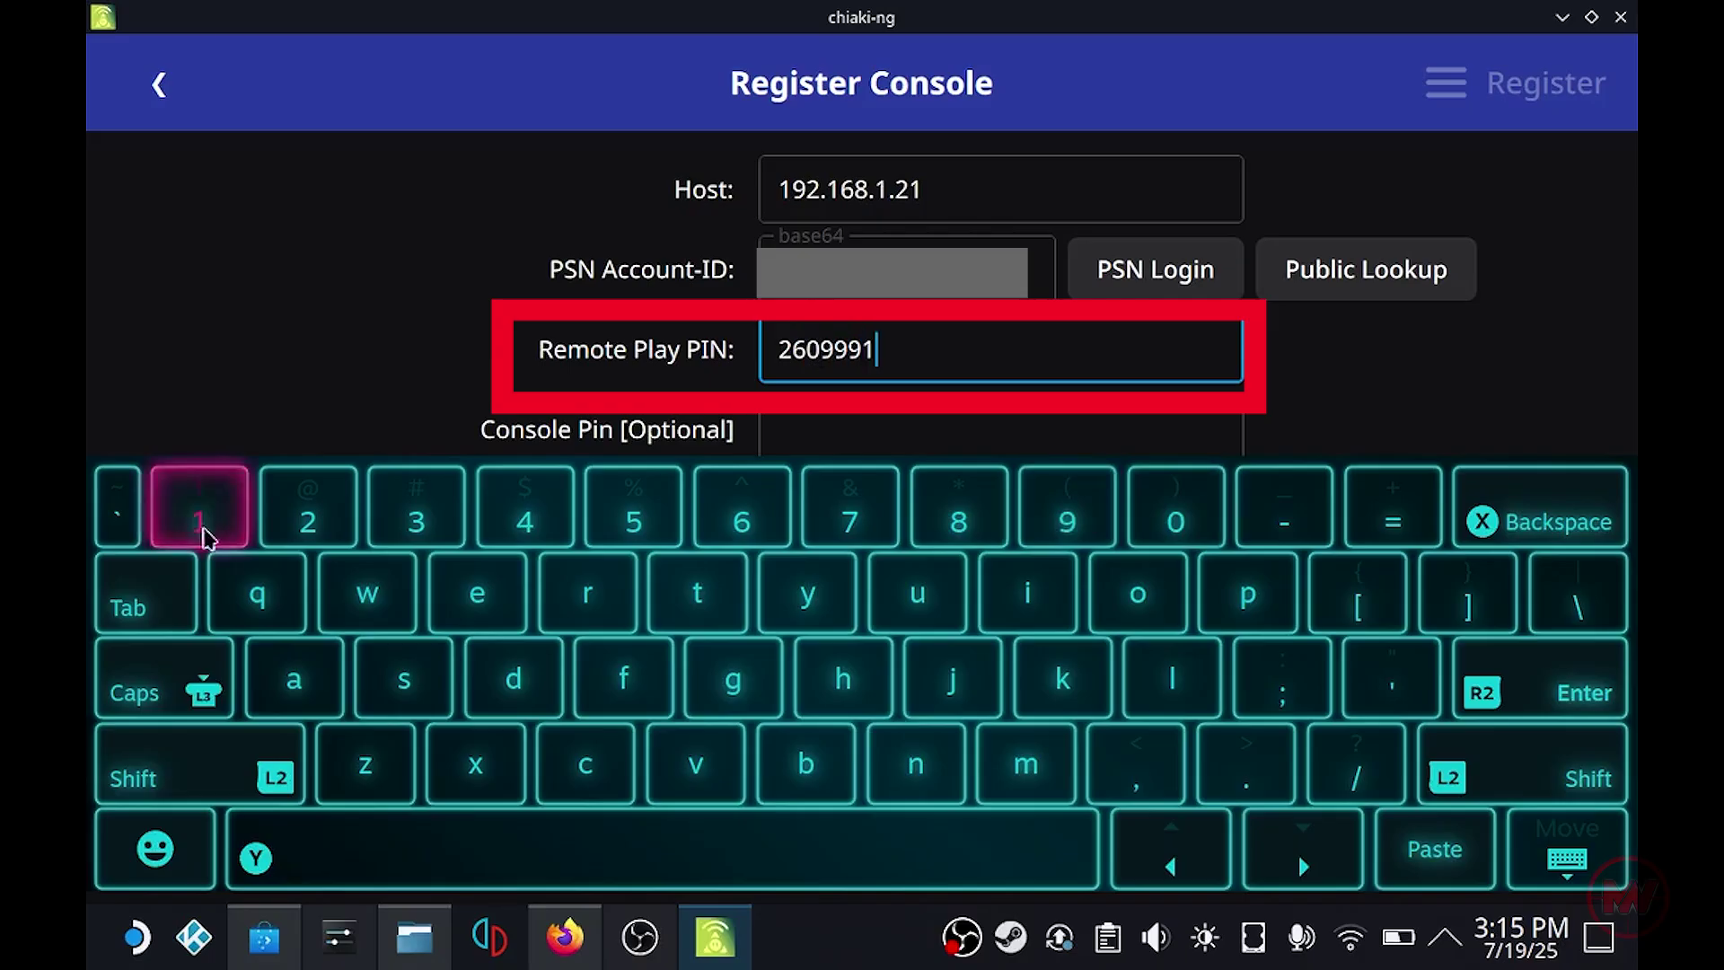
pyautogui.click(1487, 98)
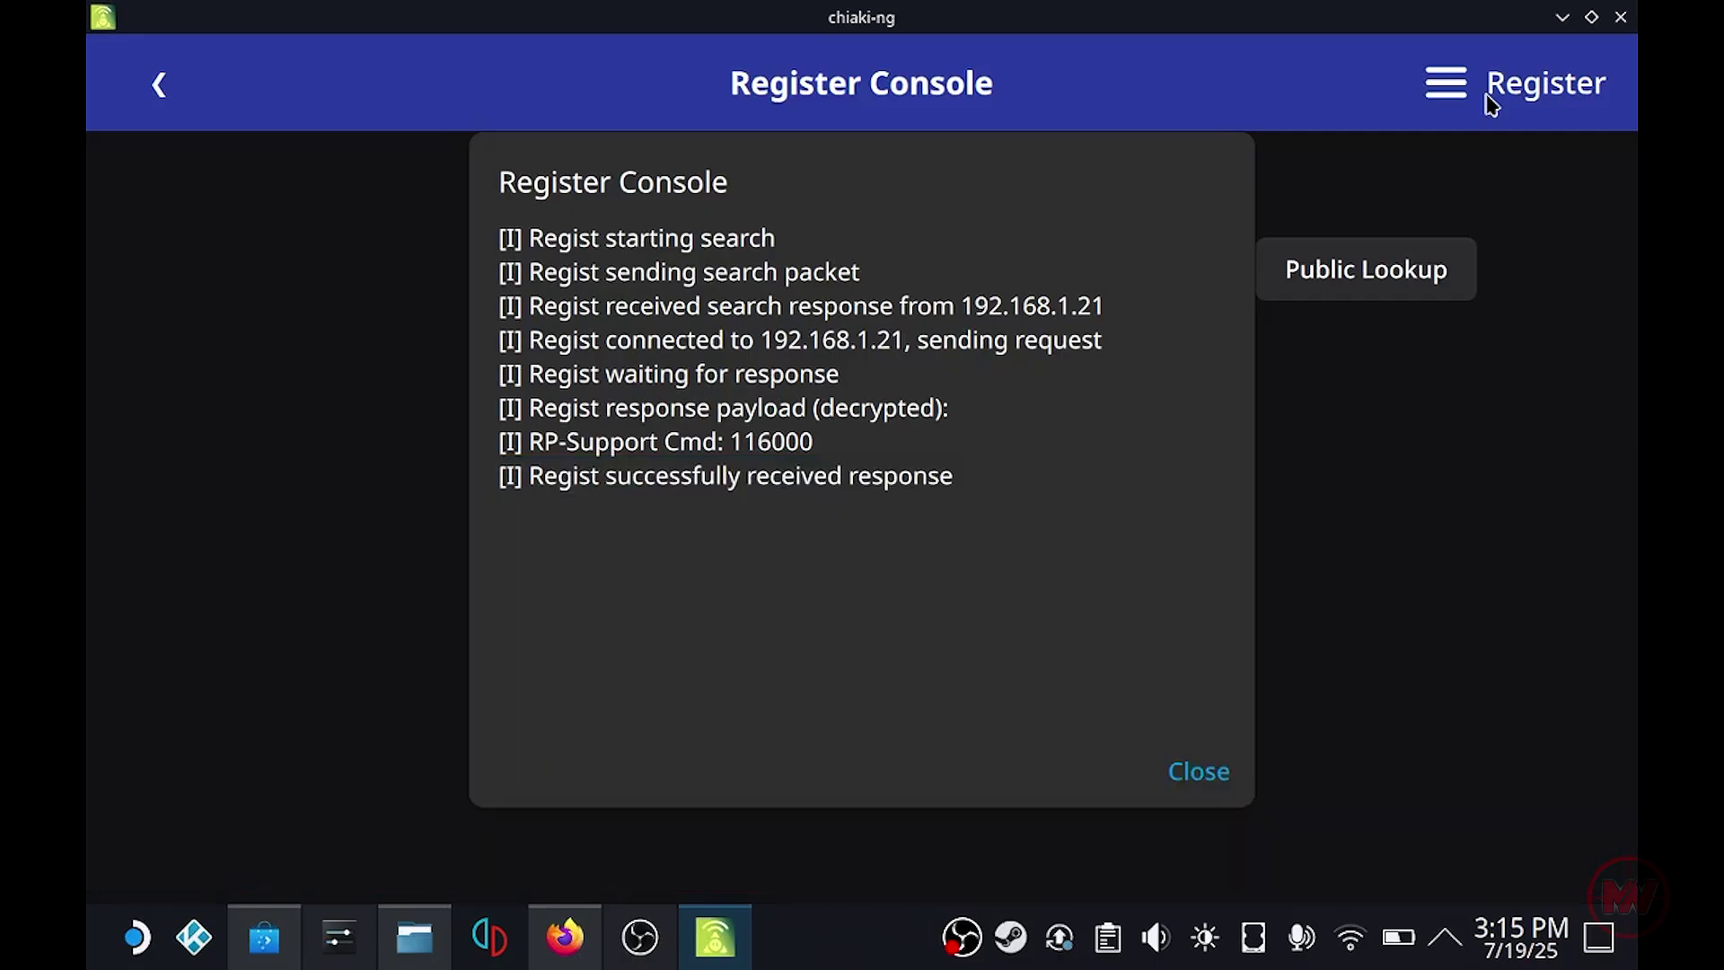
pyautogui.click(636, 935)
pyautogui.click(633, 943)
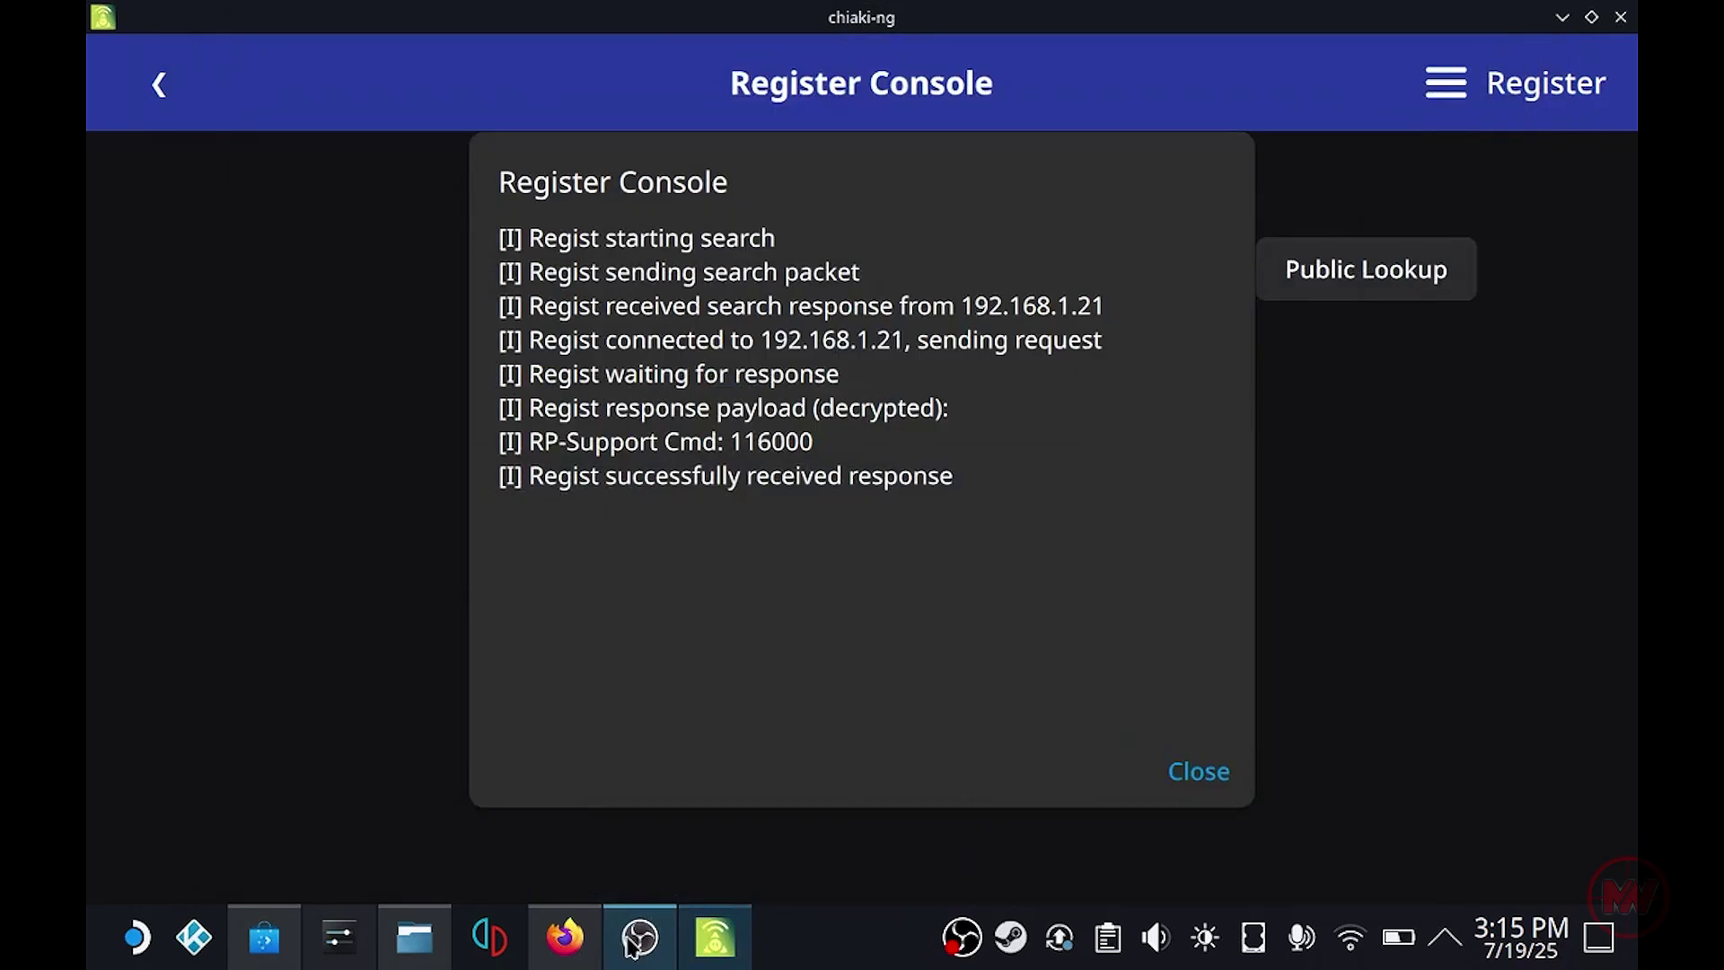
pyautogui.click(1217, 770)
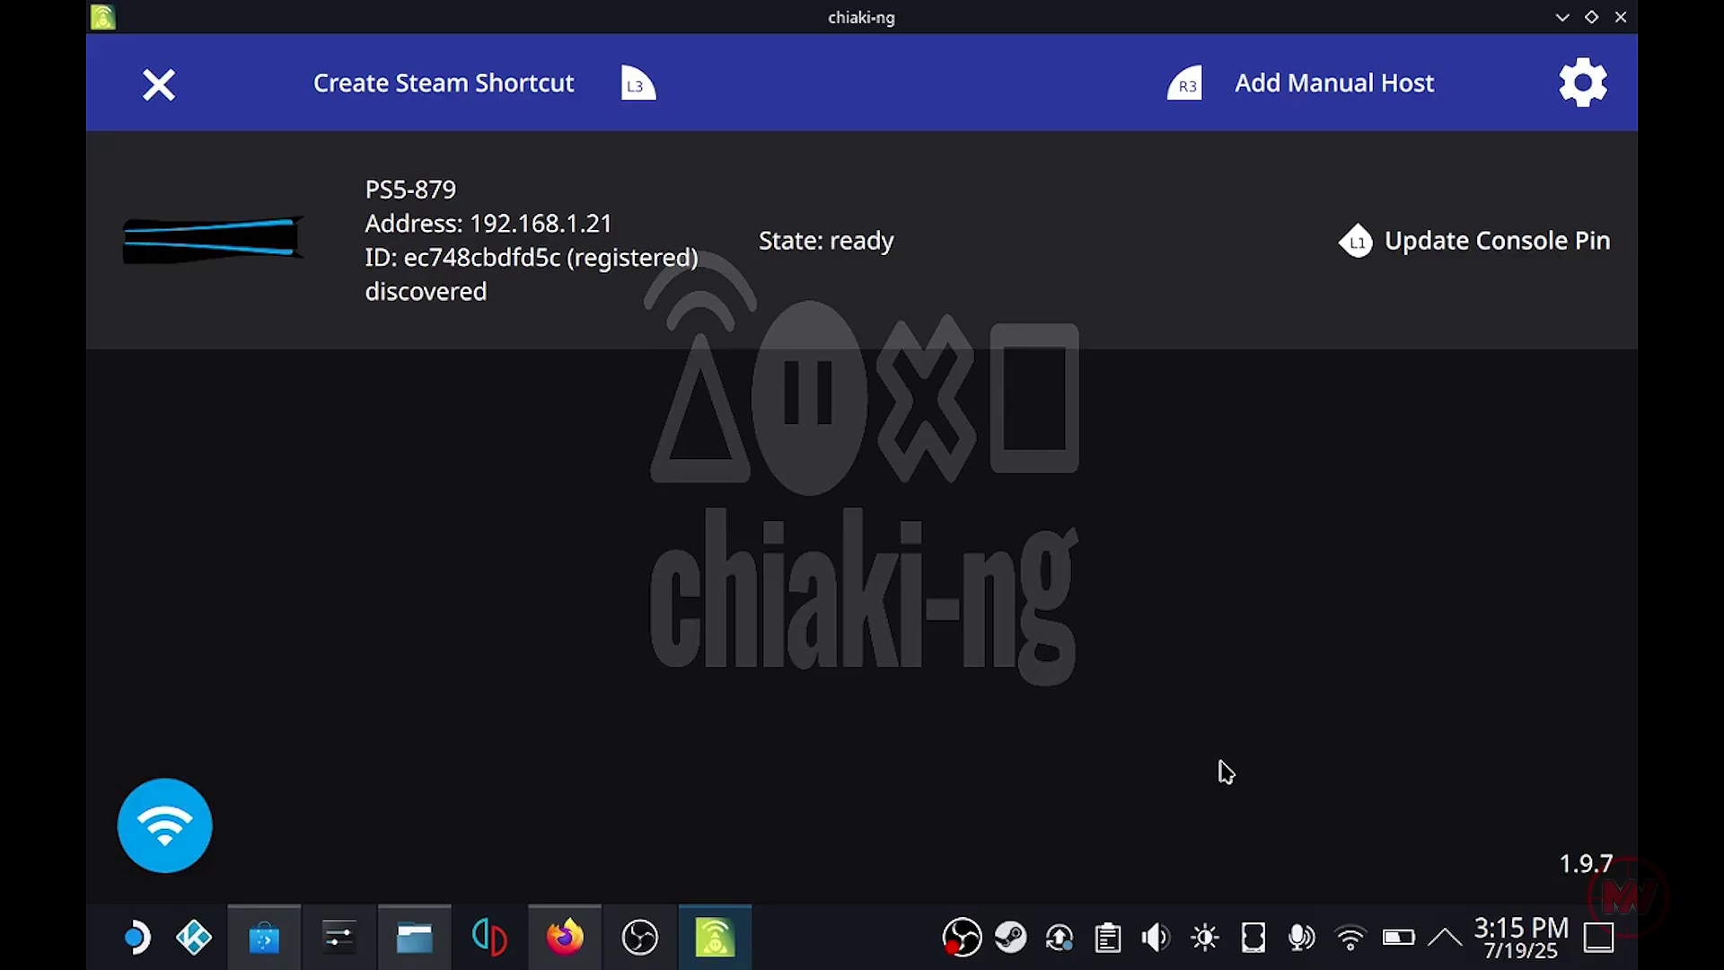
# Start a Remote Play session with the registered PS5 and open the console's control centre.
pyautogui.click(1001, 312)
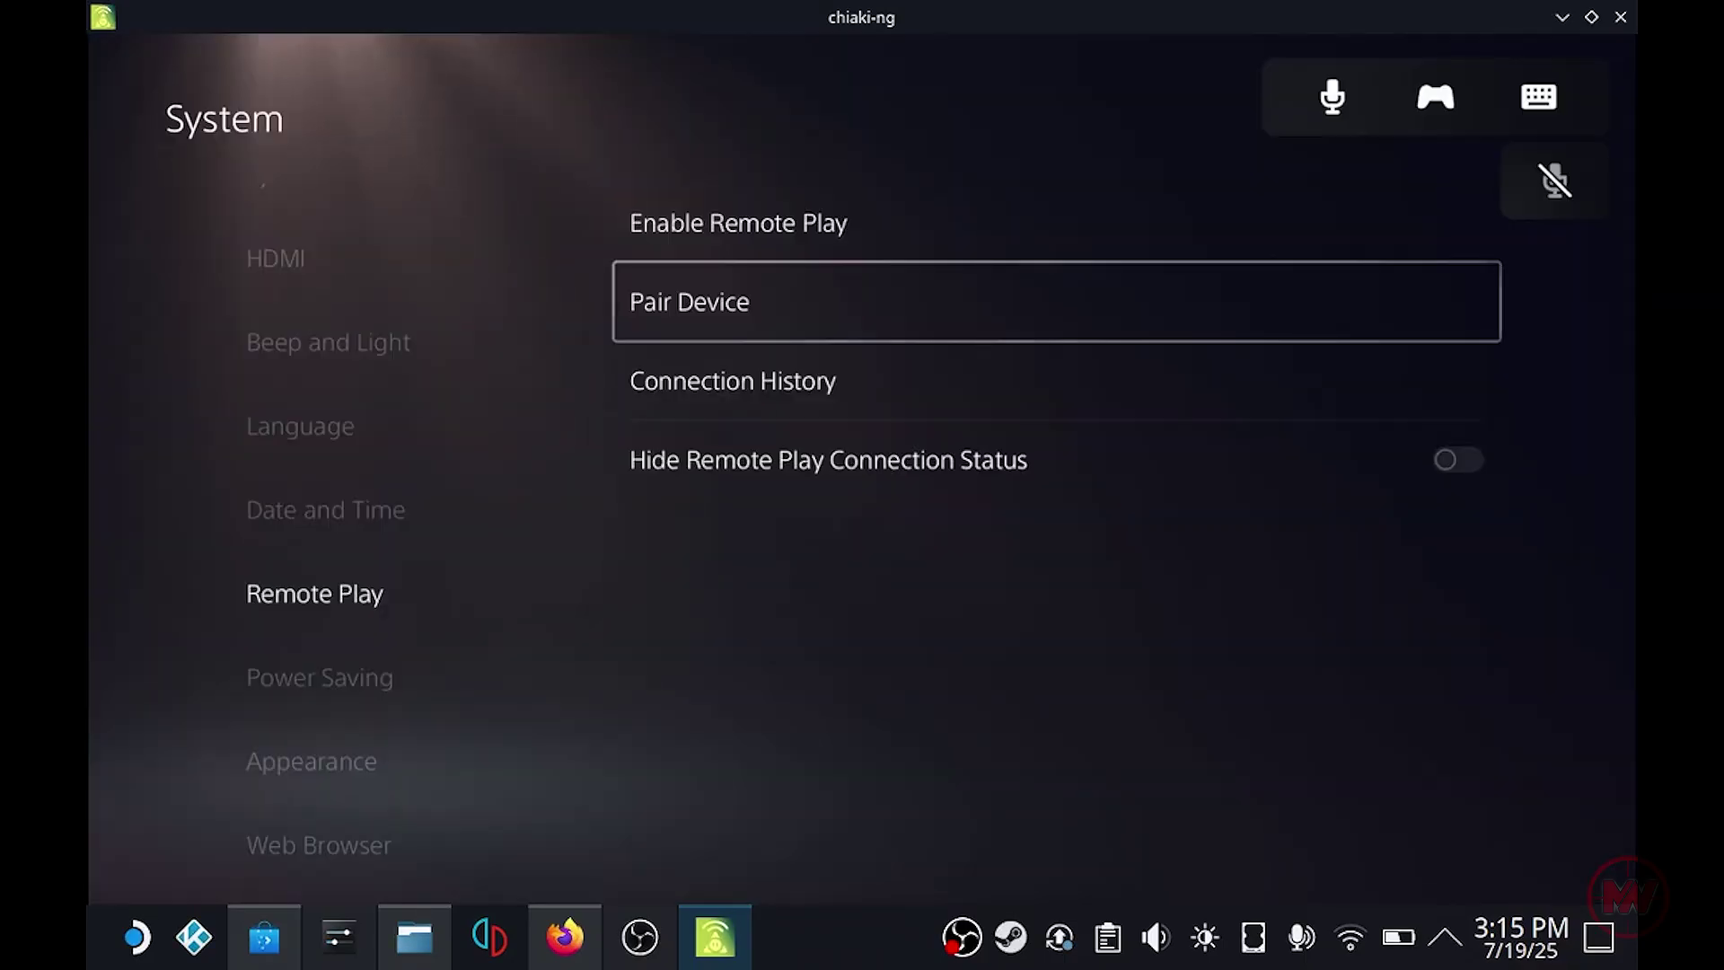
pyautogui.press('Left')
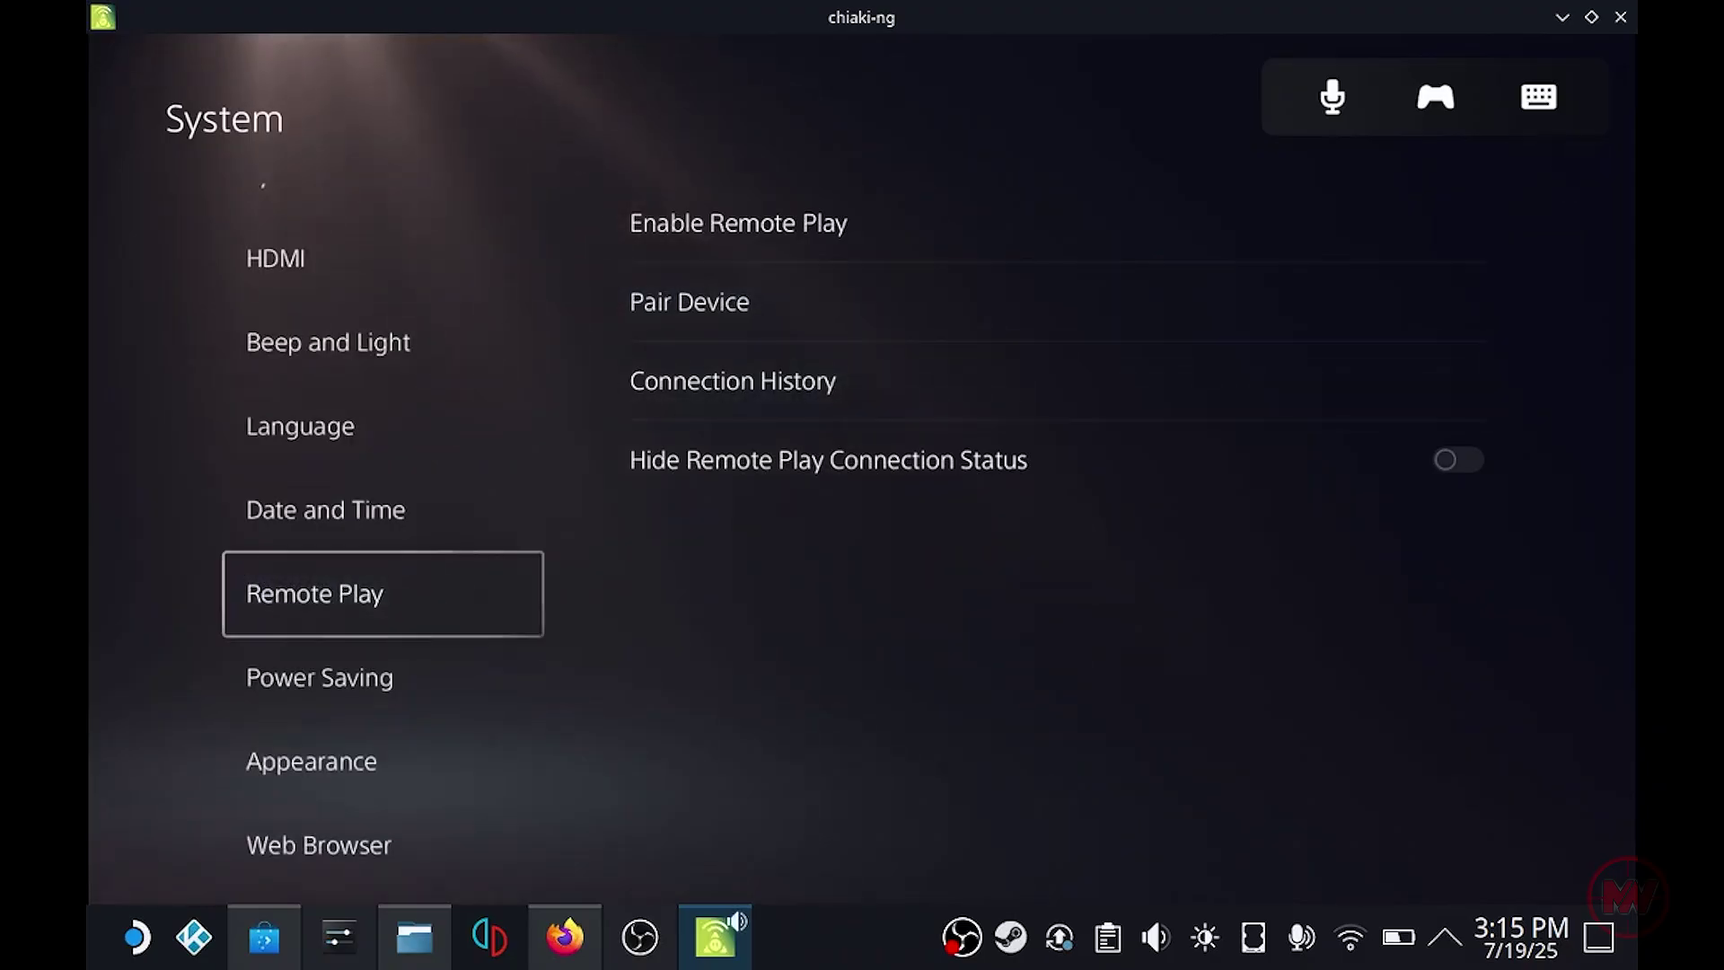
pyautogui.press('Escape')
pyautogui.press('Right')
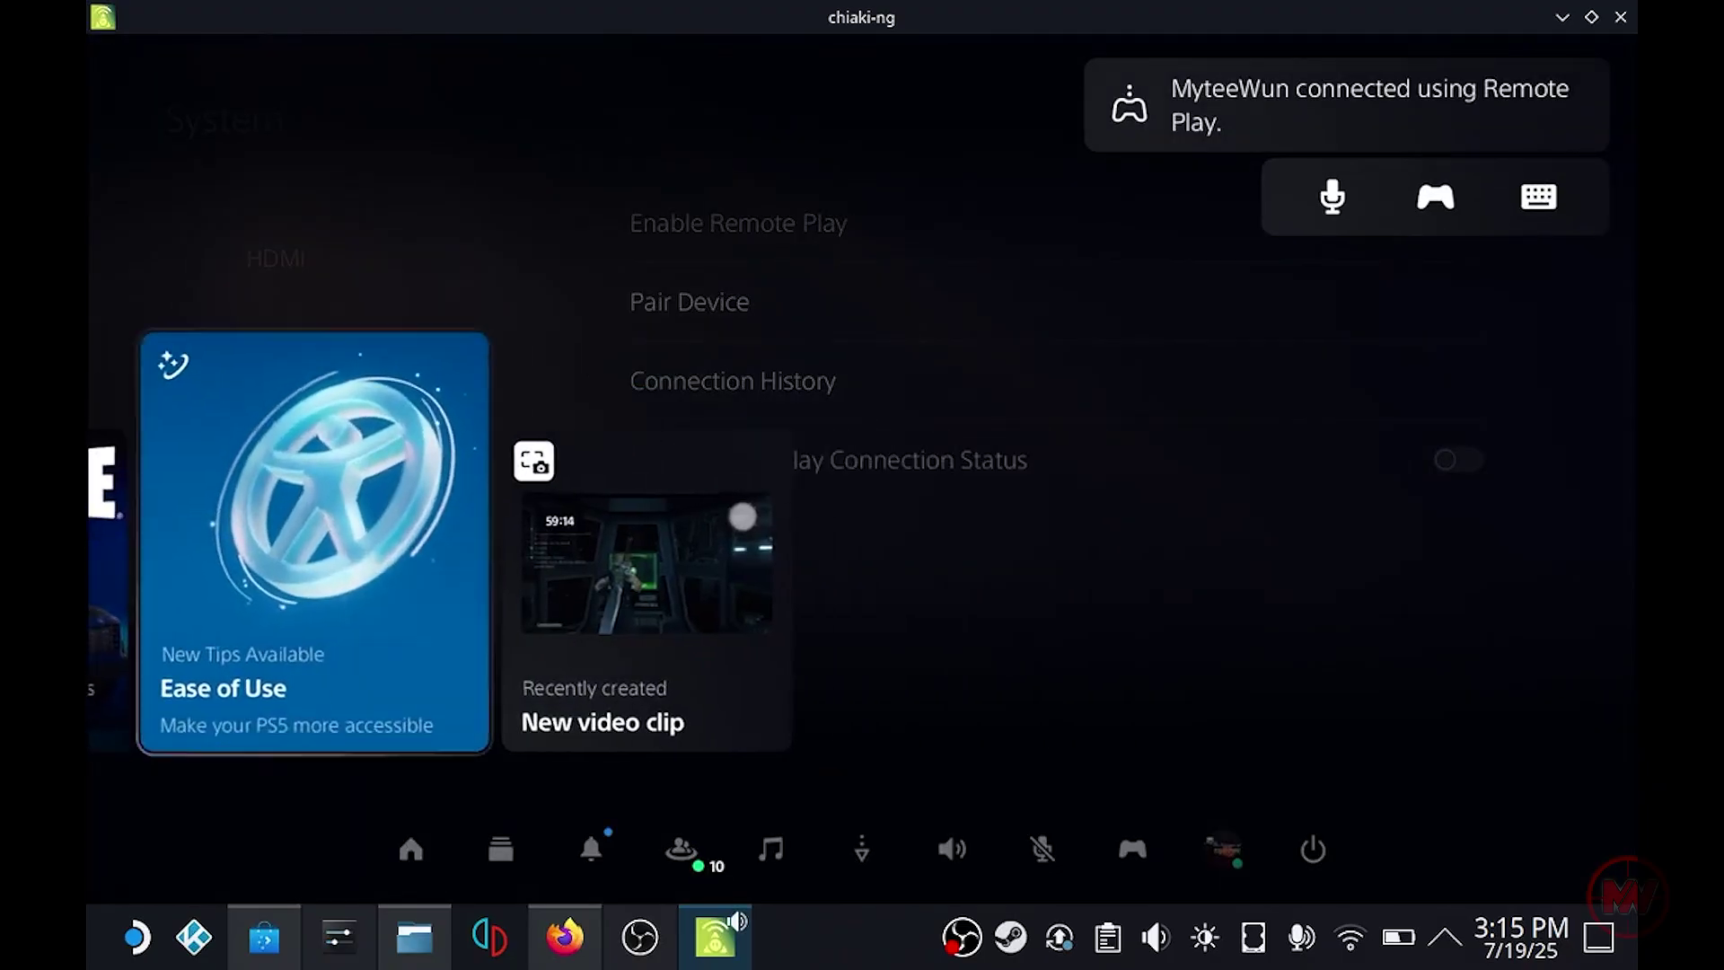
# Test the streamed controls by moving back and forth through the control centre options, and close the control centre.
pyautogui.press('Down')
pyautogui.press('Right')
pyautogui.press('Right')
pyautogui.press('Right')
pyautogui.press('Right')
pyautogui.press('Right')
pyautogui.press('Right')
pyautogui.press('Right')
pyautogui.press('Right')
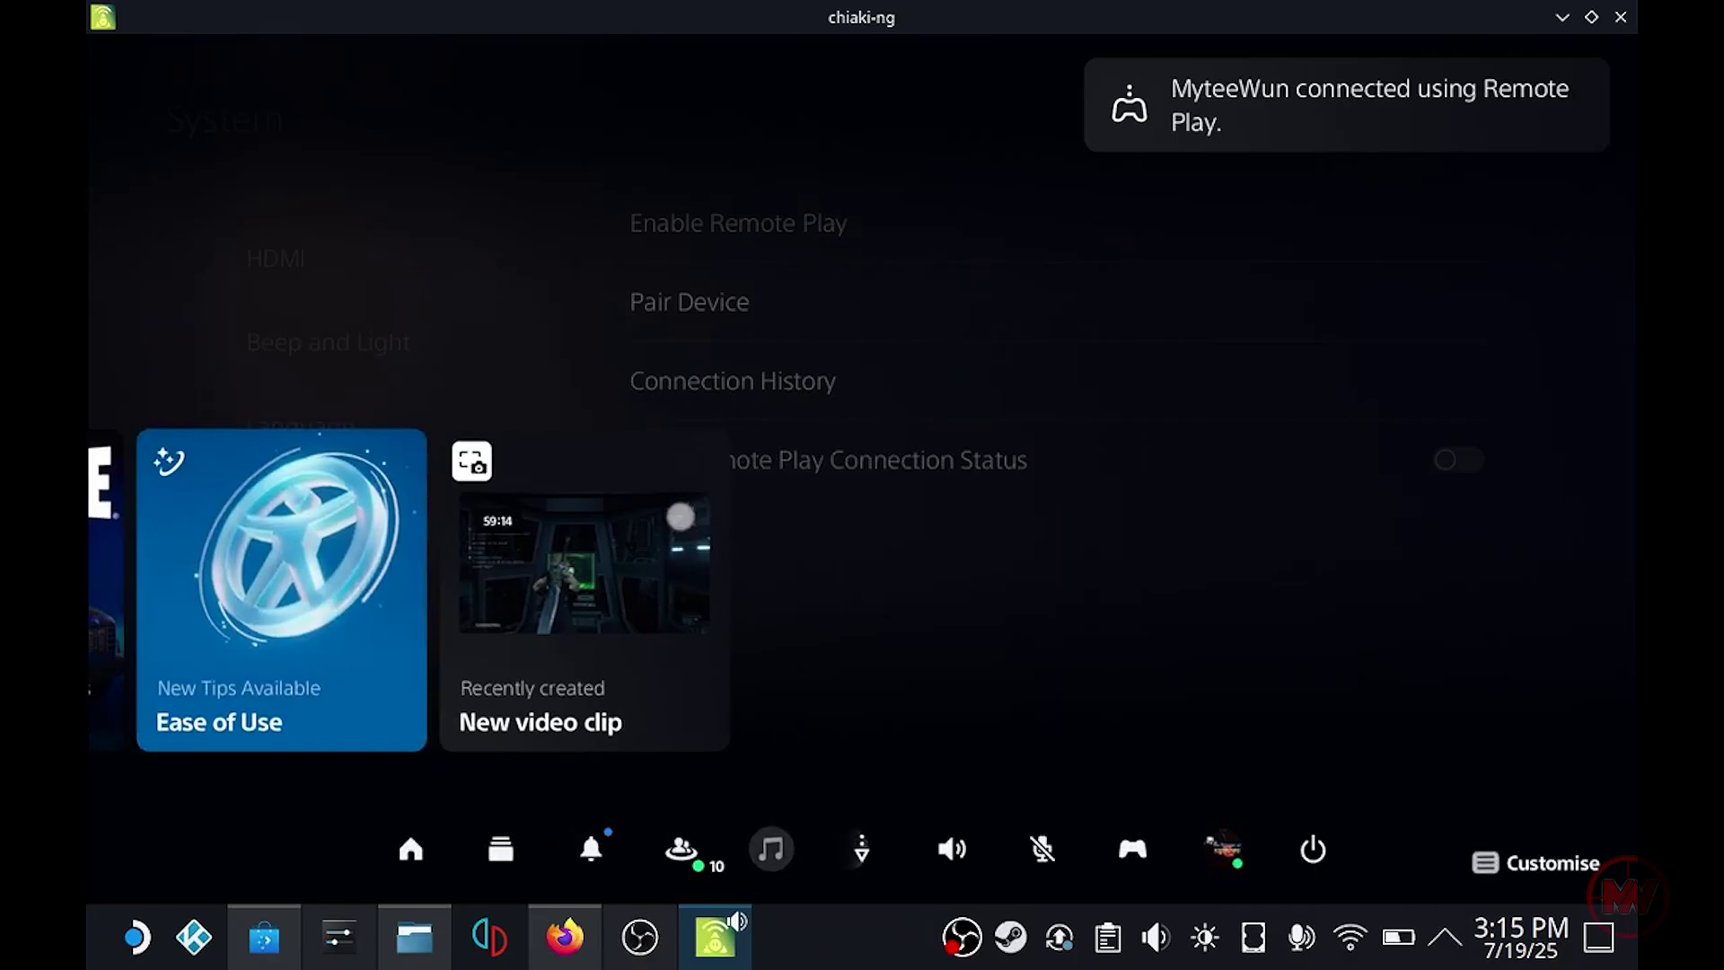
pyautogui.press('Left')
pyautogui.press('Left')
pyautogui.press('Left')
pyautogui.press('Left')
pyautogui.press('Left')
pyautogui.press('Left')
pyautogui.press('Left')
pyautogui.press('Left')
pyautogui.press('Left')
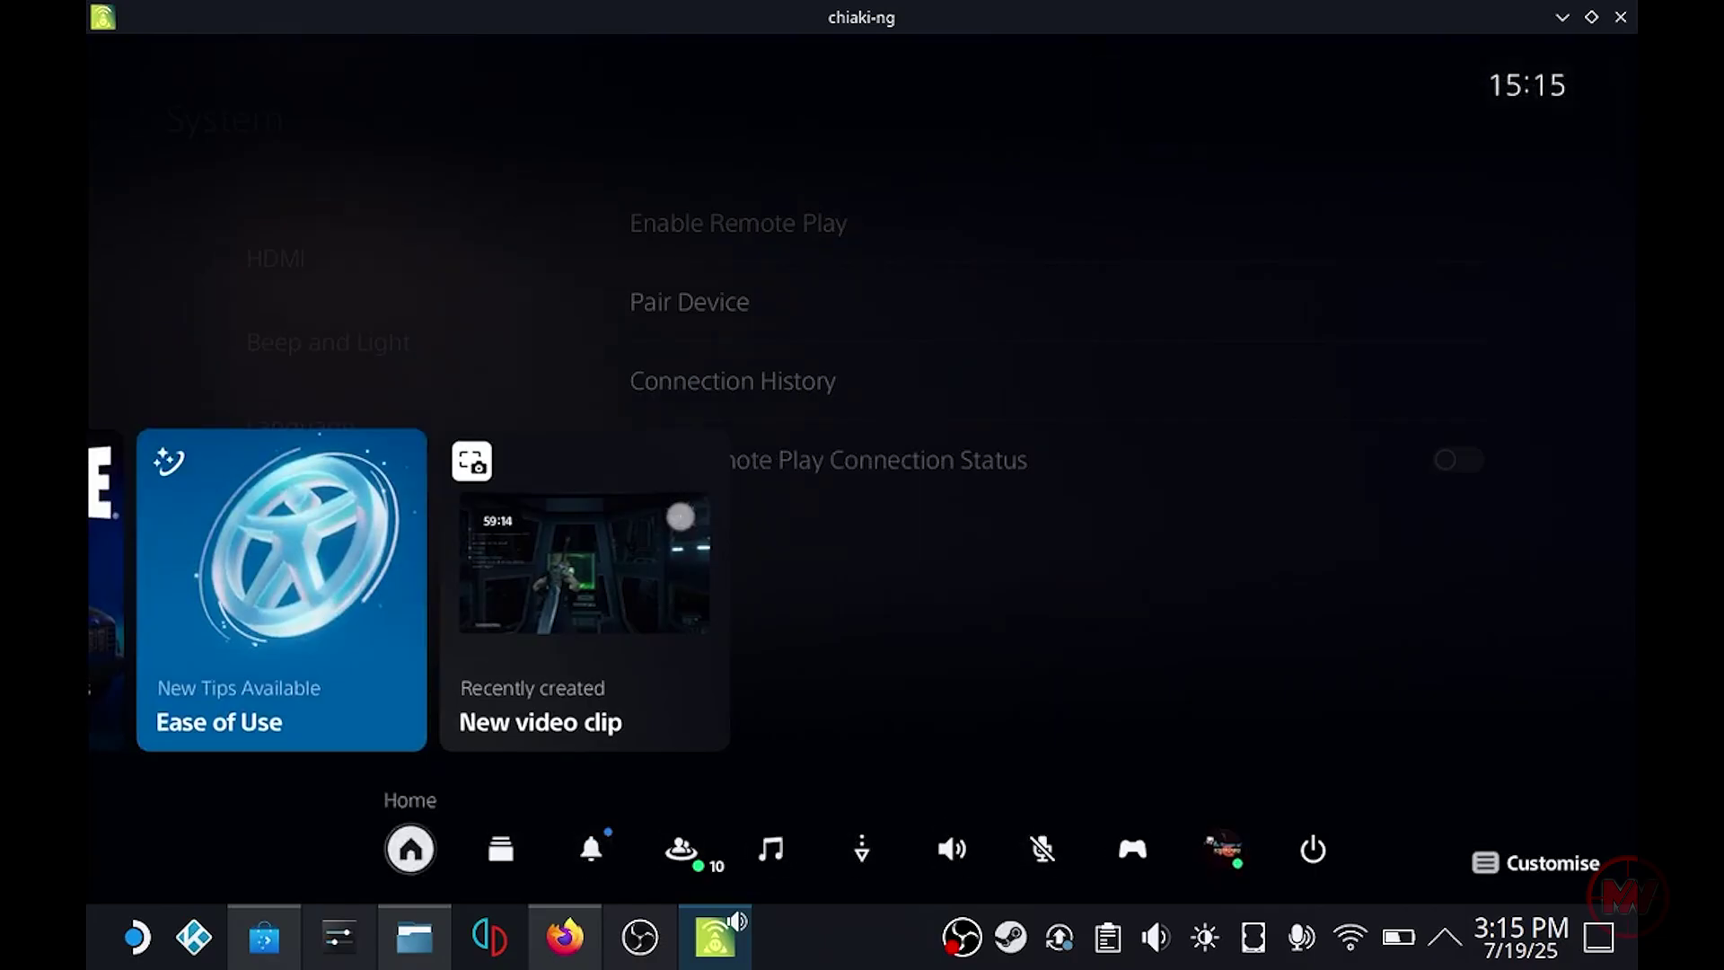
pyautogui.press('Right')
pyautogui.press('Escape')
# Browse up and down through the PS5's System settings categories over the stream to check responsiveness.
pyautogui.press('Up')
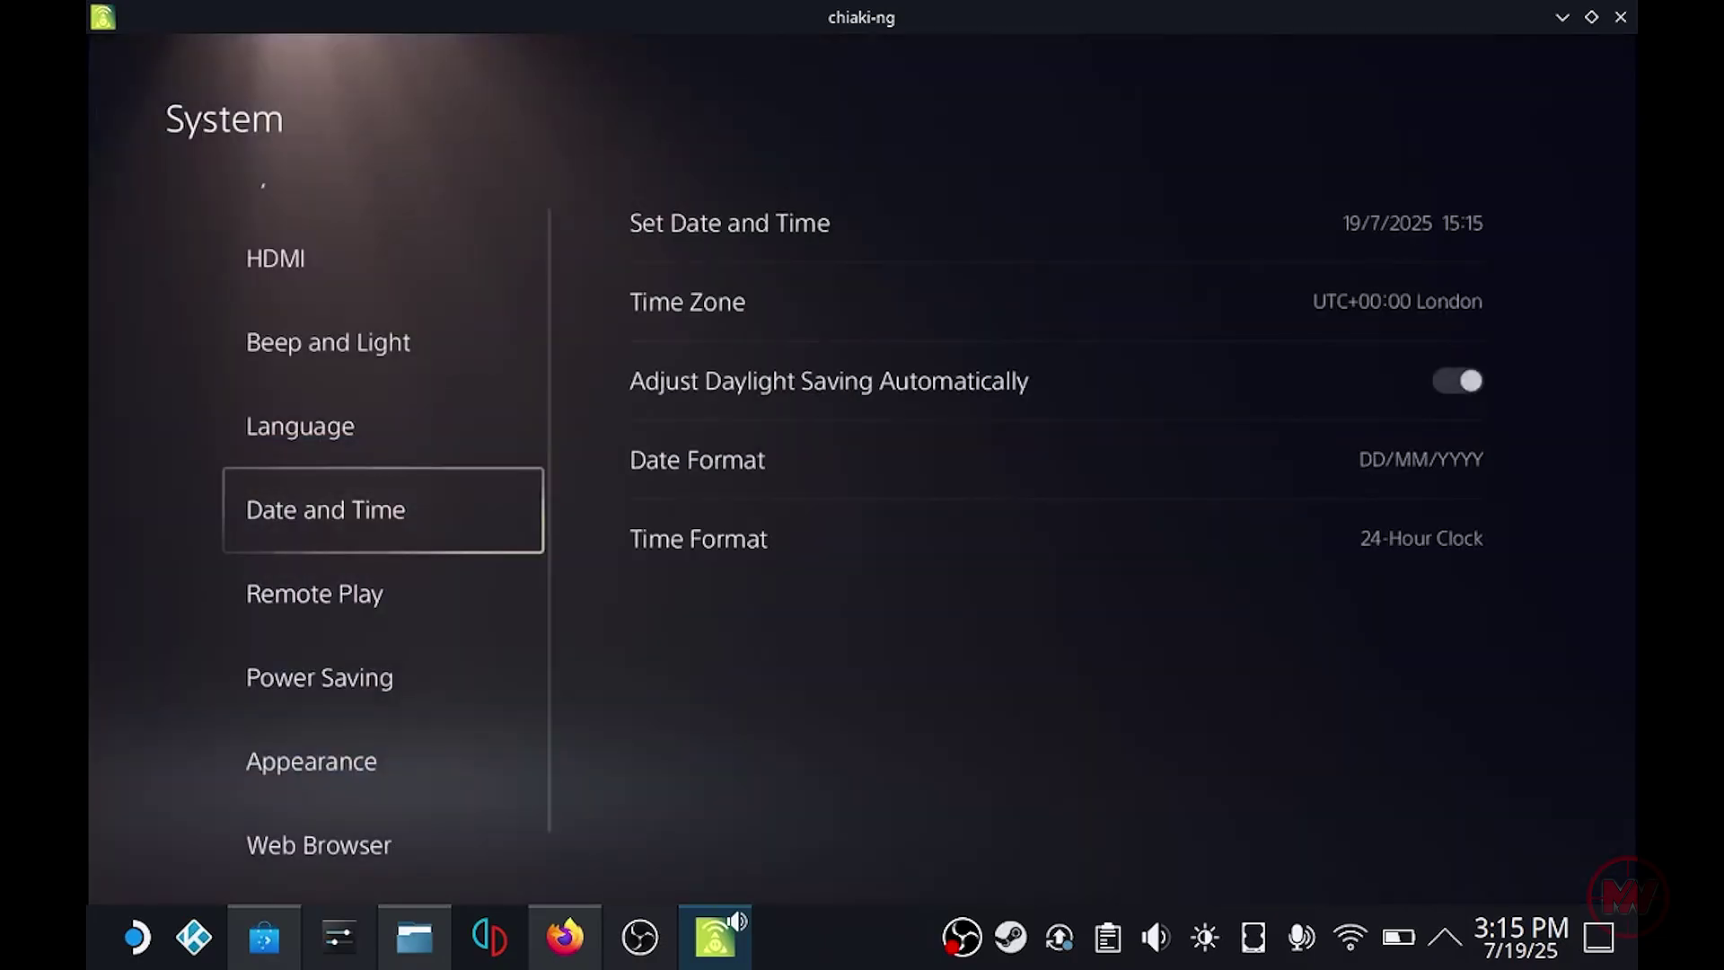
pyautogui.press('Down')
pyautogui.press('Down')
pyautogui.press('Down')
pyautogui.press('Down')
pyautogui.press('Up')
pyautogui.press('Up')
pyautogui.press('Up')
pyautogui.press('Up')
pyautogui.press('Up')
pyautogui.press('Up')
pyautogui.press('Up')
pyautogui.press('Up')
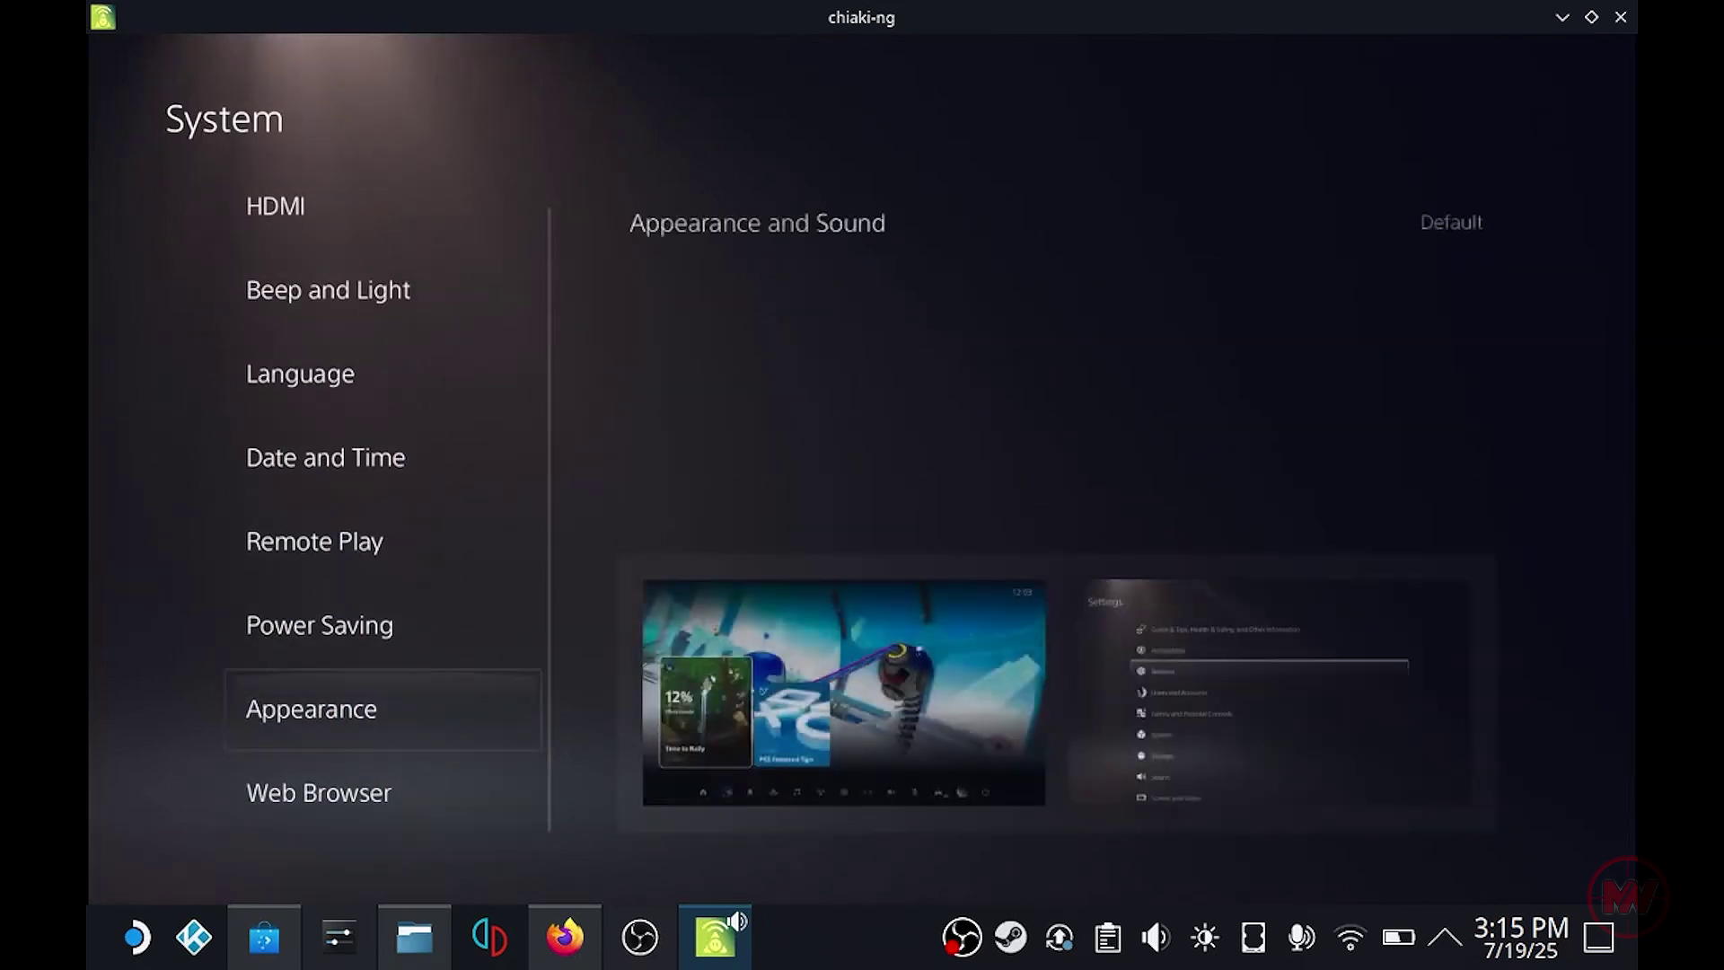
pyautogui.press('Down')
pyautogui.press('Up')
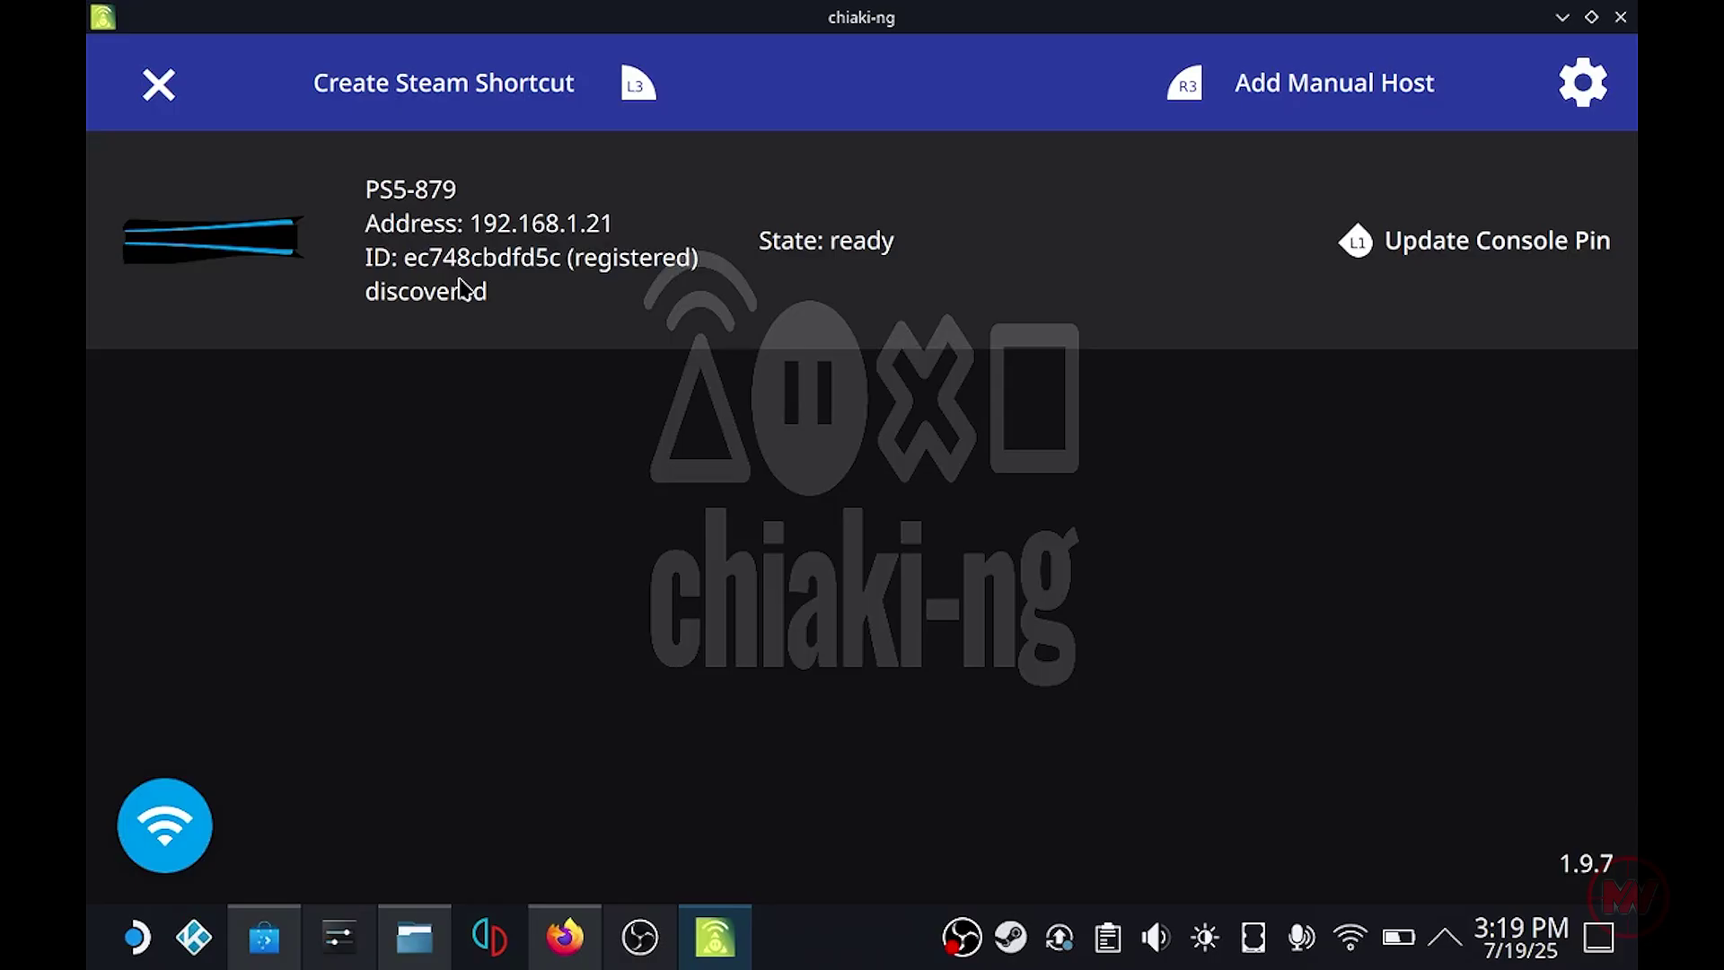
# Reconnect to the registered PS5 and disconnect the session, putting the console into sleep mode.
pyautogui.click(461, 287)
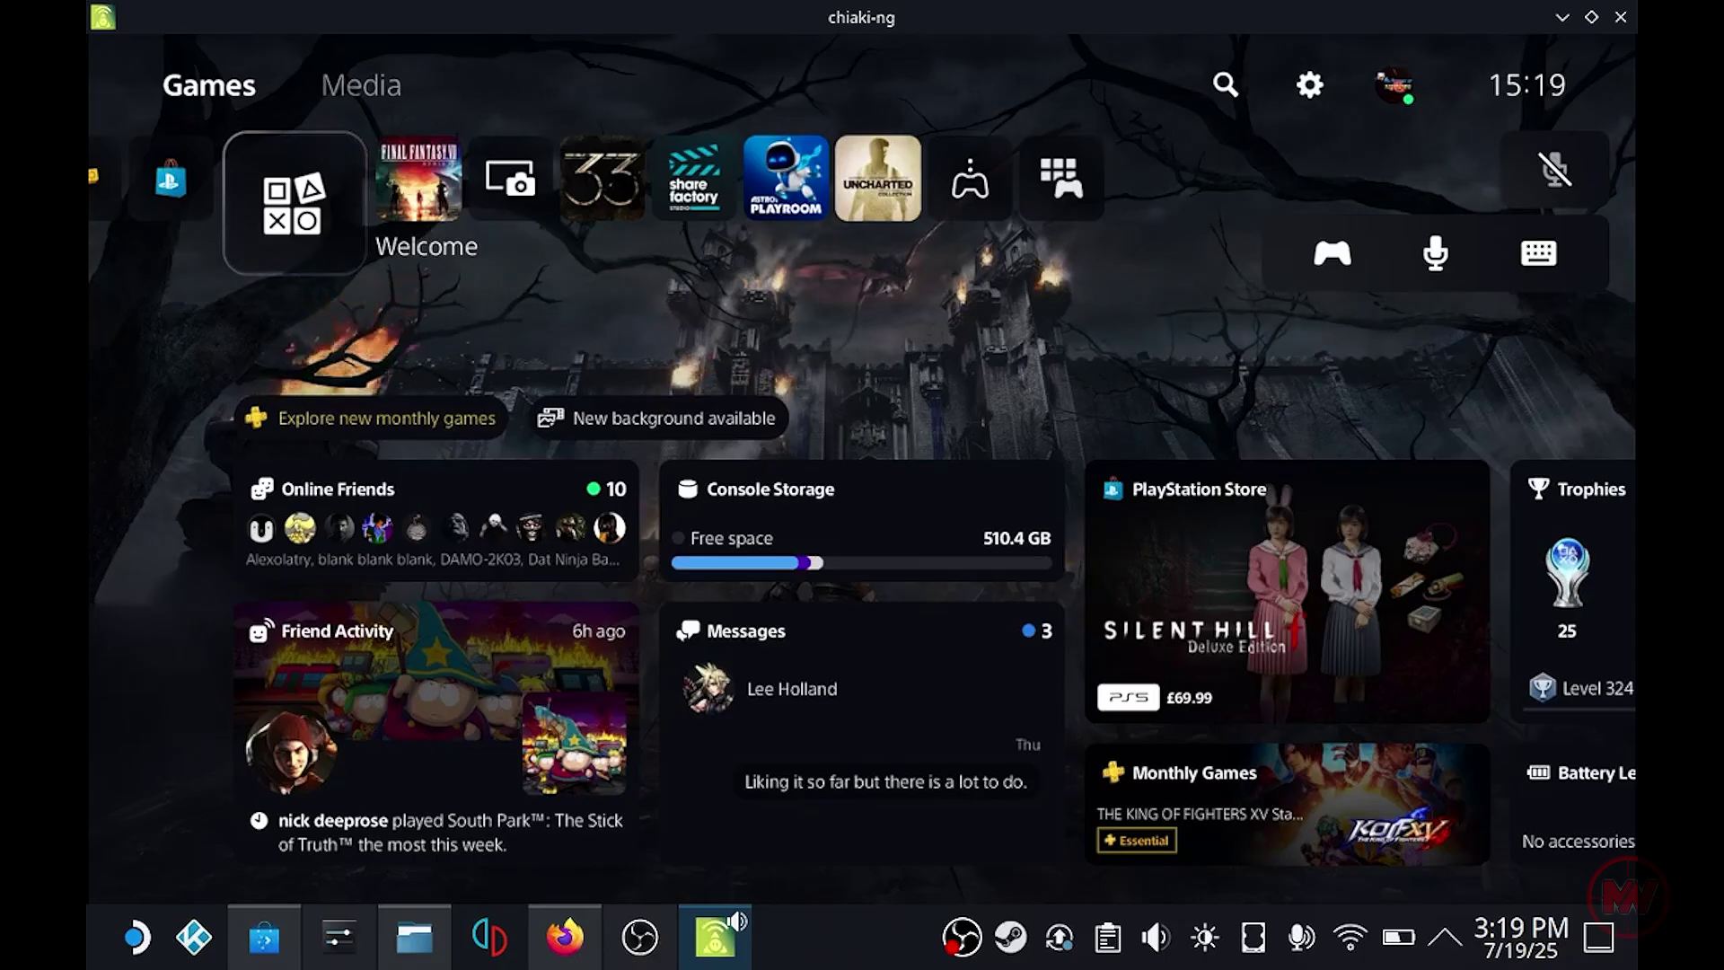
pyautogui.click(743, 961)
pyautogui.click(738, 957)
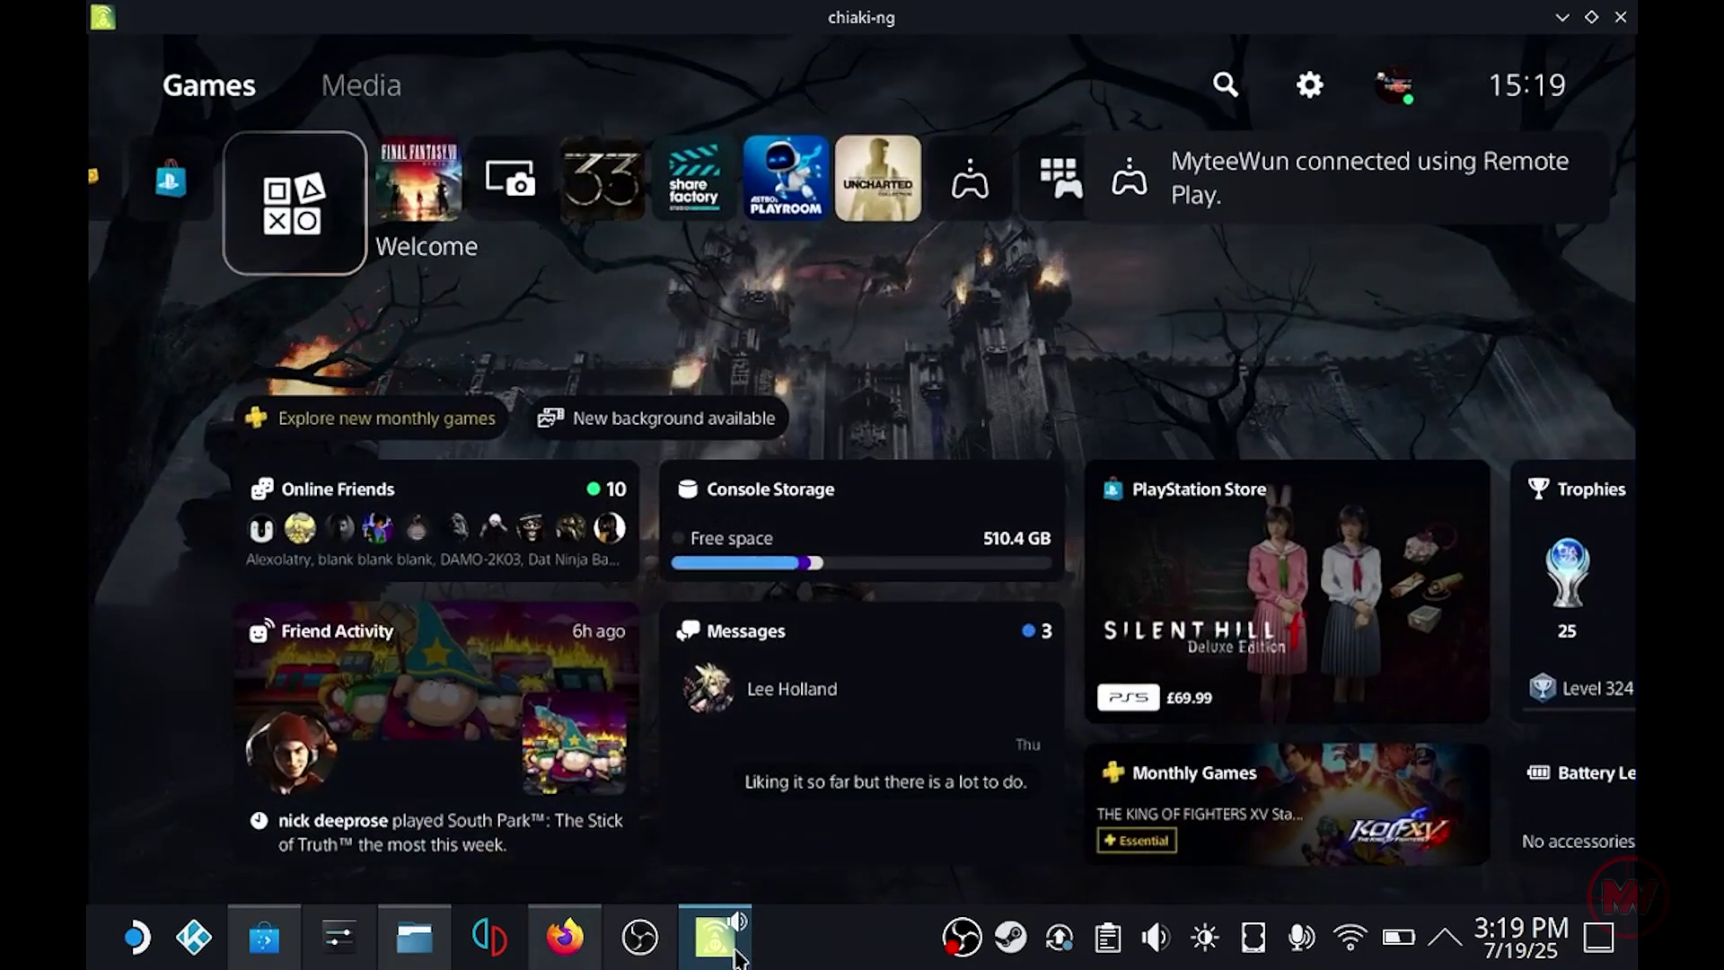
pyautogui.click(1619, 27)
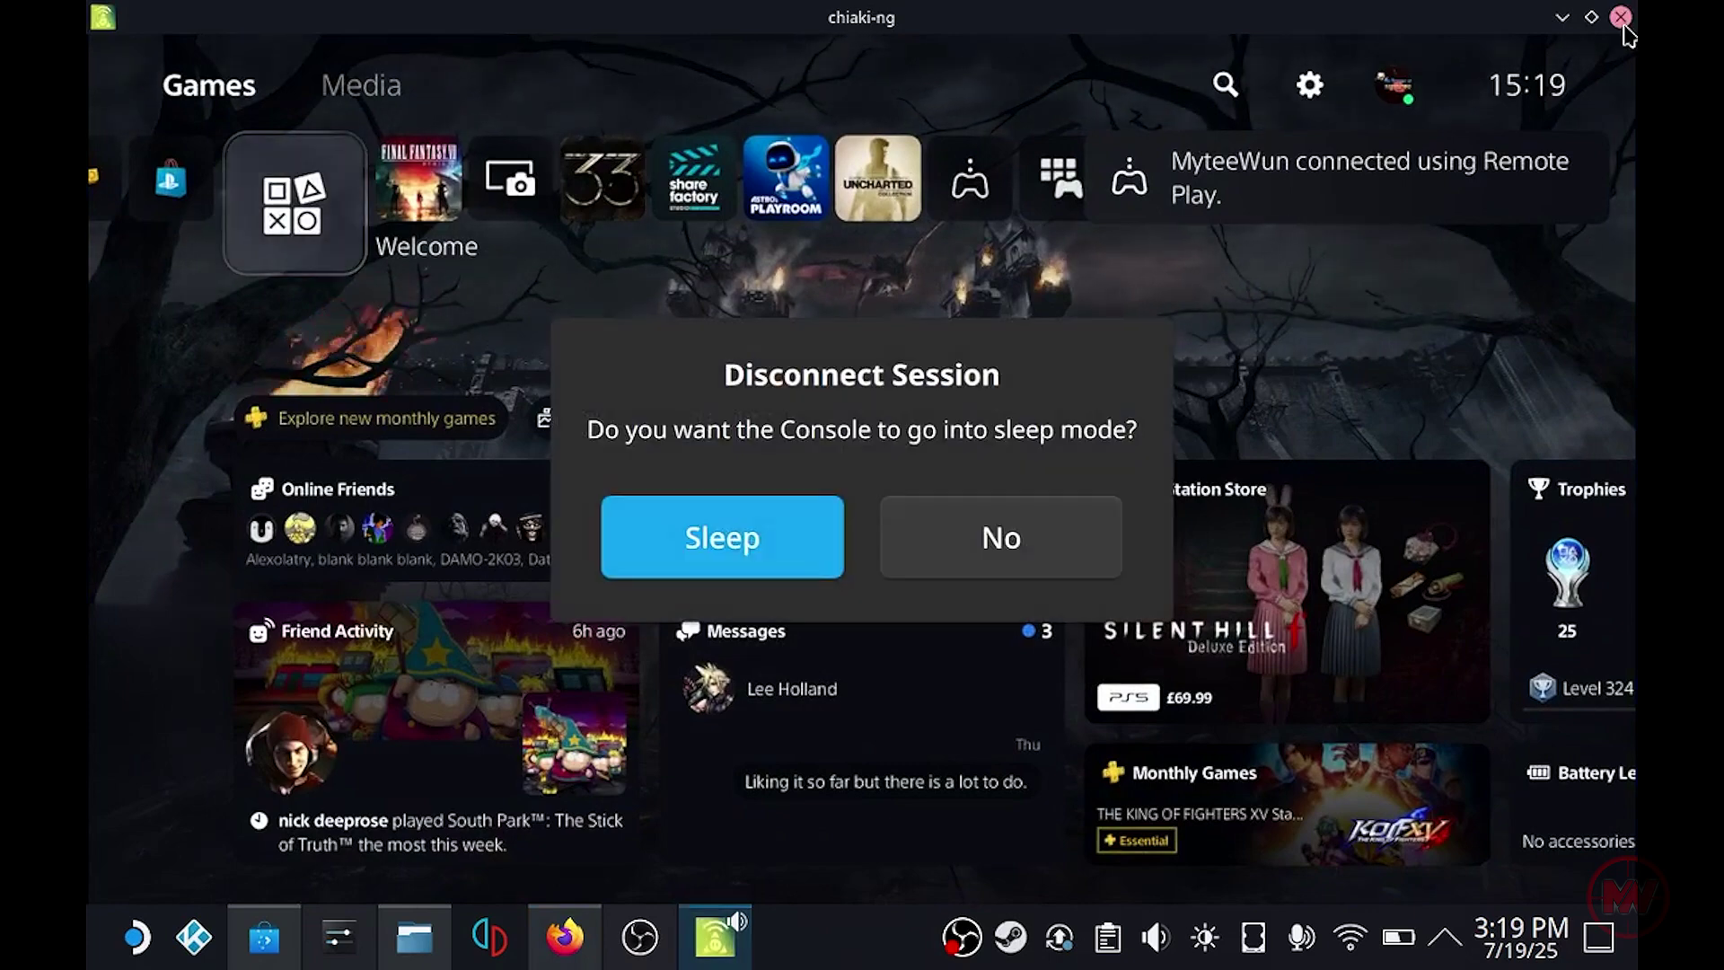
pyautogui.click(787, 561)
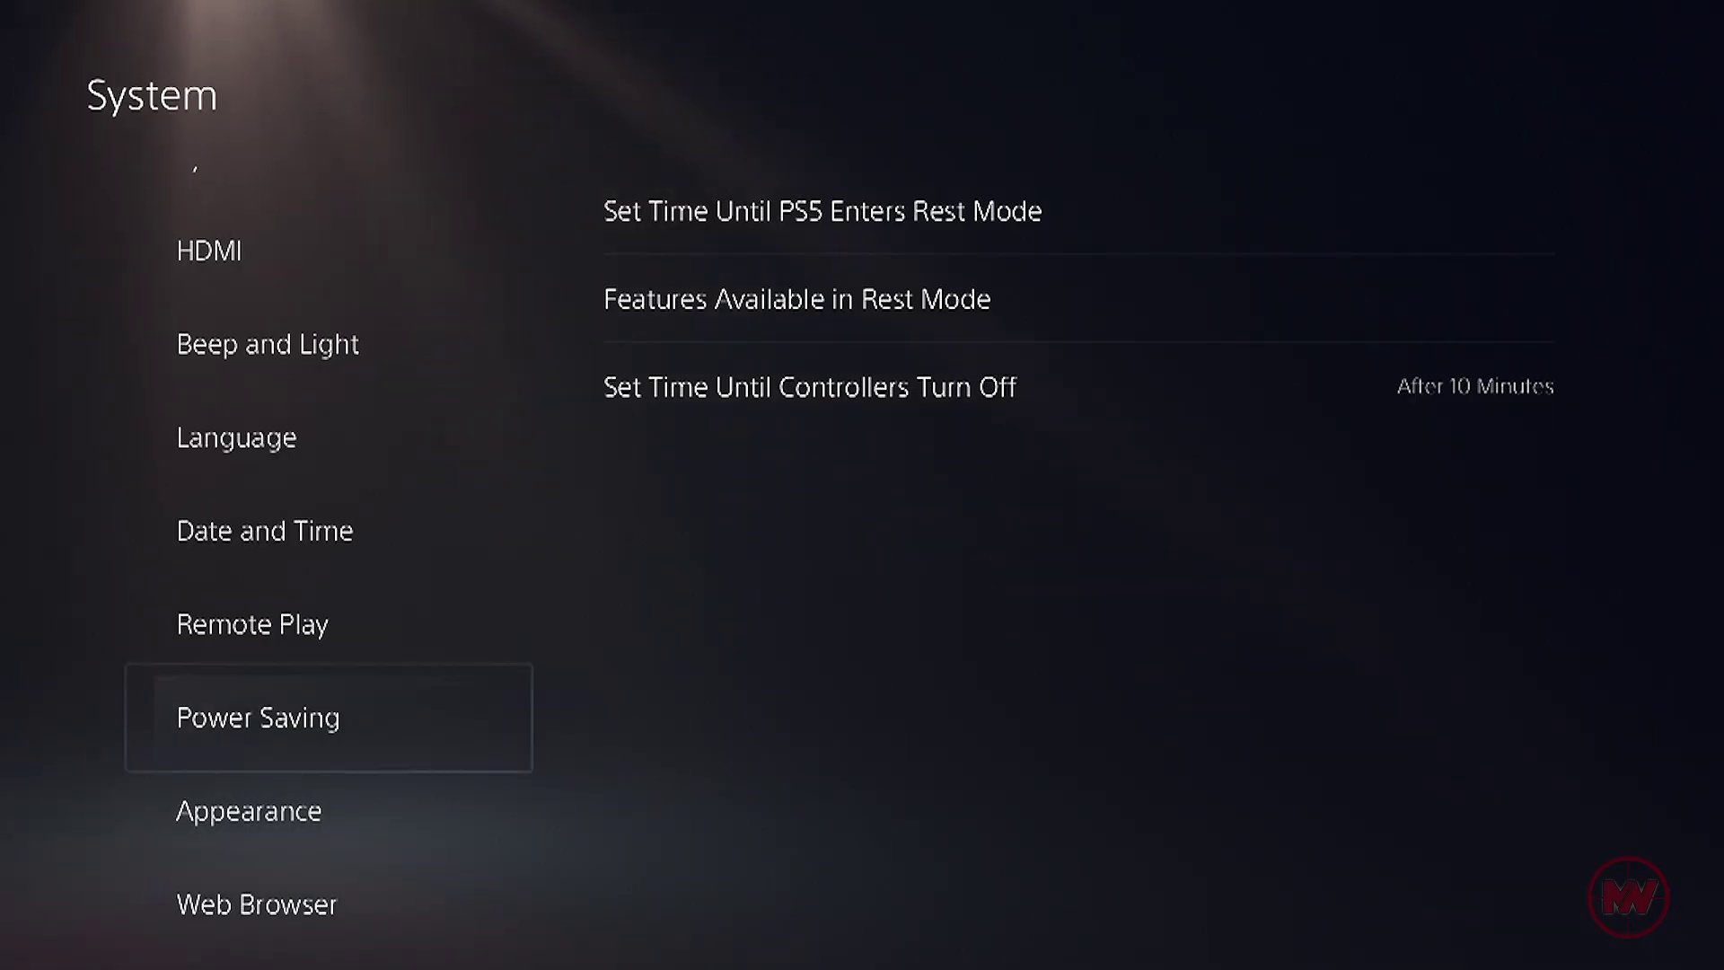
# On the PS5, return to the home screen and open the Power Saving options in the System settings.
pyautogui.press('Escape')
pyautogui.press('Escape')
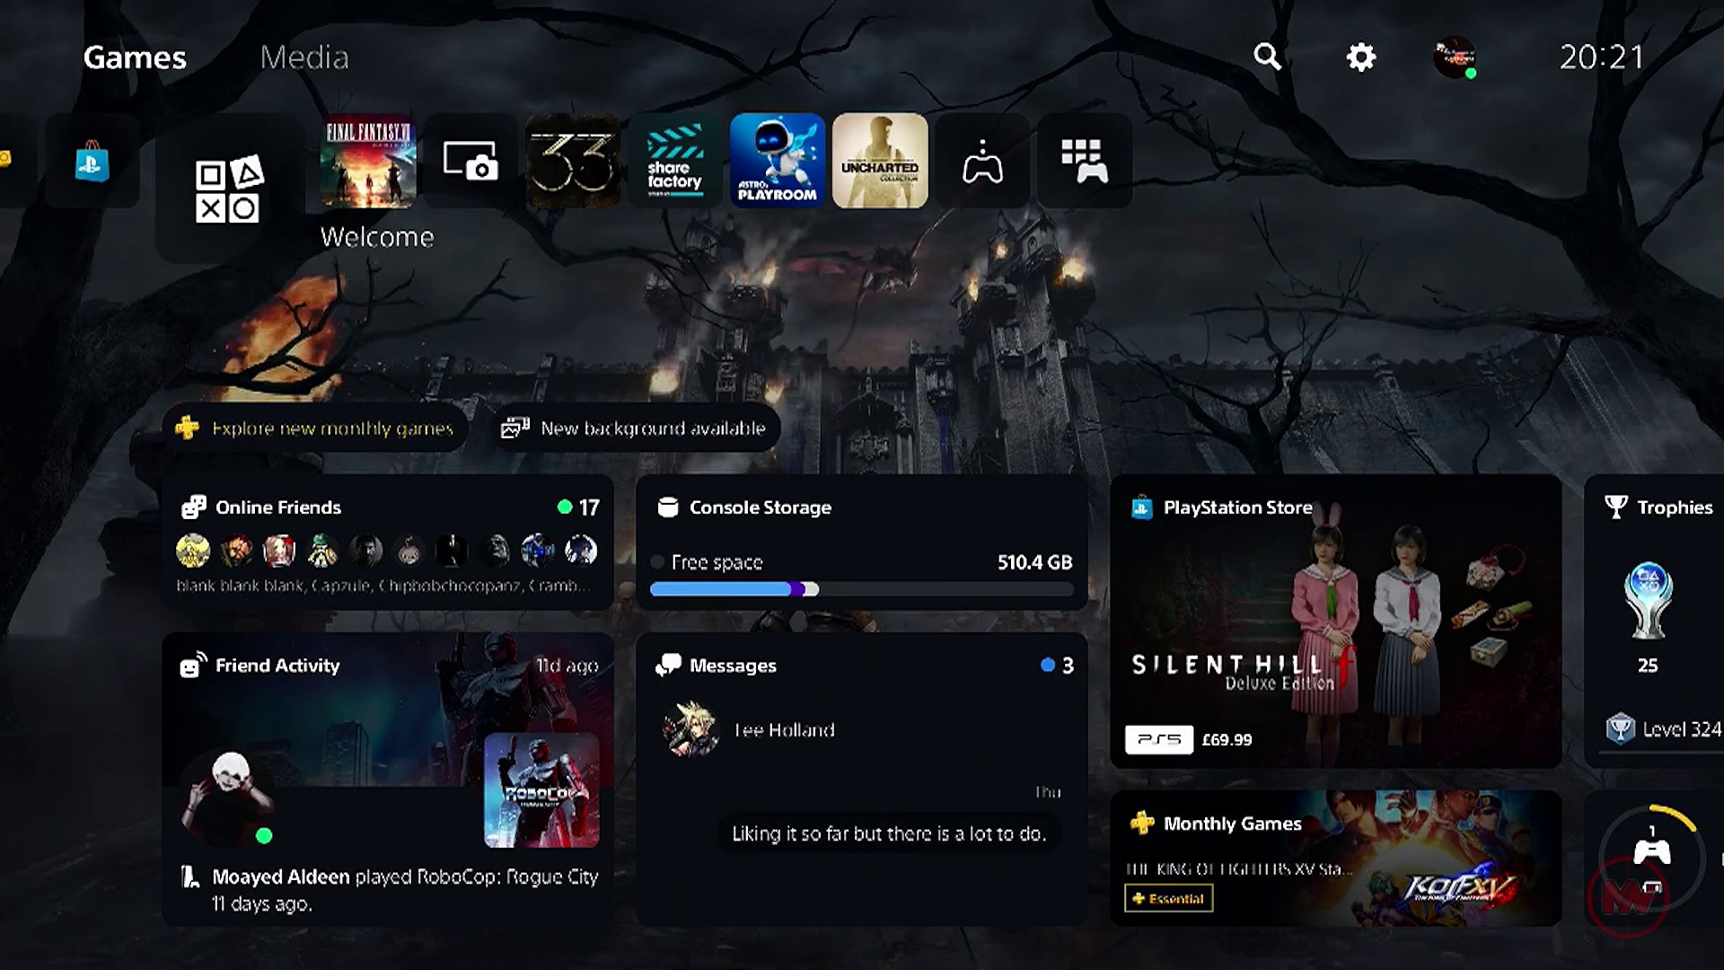
pyautogui.press('Return')
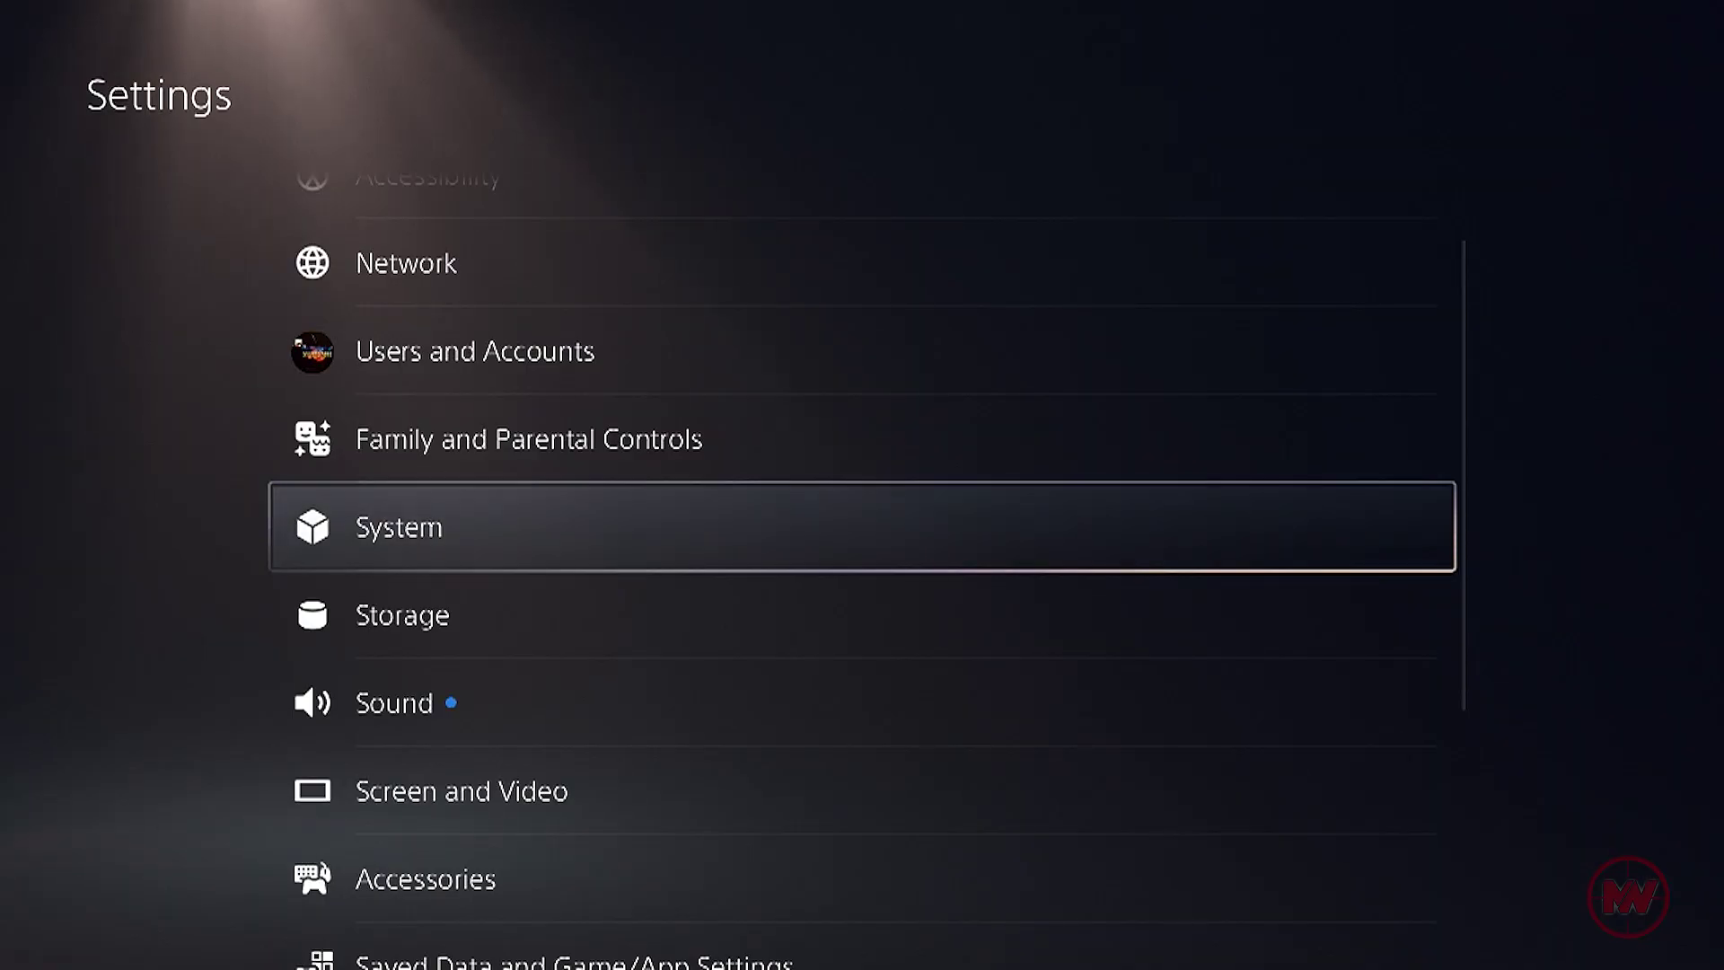
pyautogui.press('Return')
pyautogui.press('Down')
pyautogui.press('Down')
pyautogui.press('Down')
pyautogui.press('Down')
pyautogui.press('Down')
pyautogui.press('Down')
pyautogui.press('Up')
pyautogui.press('Down')
pyautogui.press('Right')
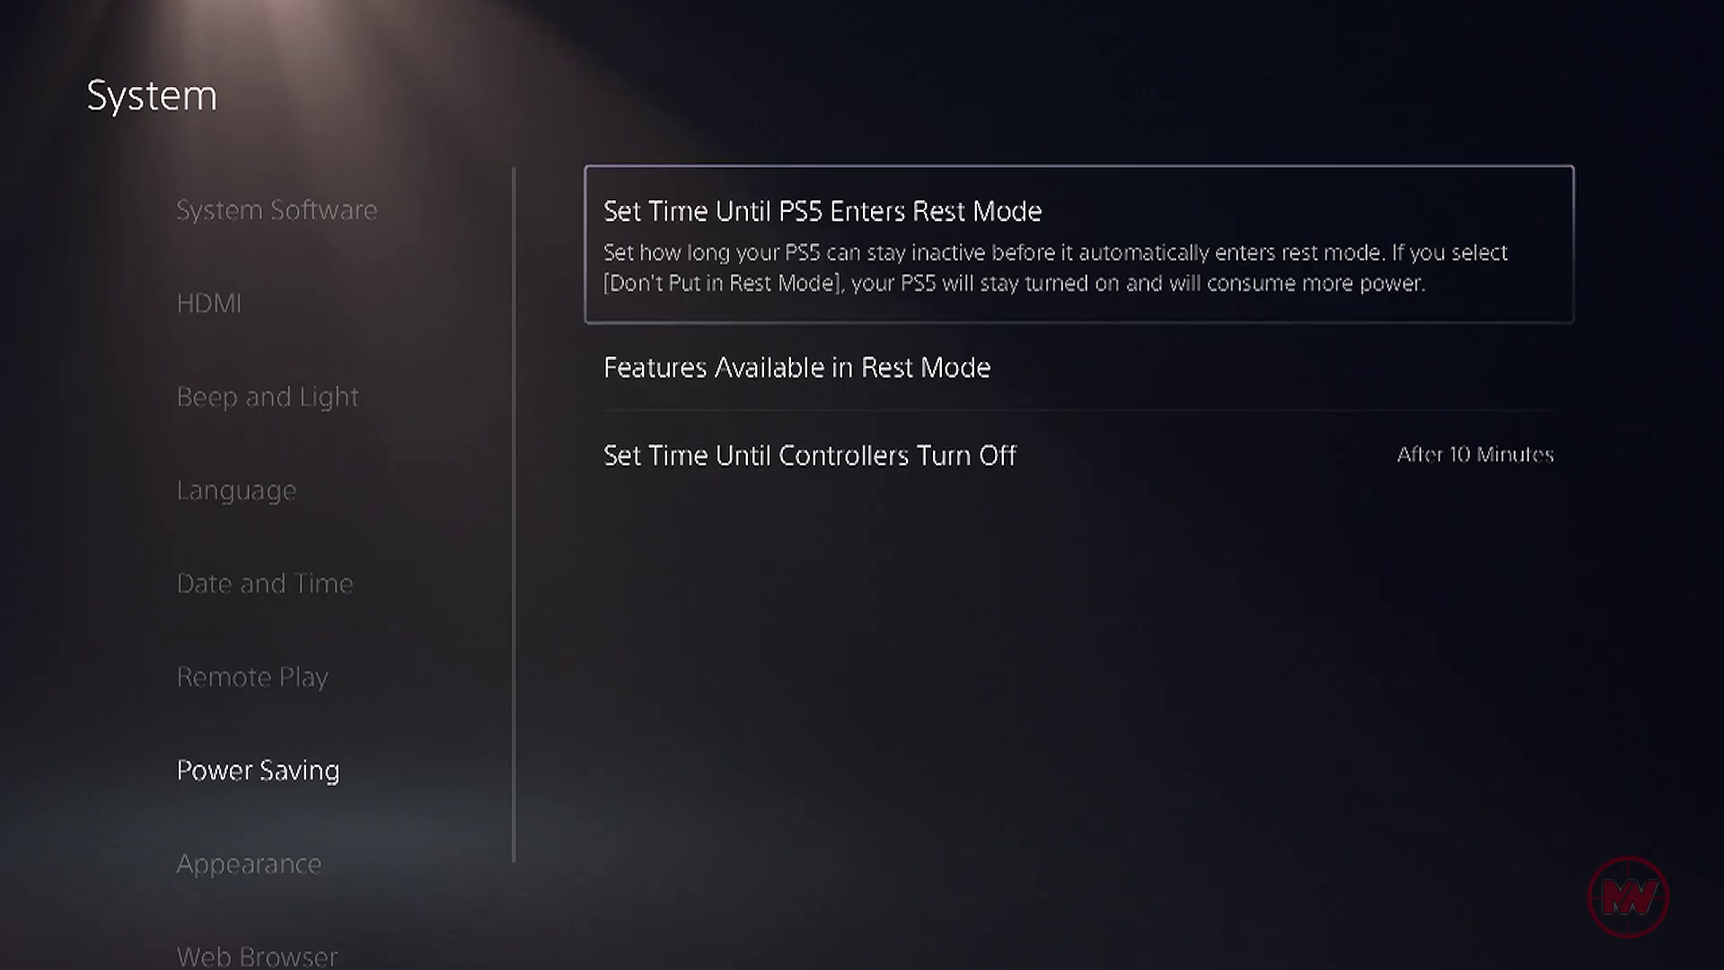
# Turn on Stay Connected to the Internet and Enable Turning On PS5 from Network in Features Available in Rest Mode.
pyautogui.press('Down')
pyautogui.press('Return')
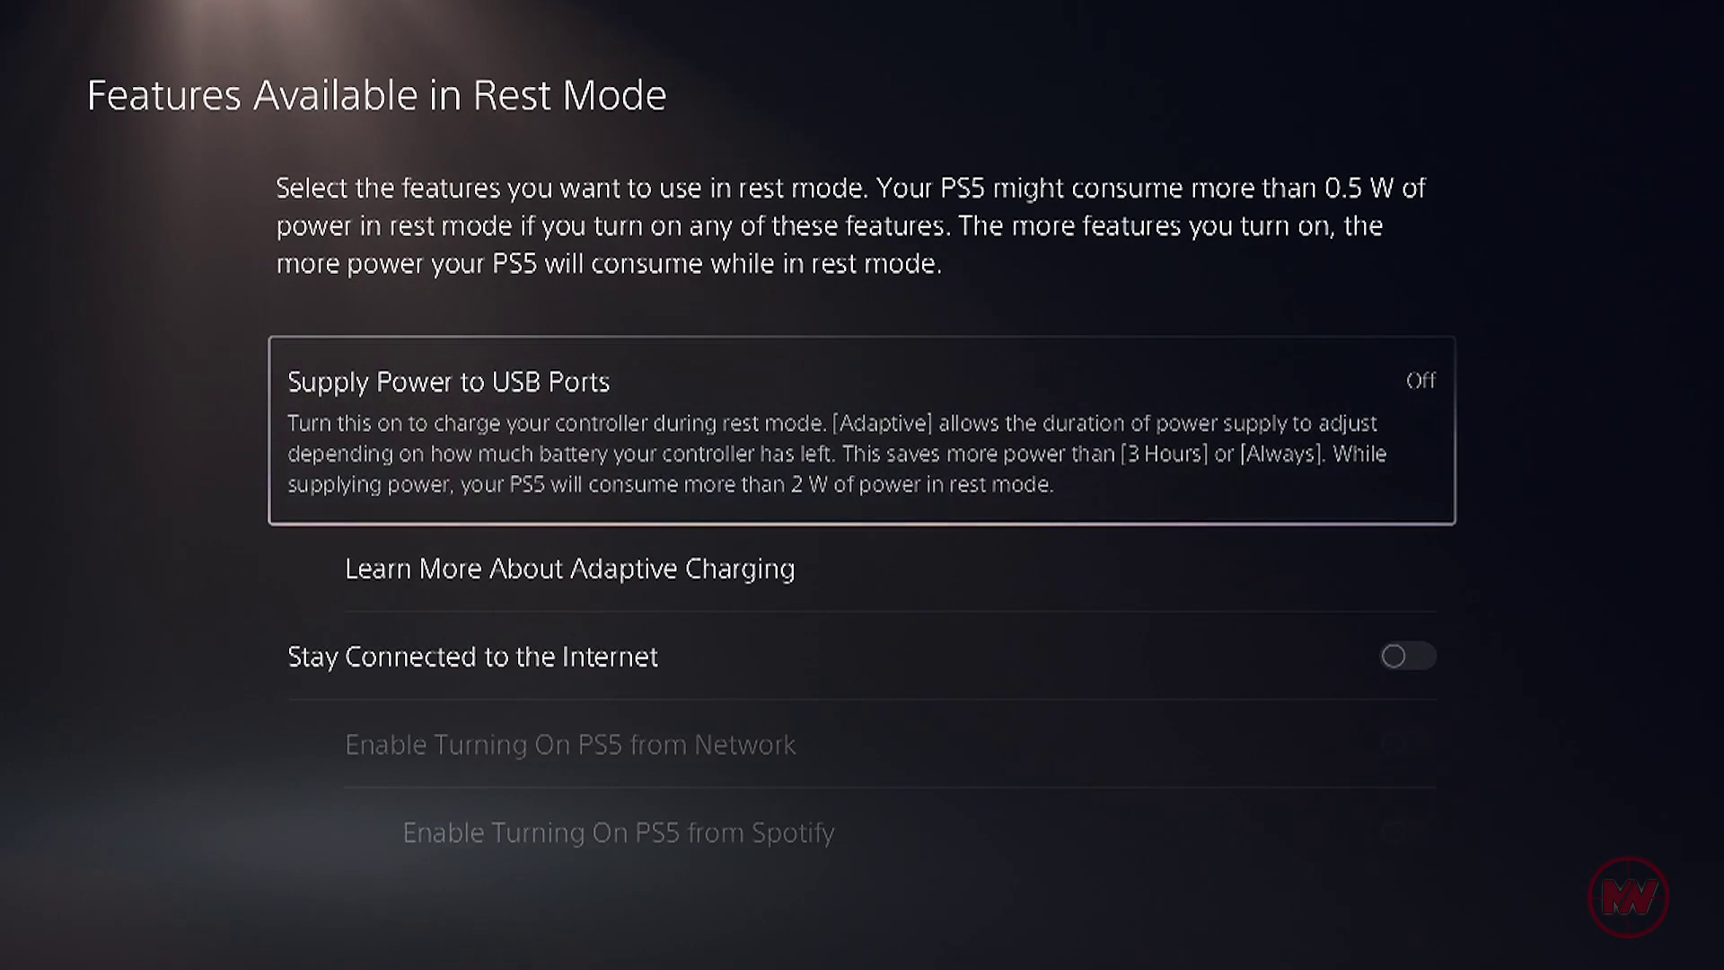
pyautogui.press('Down')
pyautogui.press('Down')
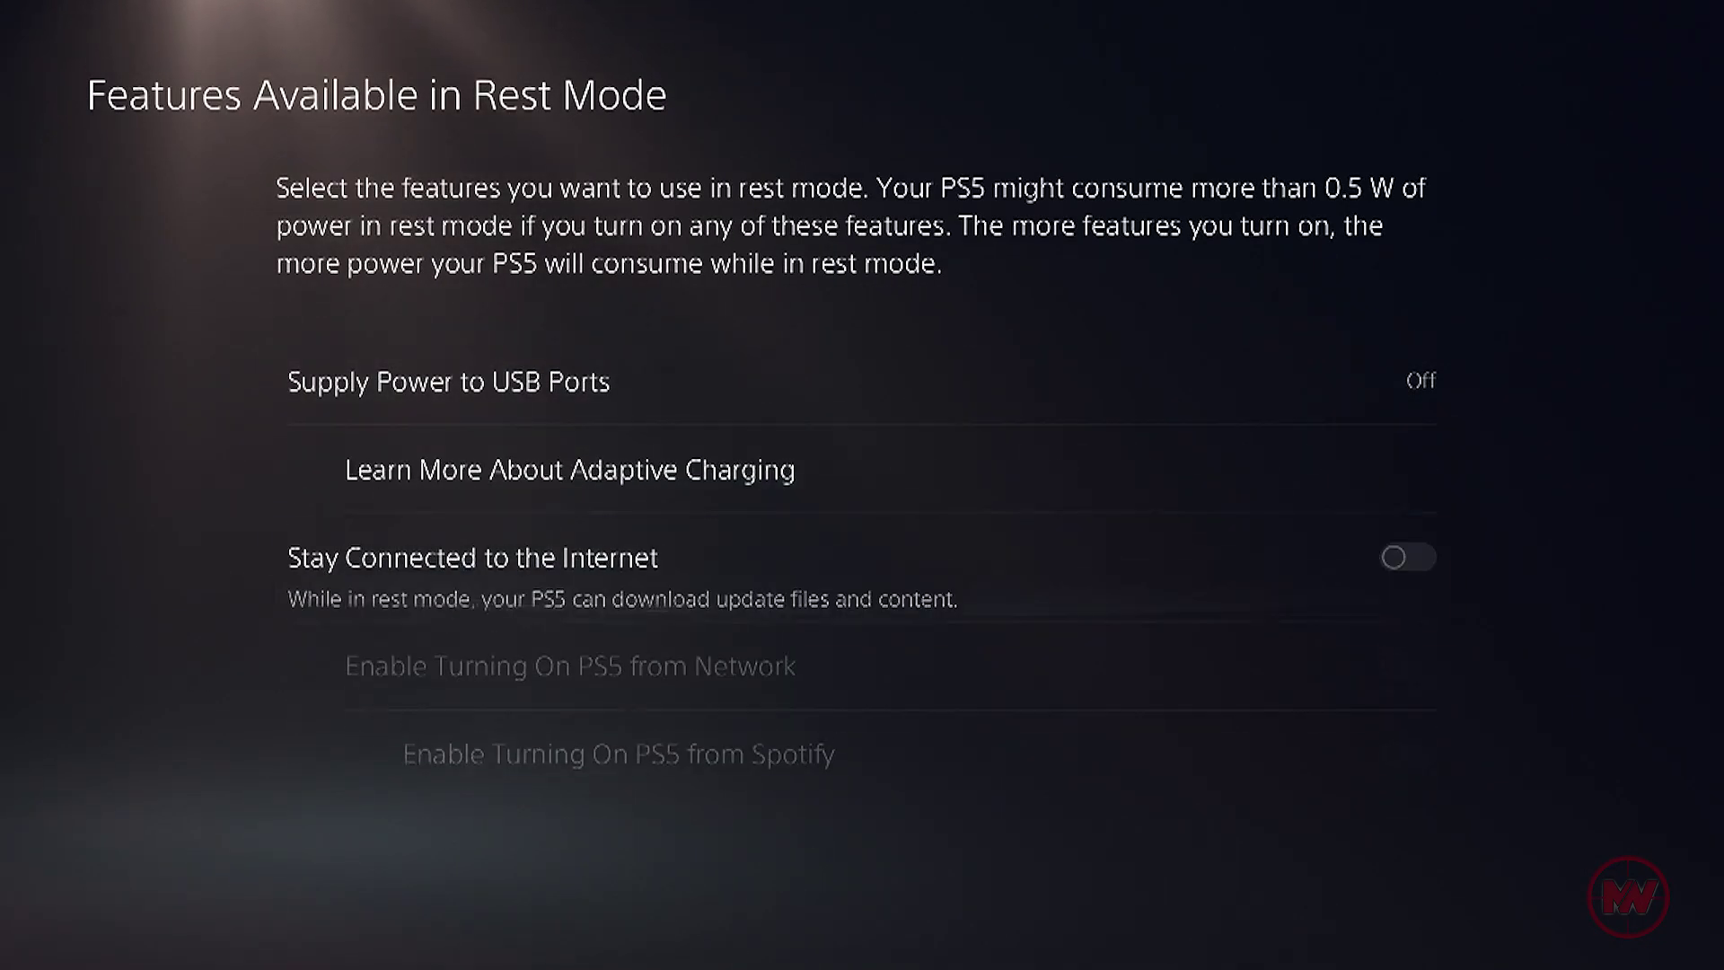
pyautogui.press('Return')
pyautogui.press('Down')
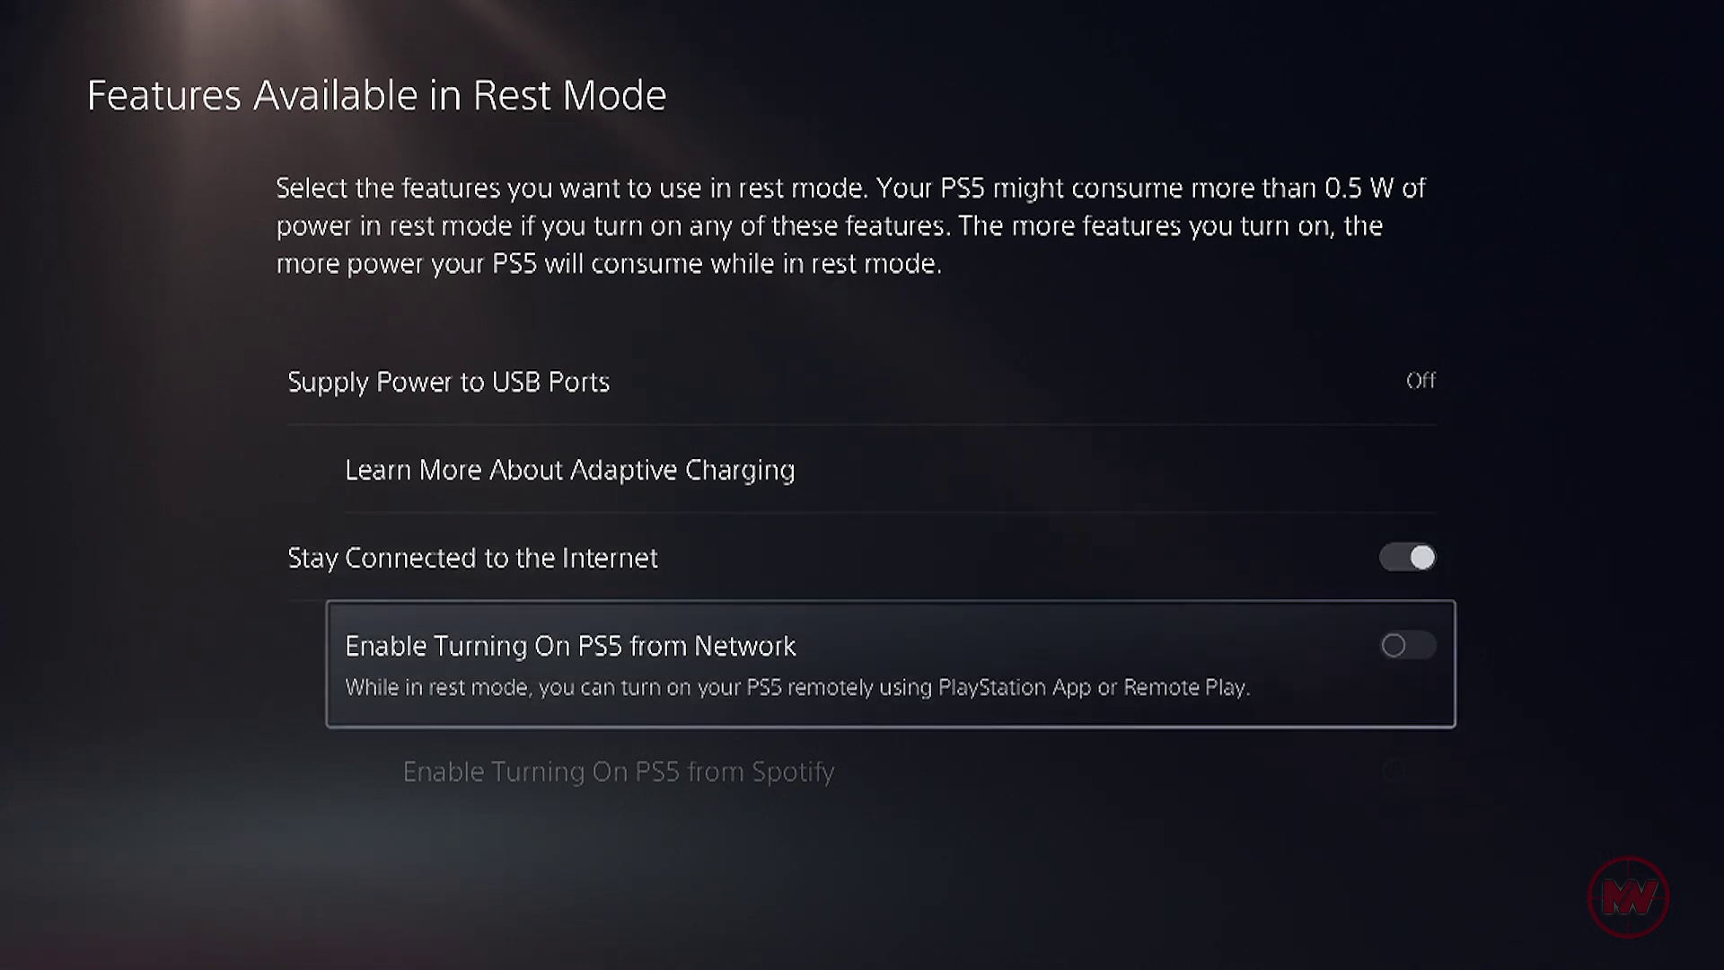
pyautogui.press('Return')
pyautogui.press('Down')
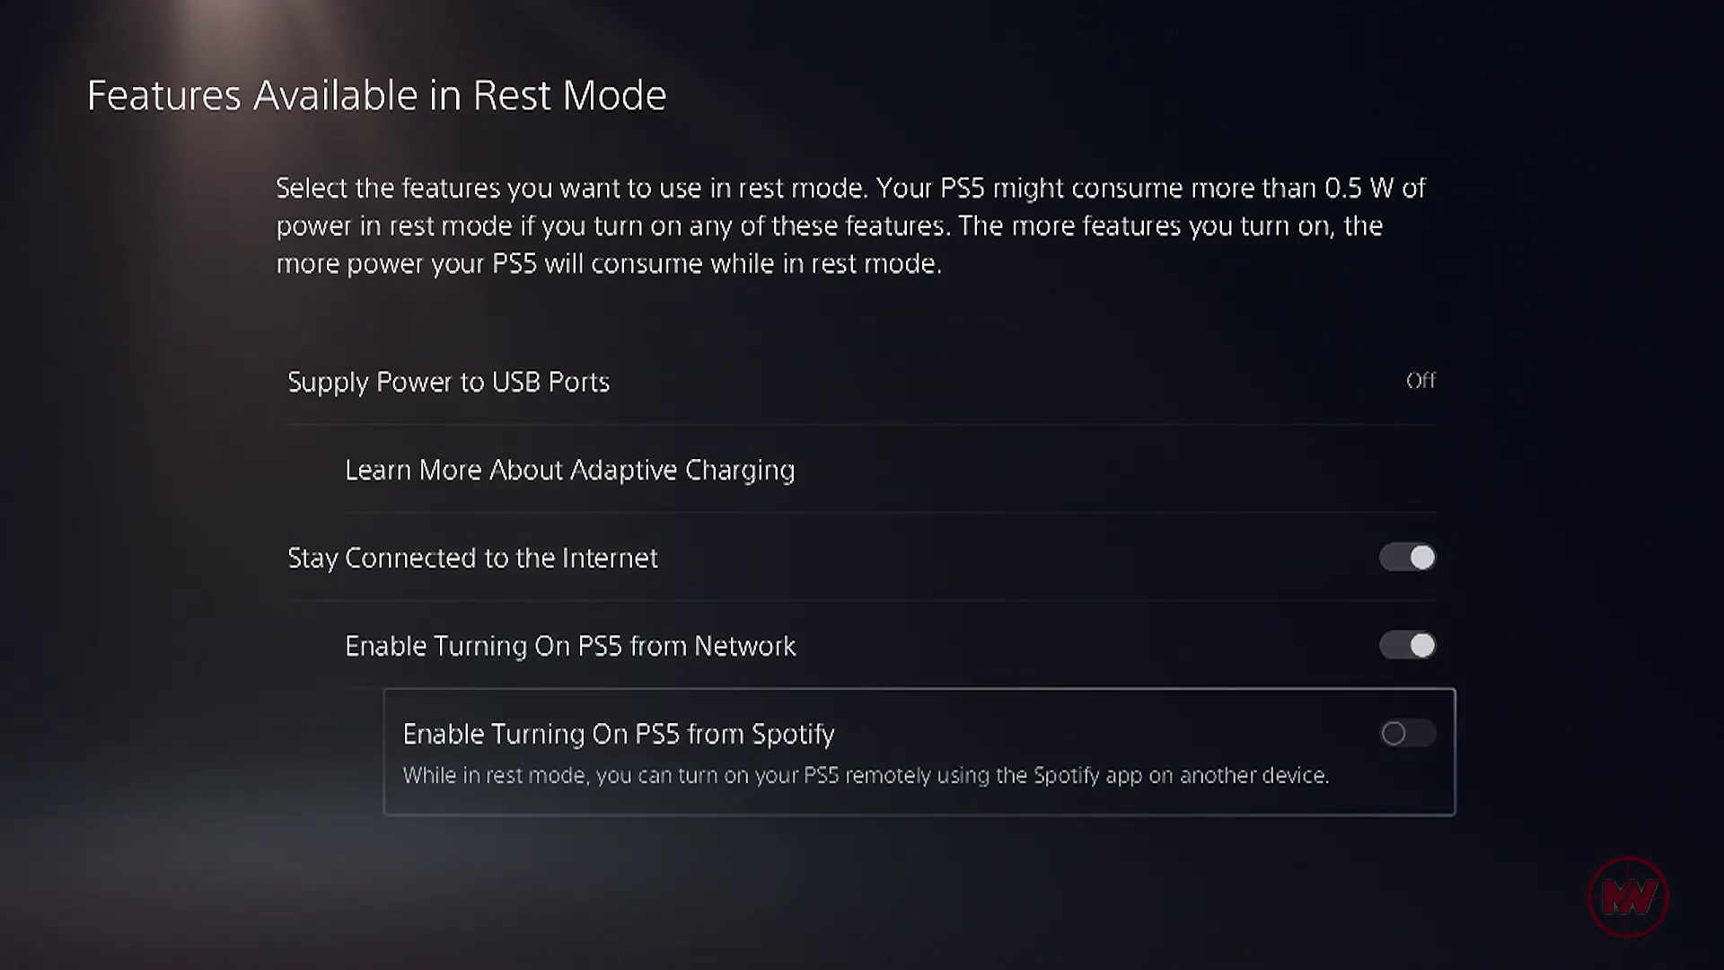
# Go back over the rest mode feature options and leave the PS5's System settings.
pyautogui.press('Up')
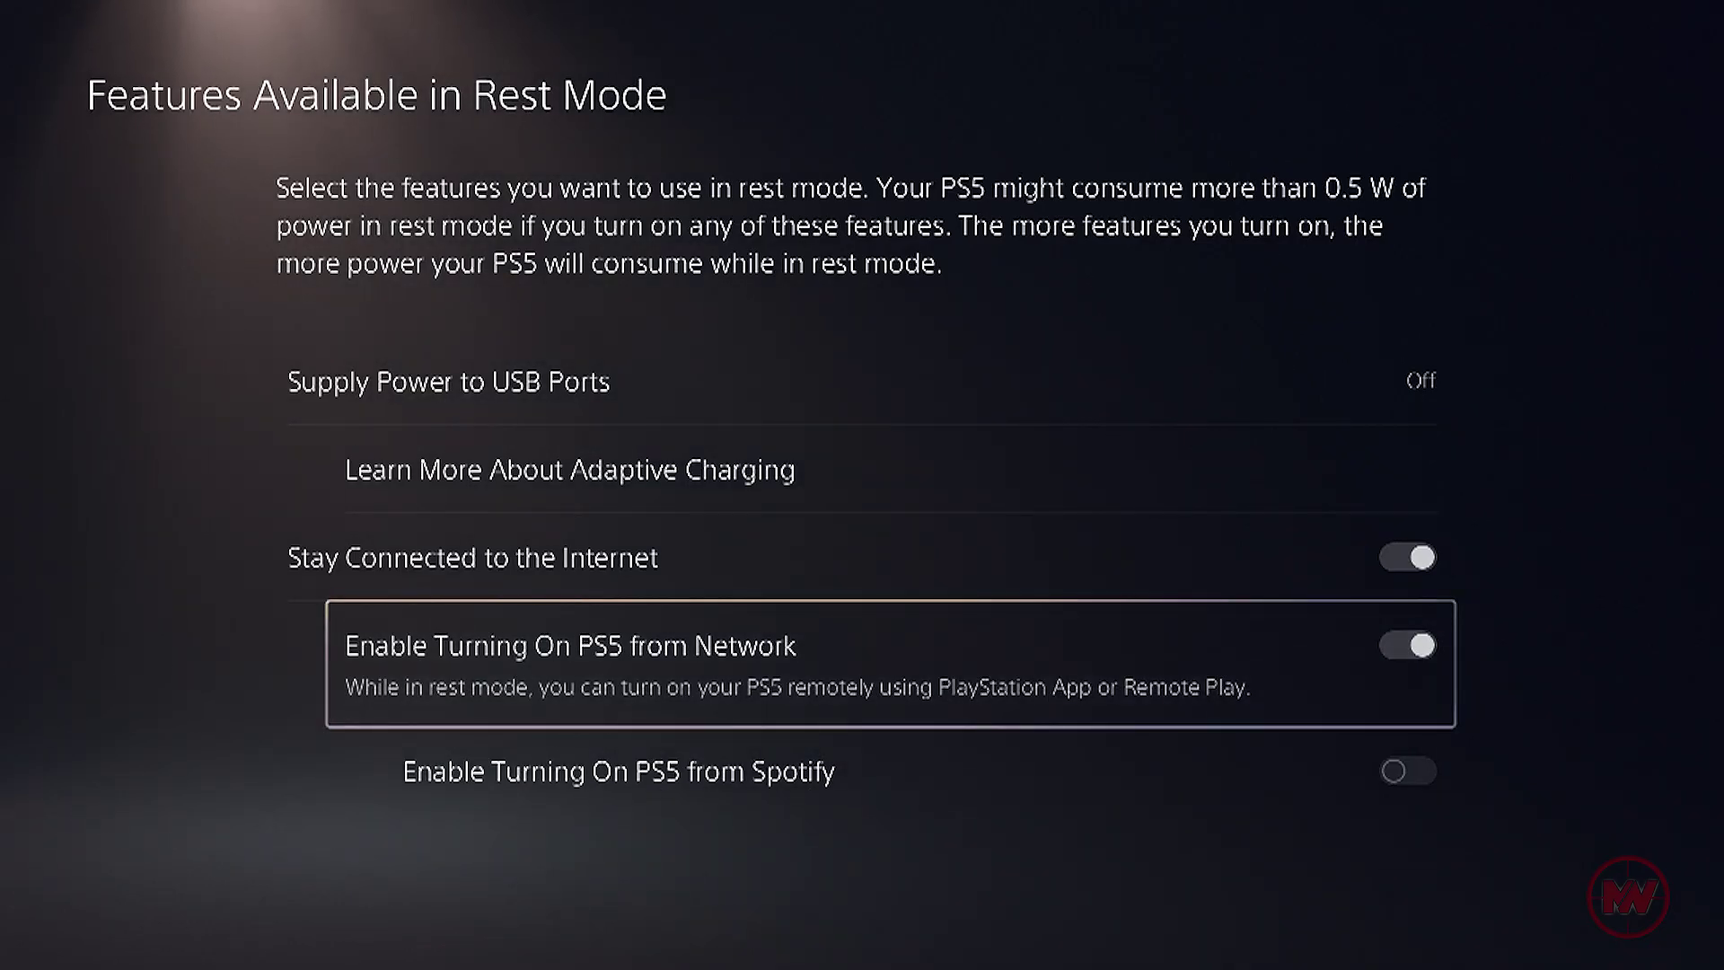
pyautogui.press('Up')
pyautogui.press('Up')
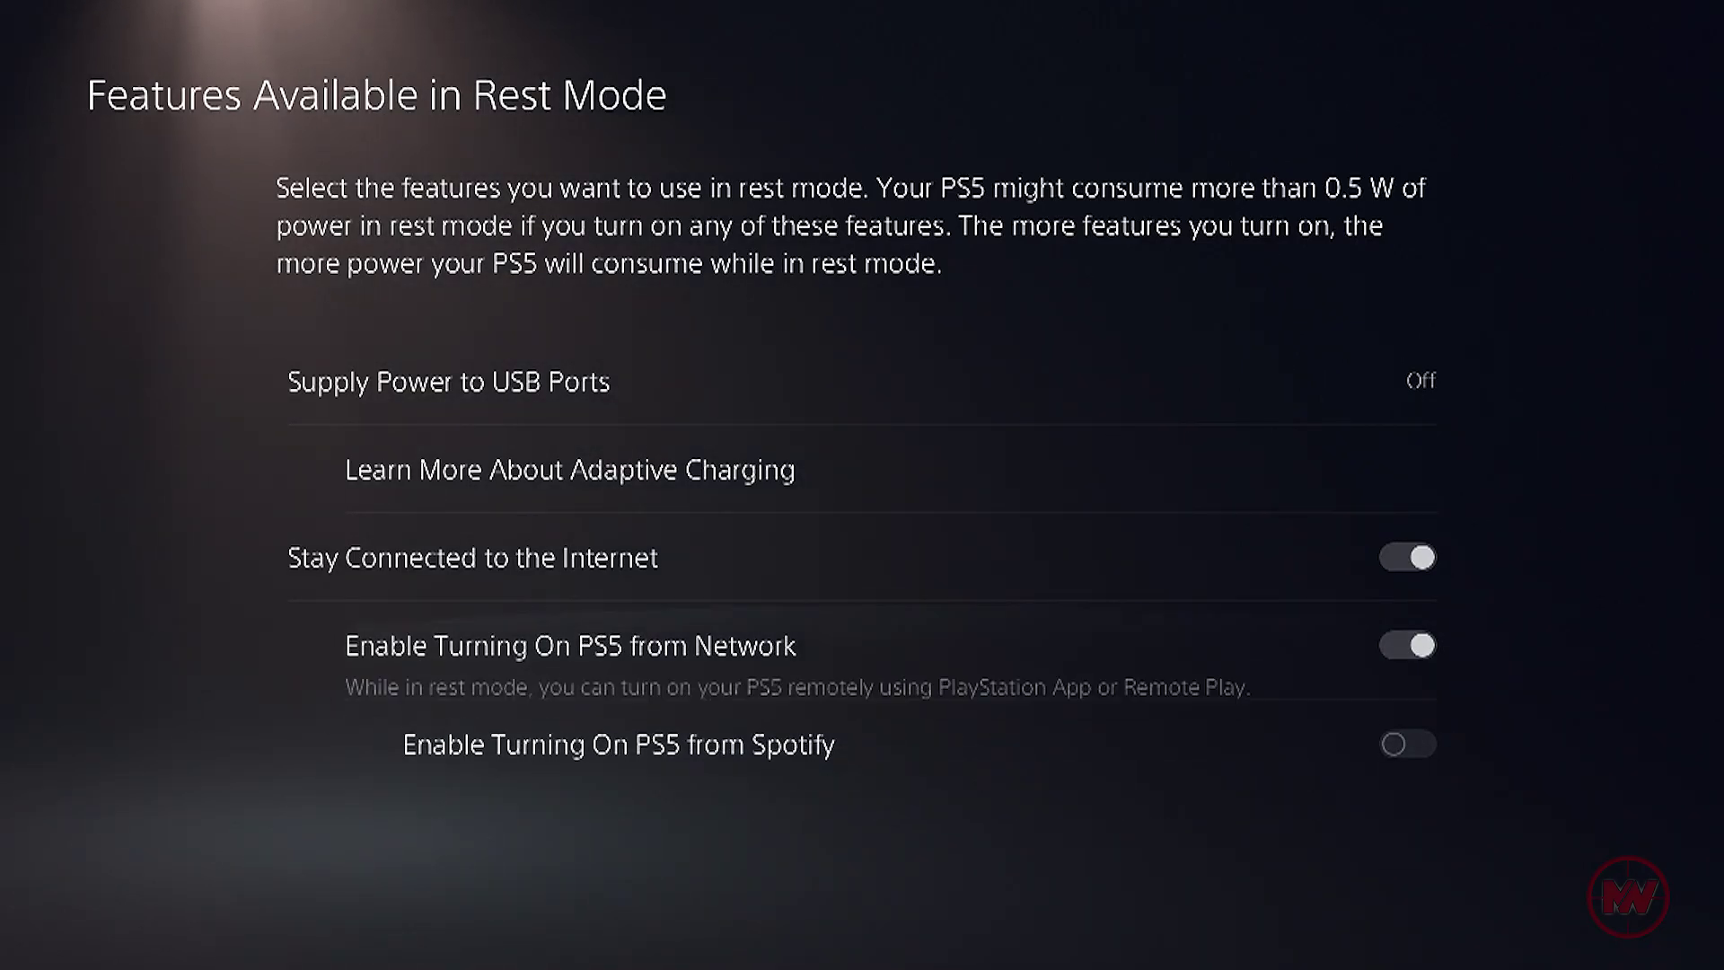
pyautogui.press('Escape')
pyautogui.press('Left')
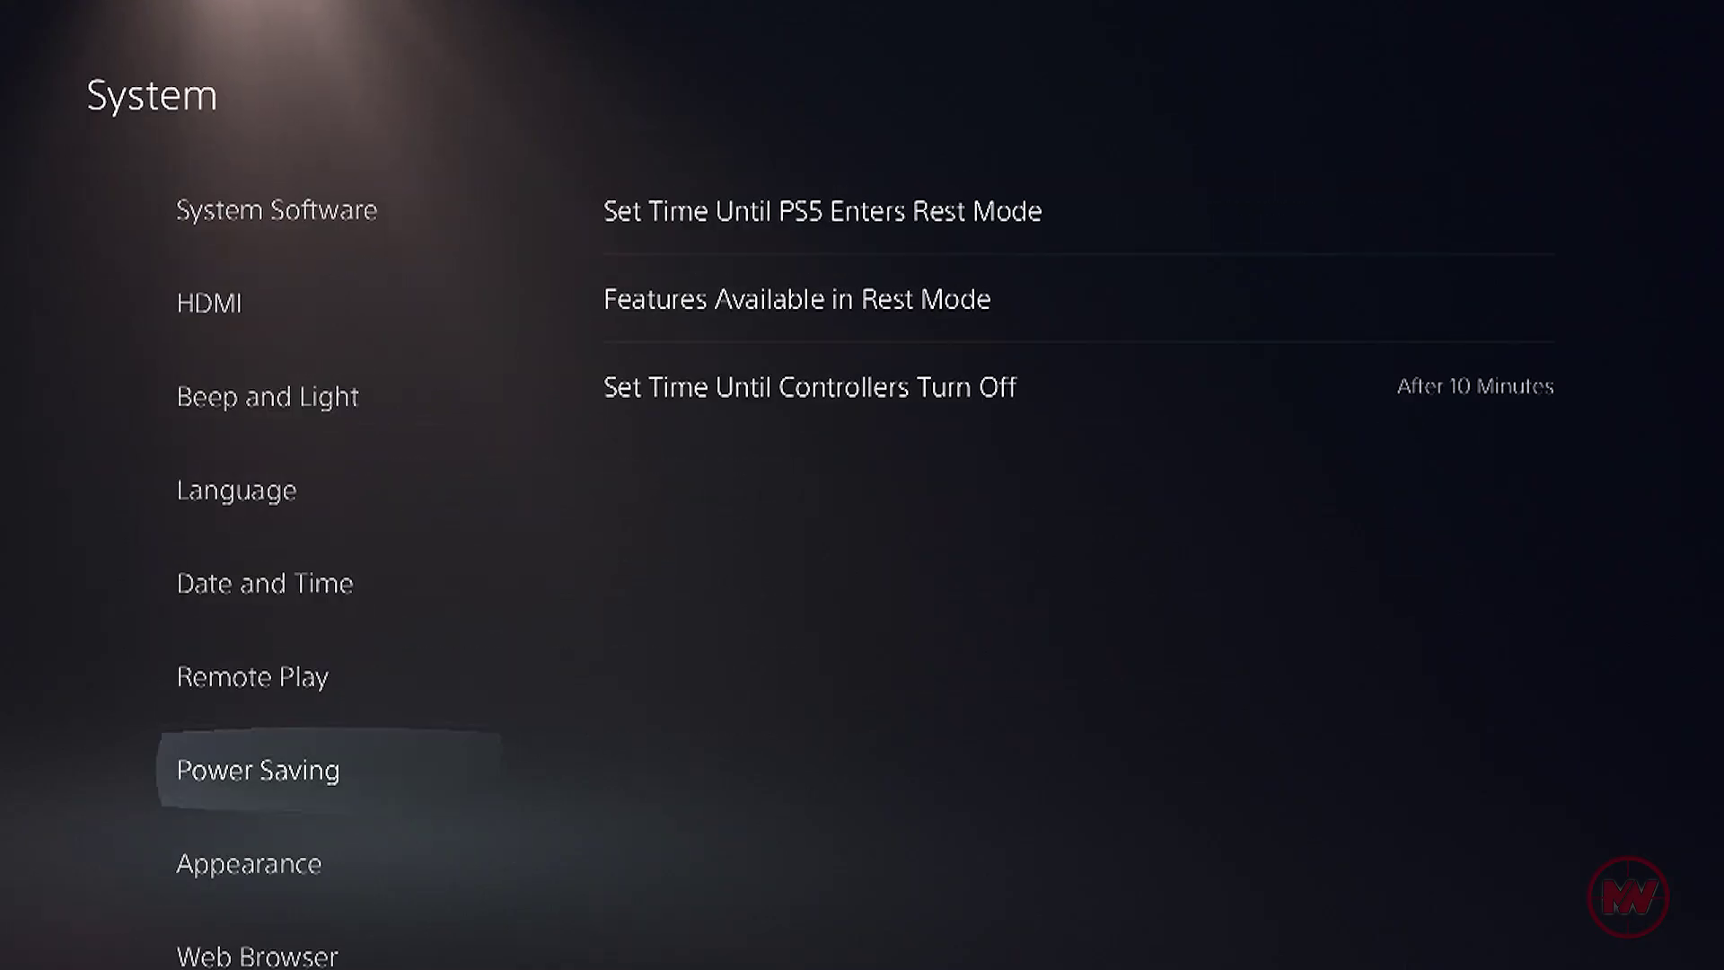
pyautogui.press('Escape')
pyautogui.press('Escape')
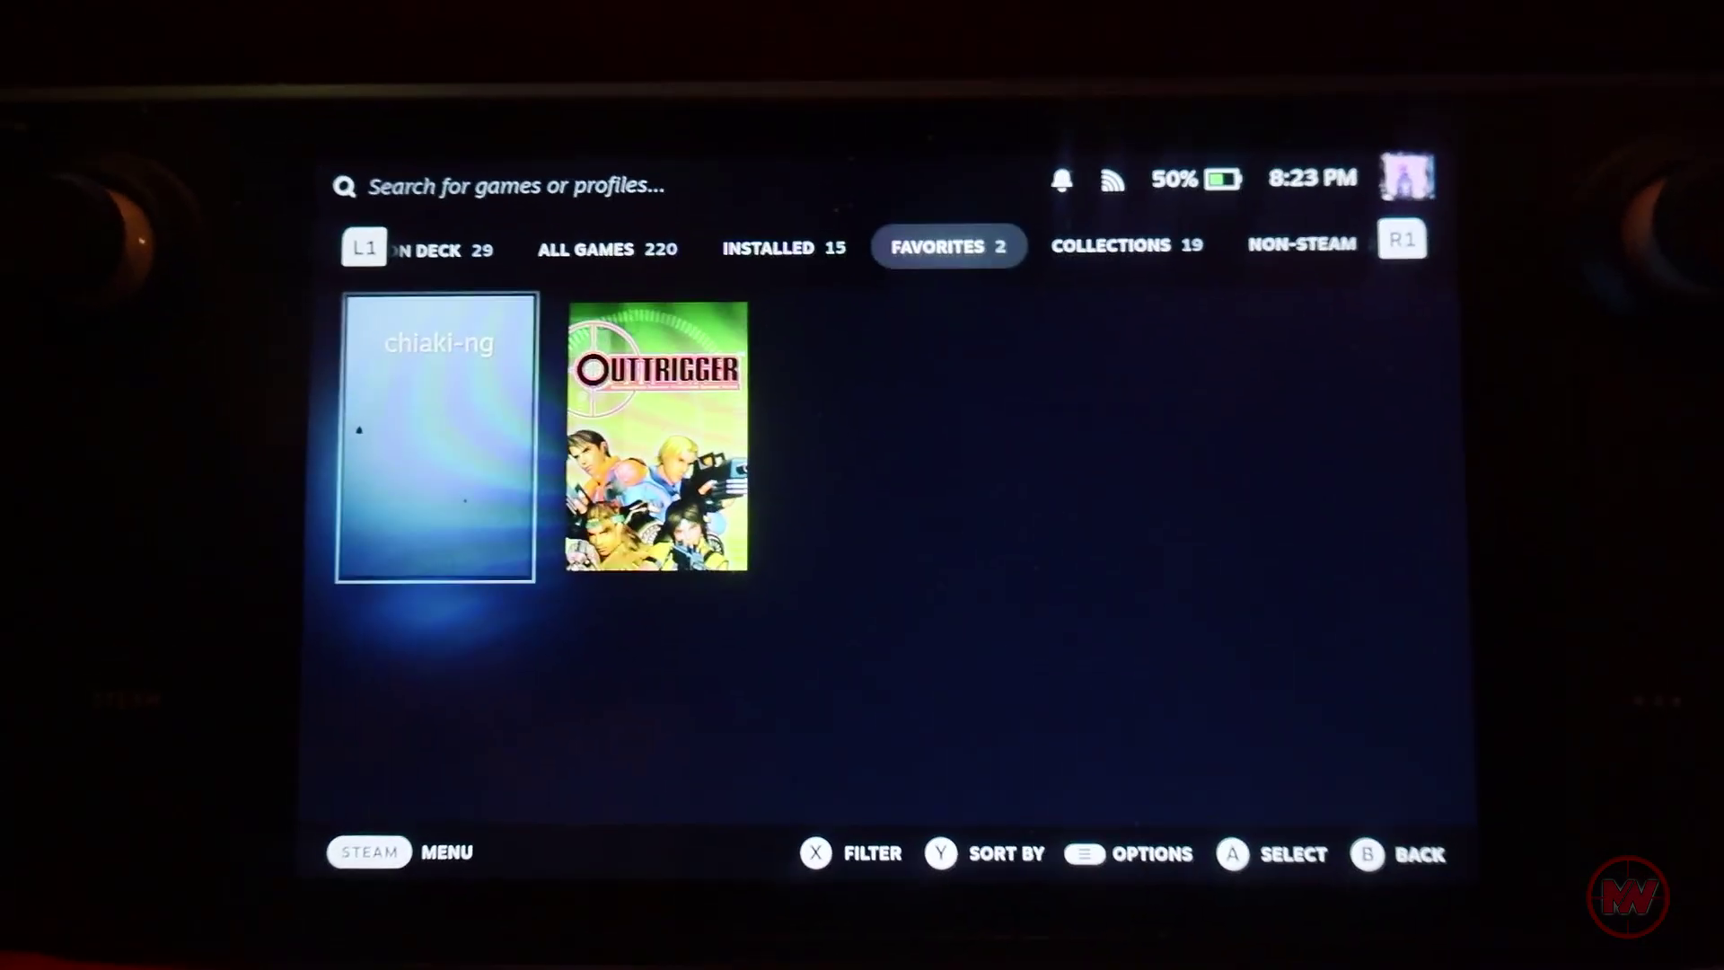
# On the Steam Deck, launch chiaki-ng from the library's favourites and dismiss the Remote Play via PSN dialog.
pyautogui.press('Return')
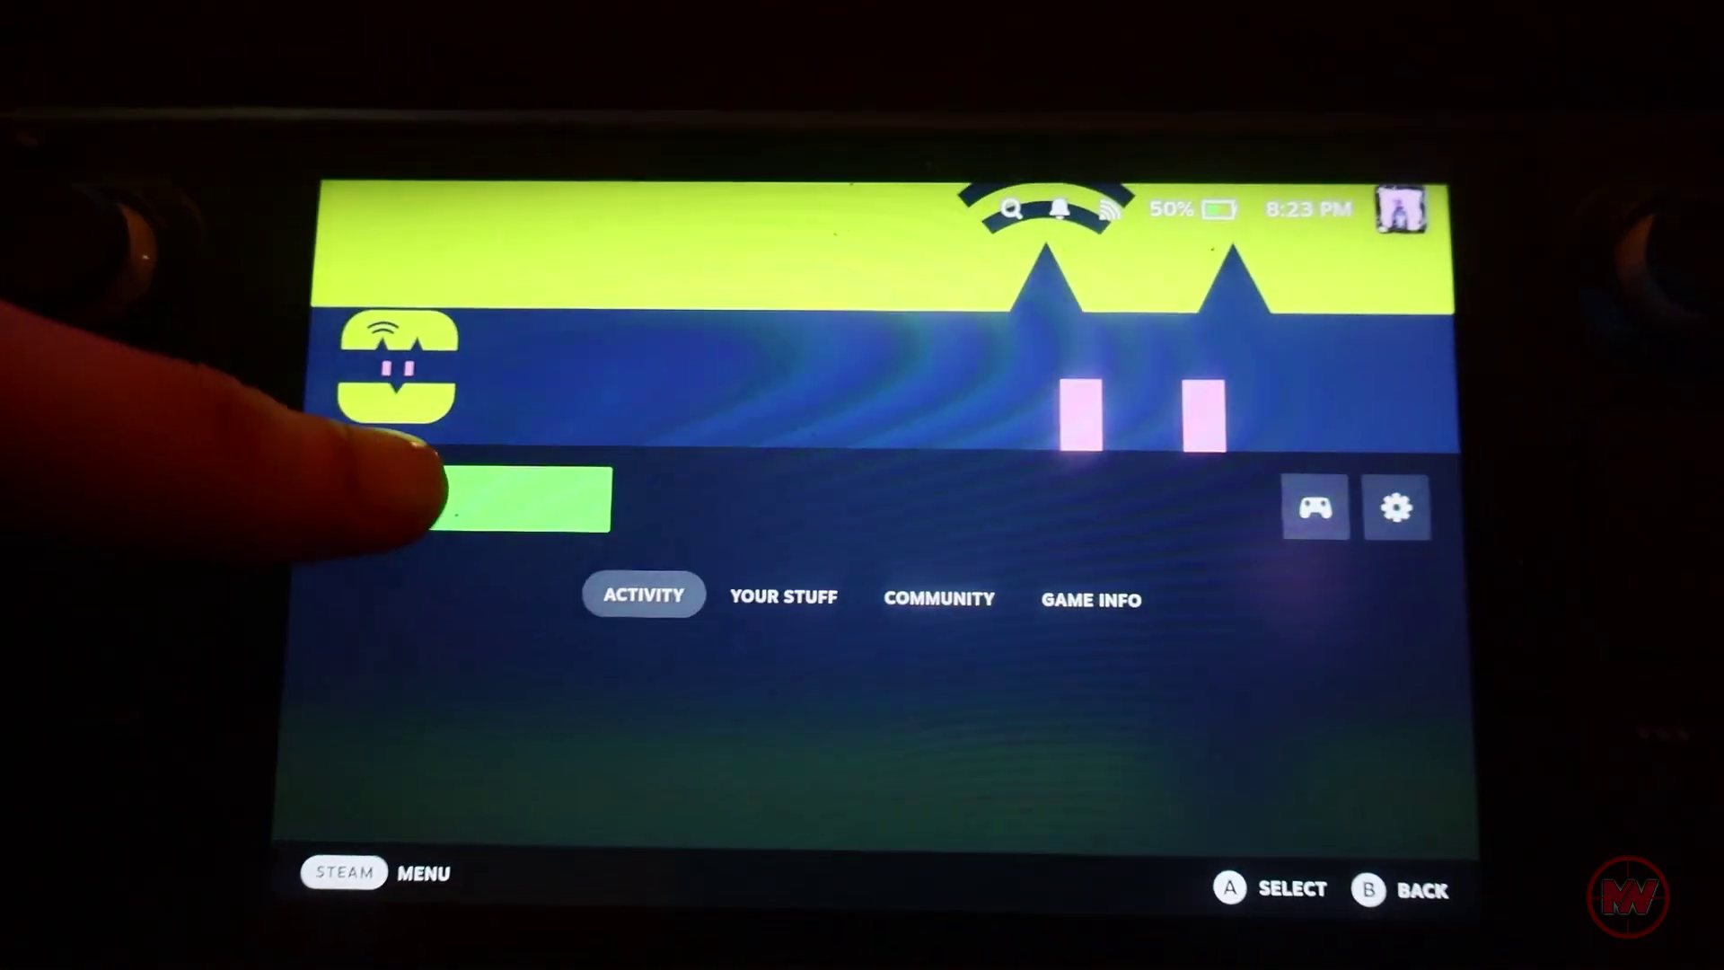
pyautogui.click(449, 512)
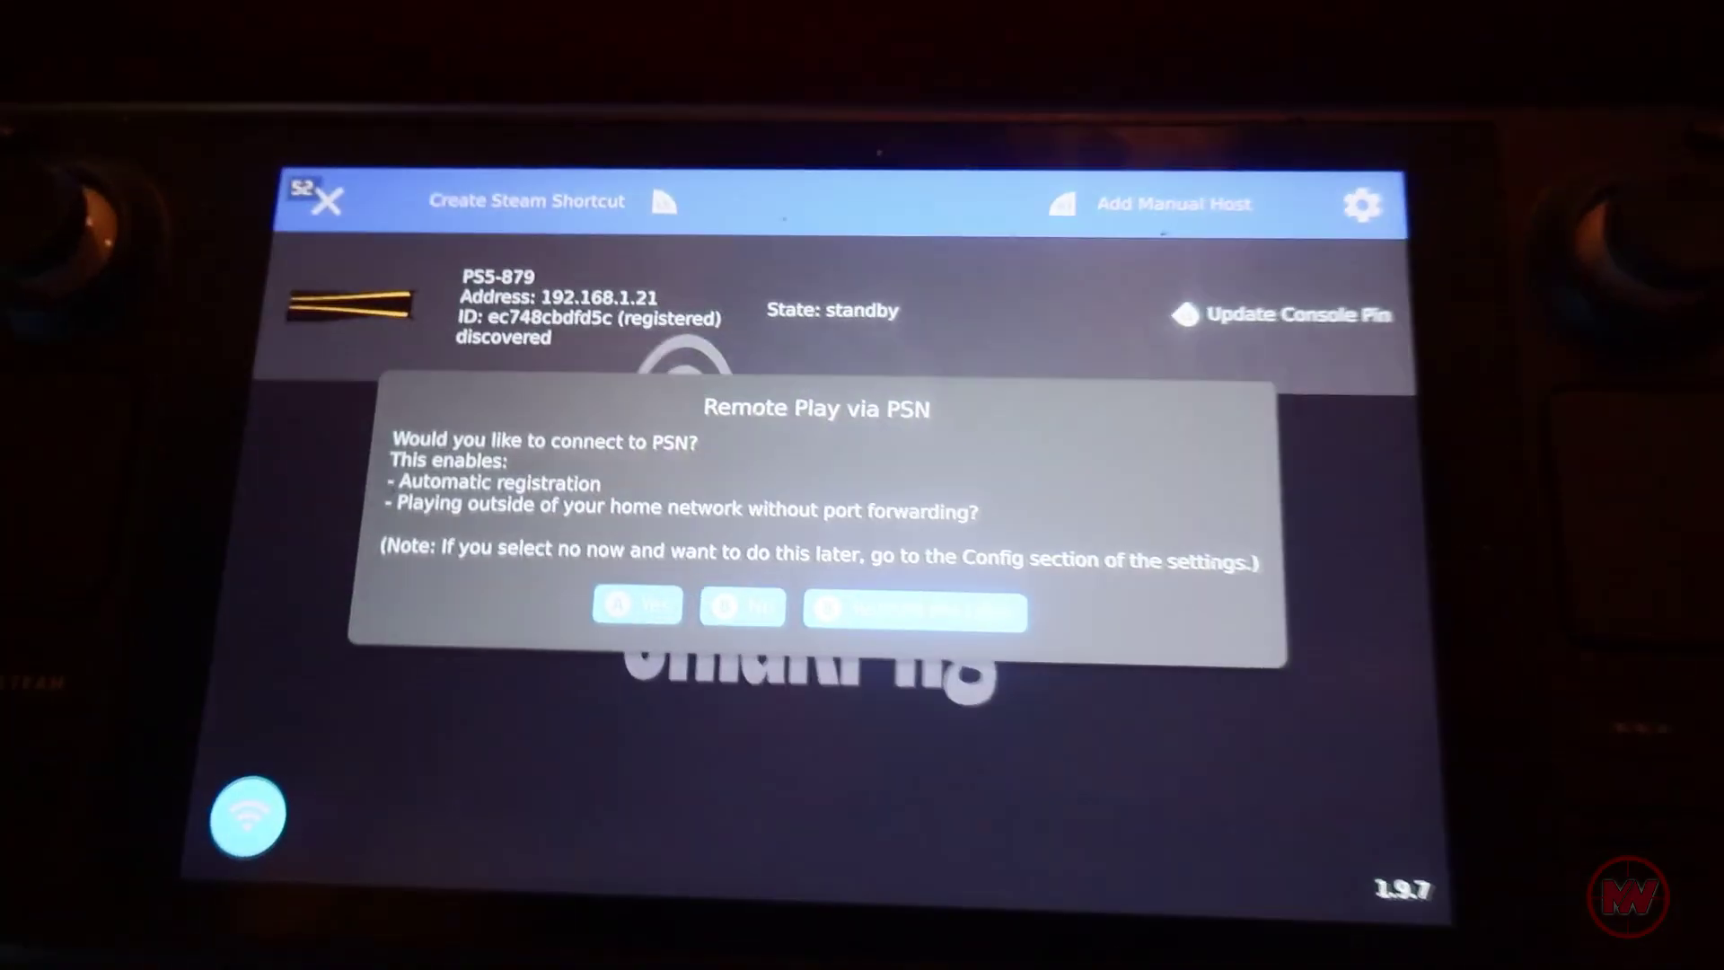
pyautogui.press('Escape')
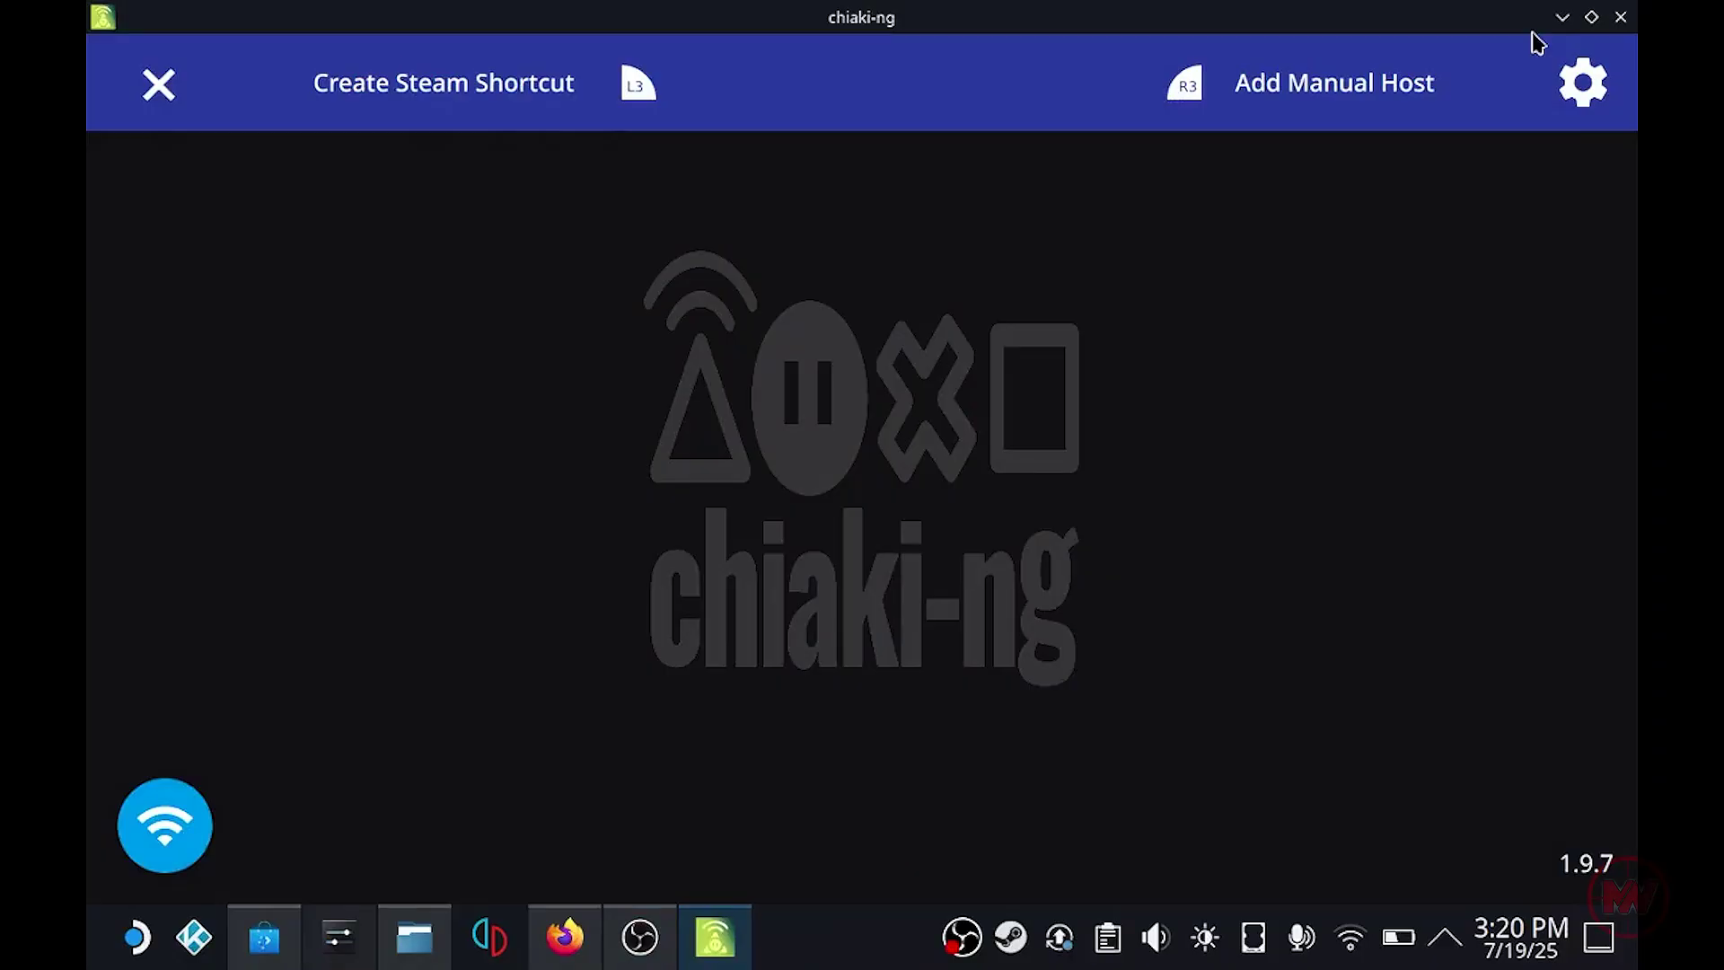
# Show the desktop, open Steam, and add chiaki-ng to the Steam library as a non-Steam game.
pyautogui.click(1598, 934)
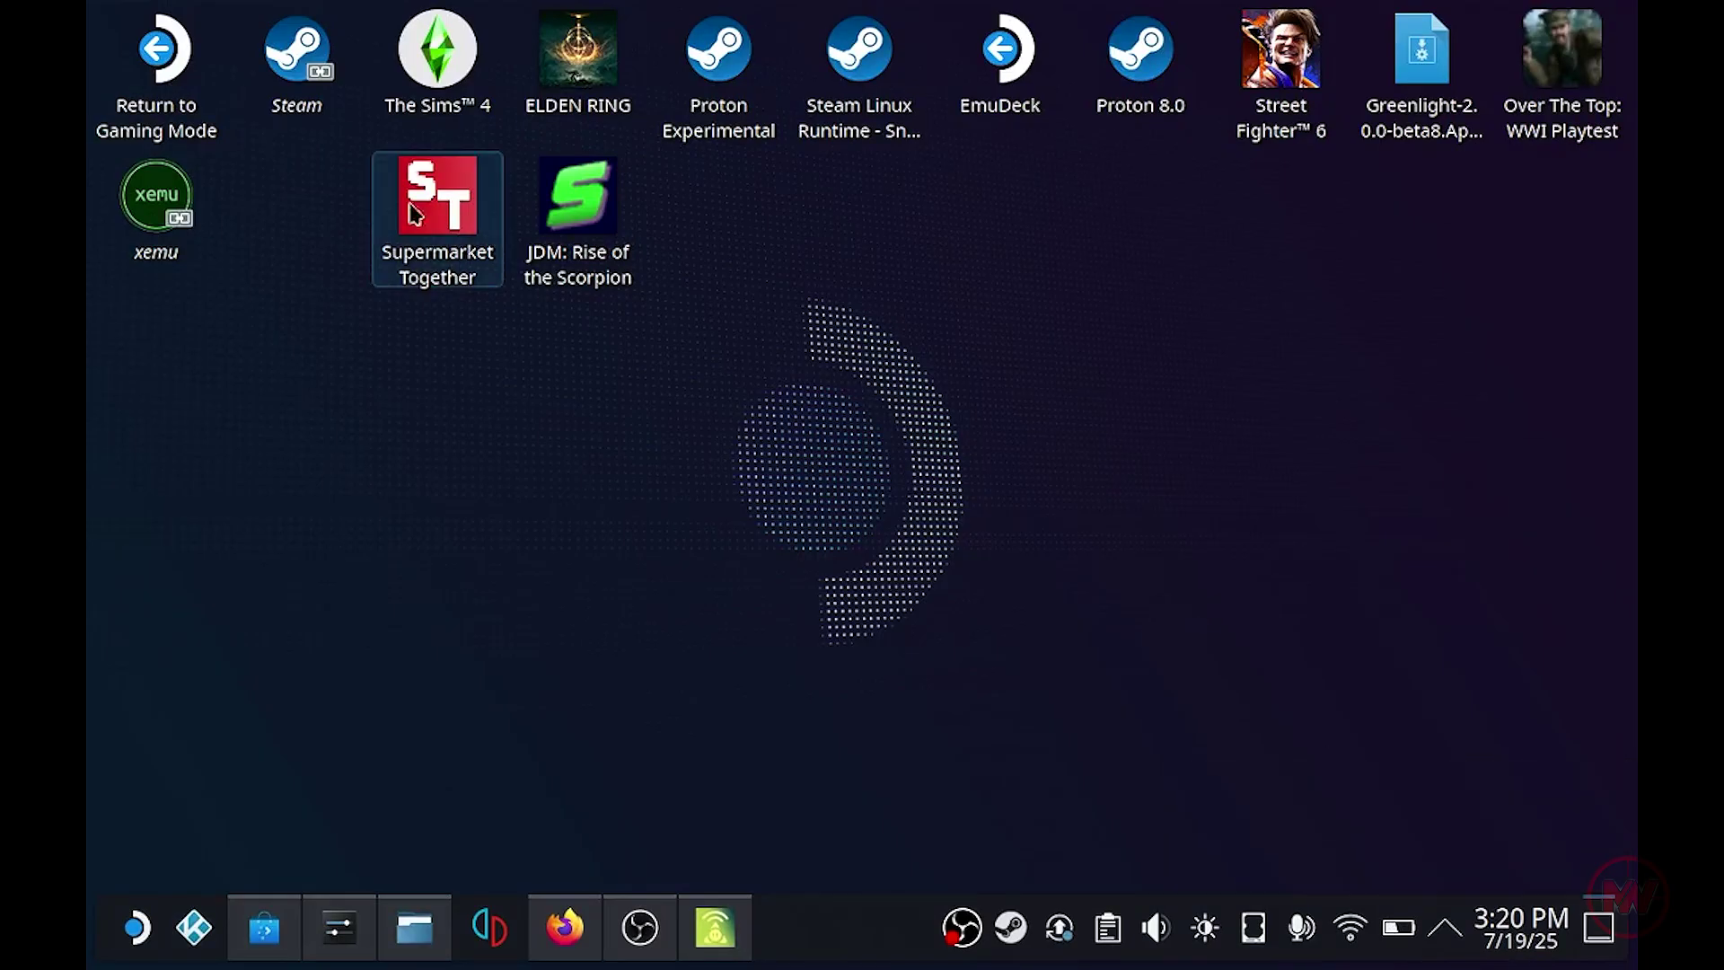
pyautogui.click(259, 70)
pyautogui.moveTo(238, 65)
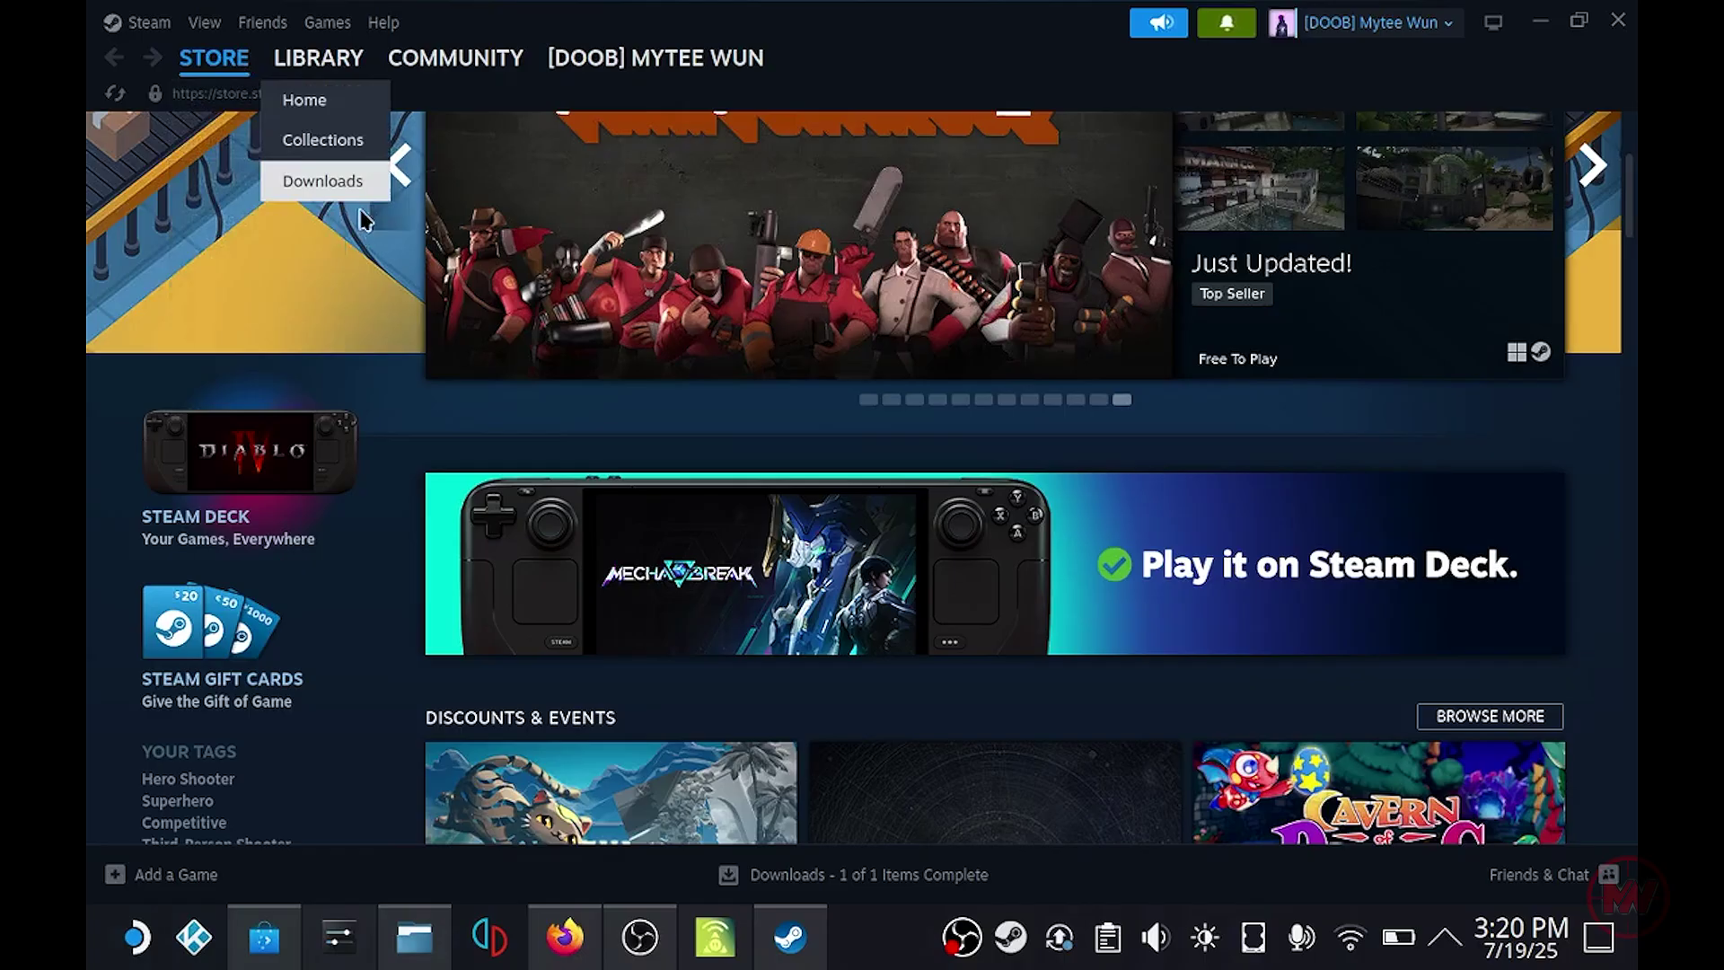
pyautogui.click(125, 879)
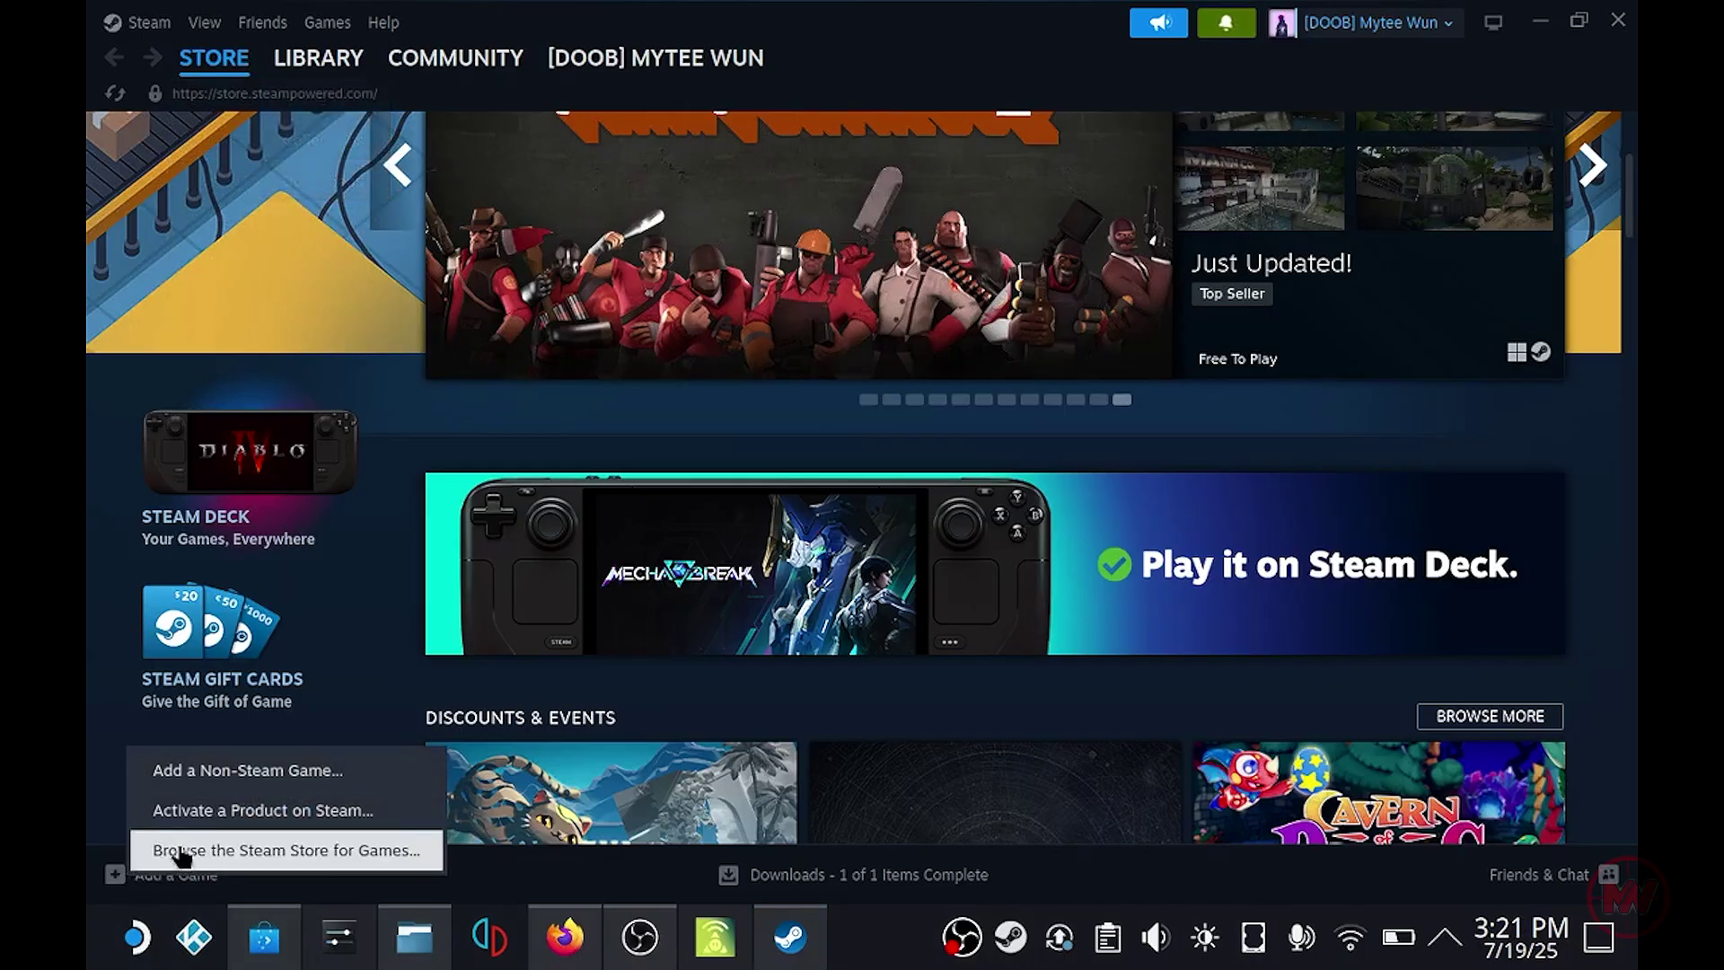
pyautogui.click(216, 787)
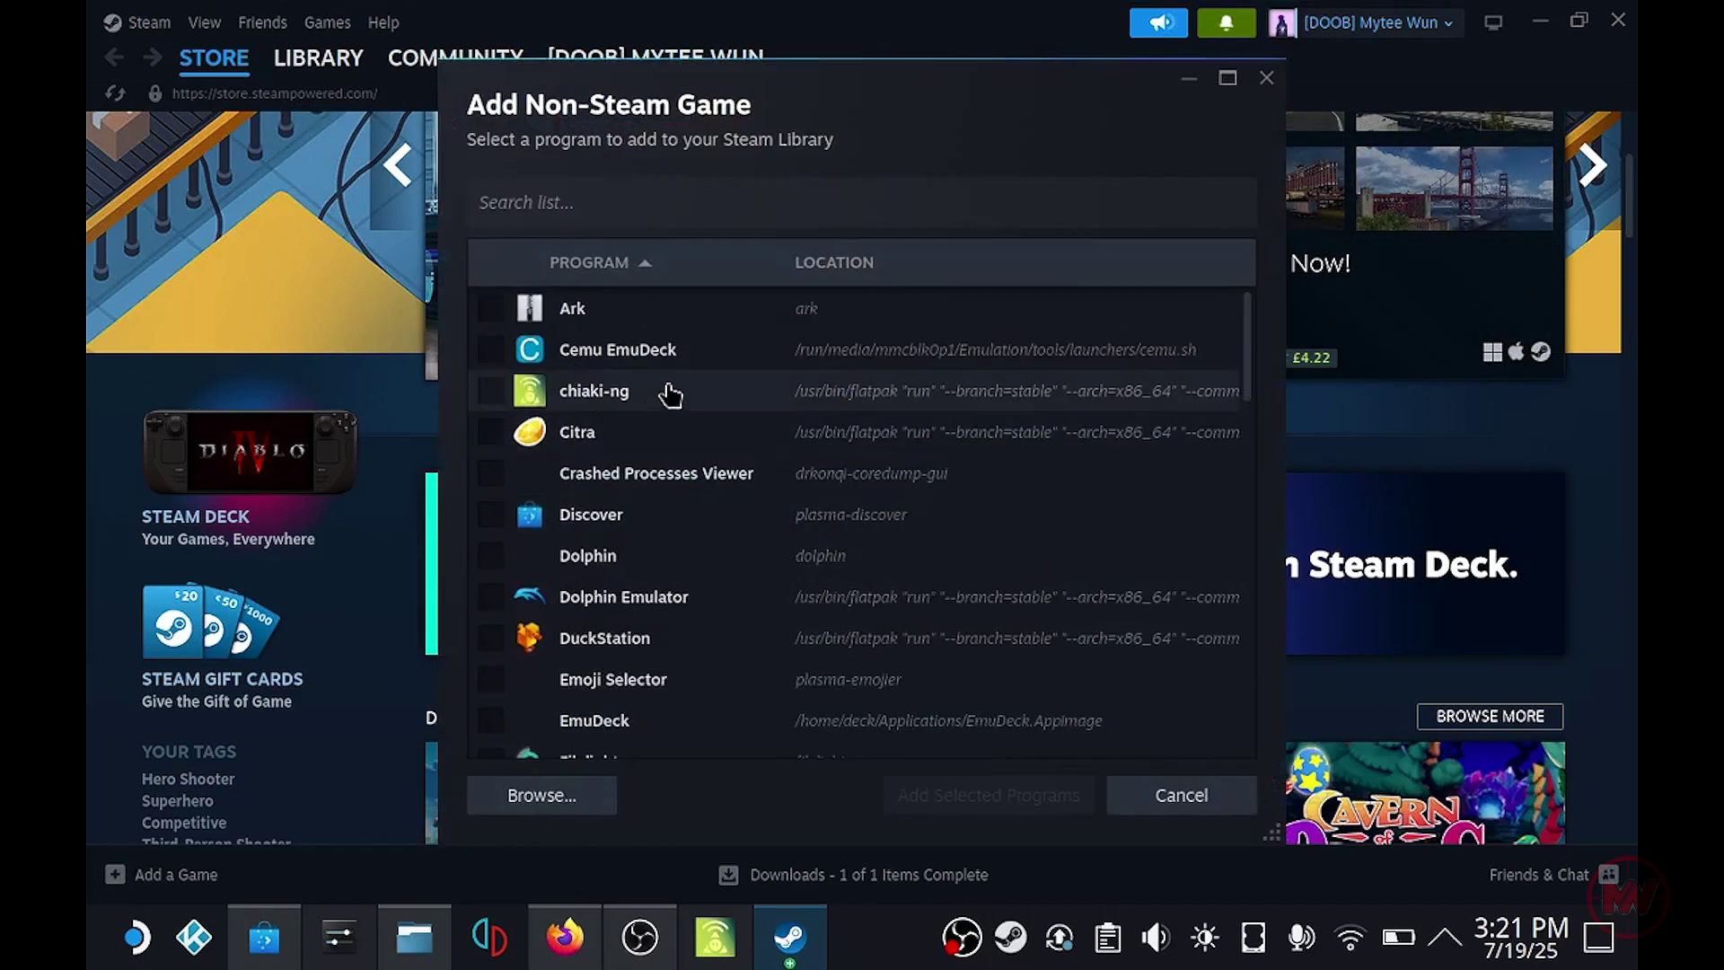
pyautogui.click(572, 388)
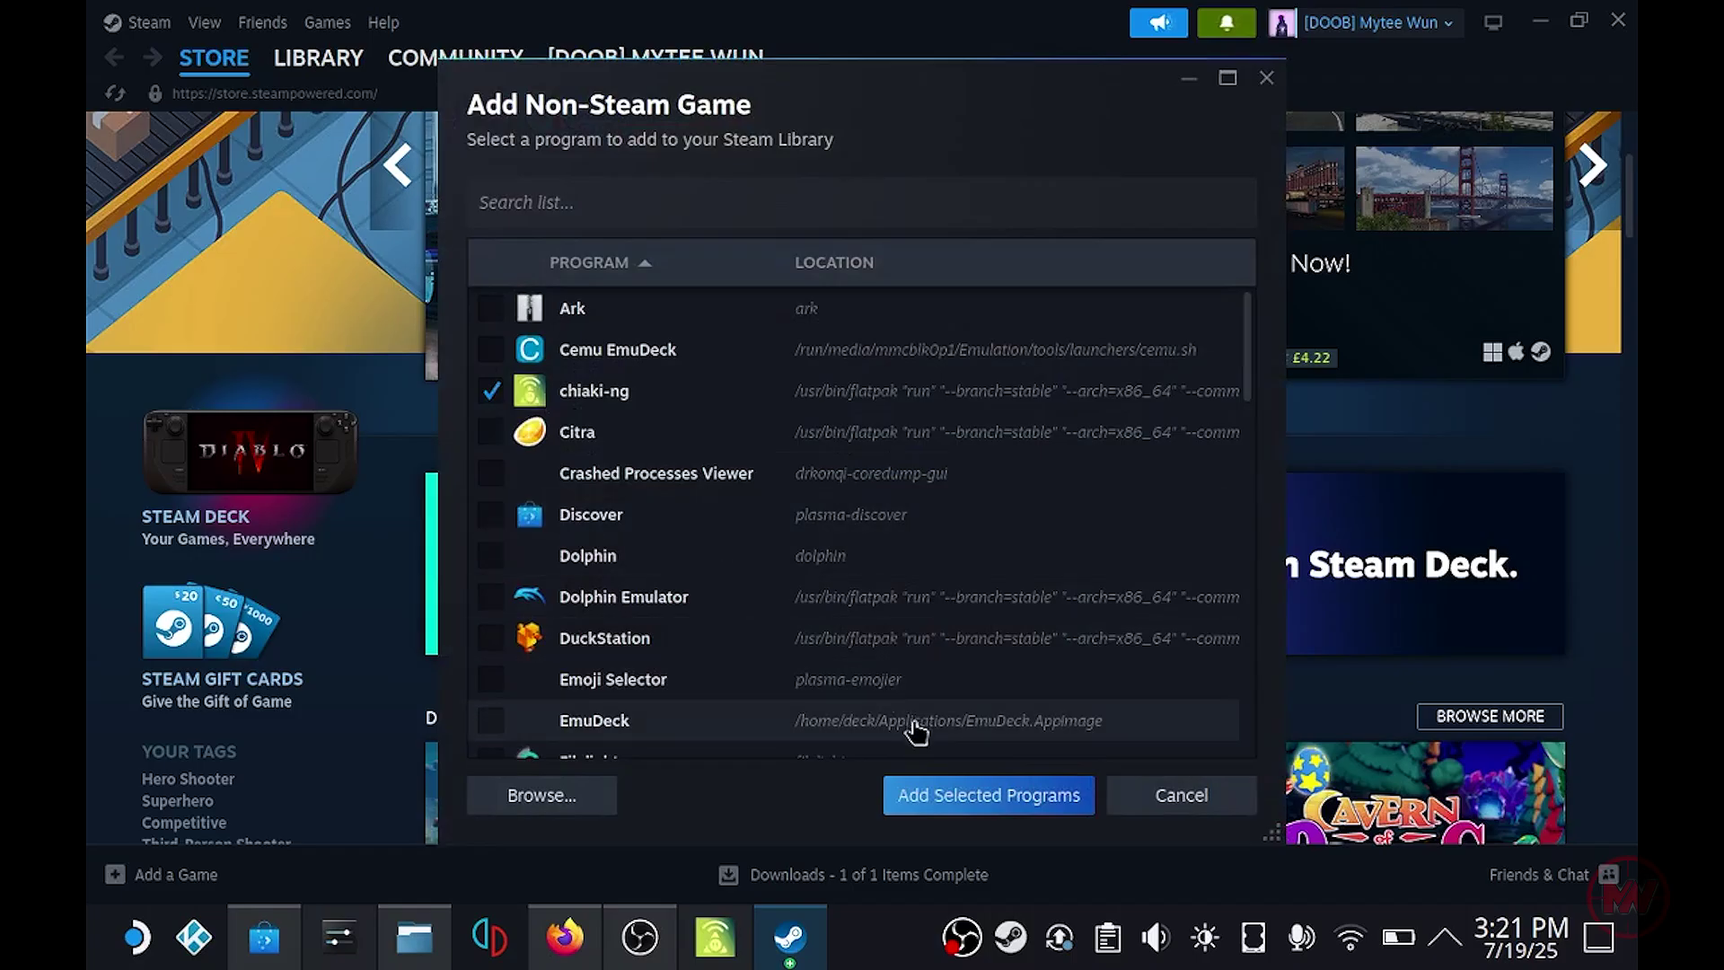
pyautogui.click(949, 808)
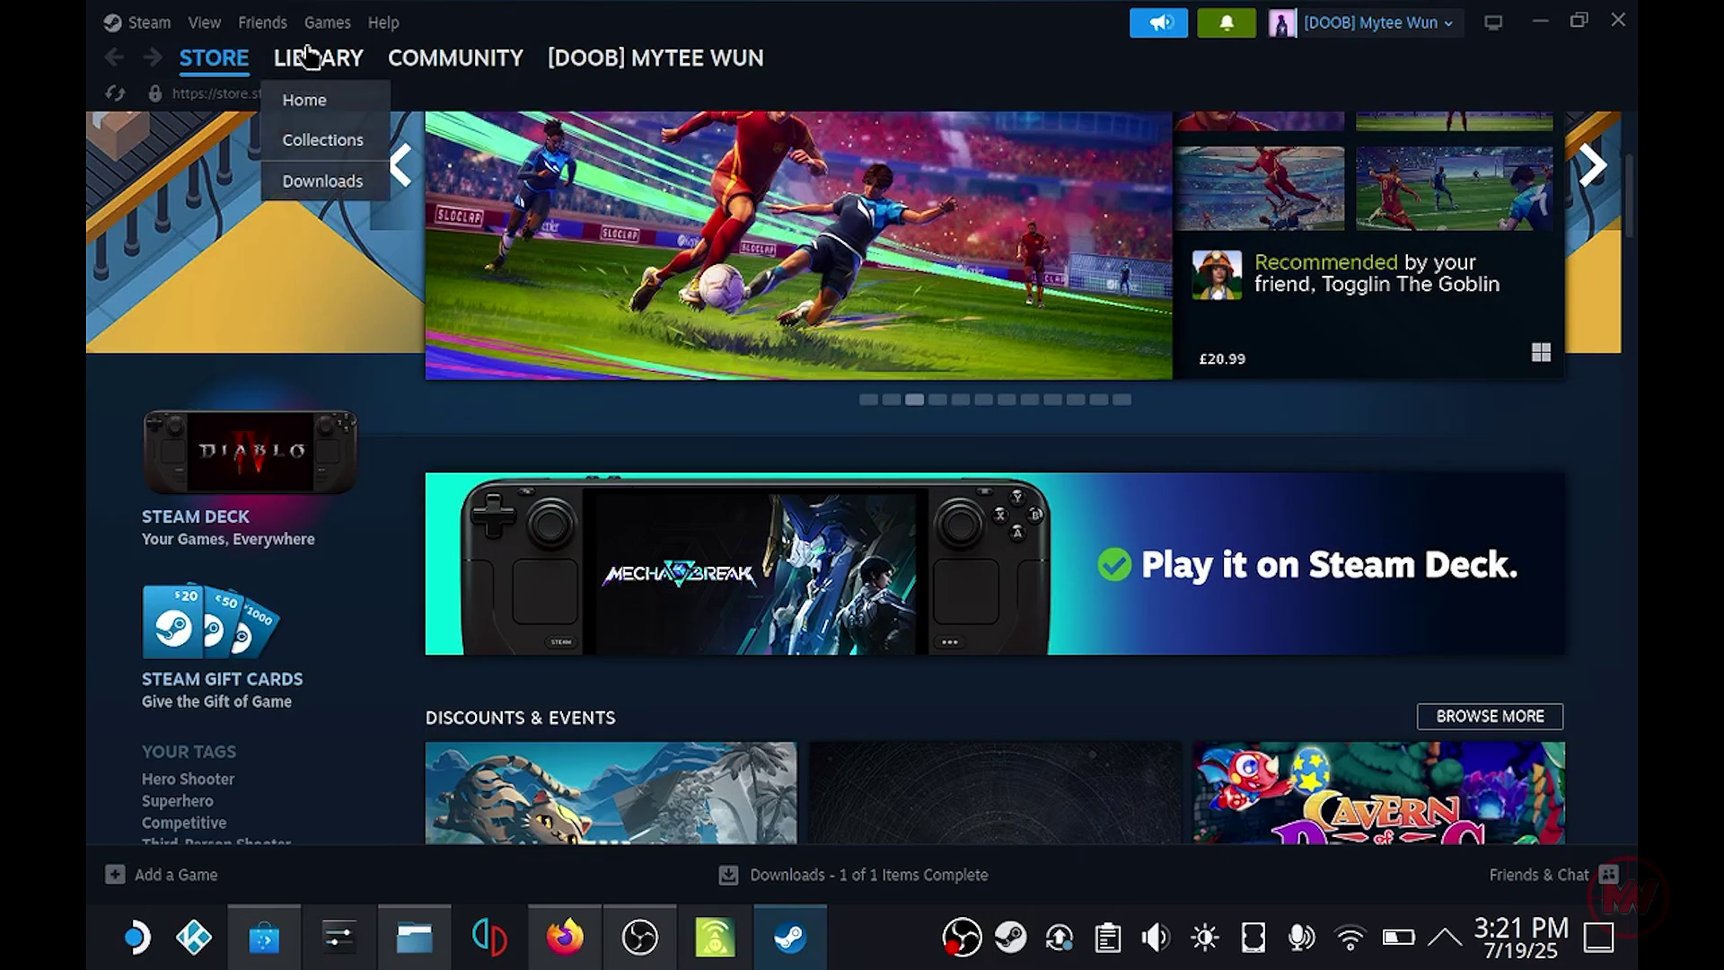
# Open the Steam library home and look down the game list for chiaki-ng.
pyautogui.click(285, 100)
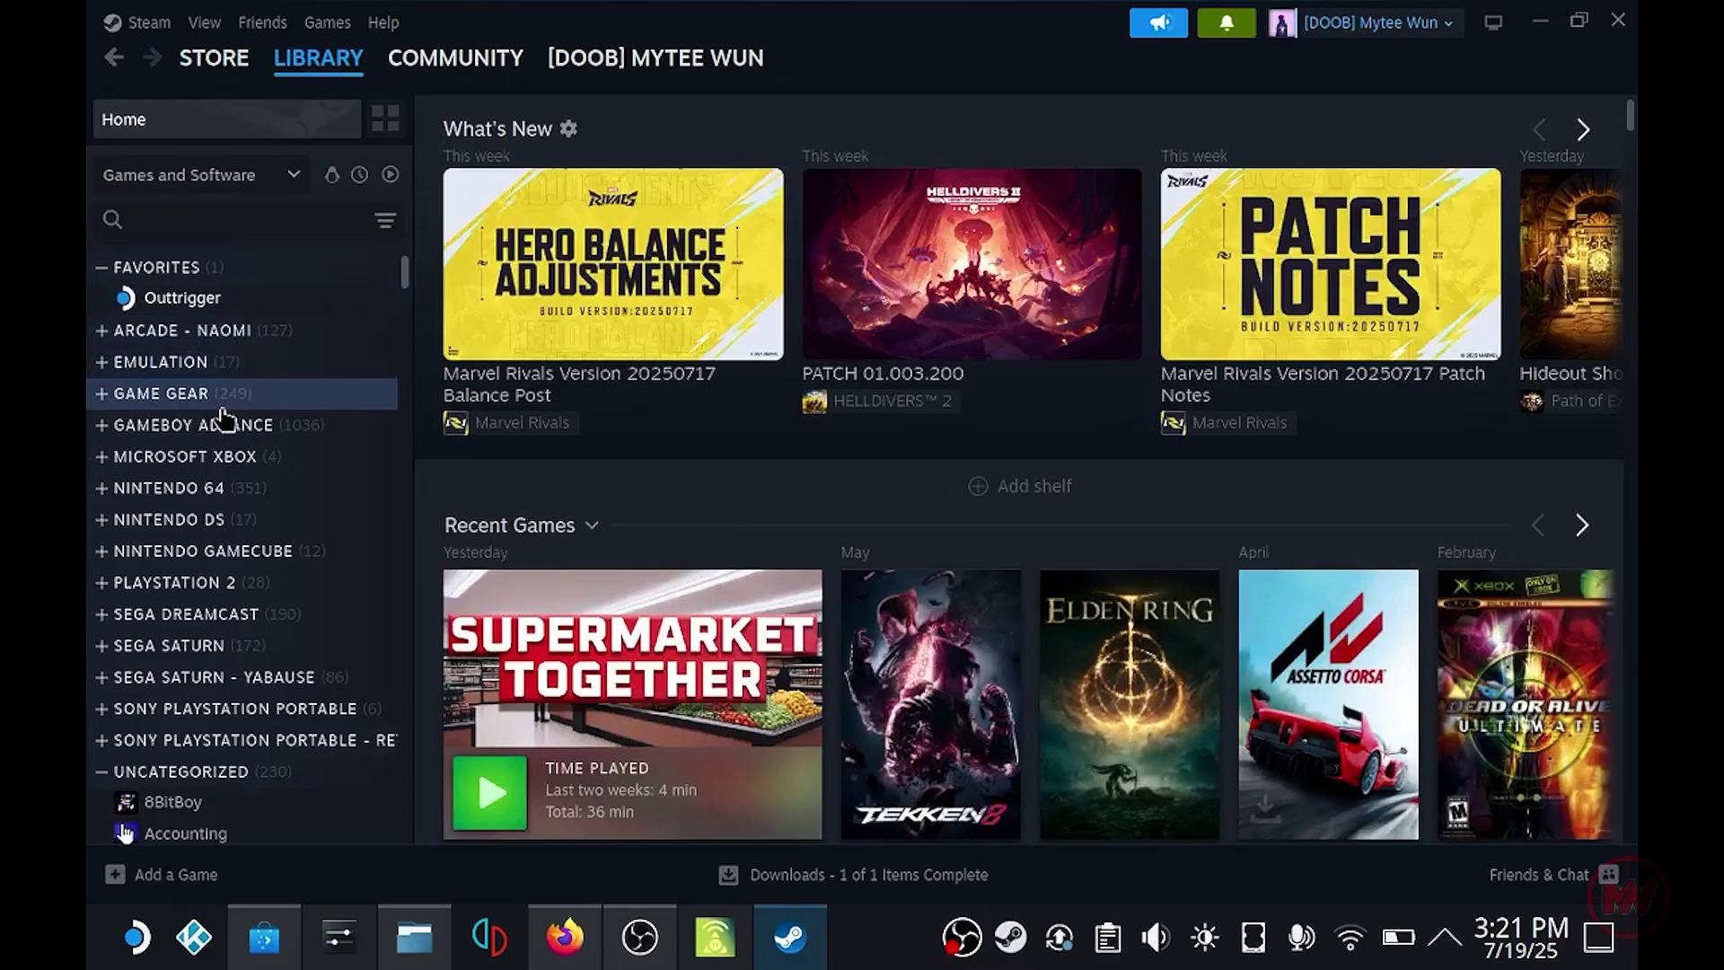
pyautogui.click(352, 330)
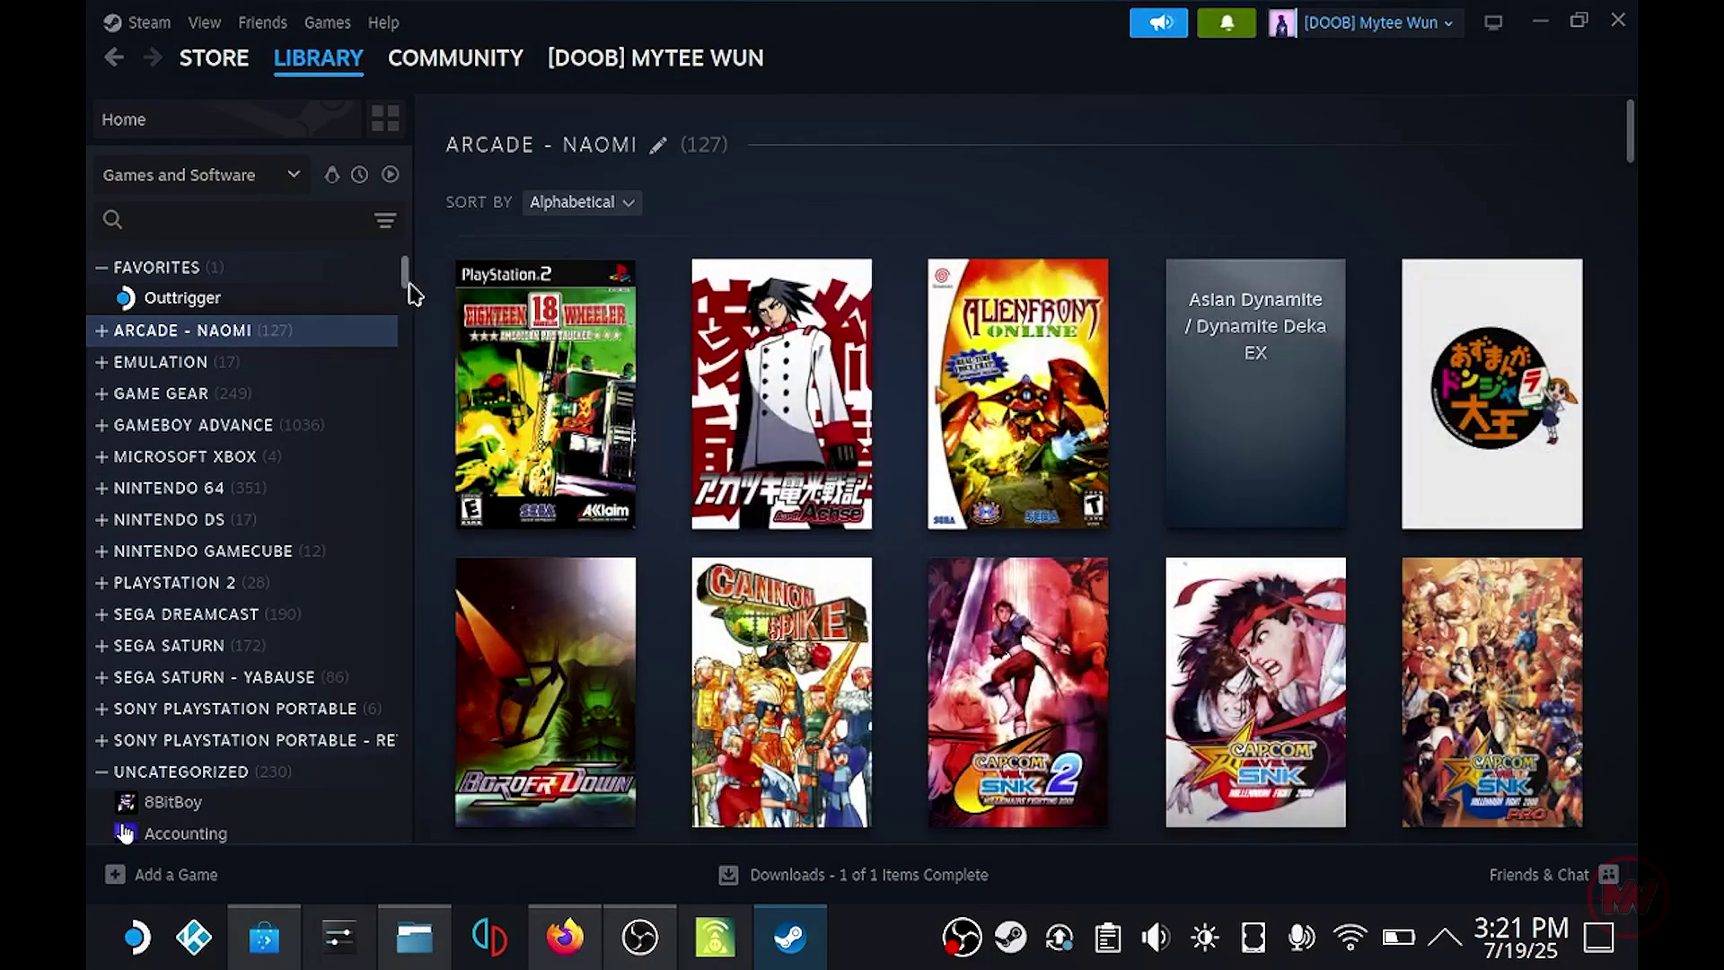
pyautogui.moveTo(411, 293); pyautogui.dragTo(406, 443)
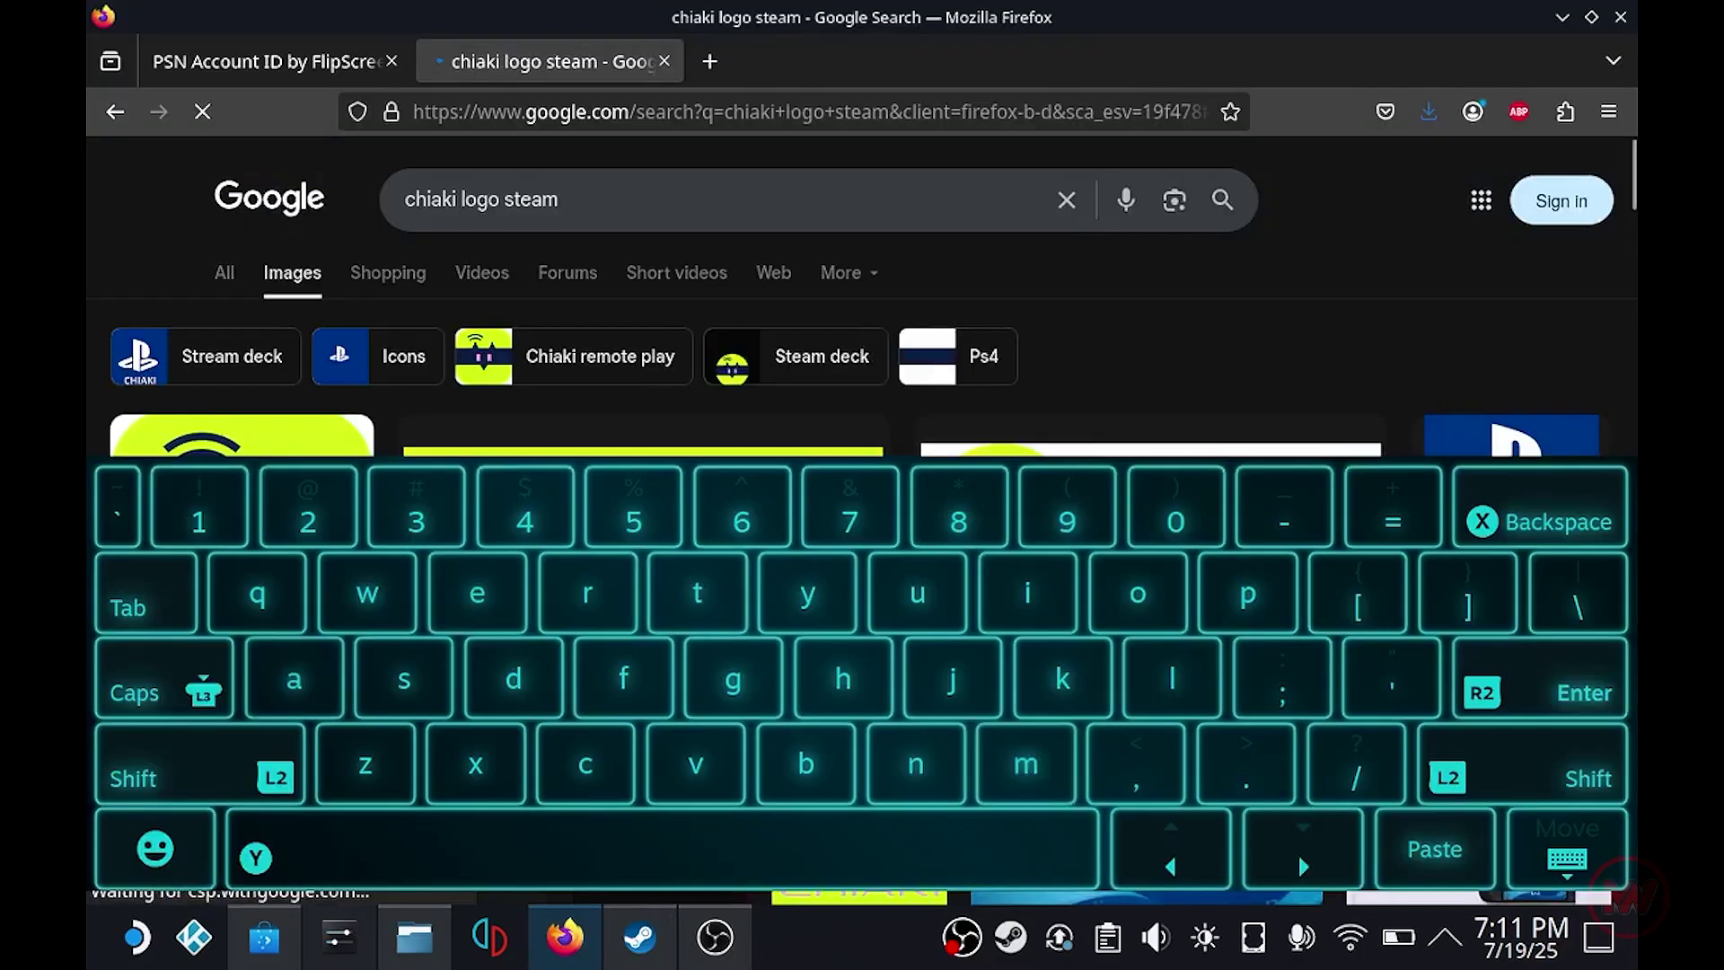
# Browse the Google image results for "chiaki logo steam" for suitable logo and background artwork.
pyautogui.scroll(-7, 1392, 473)
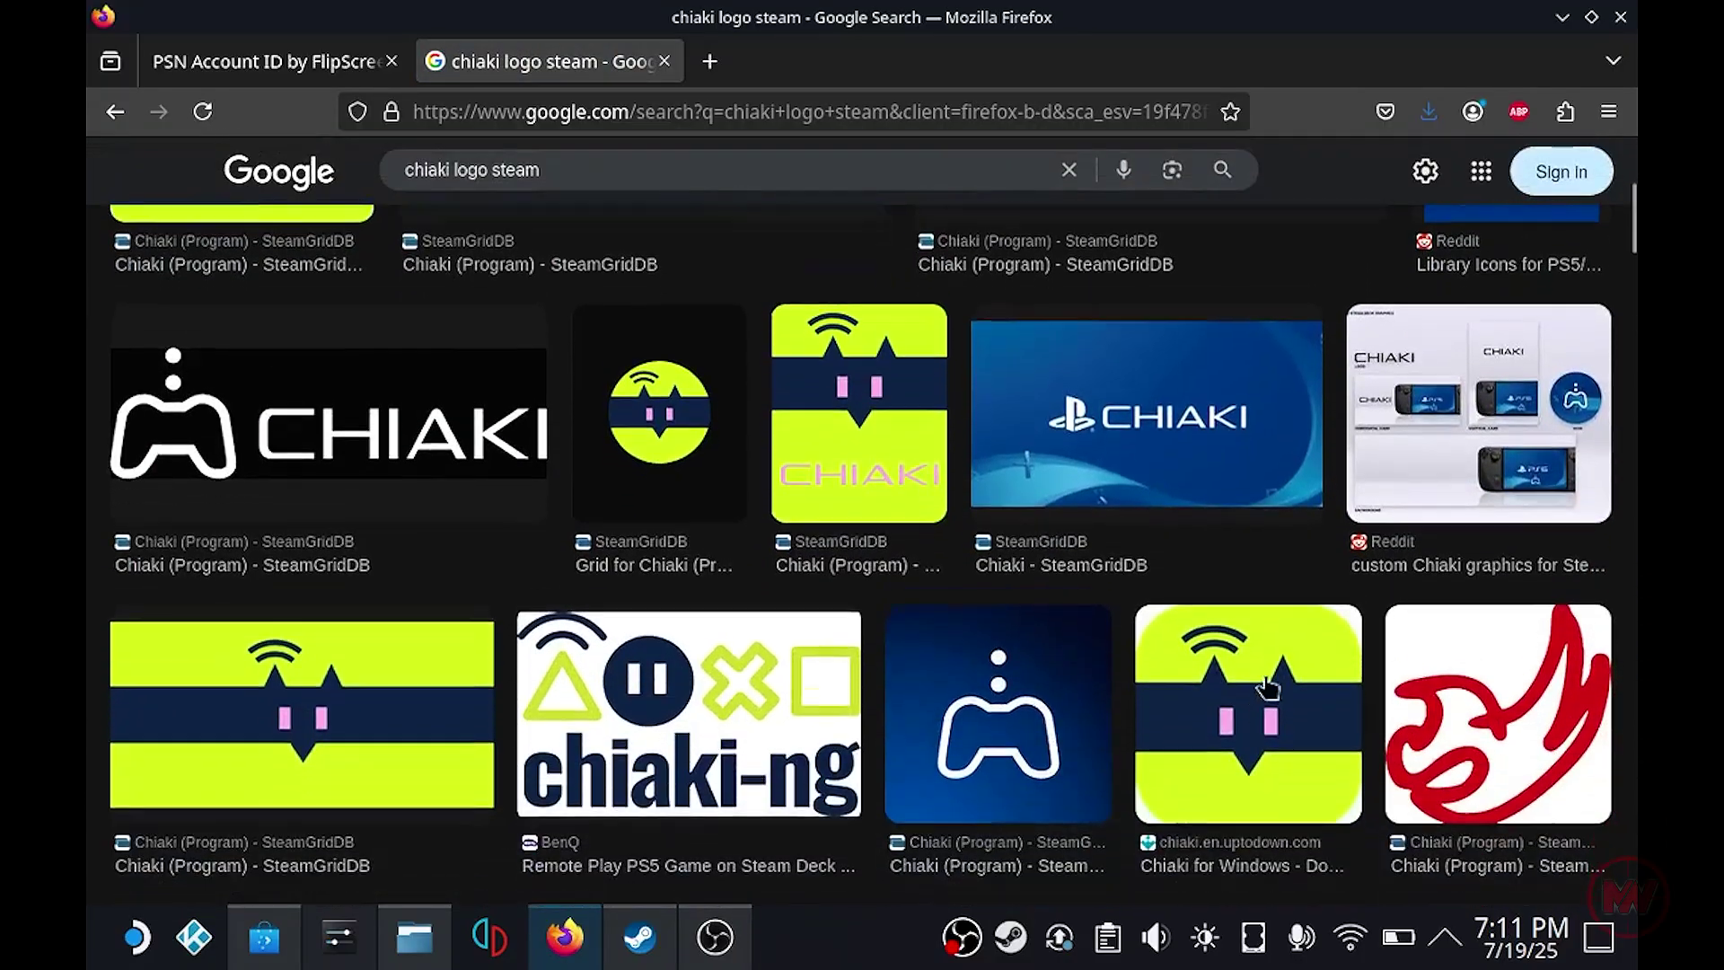
pyautogui.scroll(7, 1360, 496)
pyautogui.scroll(-9, 1412, 485)
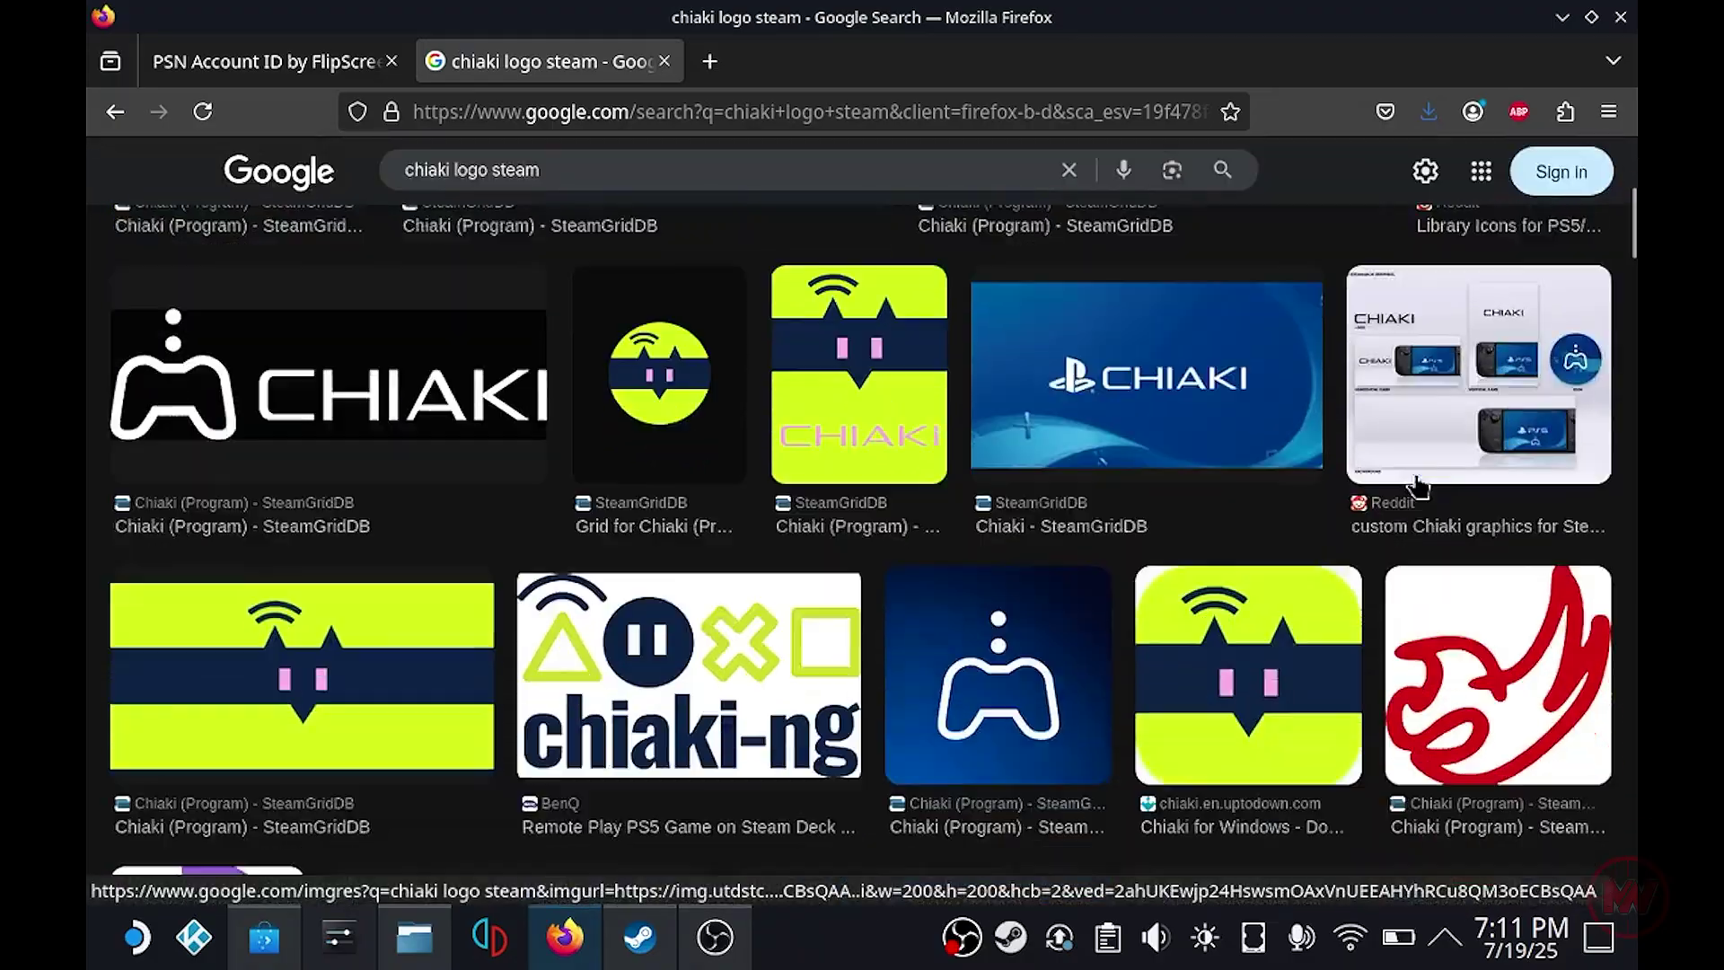
pyautogui.scroll(-2, 1414, 515)
pyautogui.scroll(10, 1329, 557)
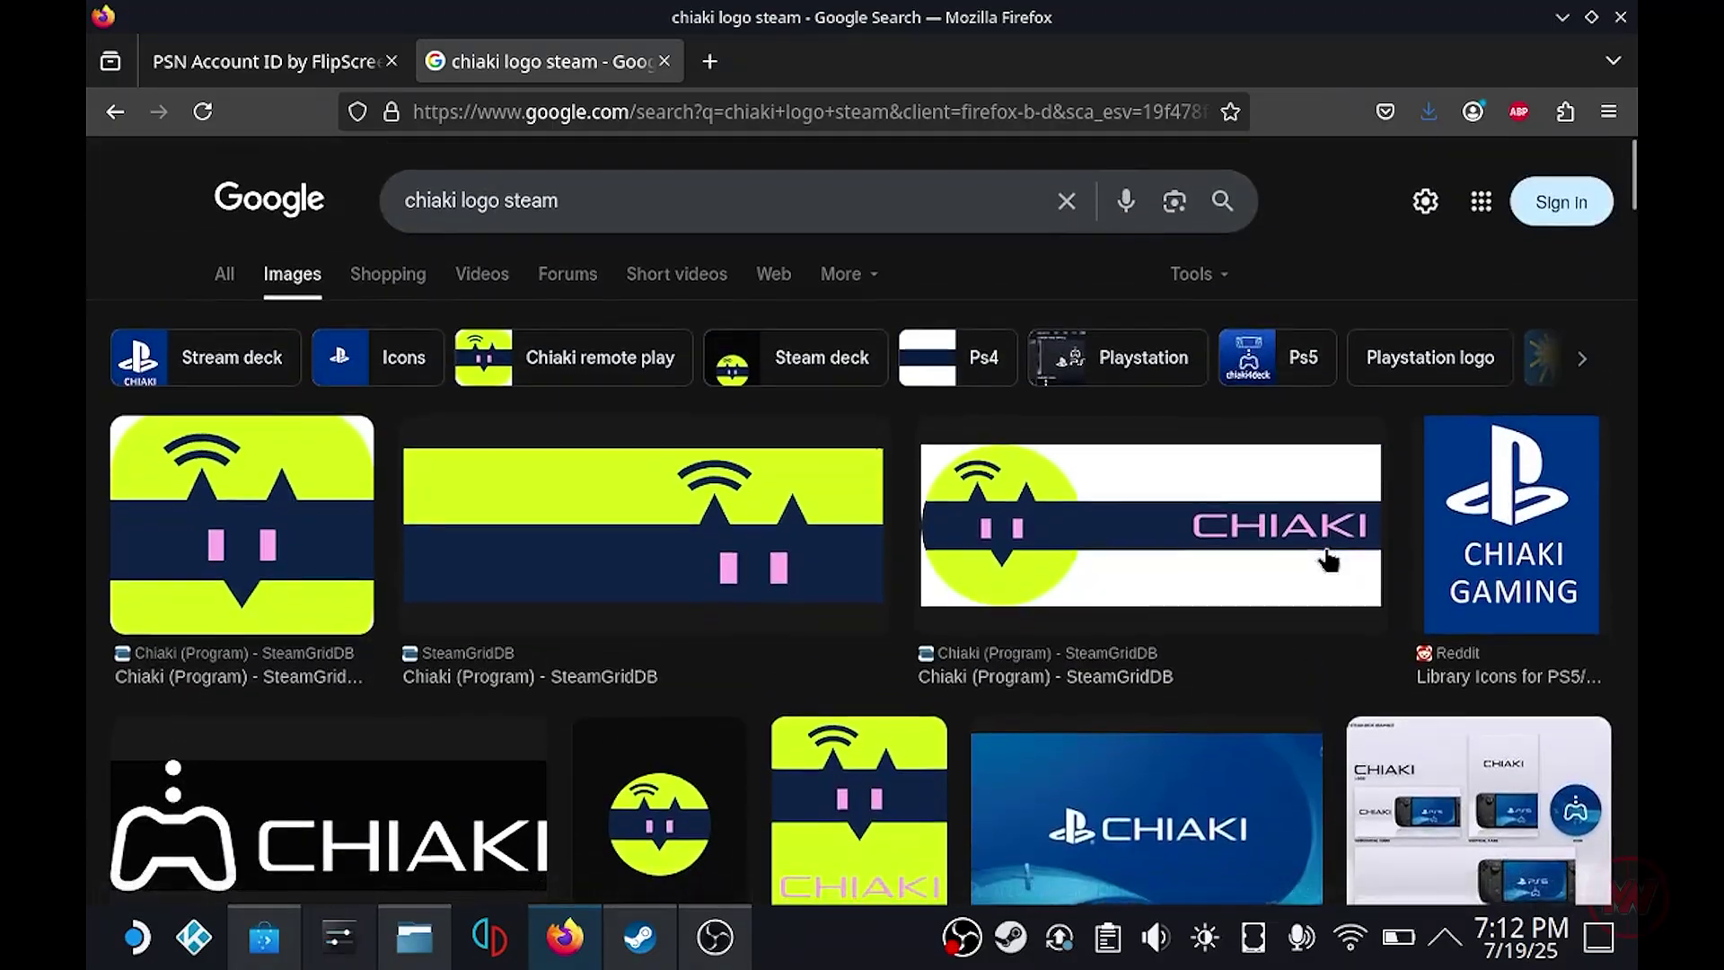
# In Steam, give the chiaki-ng library page a custom logo and a custom background using the PNG images from Pictures.
pyautogui.click(664, 948)
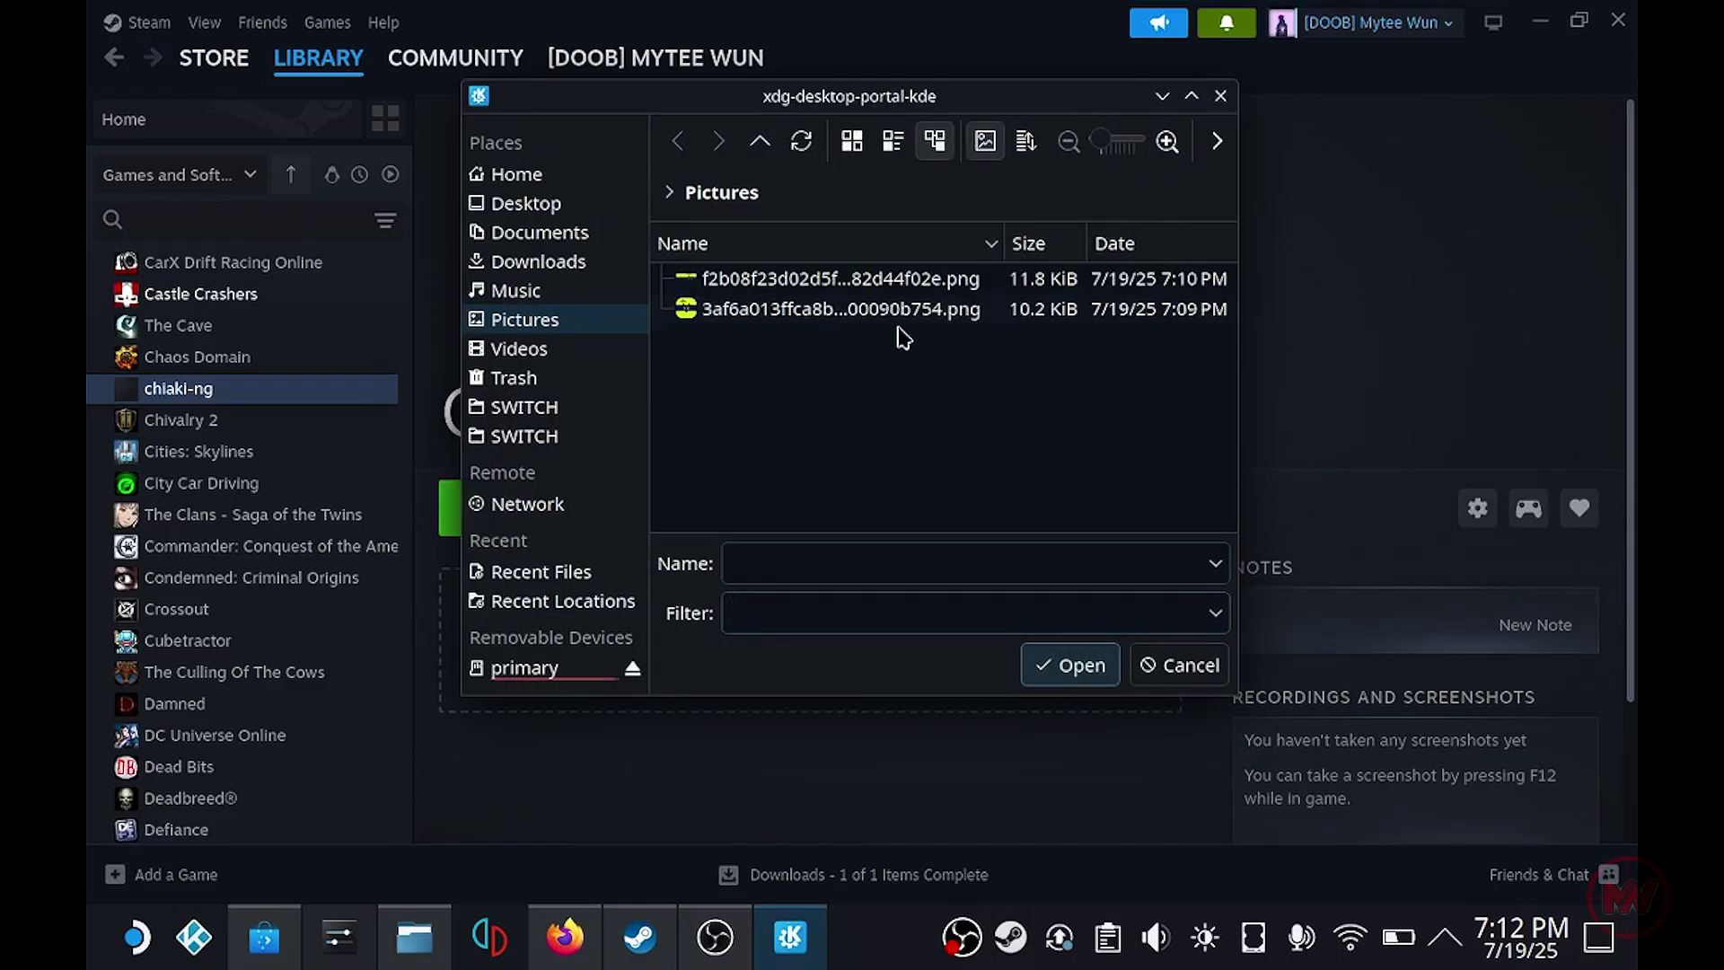
pyautogui.doubleClick(915, 316)
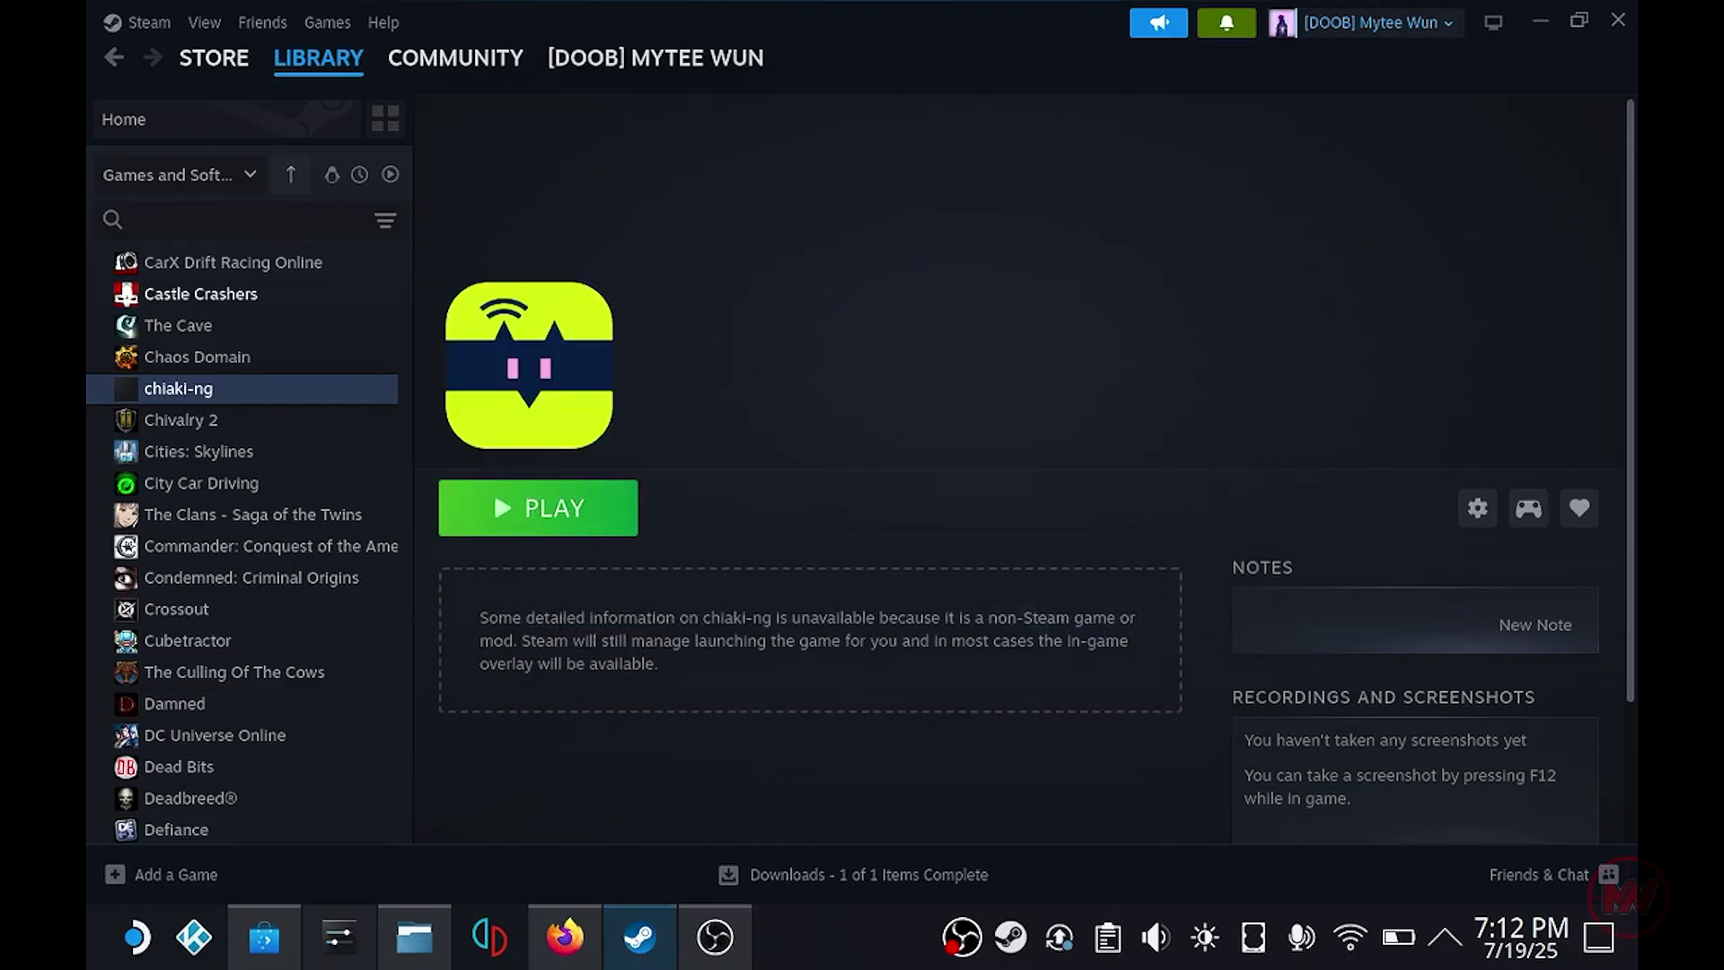
pyautogui.rightClick(1279, 327)
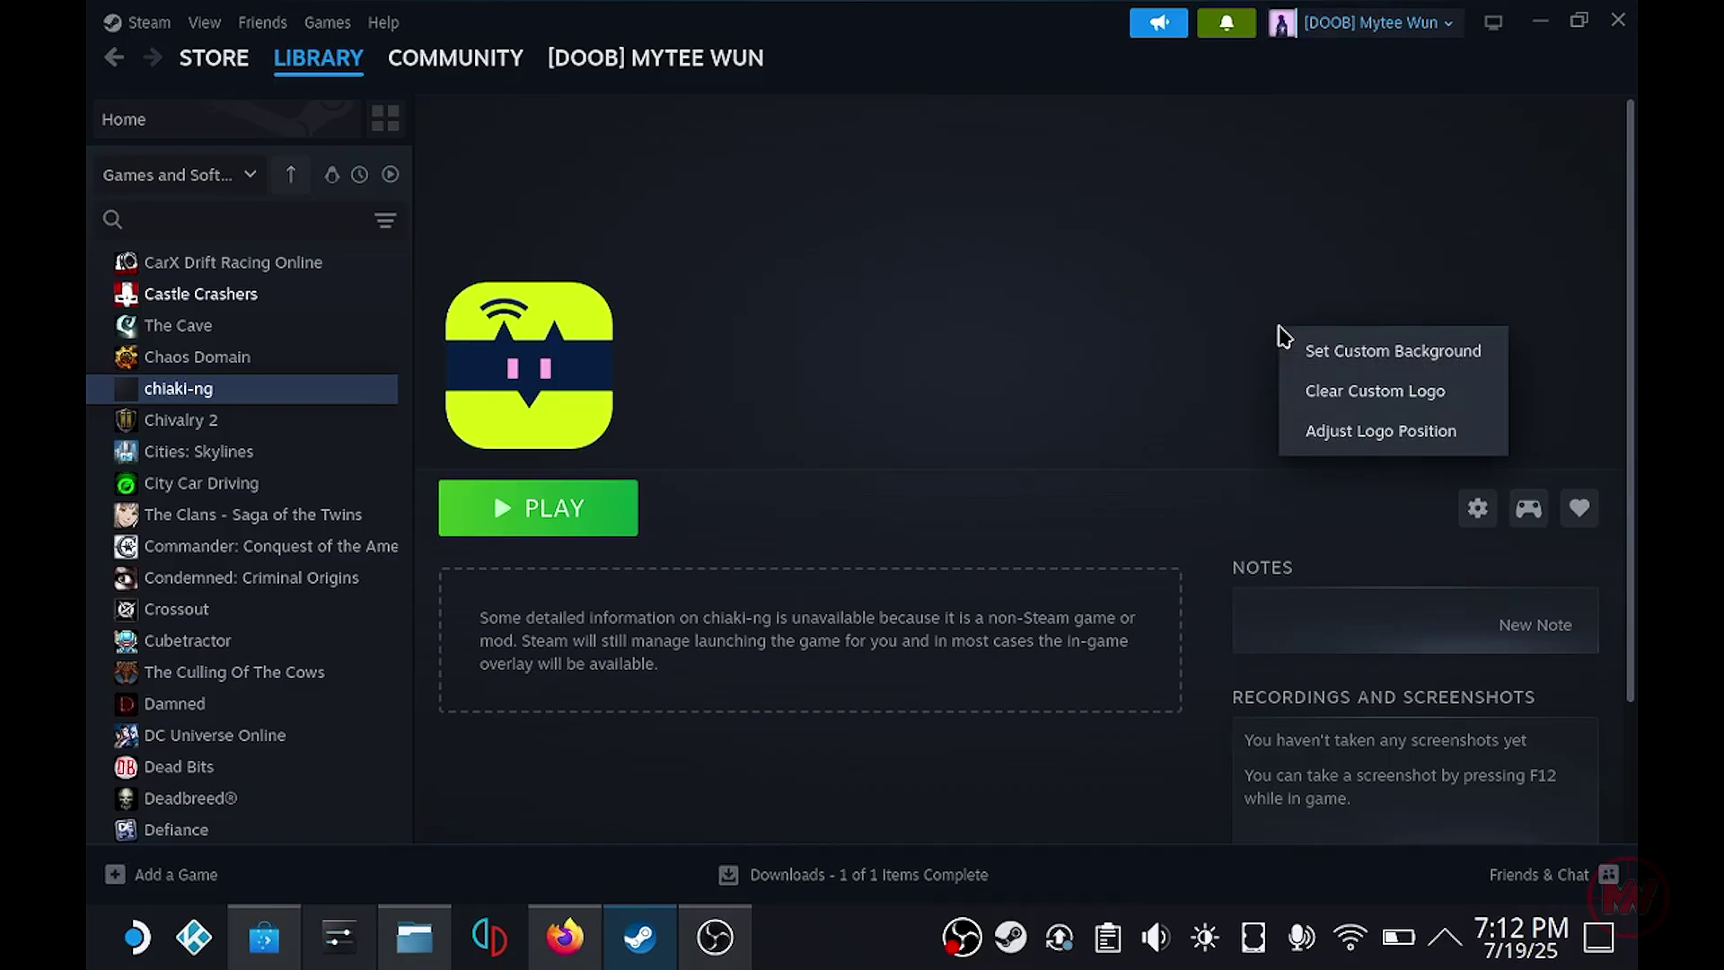
pyautogui.click(1392, 350)
pyautogui.doubleClick(915, 316)
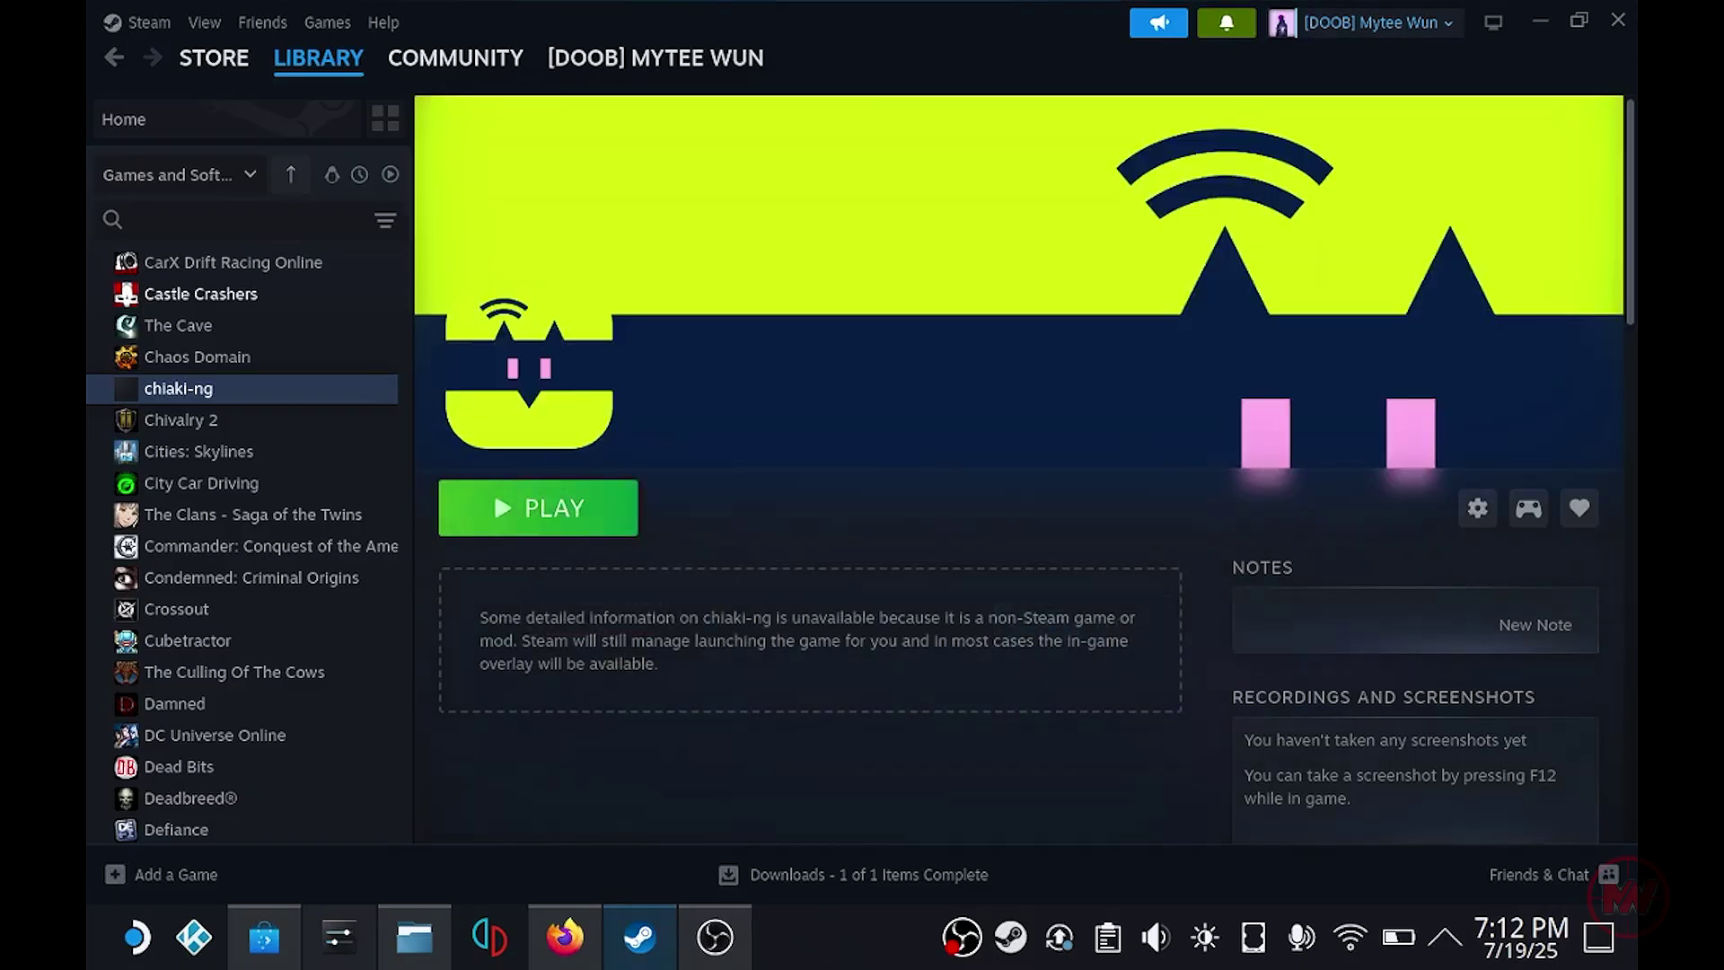
pyautogui.scroll(-4, 1019, 467)
pyautogui.scroll(4, 1019, 466)
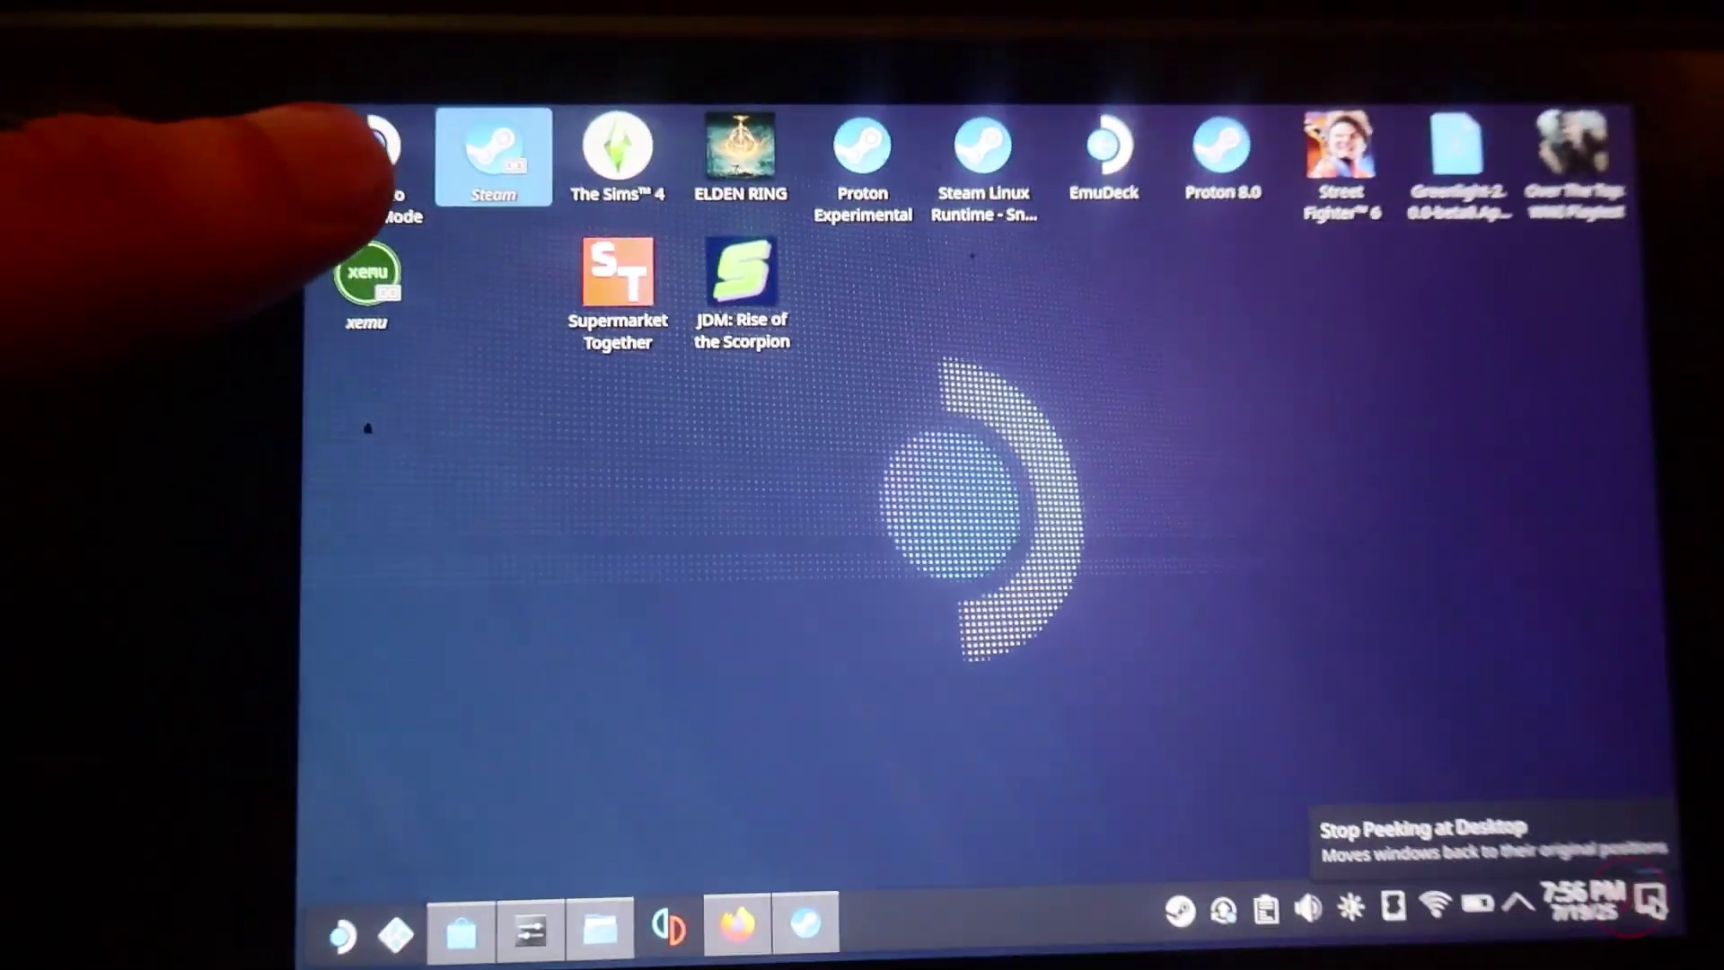
# Return the Steam Deck to Gaming Mode and open the Library.
pyautogui.doubleClick(443, 143)
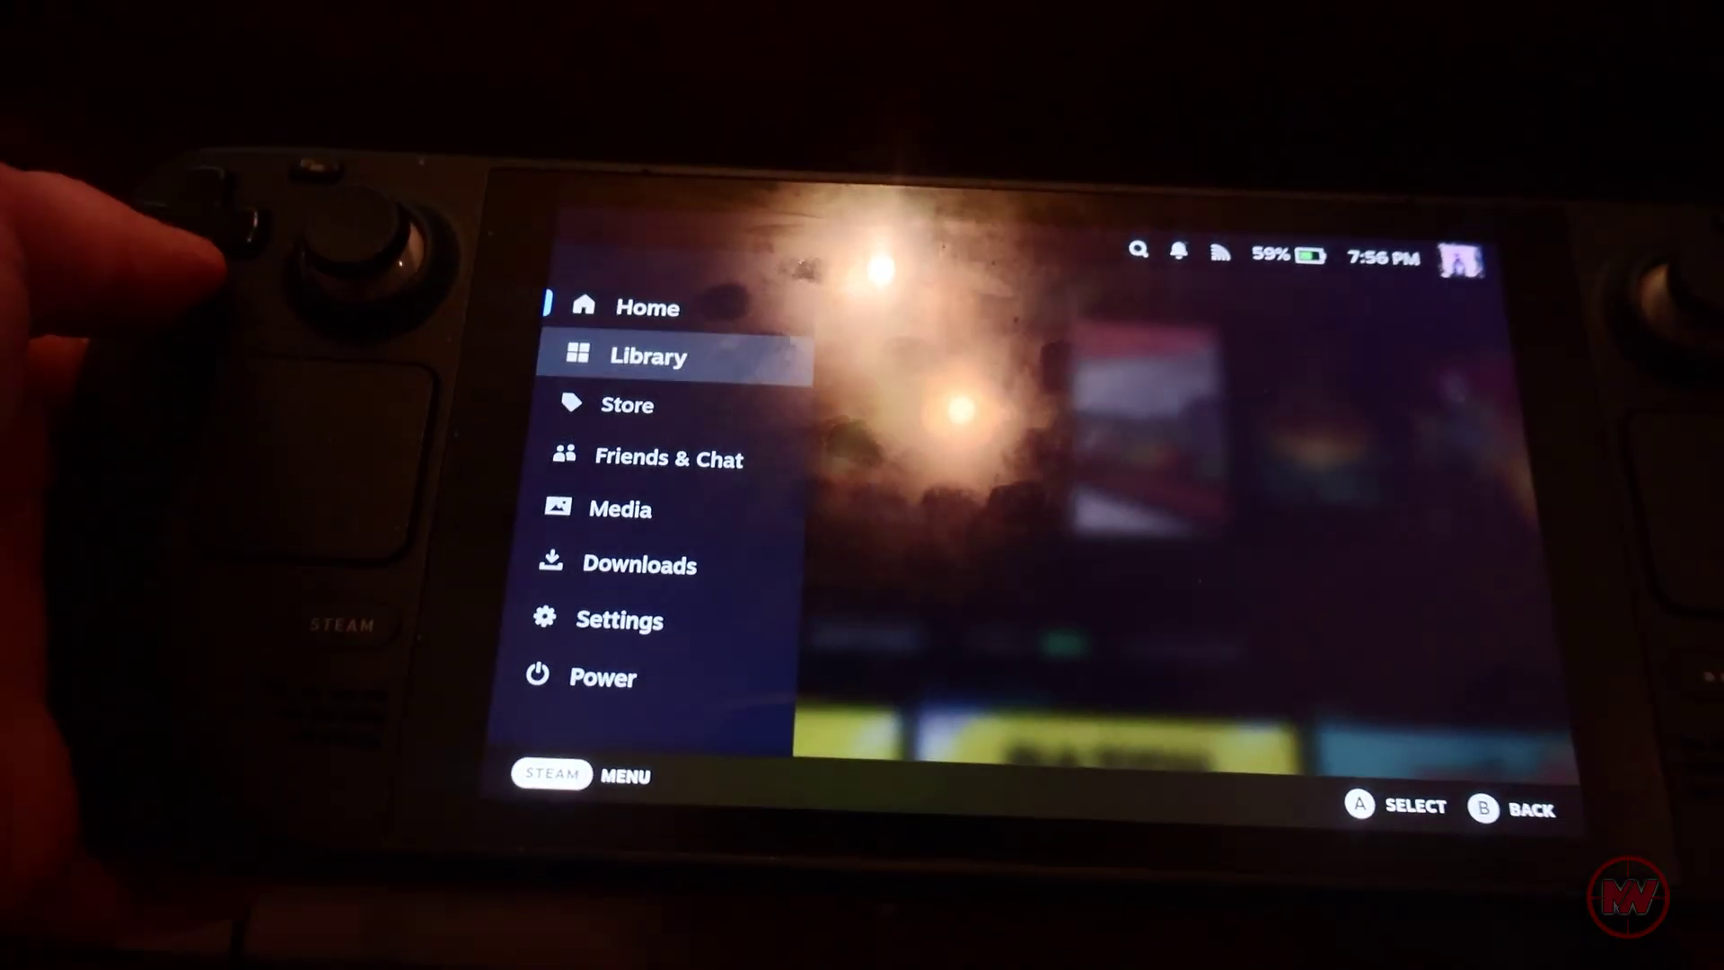
pyautogui.press('Down')
pyautogui.press('Up')
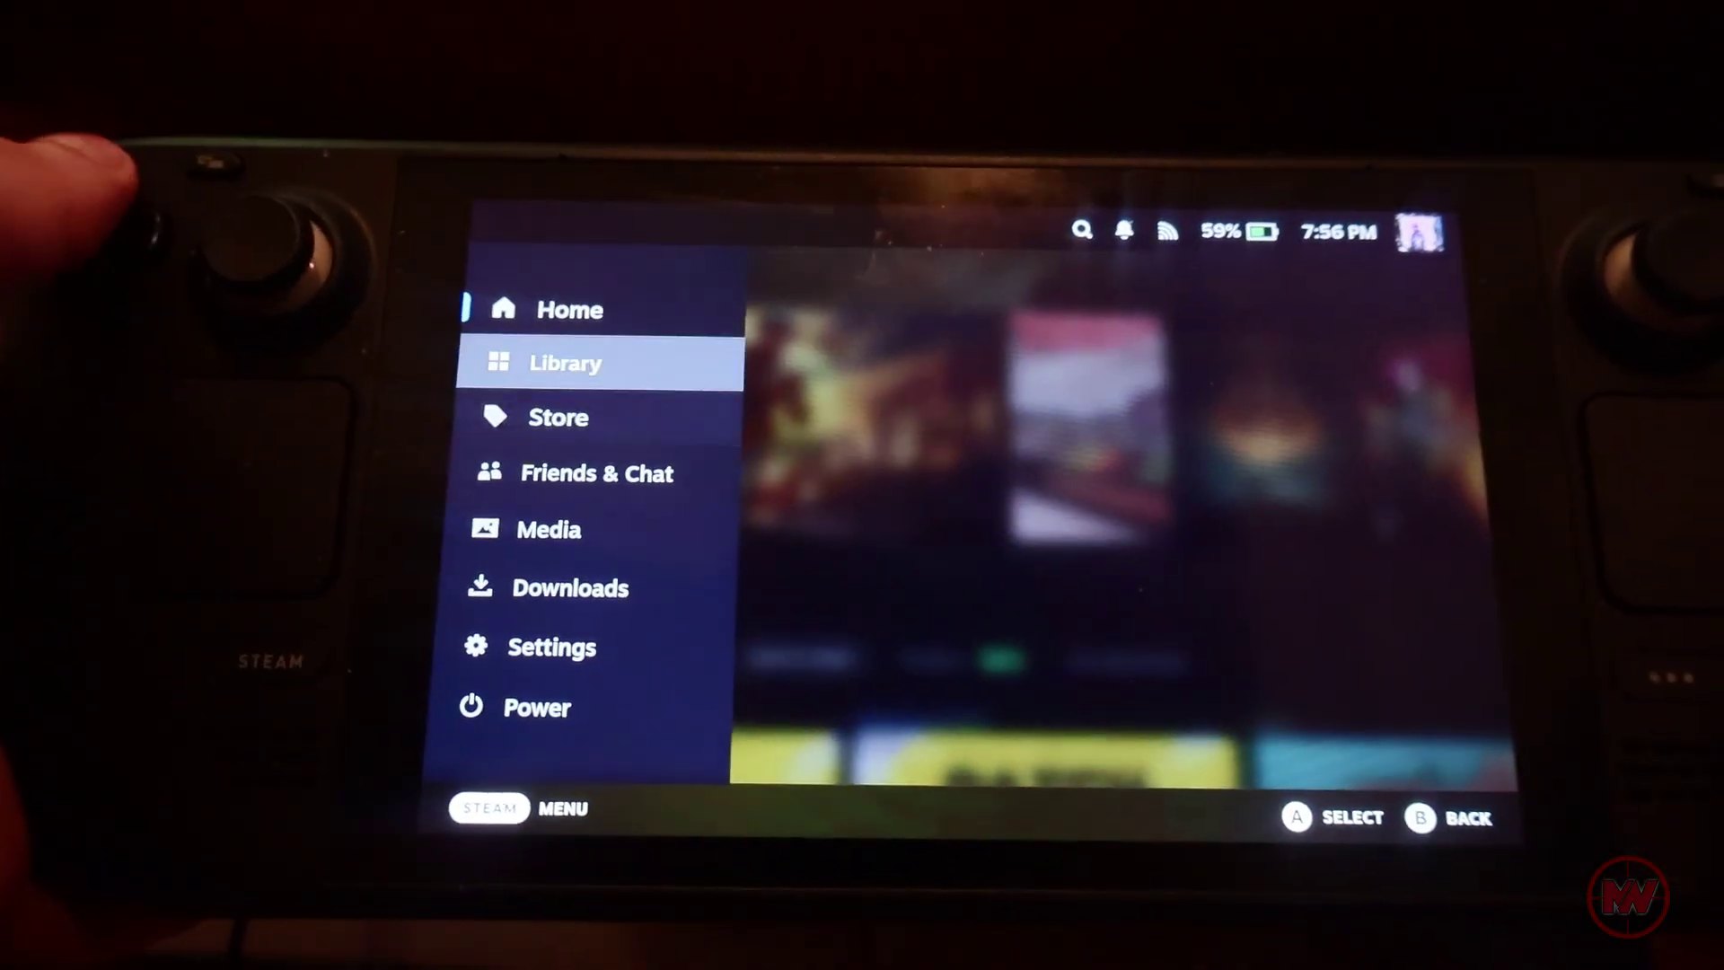
pyautogui.press('Escape')
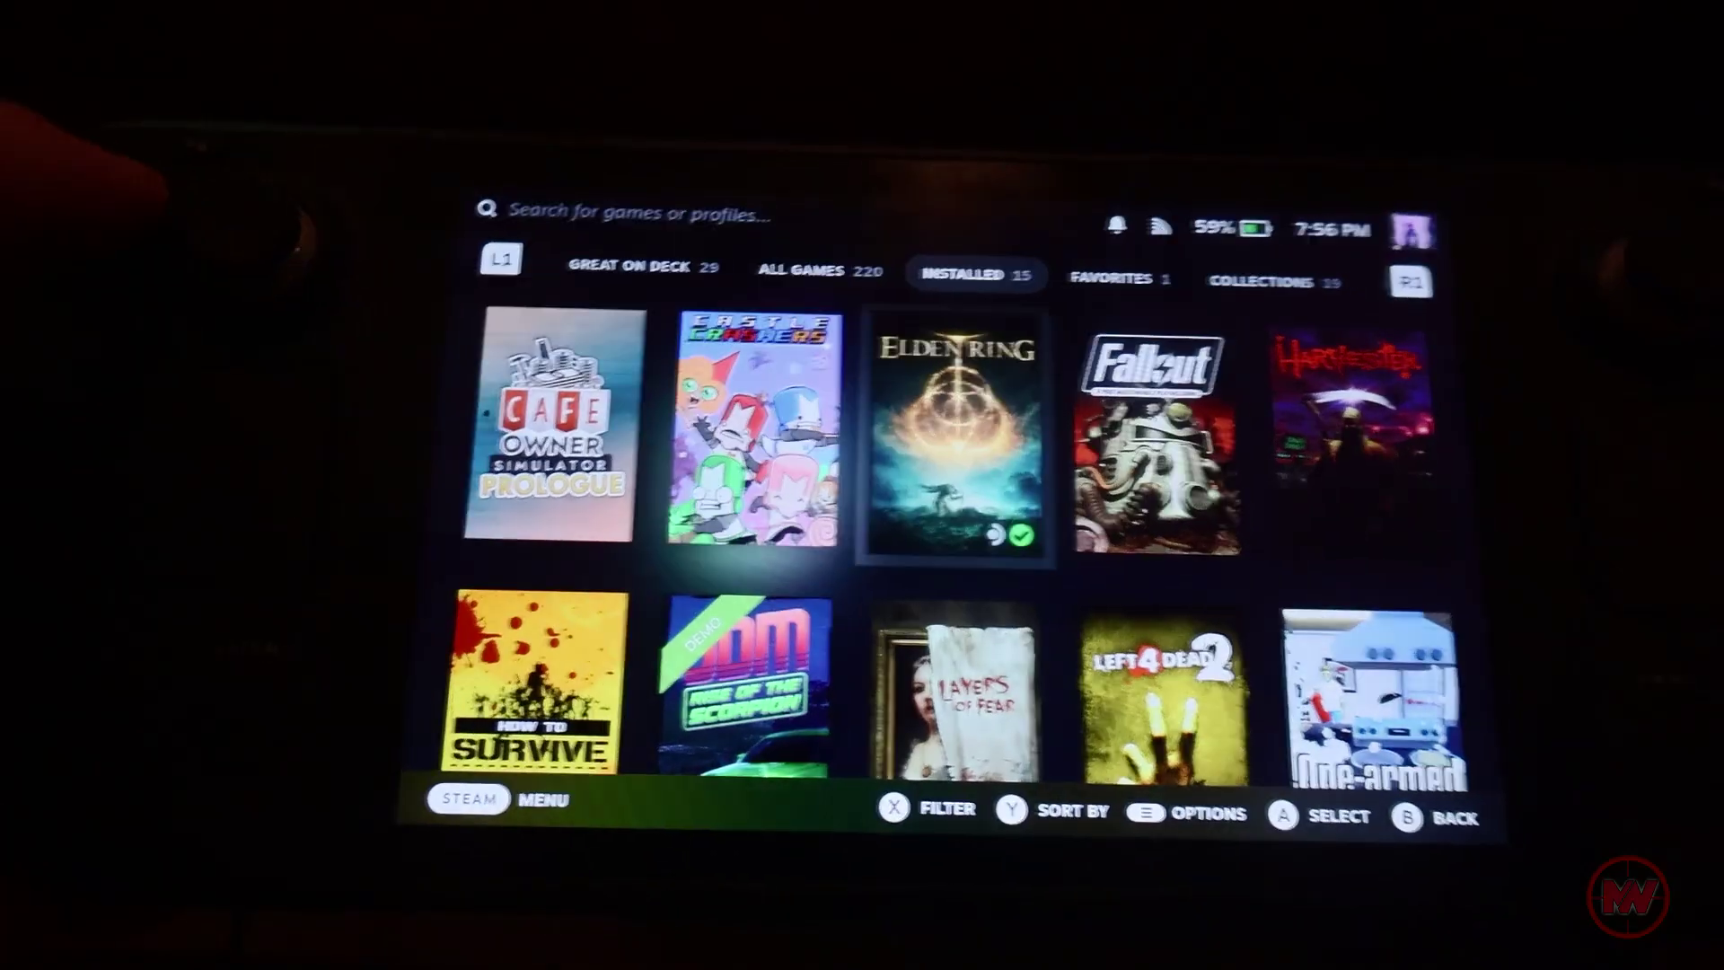
# Look through the library's Non-Steam games and go back to Collections.
pyautogui.hotkey('ctrl', 'Tab')
pyautogui.hotkey('ctrl', 'Tab')
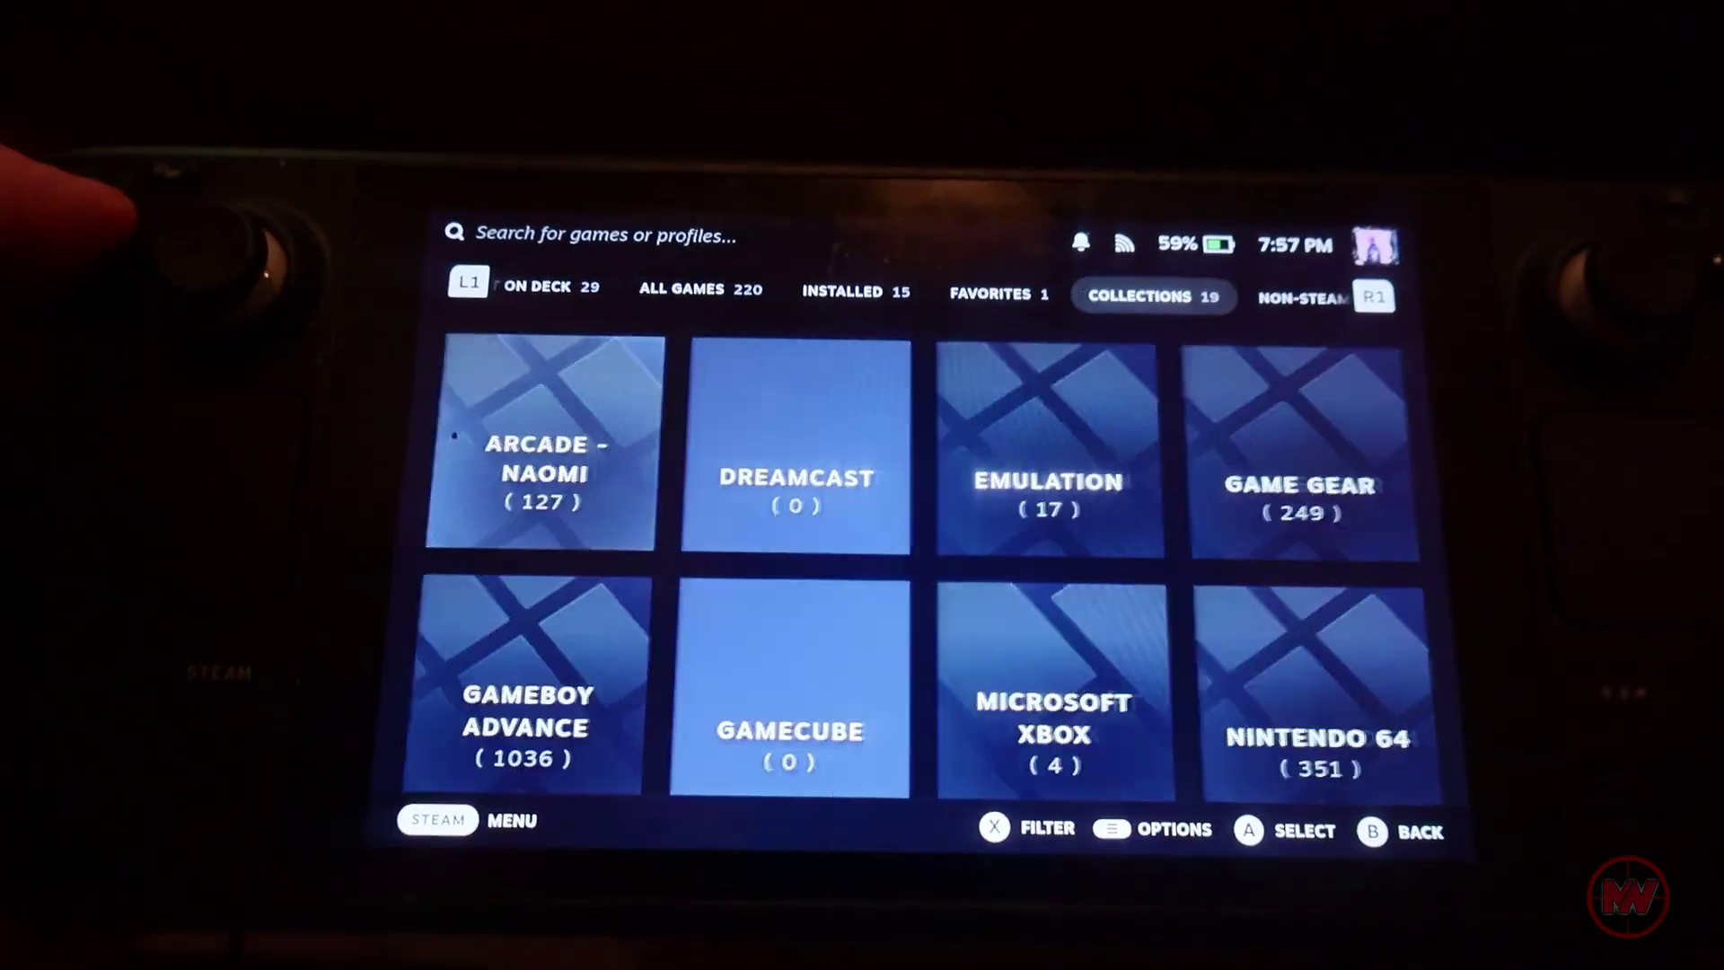
pyautogui.hotkey('ctrl', 'Tab')
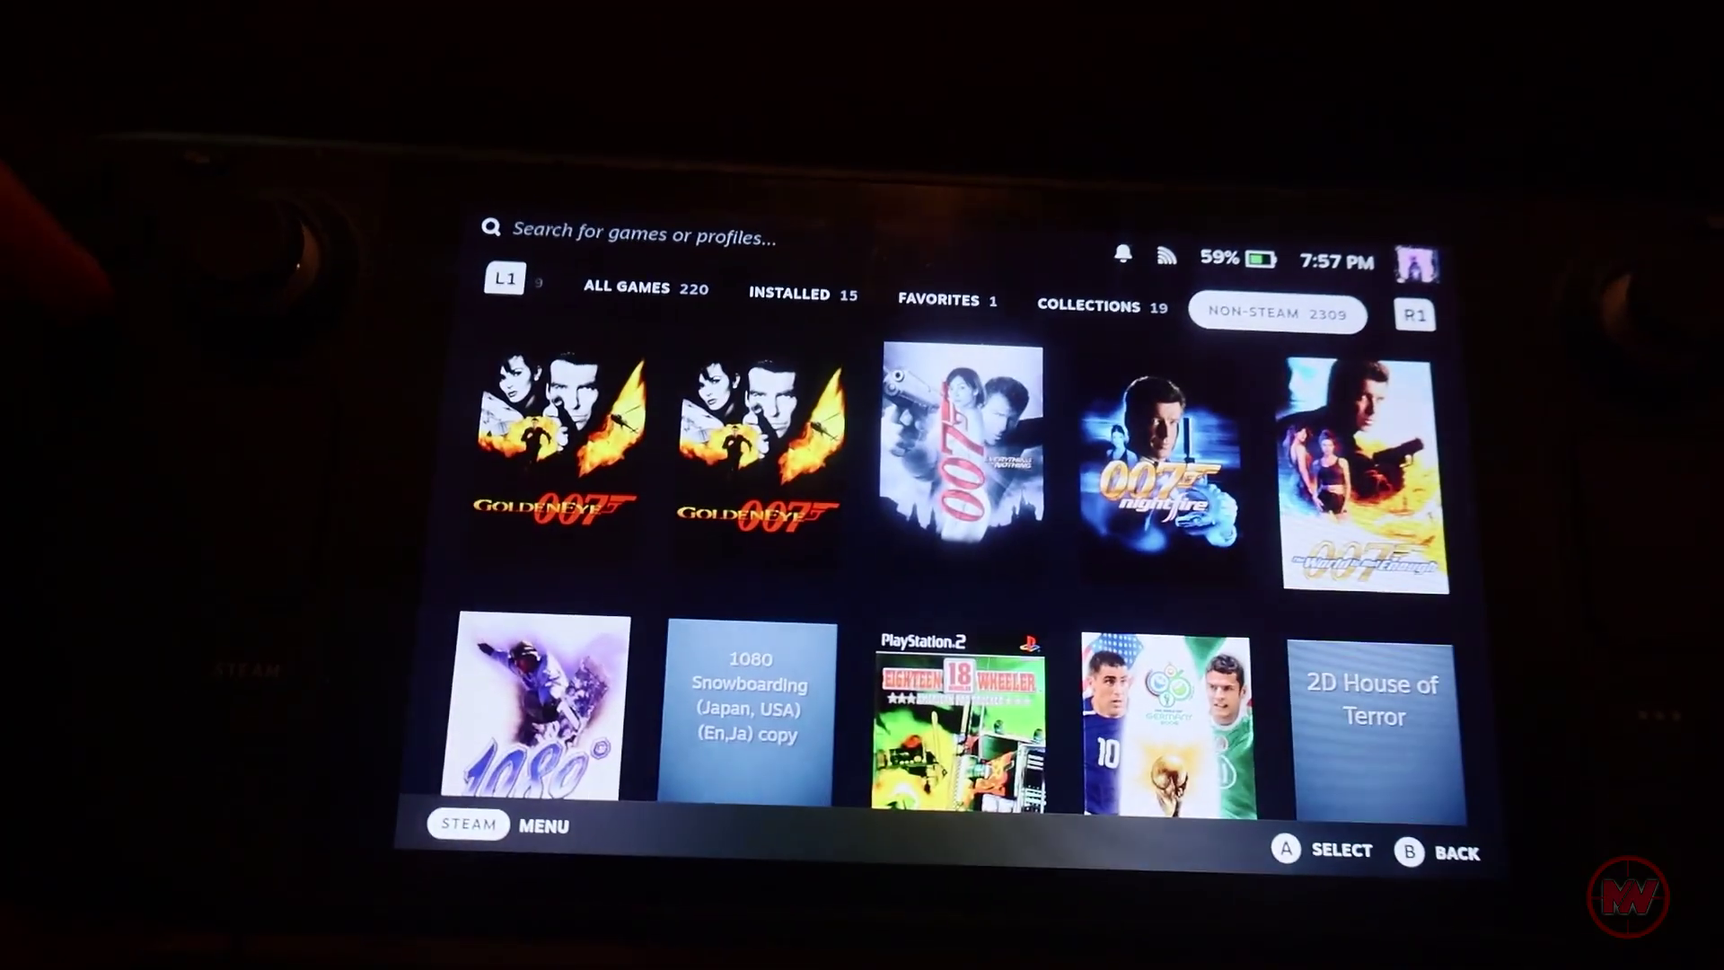
pyautogui.press('Down')
pyautogui.press('Down')
pyautogui.press('Down')
pyautogui.press('Down')
pyautogui.press('Down')
pyautogui.press('Down')
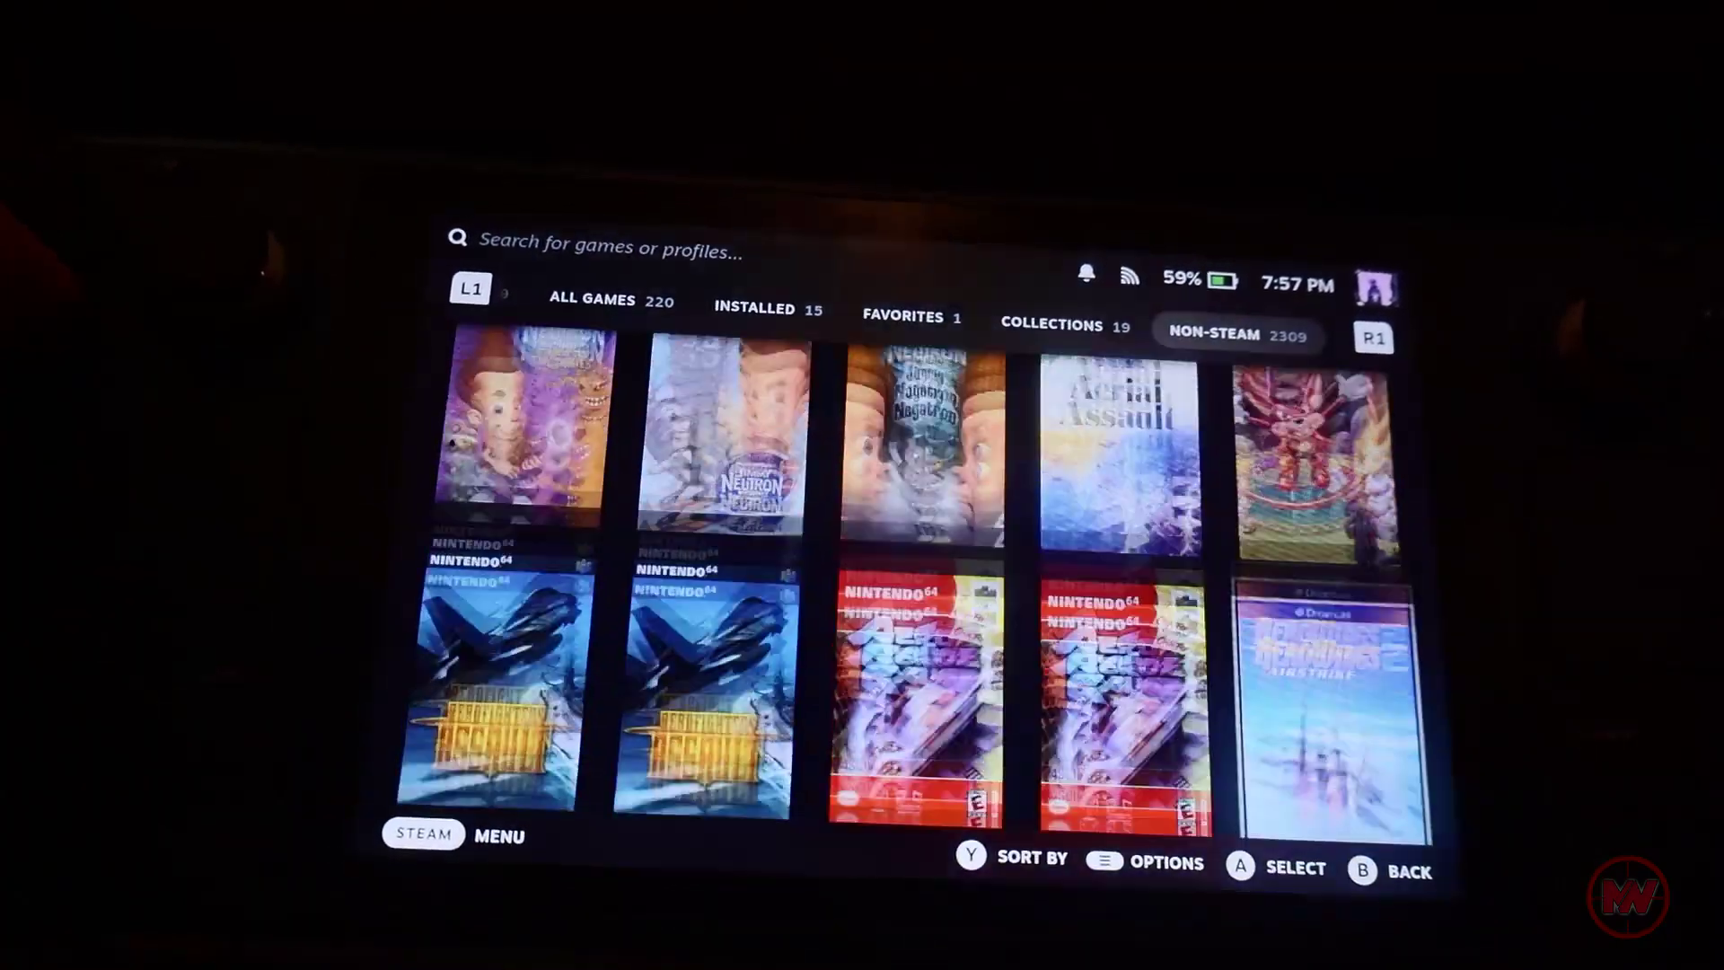
pyautogui.hotkey('ctrl', 'shift', 'Tab')
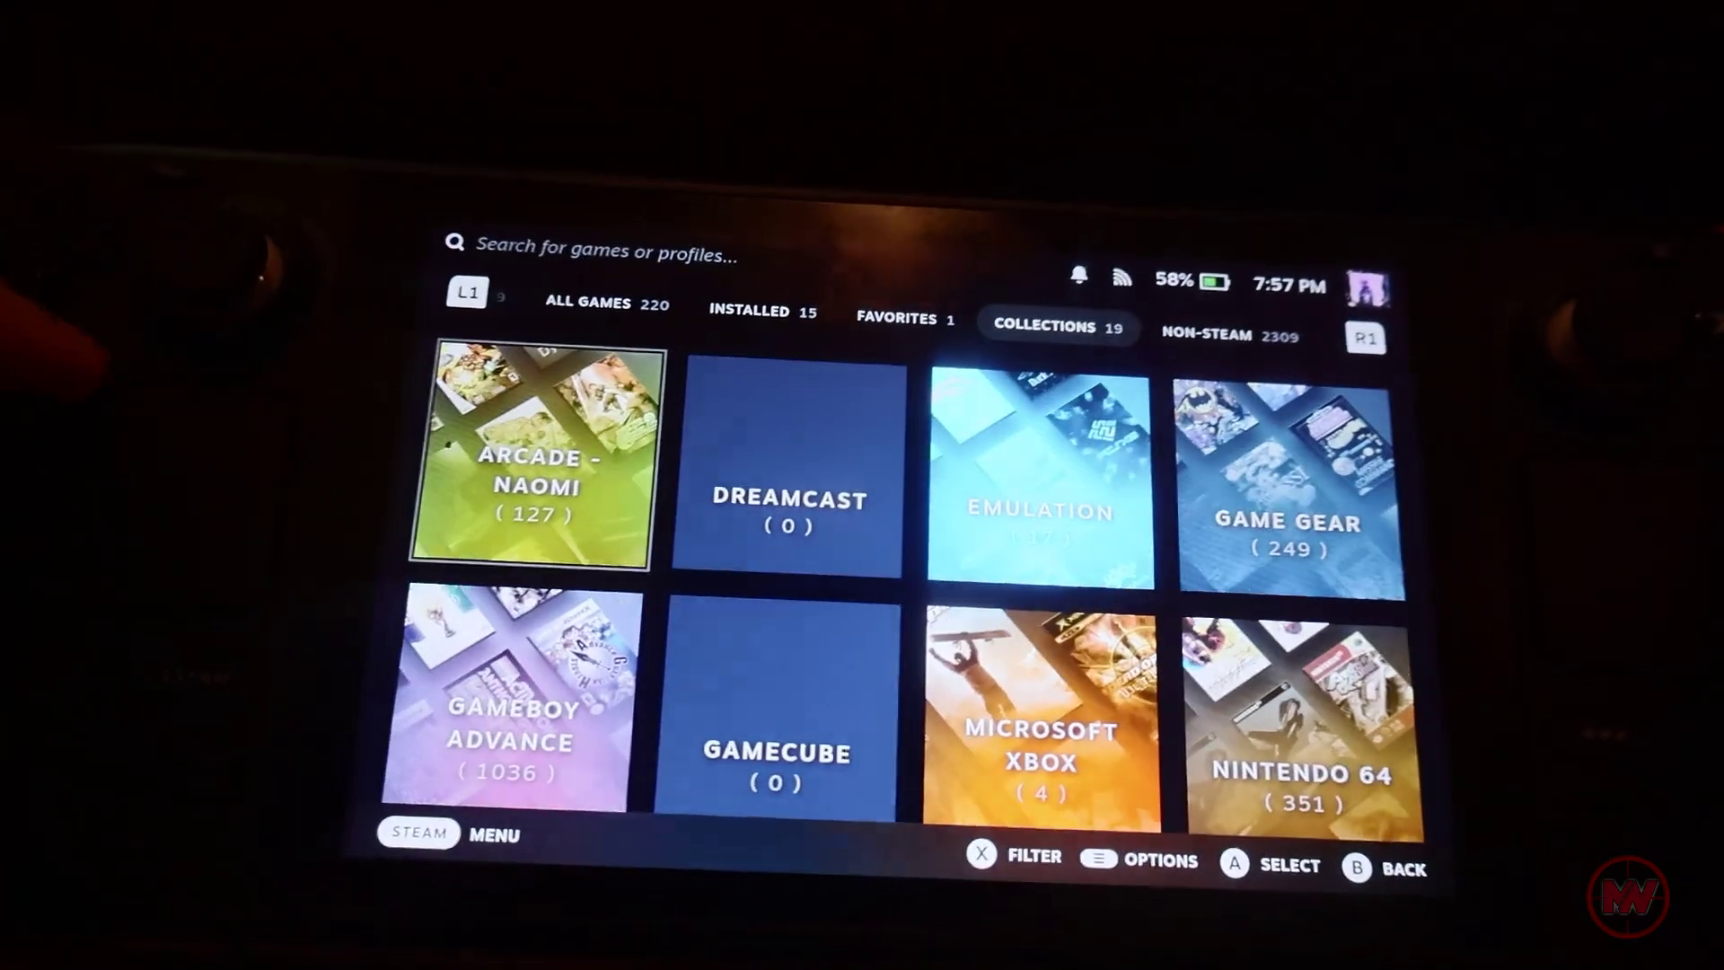
# Launch chiaki-ng from the library's Favorites and dismiss the Remote Play via PSN prompt.
pyautogui.press('Up')
pyautogui.press('Down')
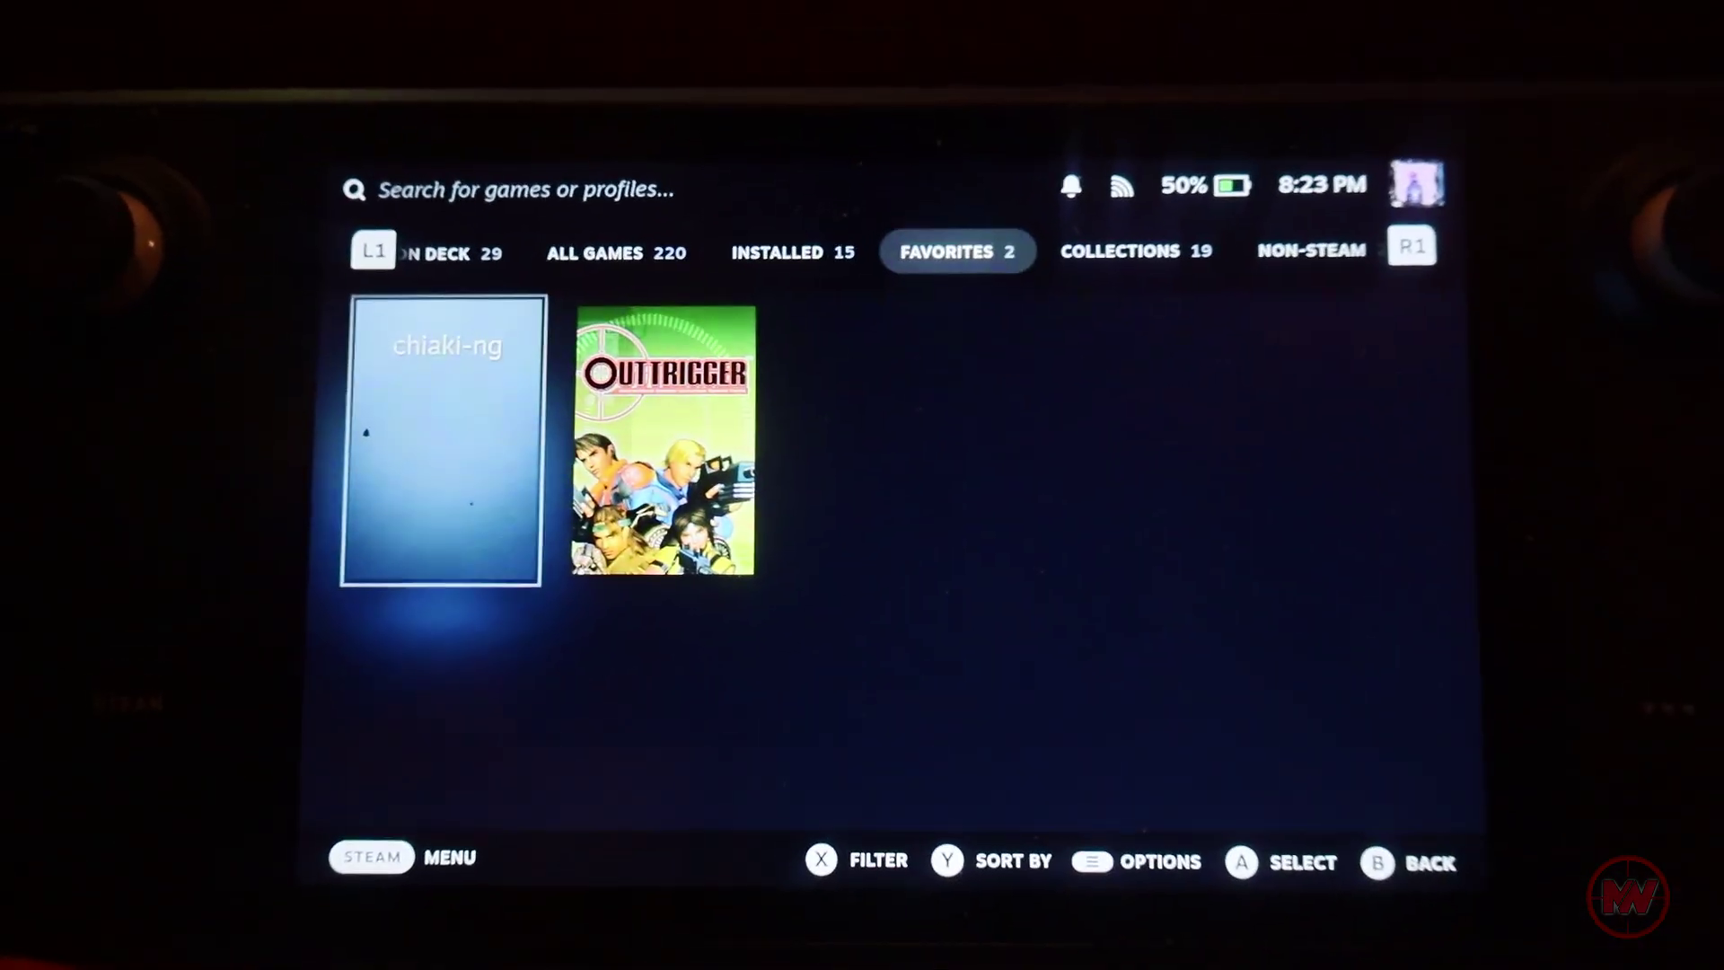
pyautogui.press('Return')
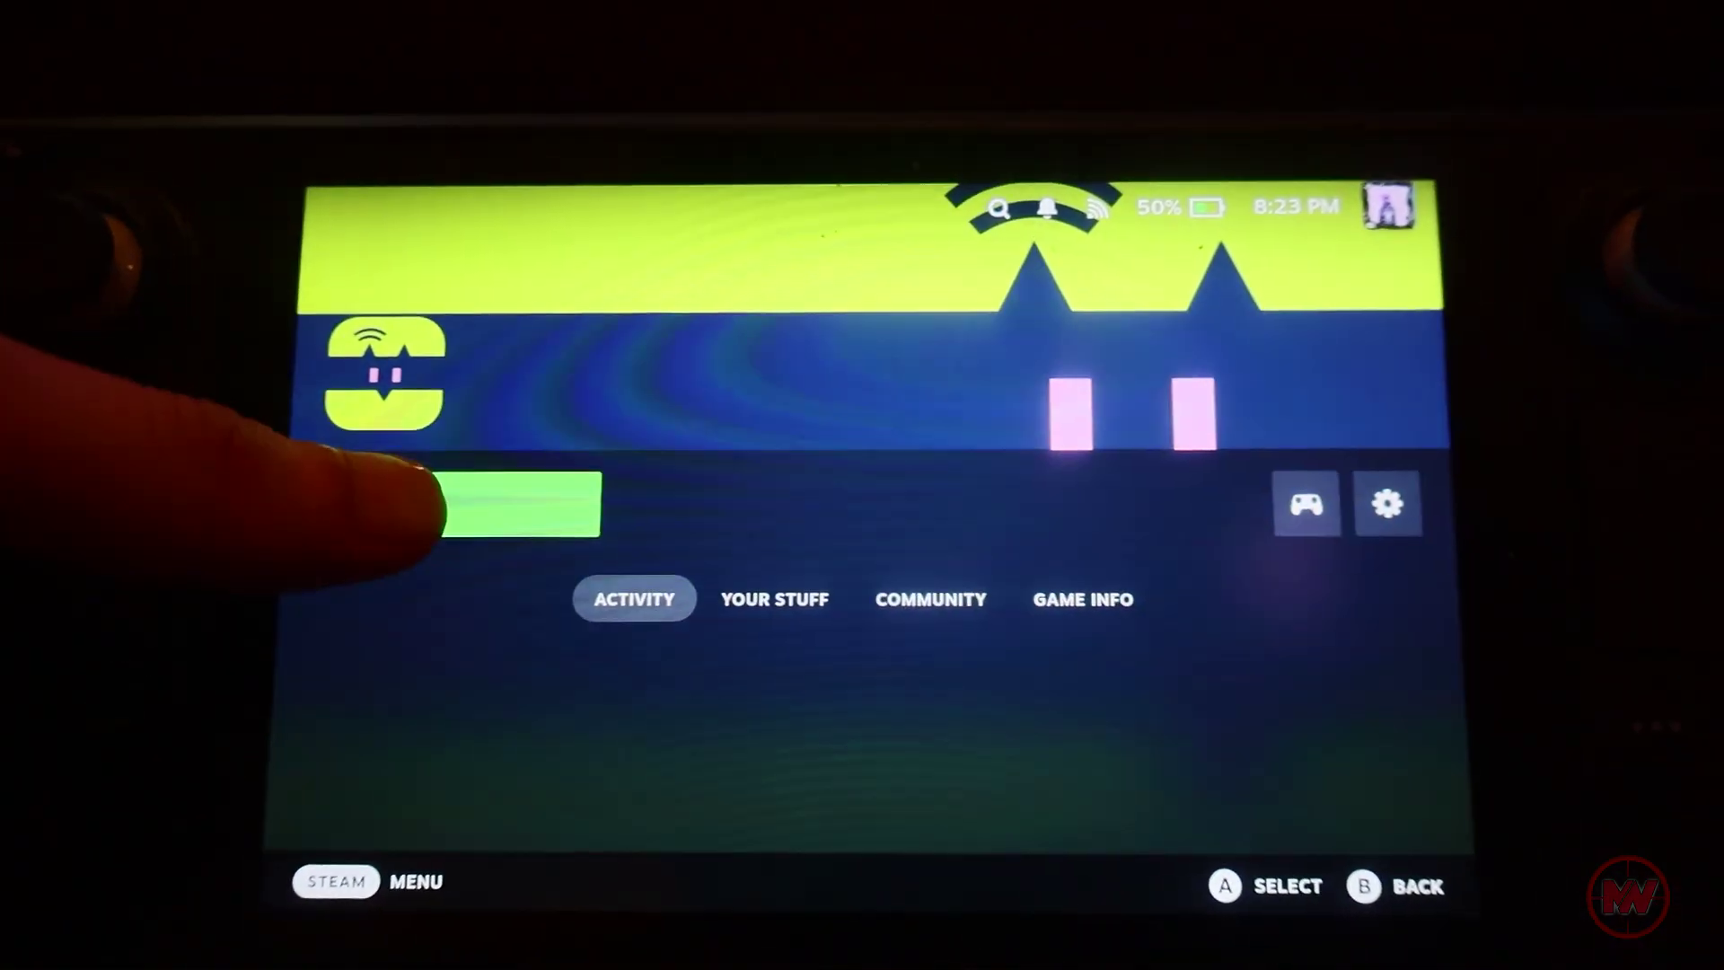
pyautogui.click(503, 504)
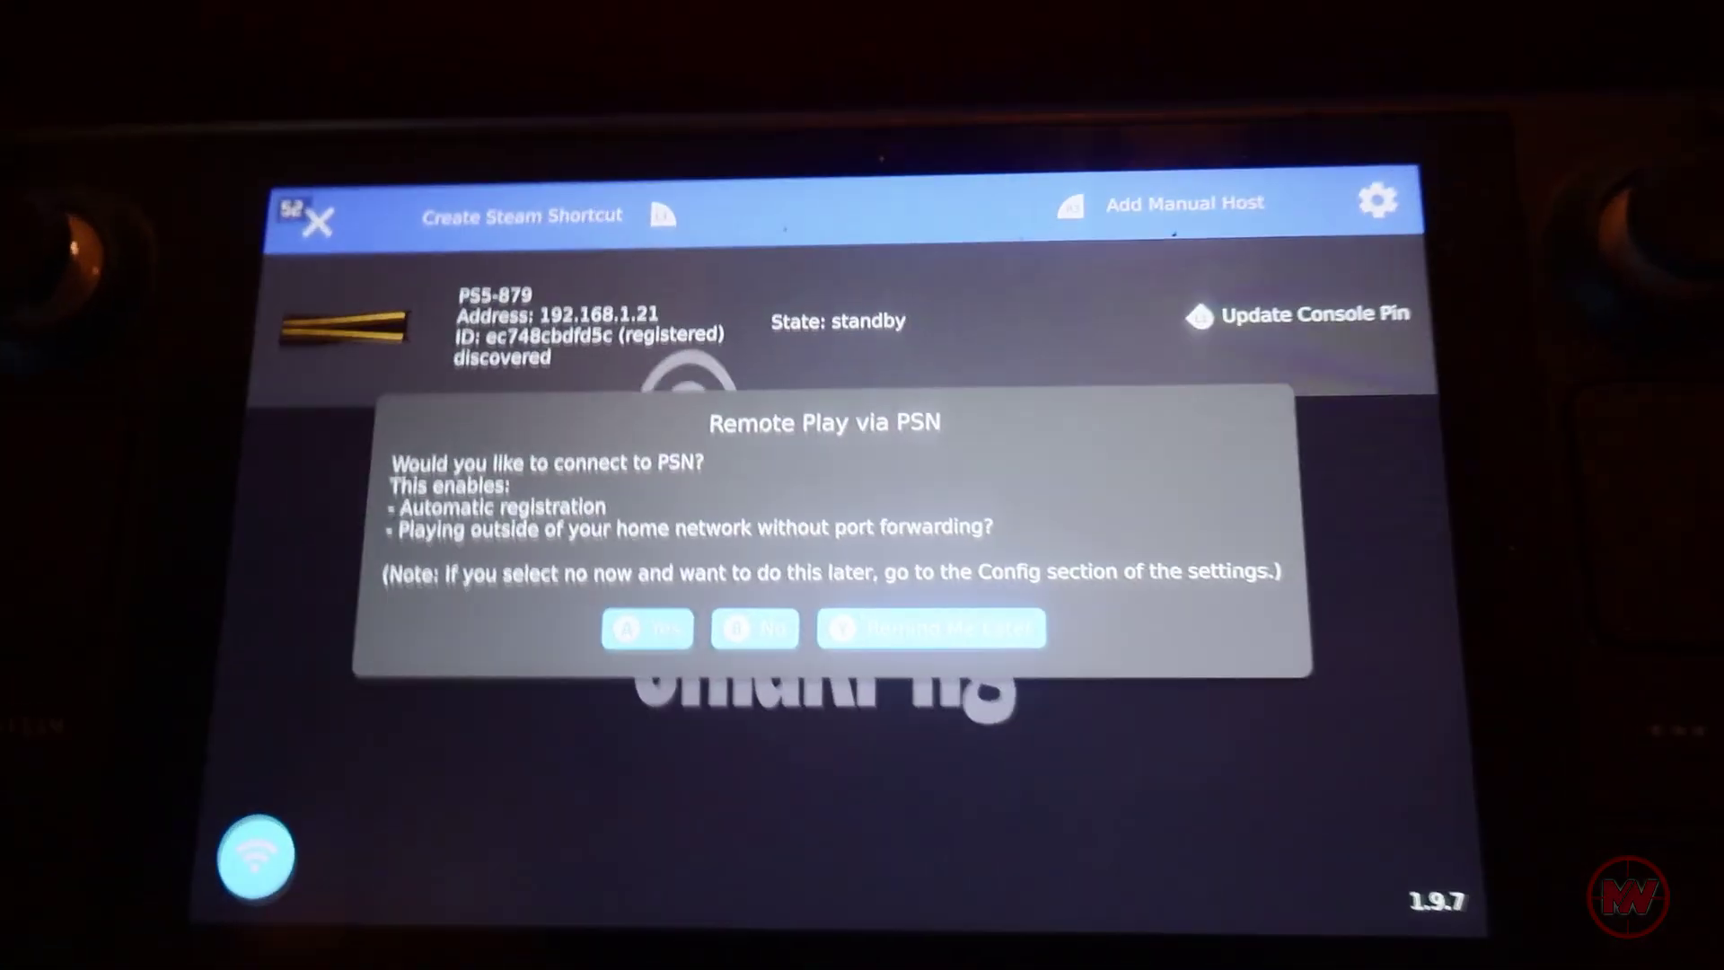
pyautogui.press('Escape')
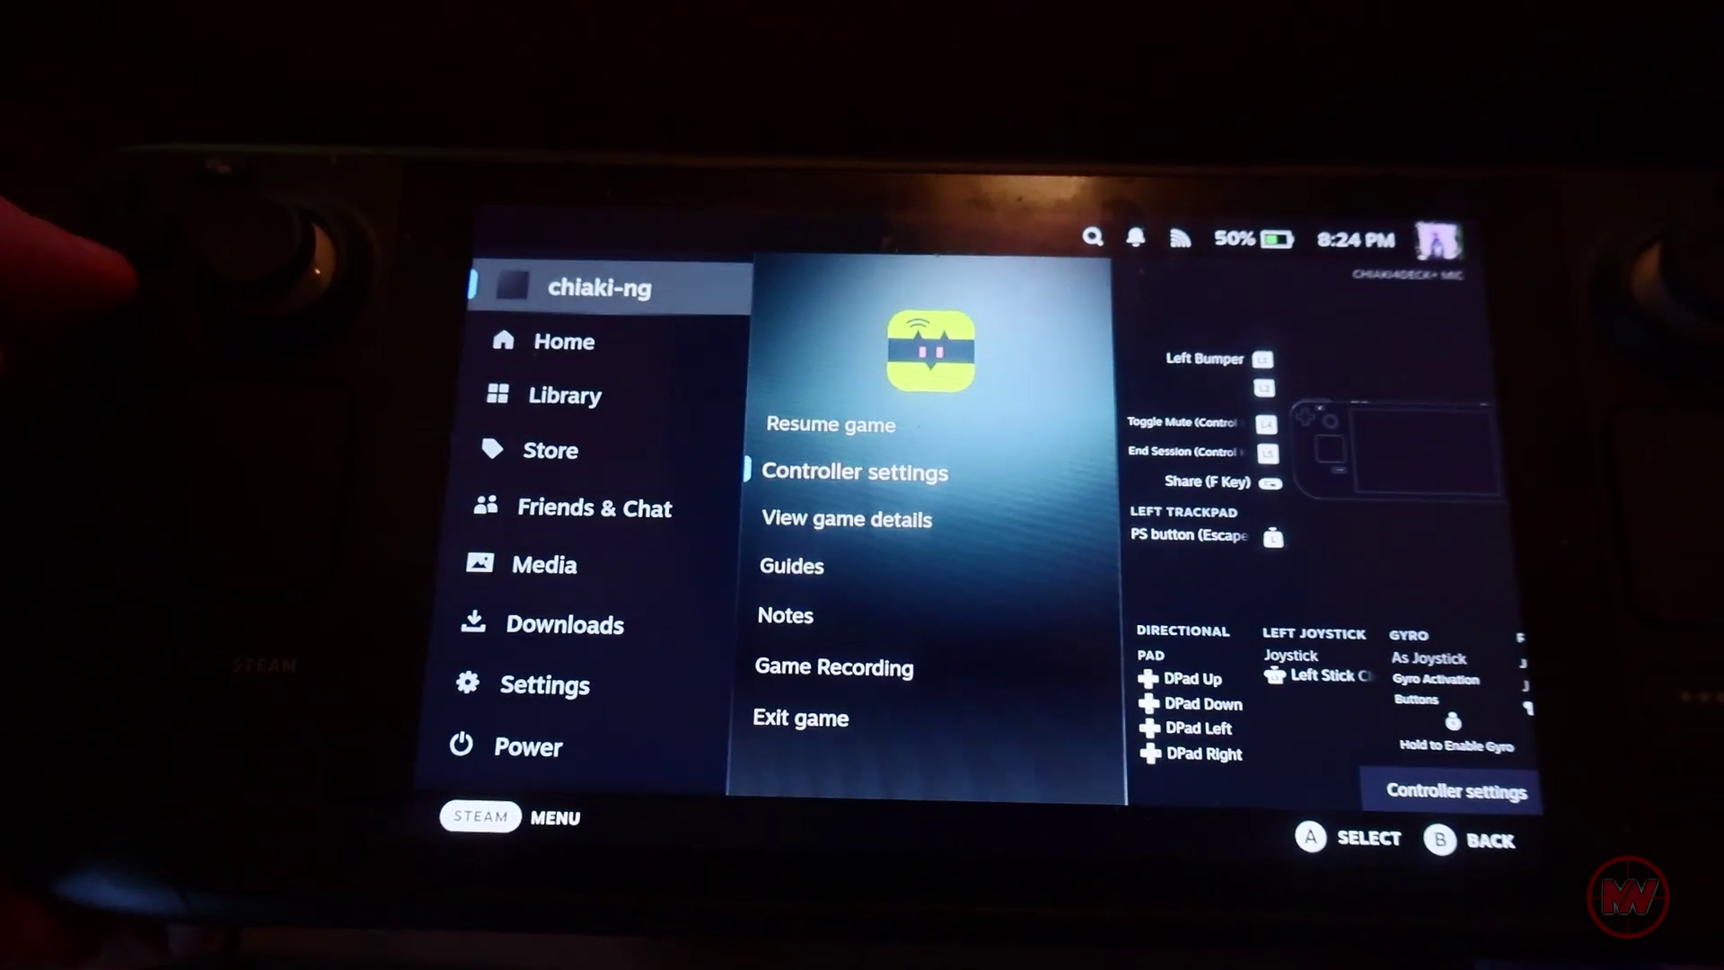
# Open chiaki-ng's controller settings from the Steam overlay and go through the Non-Verified Games introduction.
pyautogui.press('Escape')
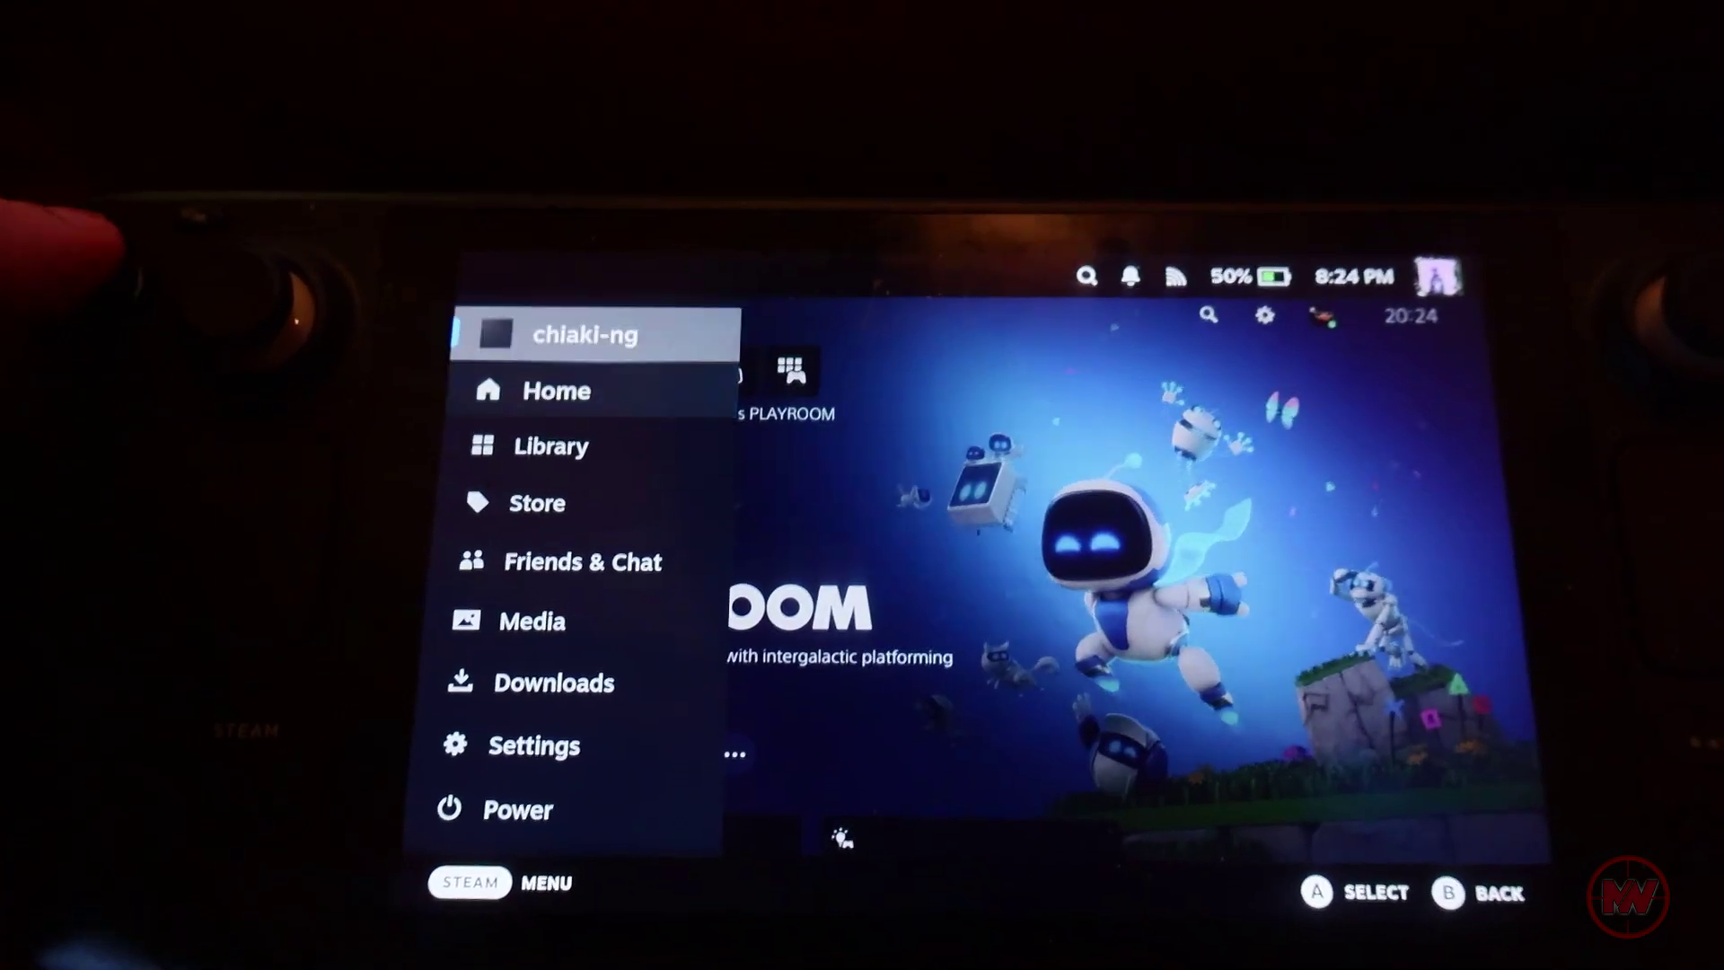
pyautogui.press('Up')
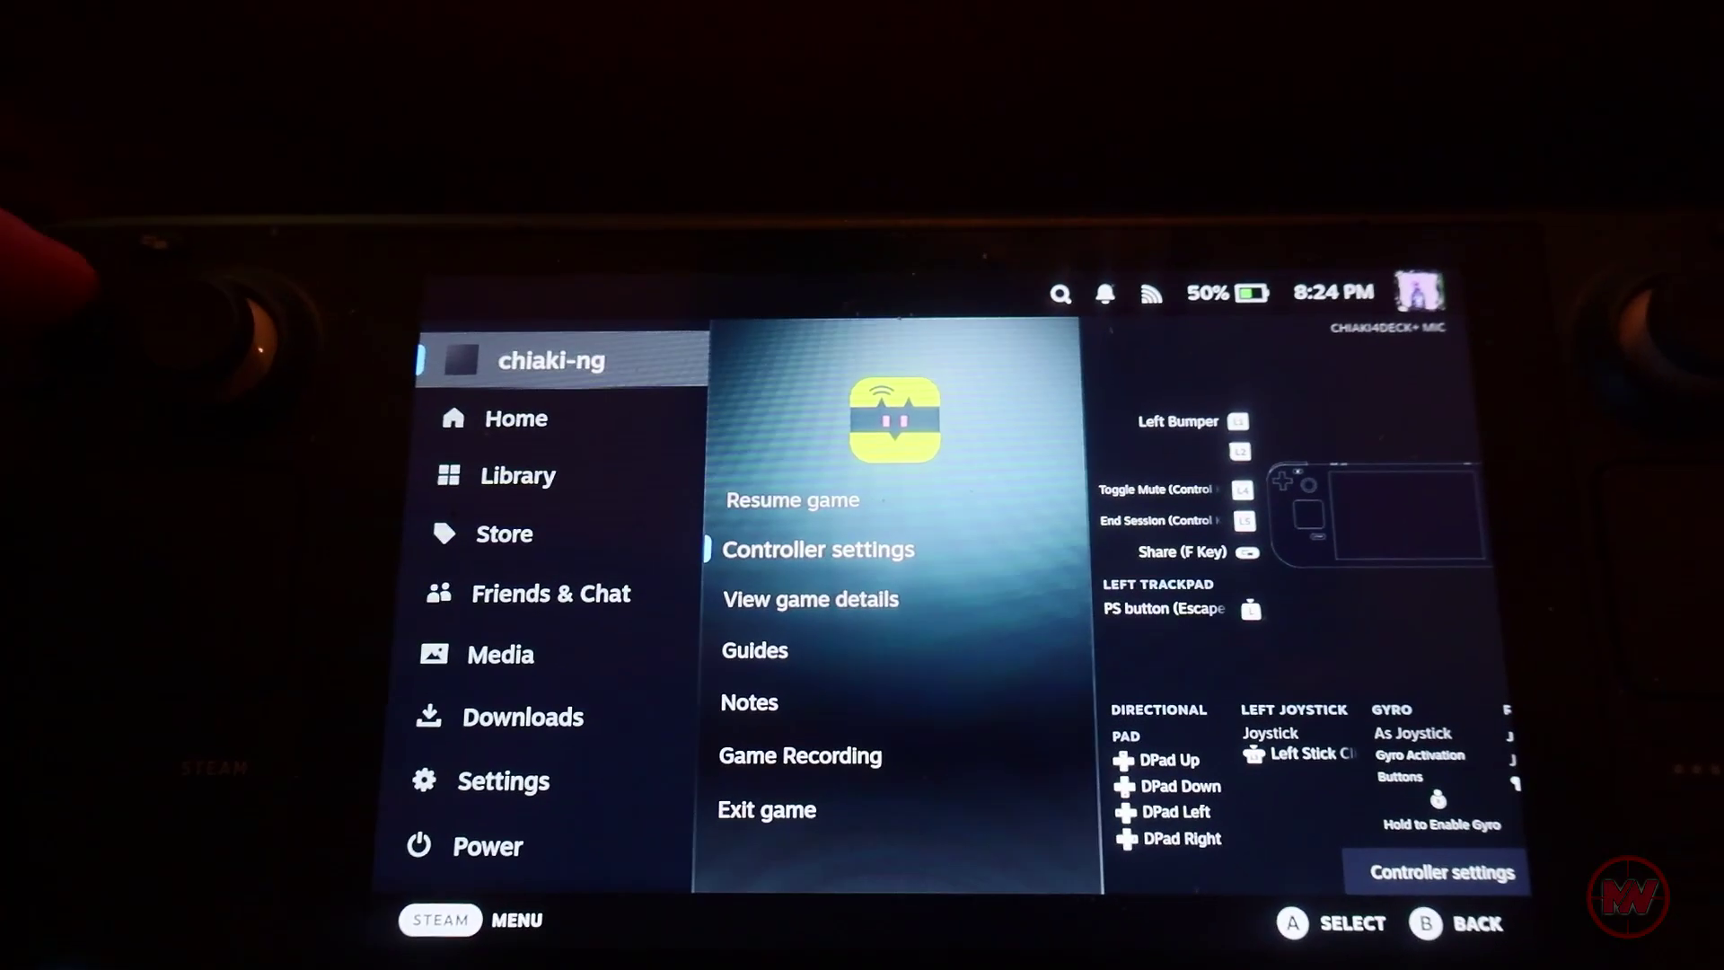
pyautogui.press('Escape')
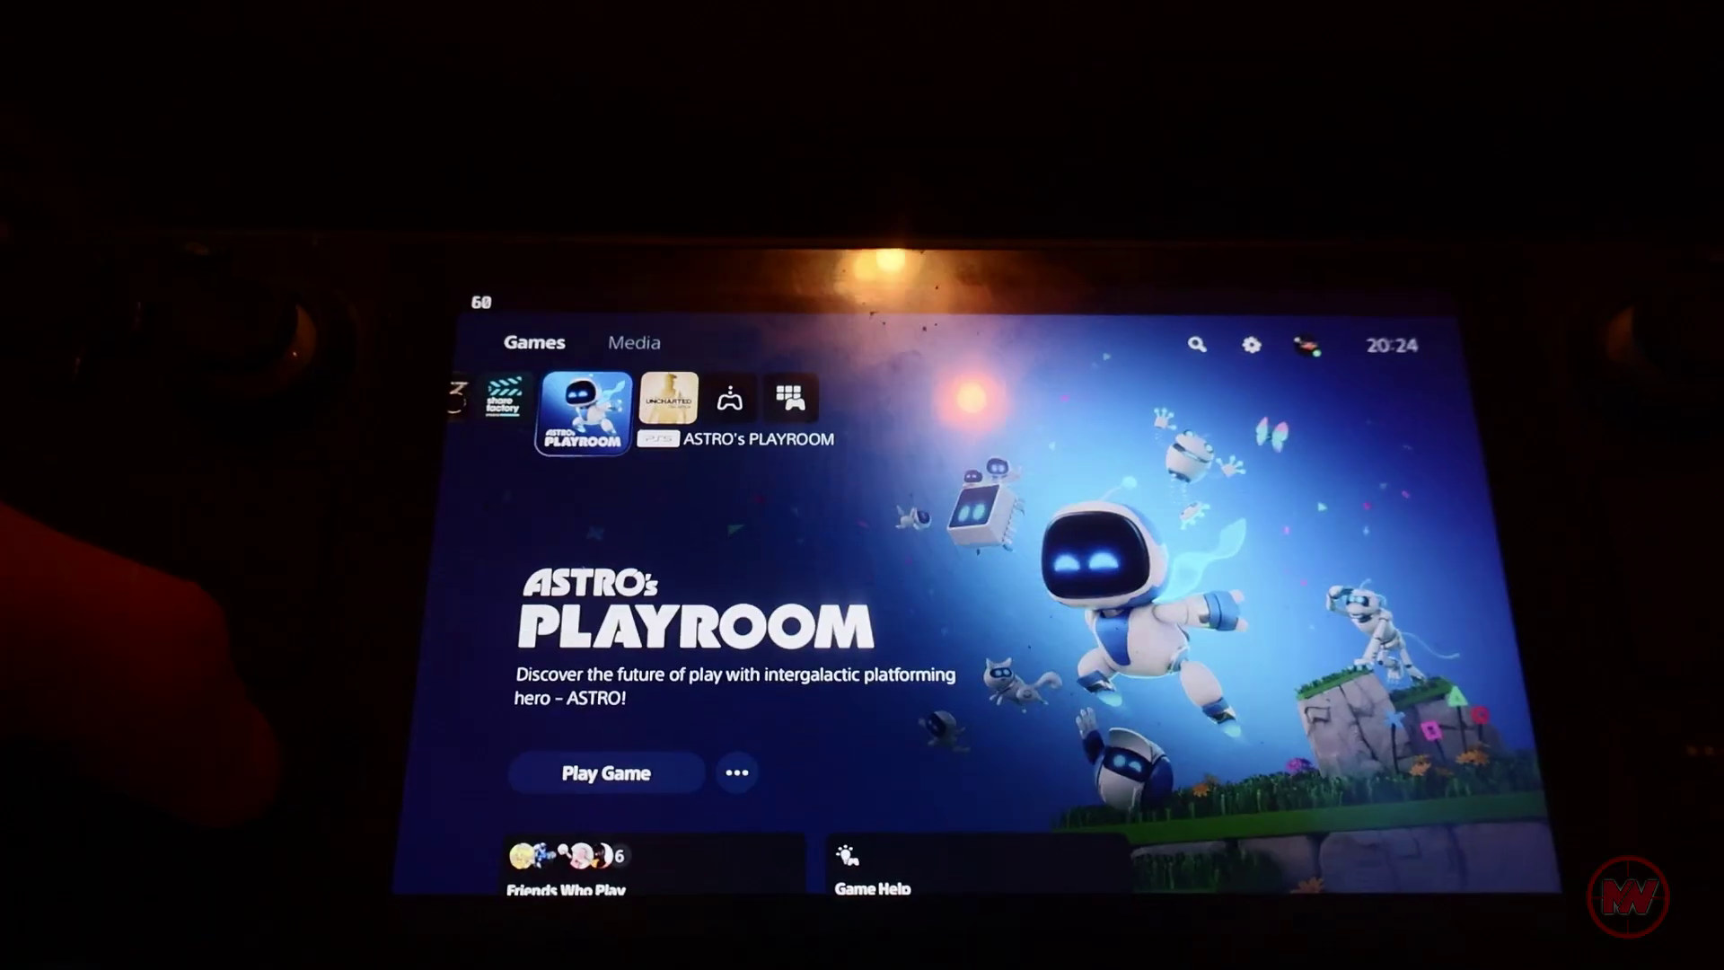
pyautogui.hotkey('shift', 'Tab')
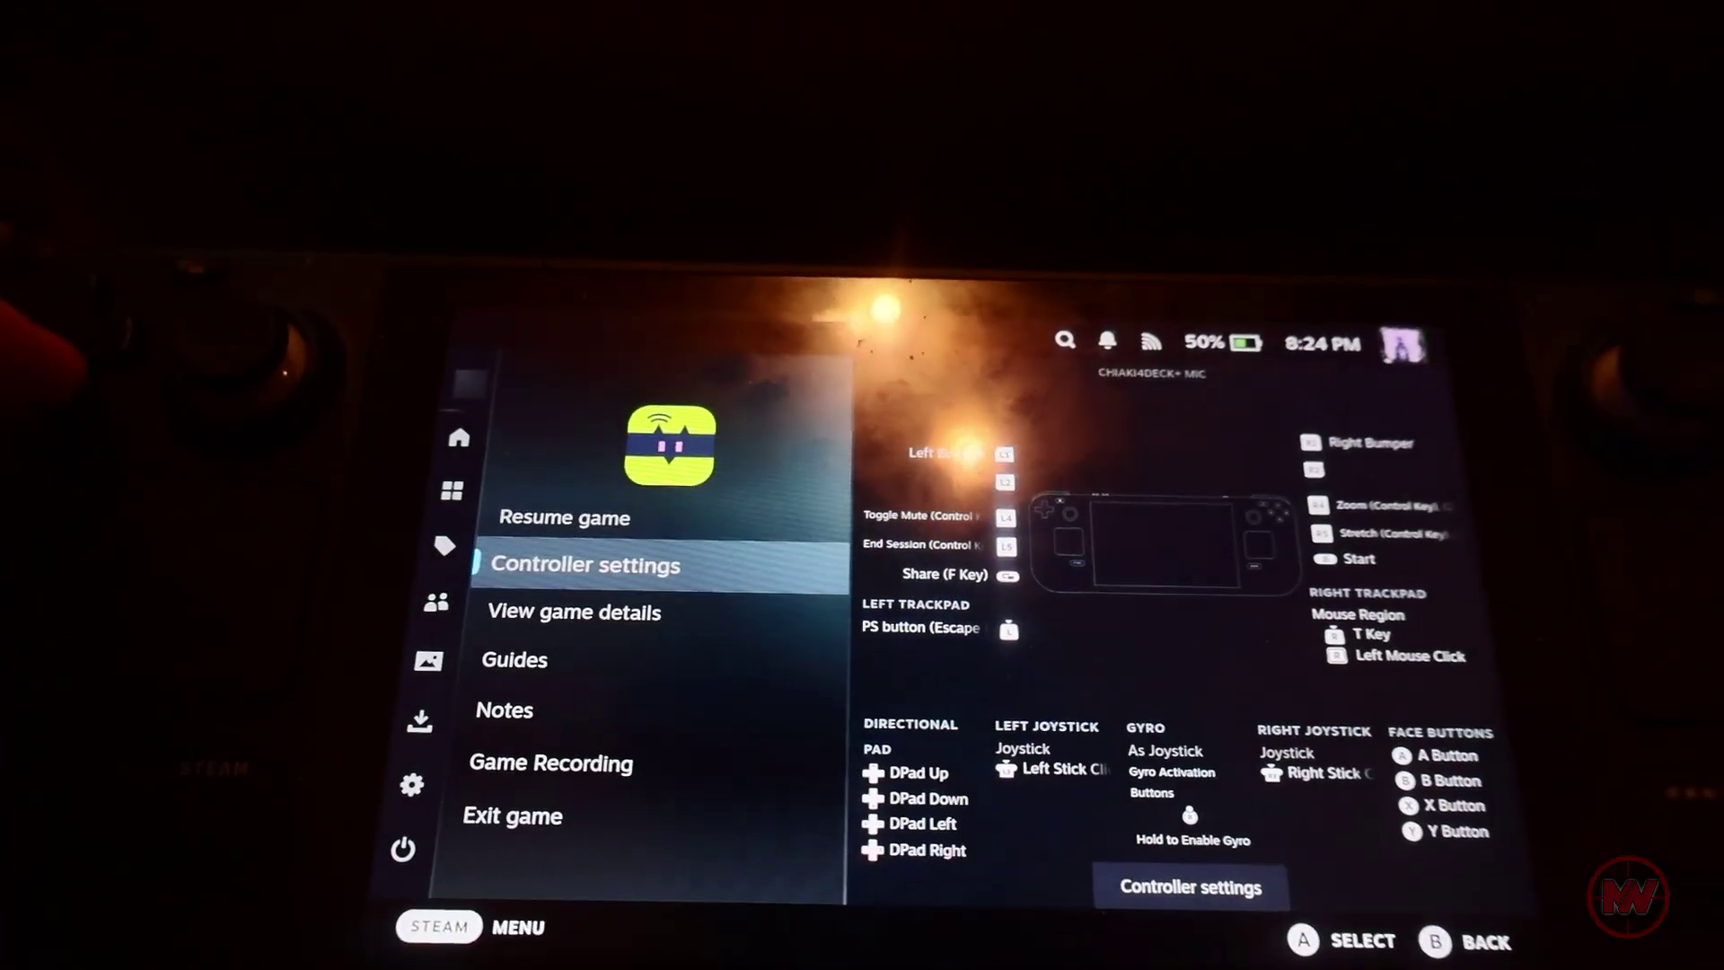
pyautogui.press('Return')
pyautogui.press('Return')
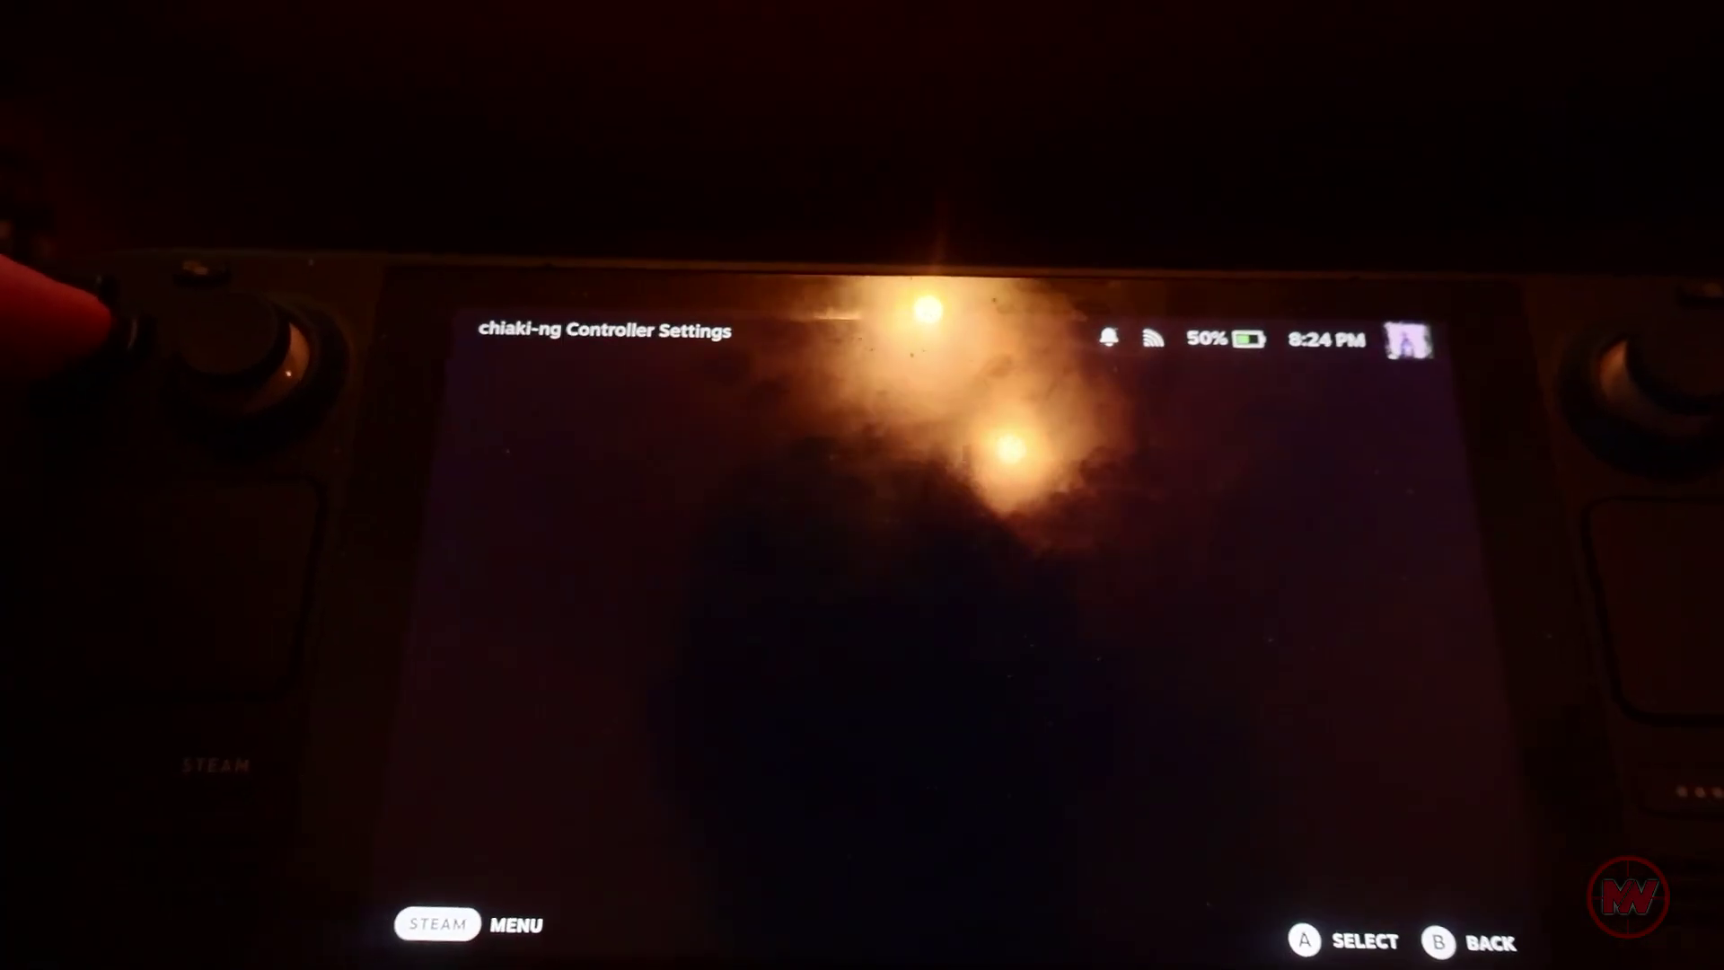
pyautogui.press('Return')
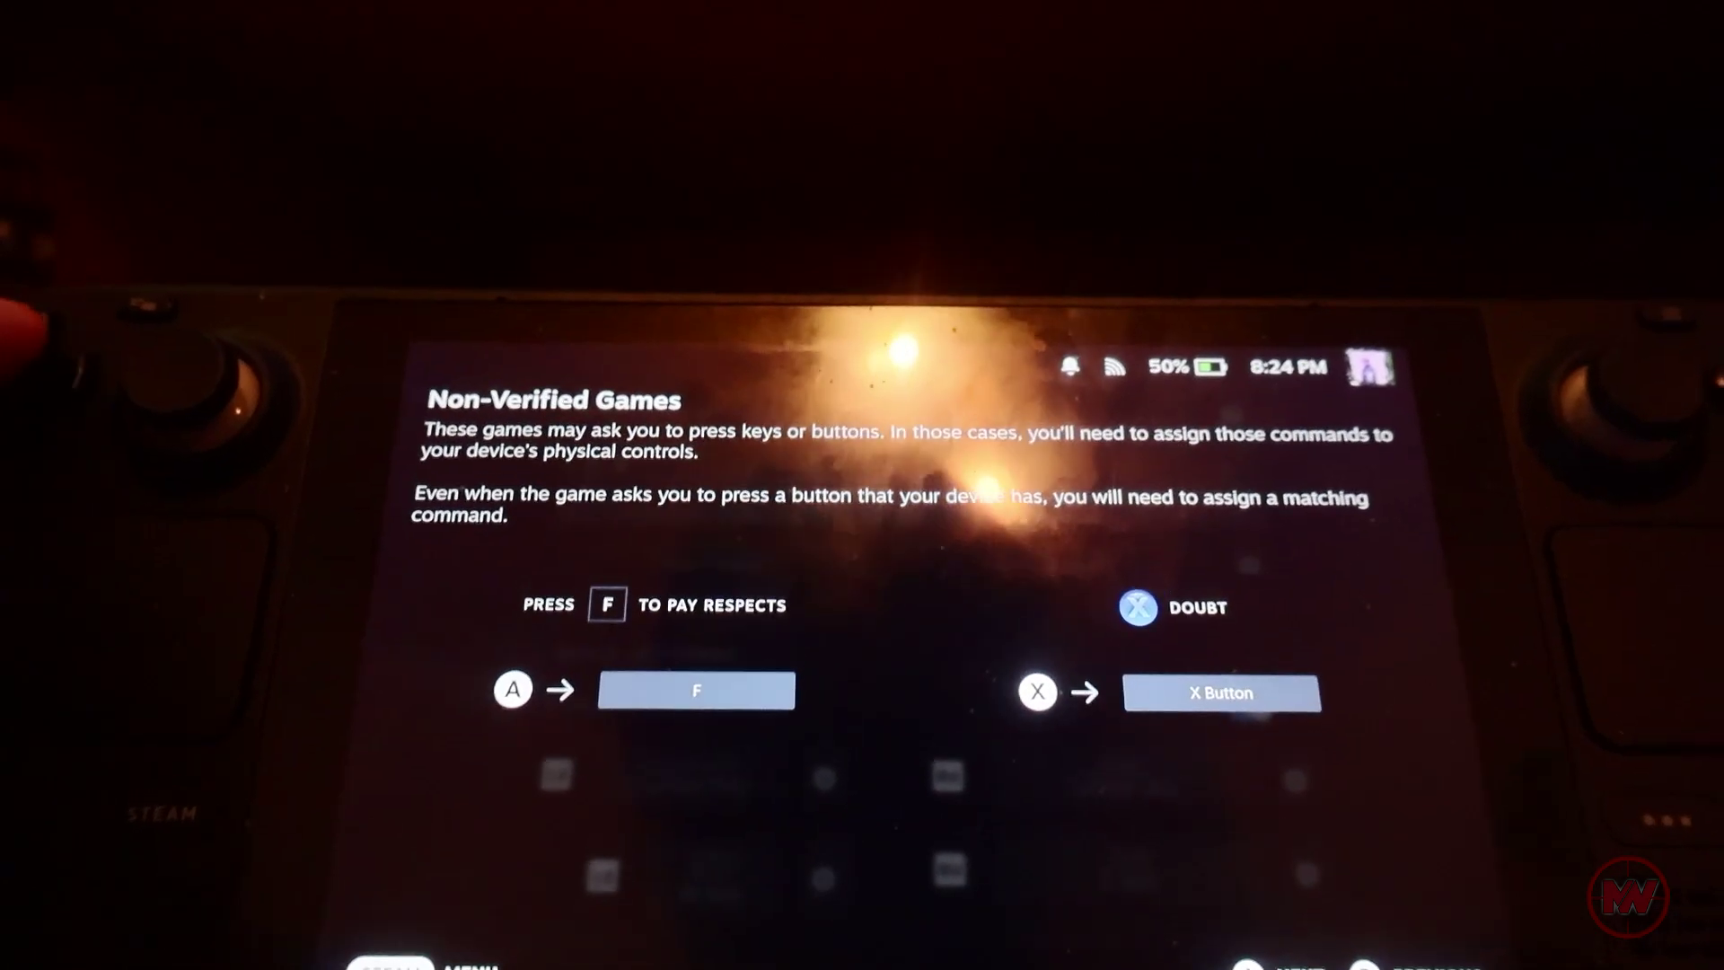
pyautogui.press('Return')
pyautogui.press('Return')
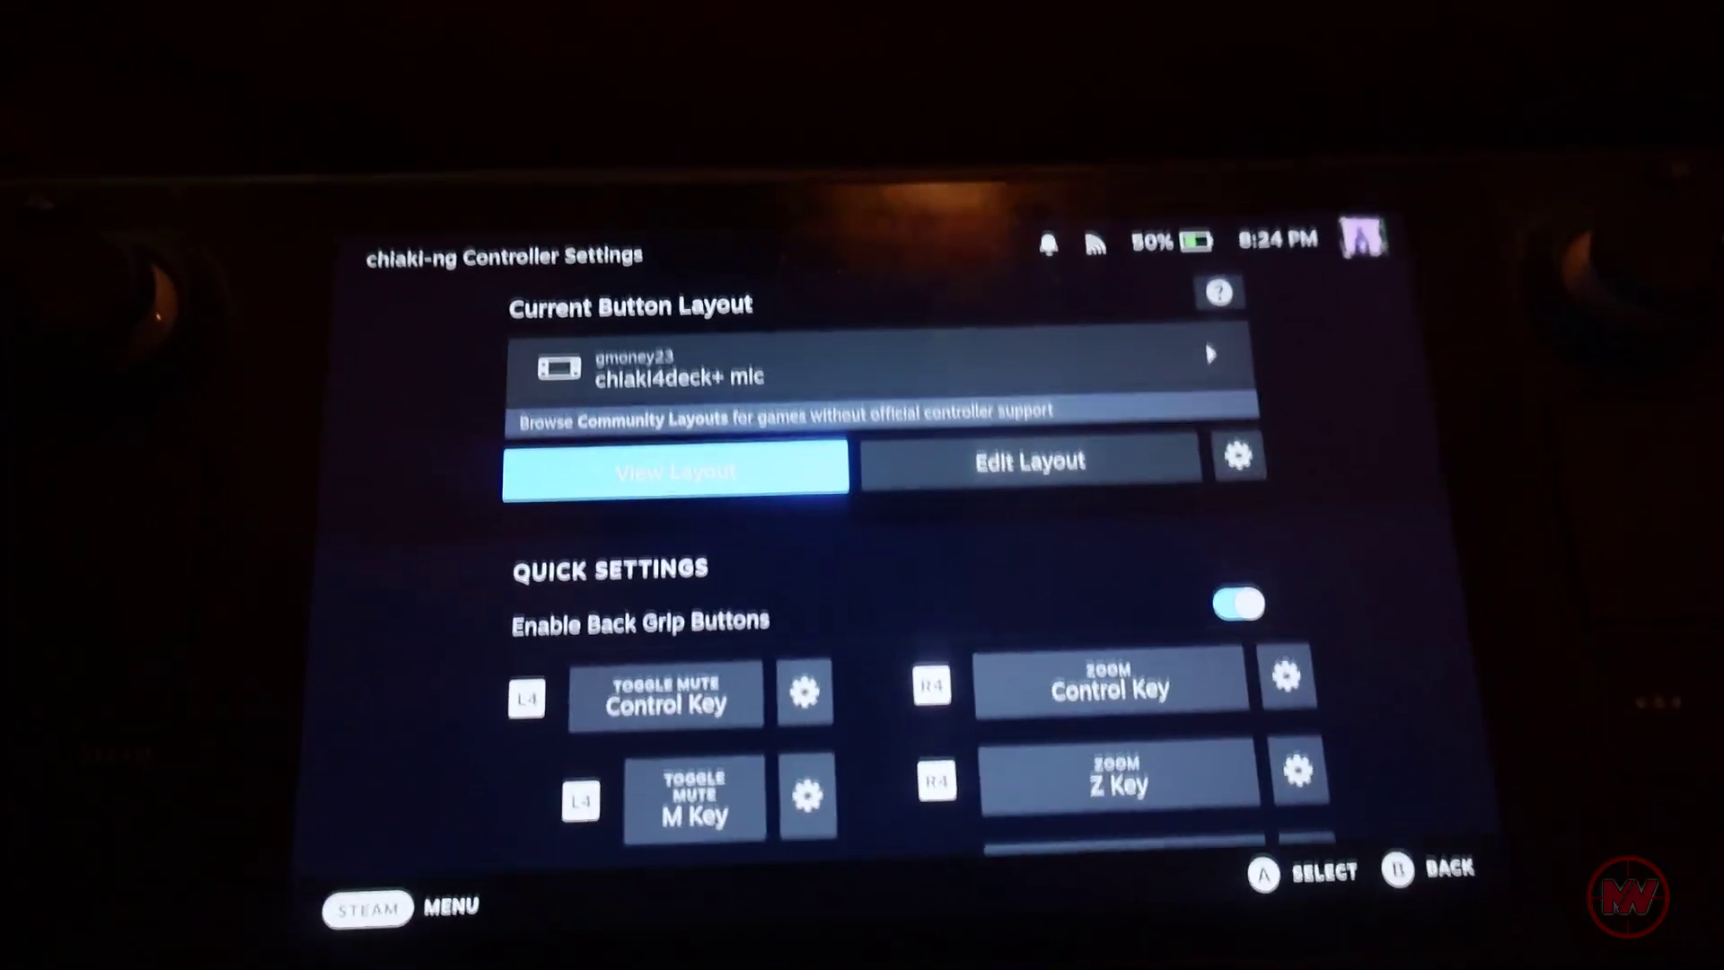
# Open the layout browser from the current chiaki4deck+ mic button layout and view Valve's templates.
pyautogui.press('Right')
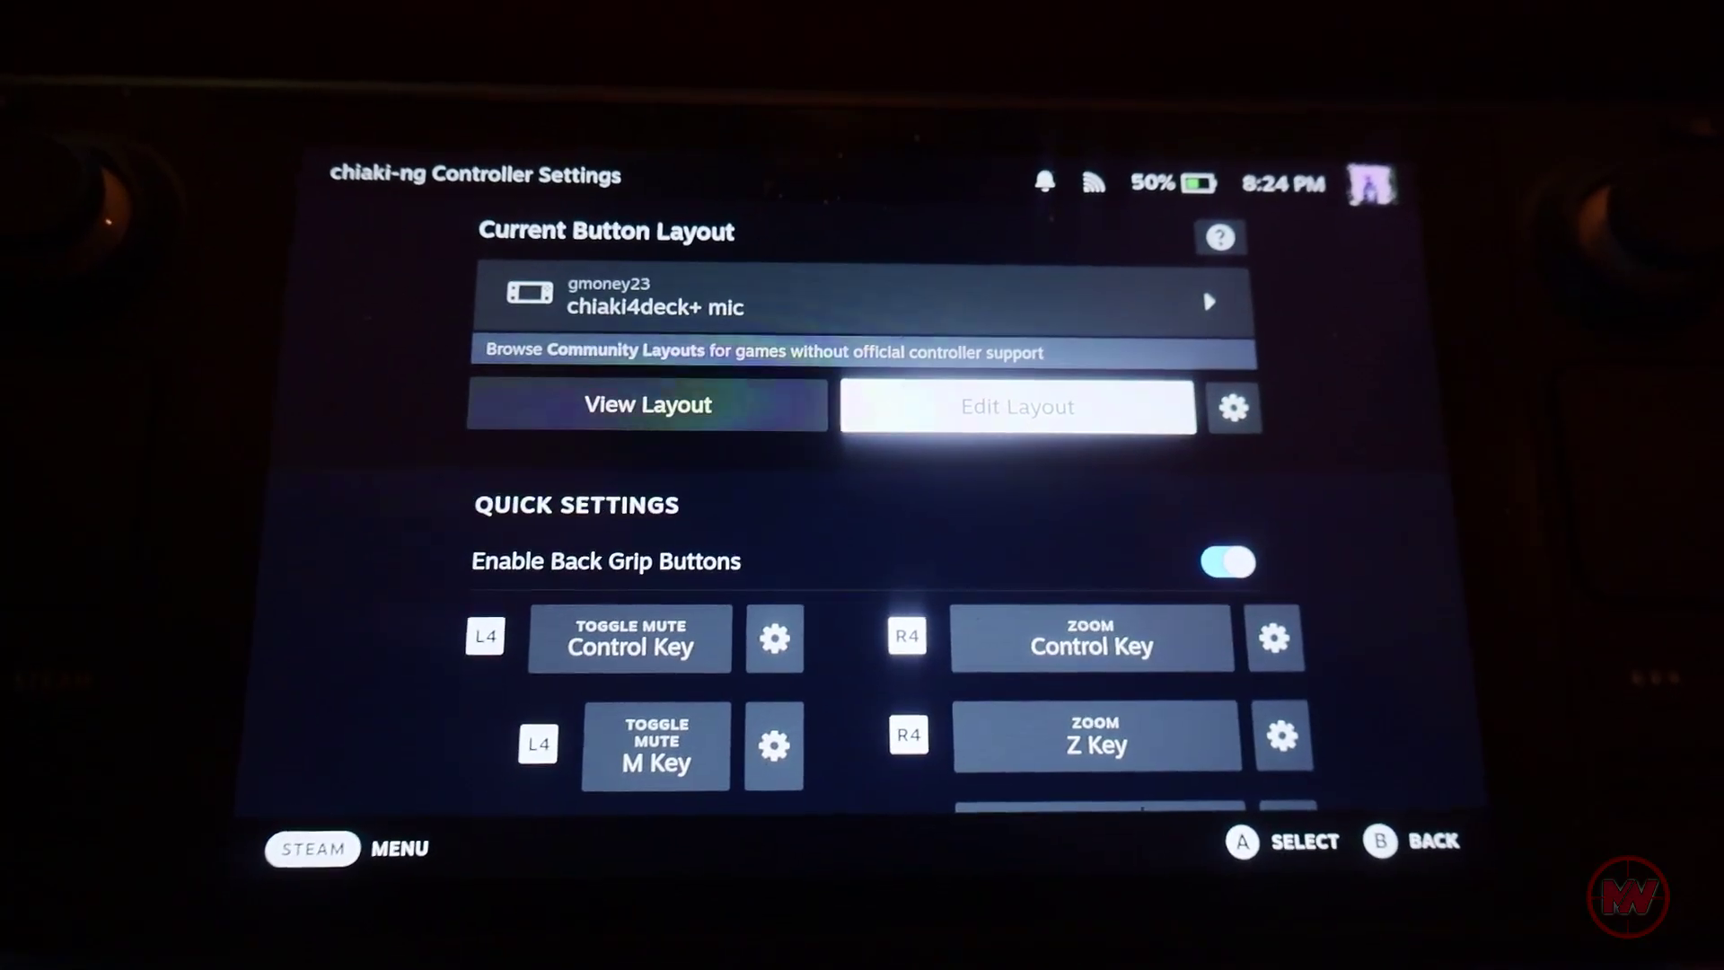
pyautogui.press('Return')
pyautogui.press('Escape')
pyautogui.press('Up')
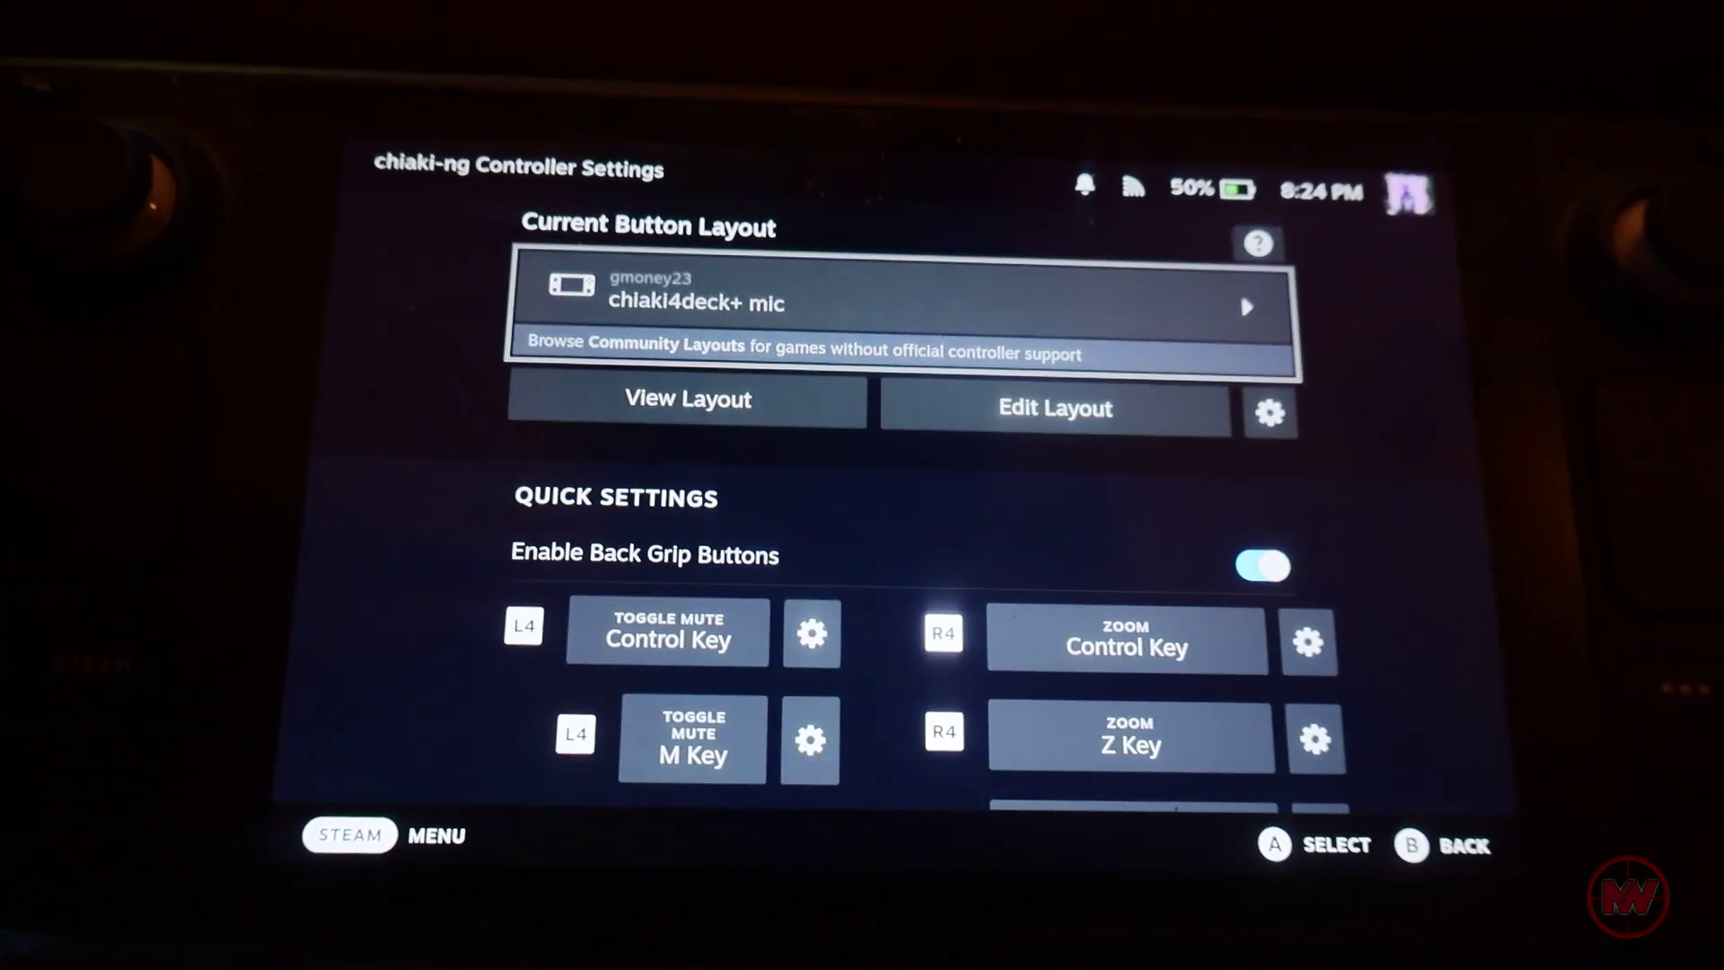
pyautogui.press('Return')
pyautogui.press('Tab')
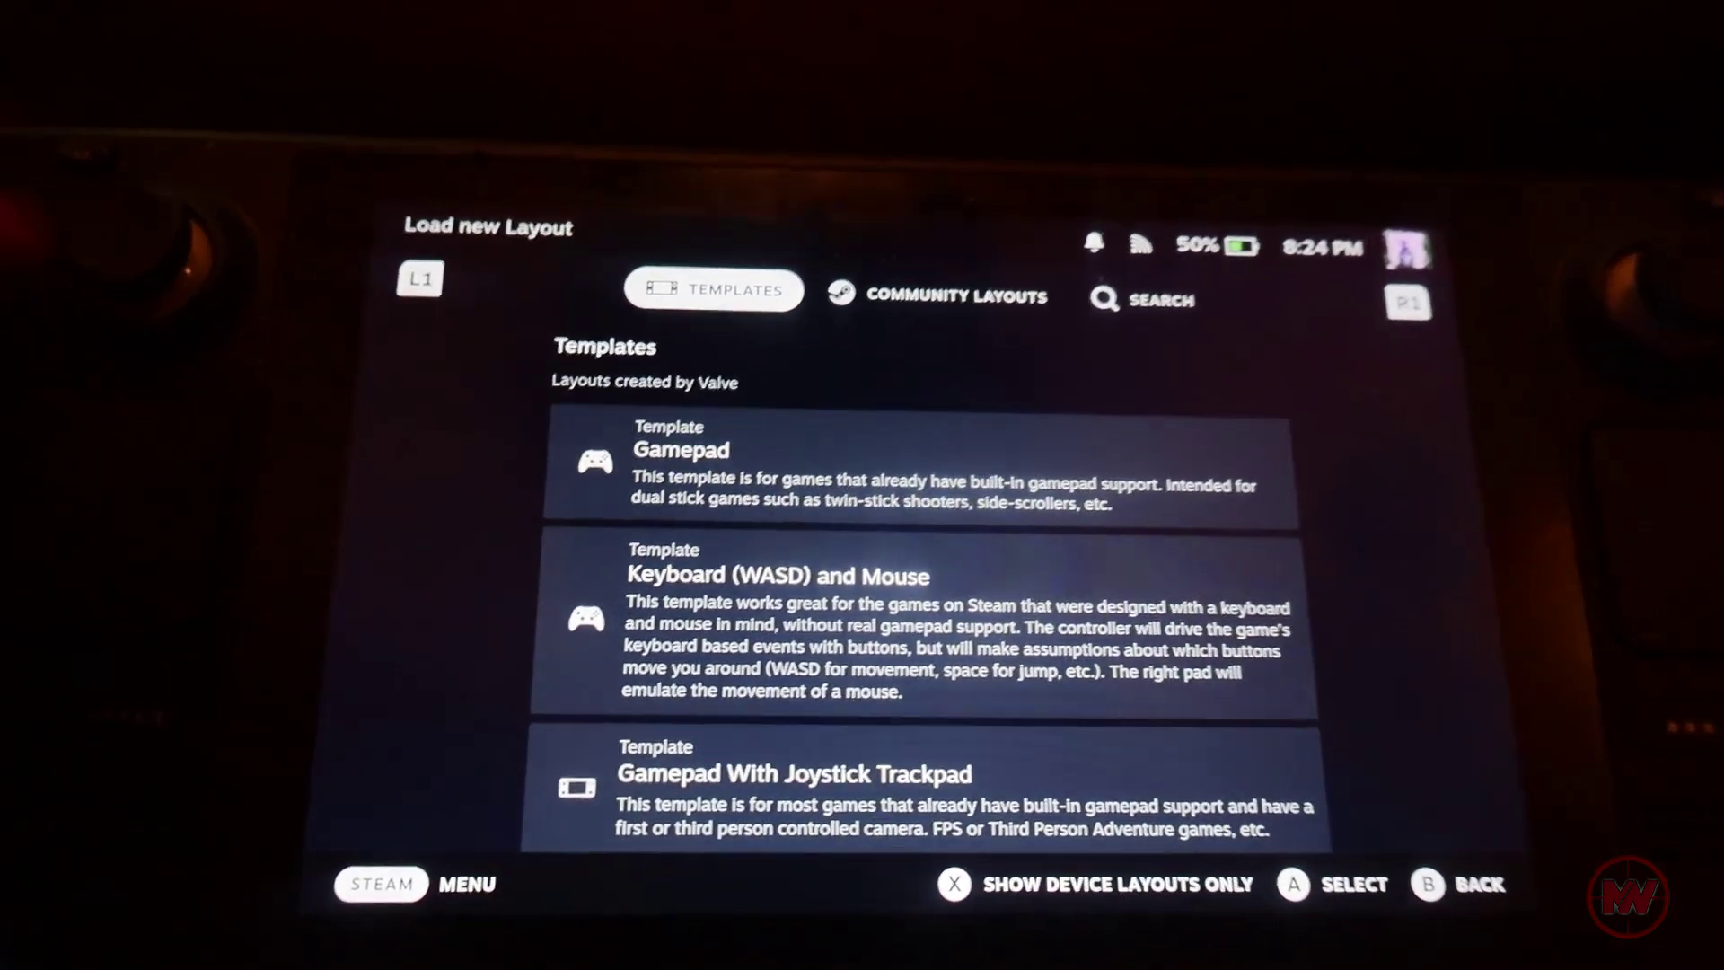
# Leave the Non-Verified Games help and reopen the layout browser on the Community Layouts list.
pyautogui.click(678, 436)
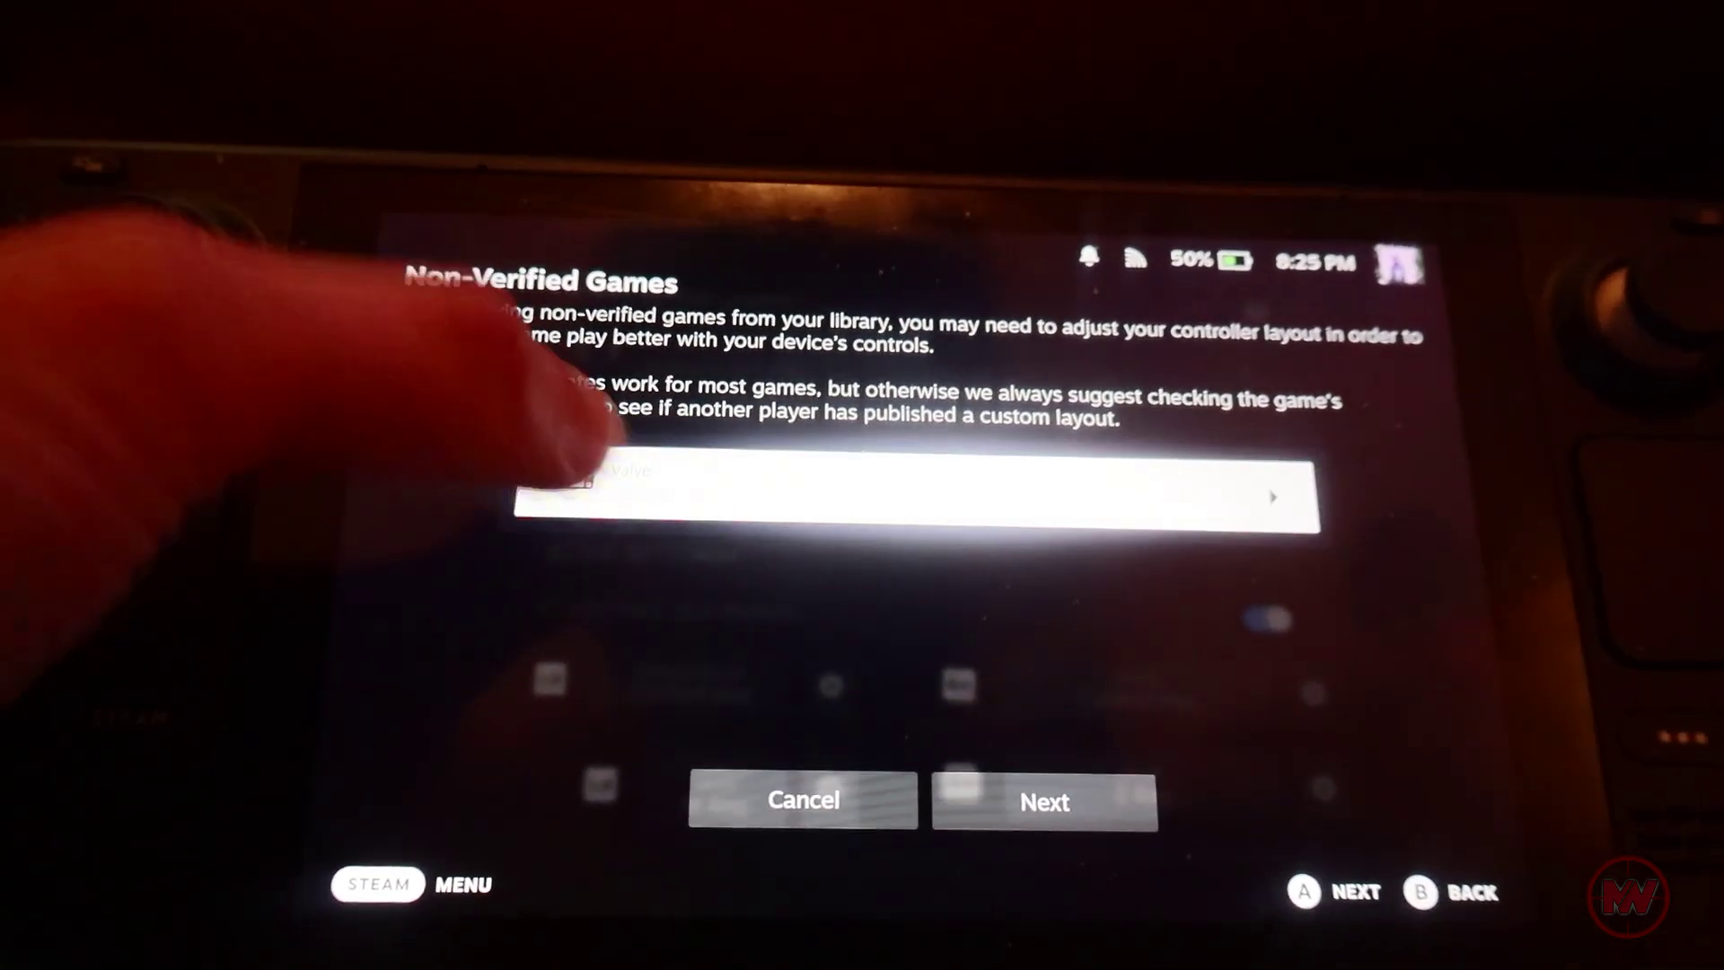
pyautogui.click(835, 764)
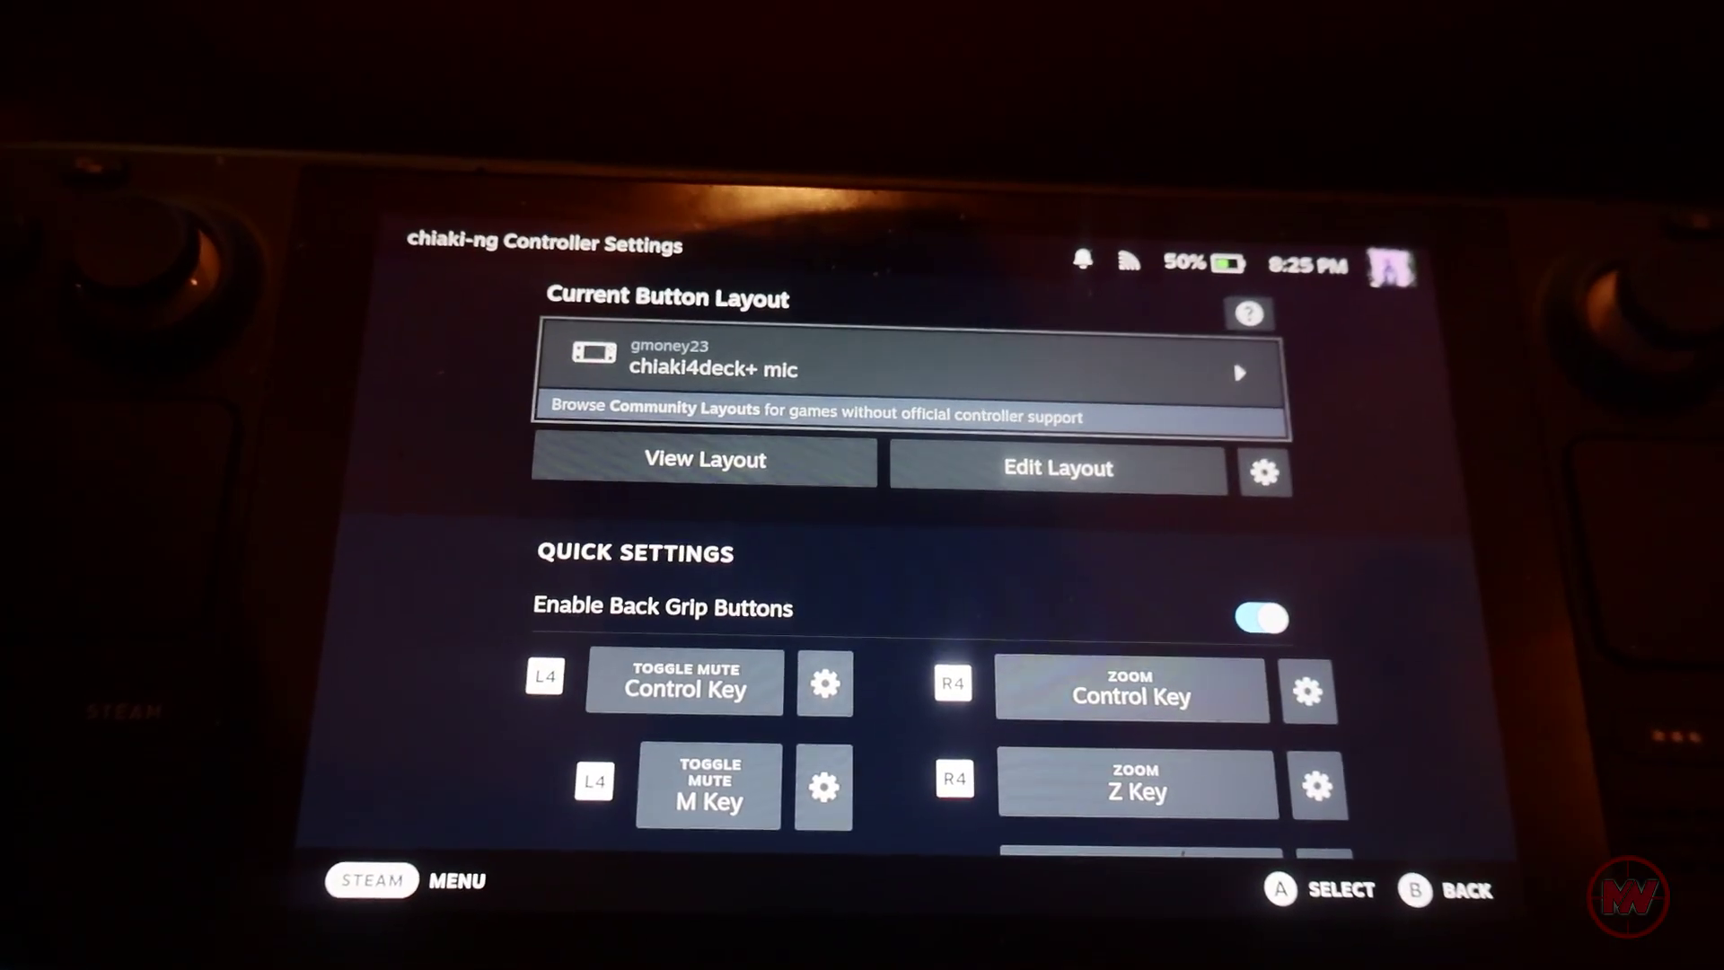
pyautogui.click(1230, 381)
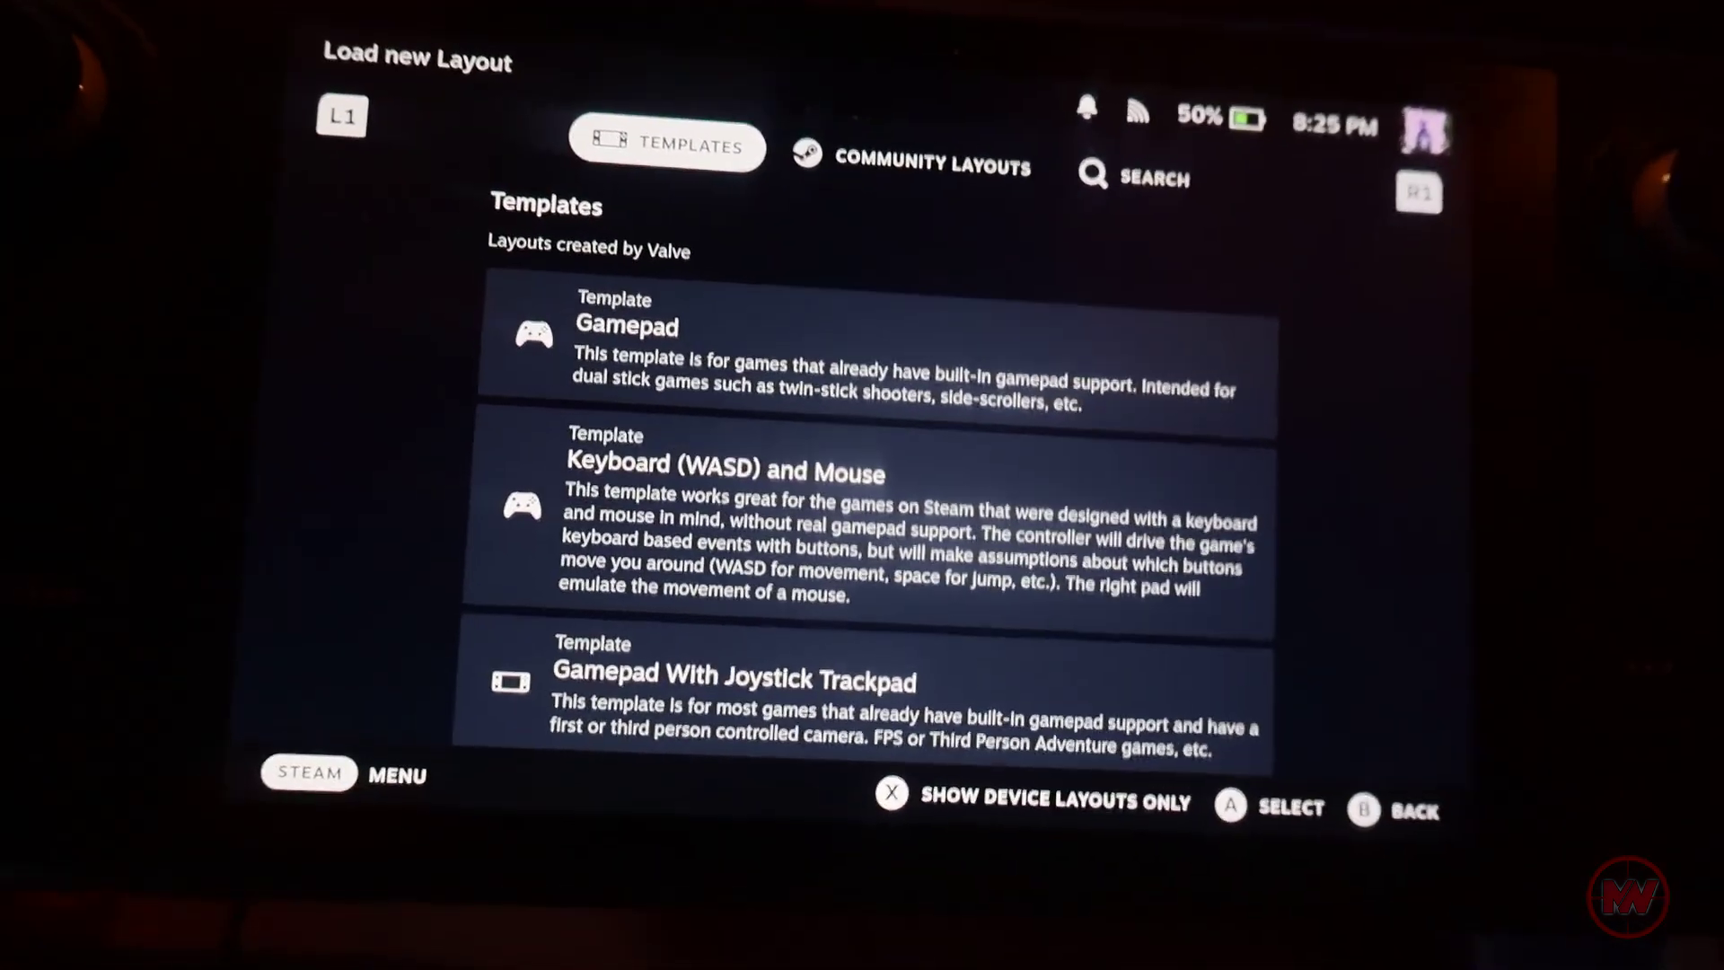
pyautogui.press('Tab')
pyautogui.press('Tab')
pyautogui.hotkey('shift', 'Tab')
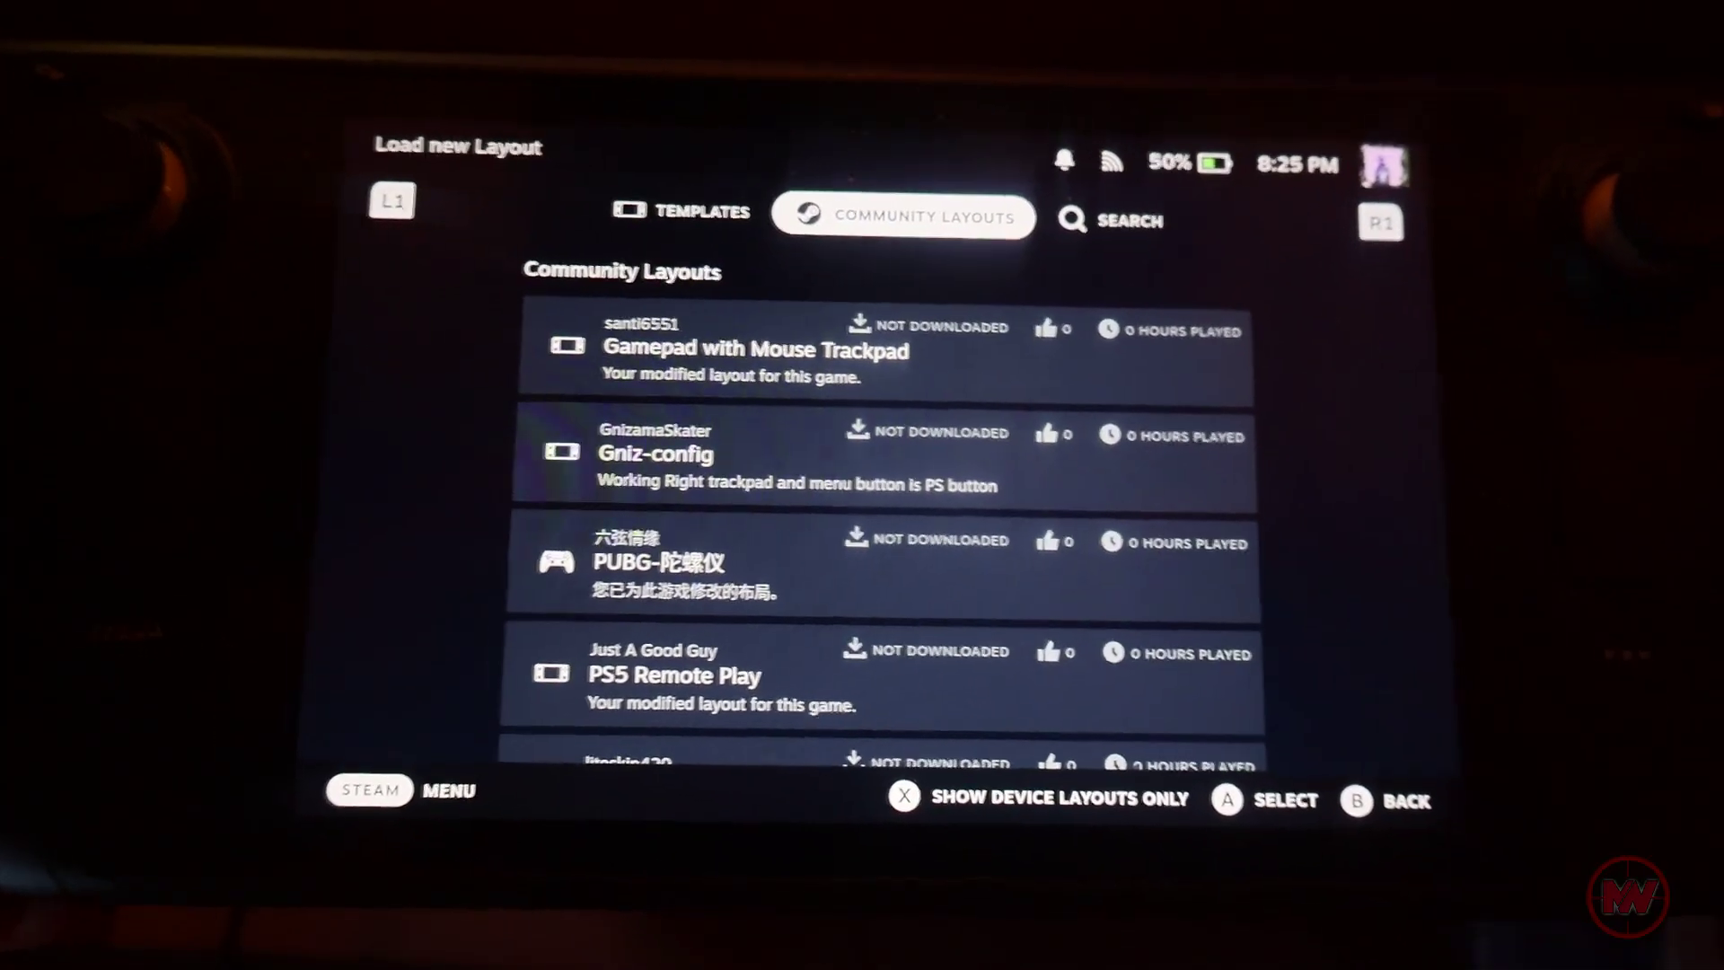
# Look through the community controller layouts for chiaki-ng, down to the Rog Ally Chiaki entries.
pyautogui.press('Down')
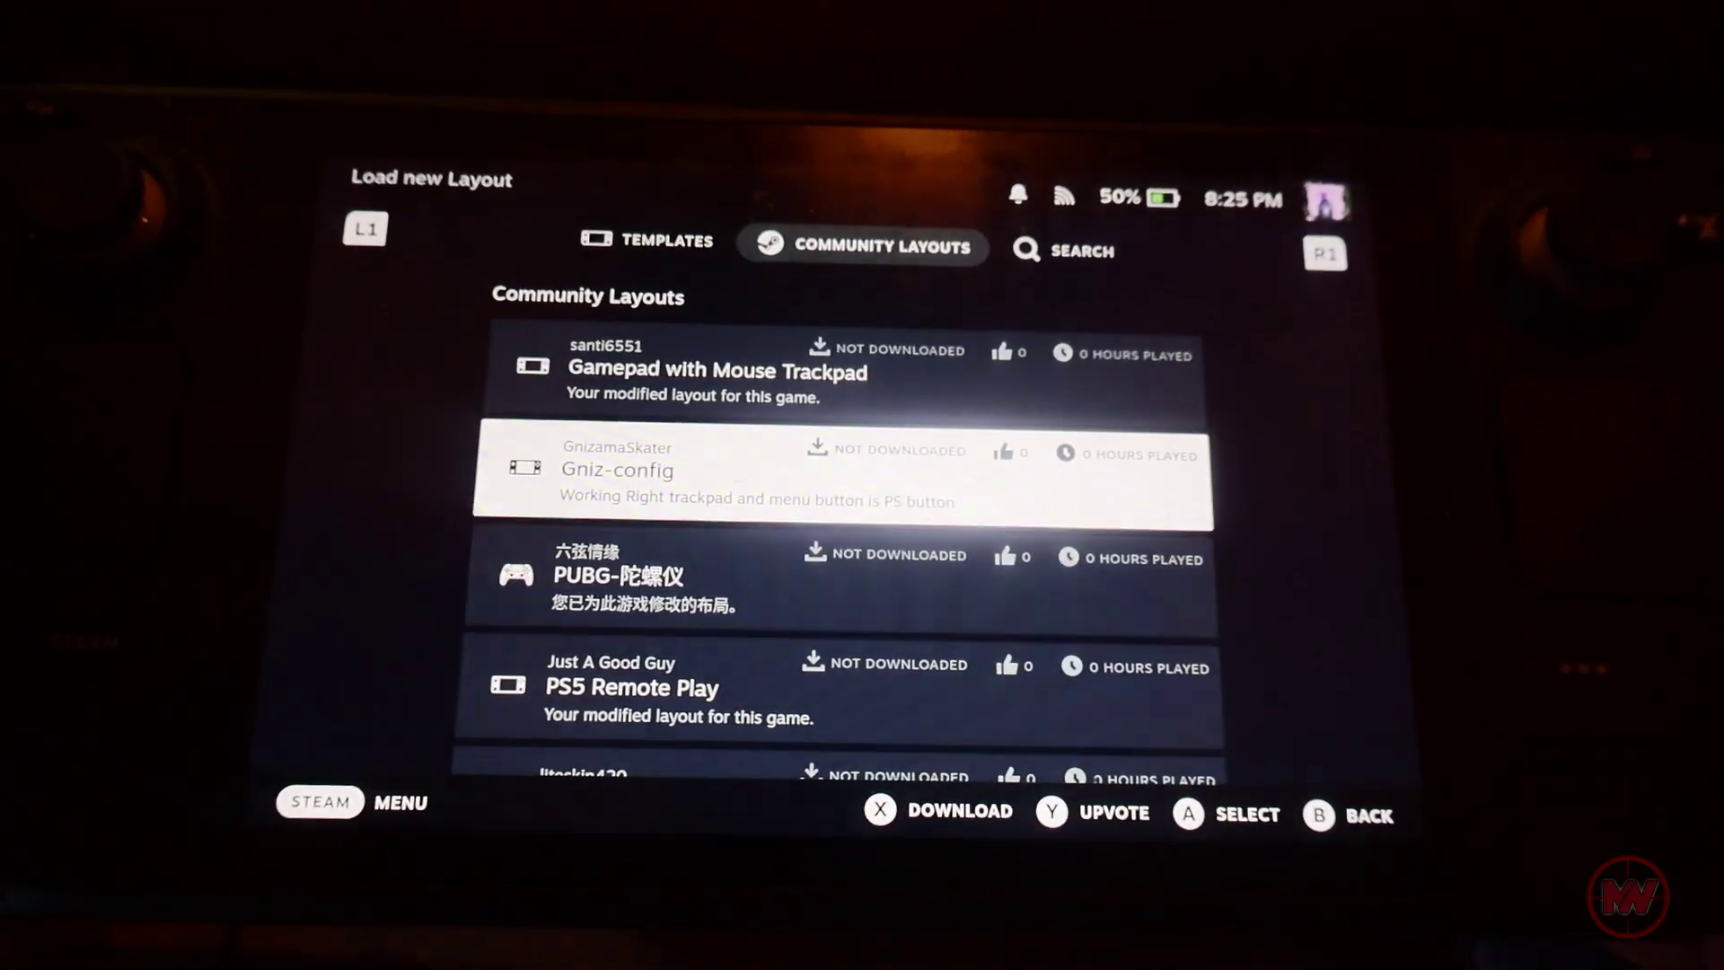
pyautogui.press('Down')
pyautogui.press('Down')
pyautogui.press('Down')
pyautogui.press('Down')
pyautogui.press('Down')
pyautogui.press('Down')
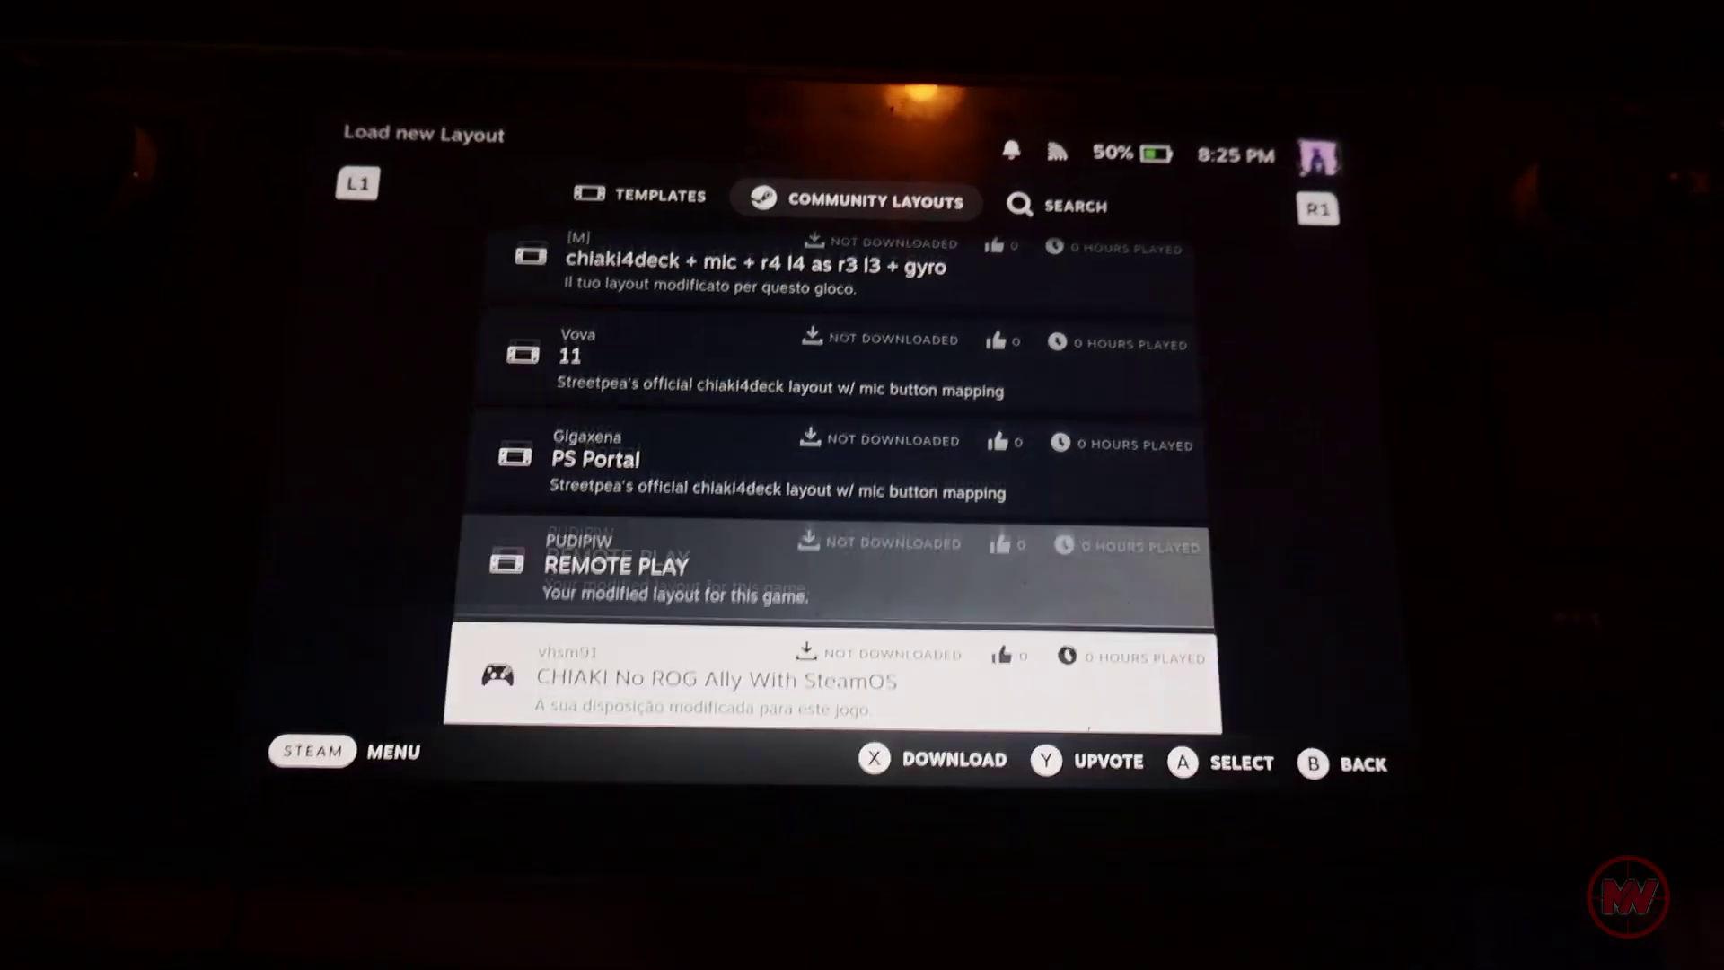
pyautogui.press('Down')
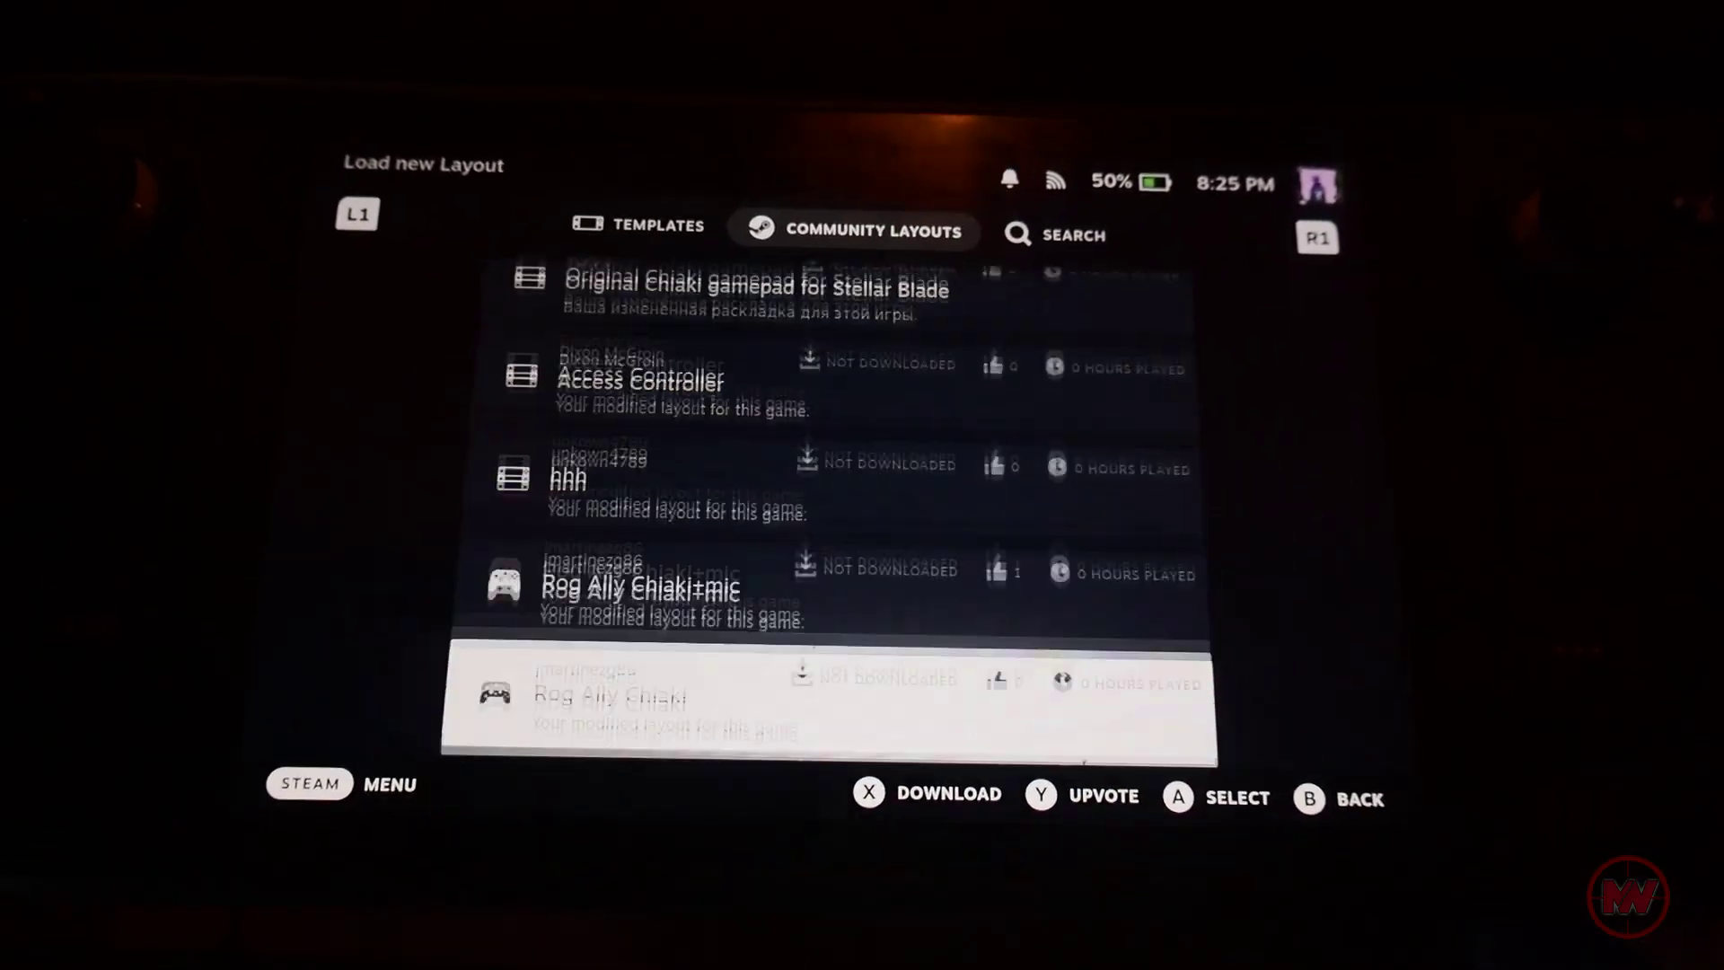
pyautogui.press('Down')
pyautogui.press('Down')
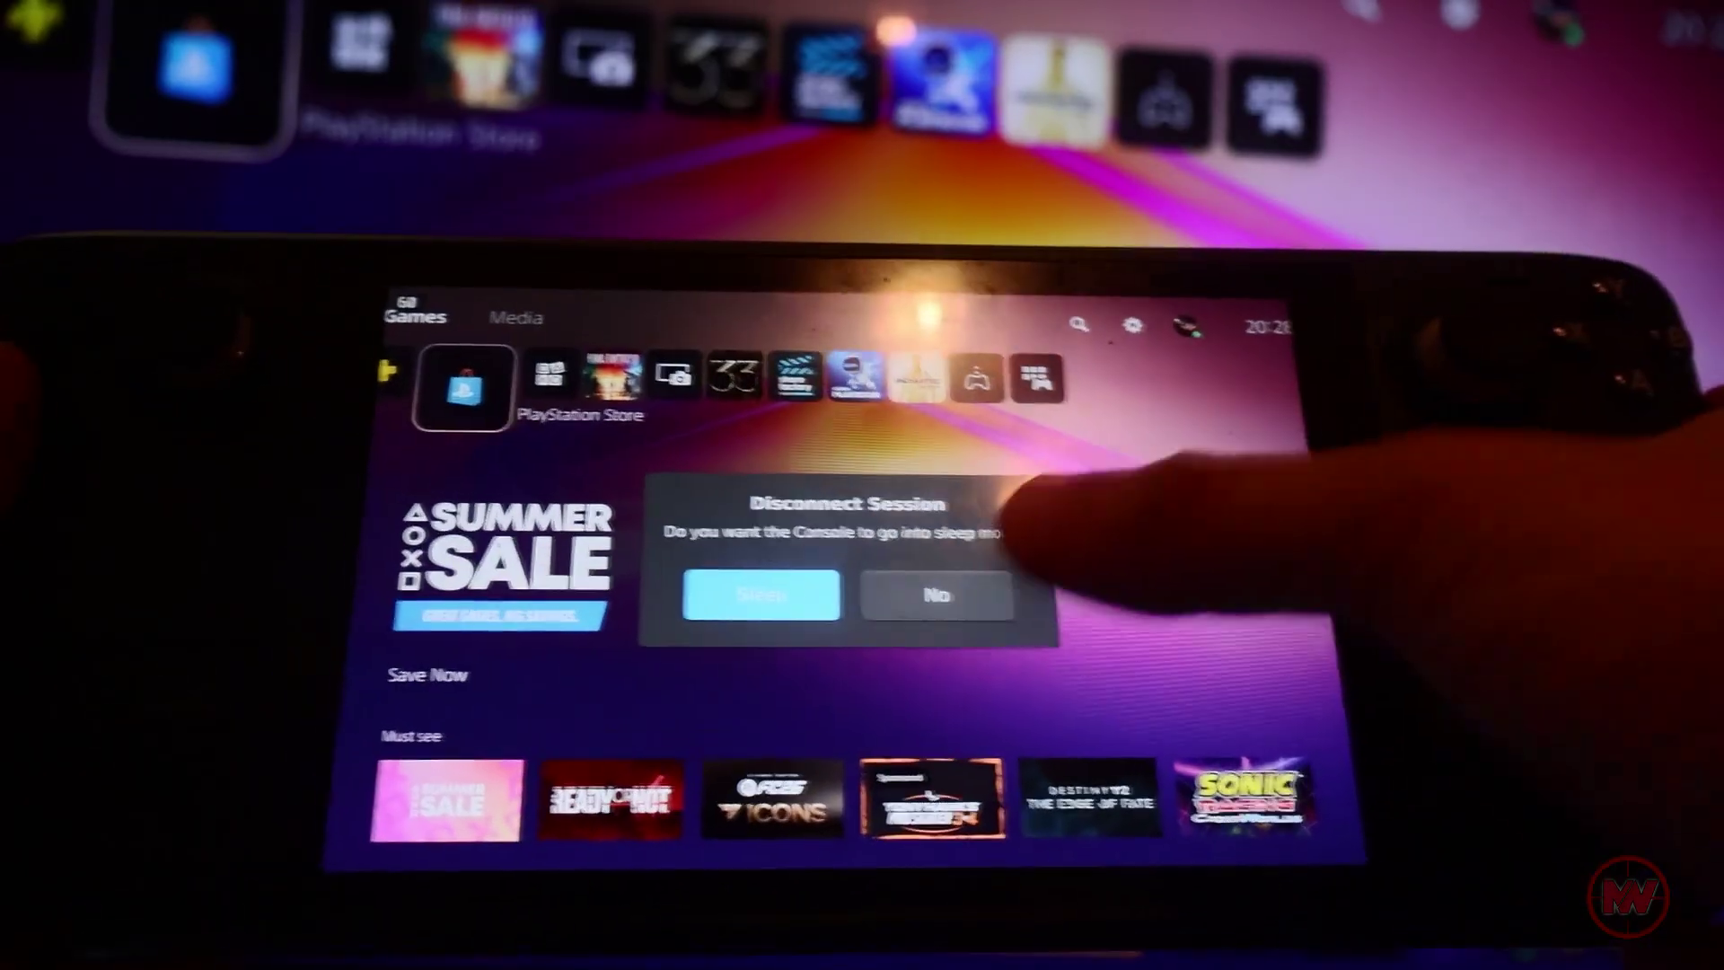
# Answer No to putting the console to sleep in the Disconnect Session dialog, and close the Steam overlay over chiaki-ng.
pyautogui.click(924, 596)
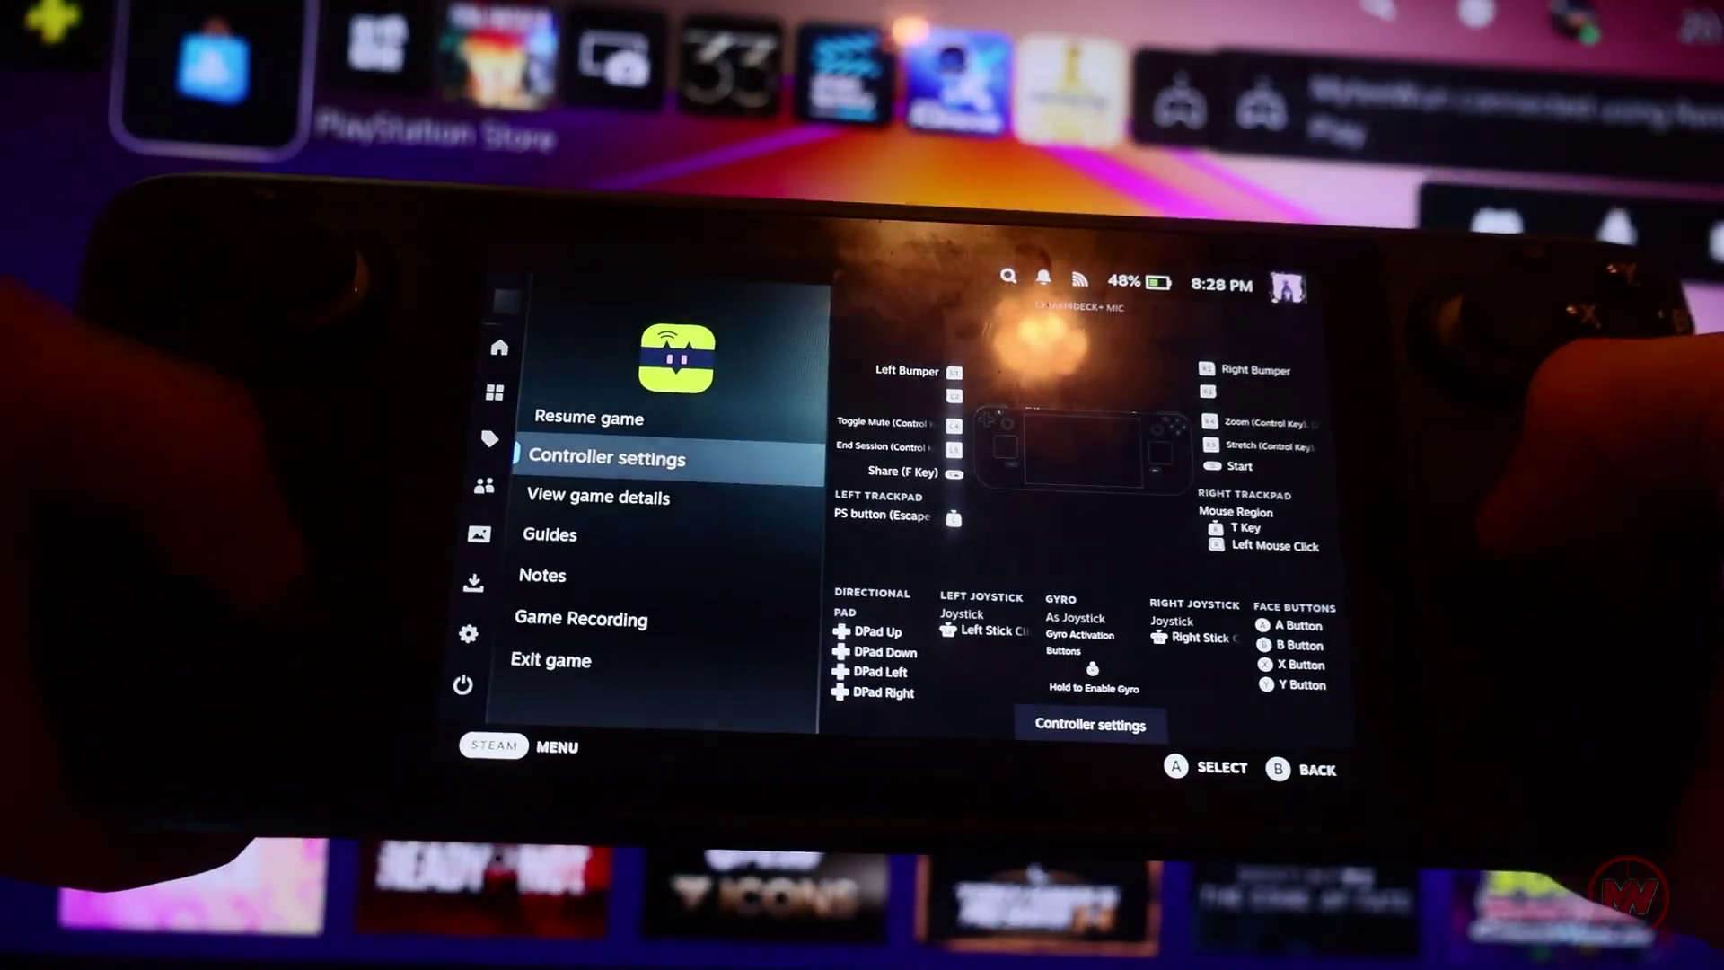
pyautogui.press('Escape')
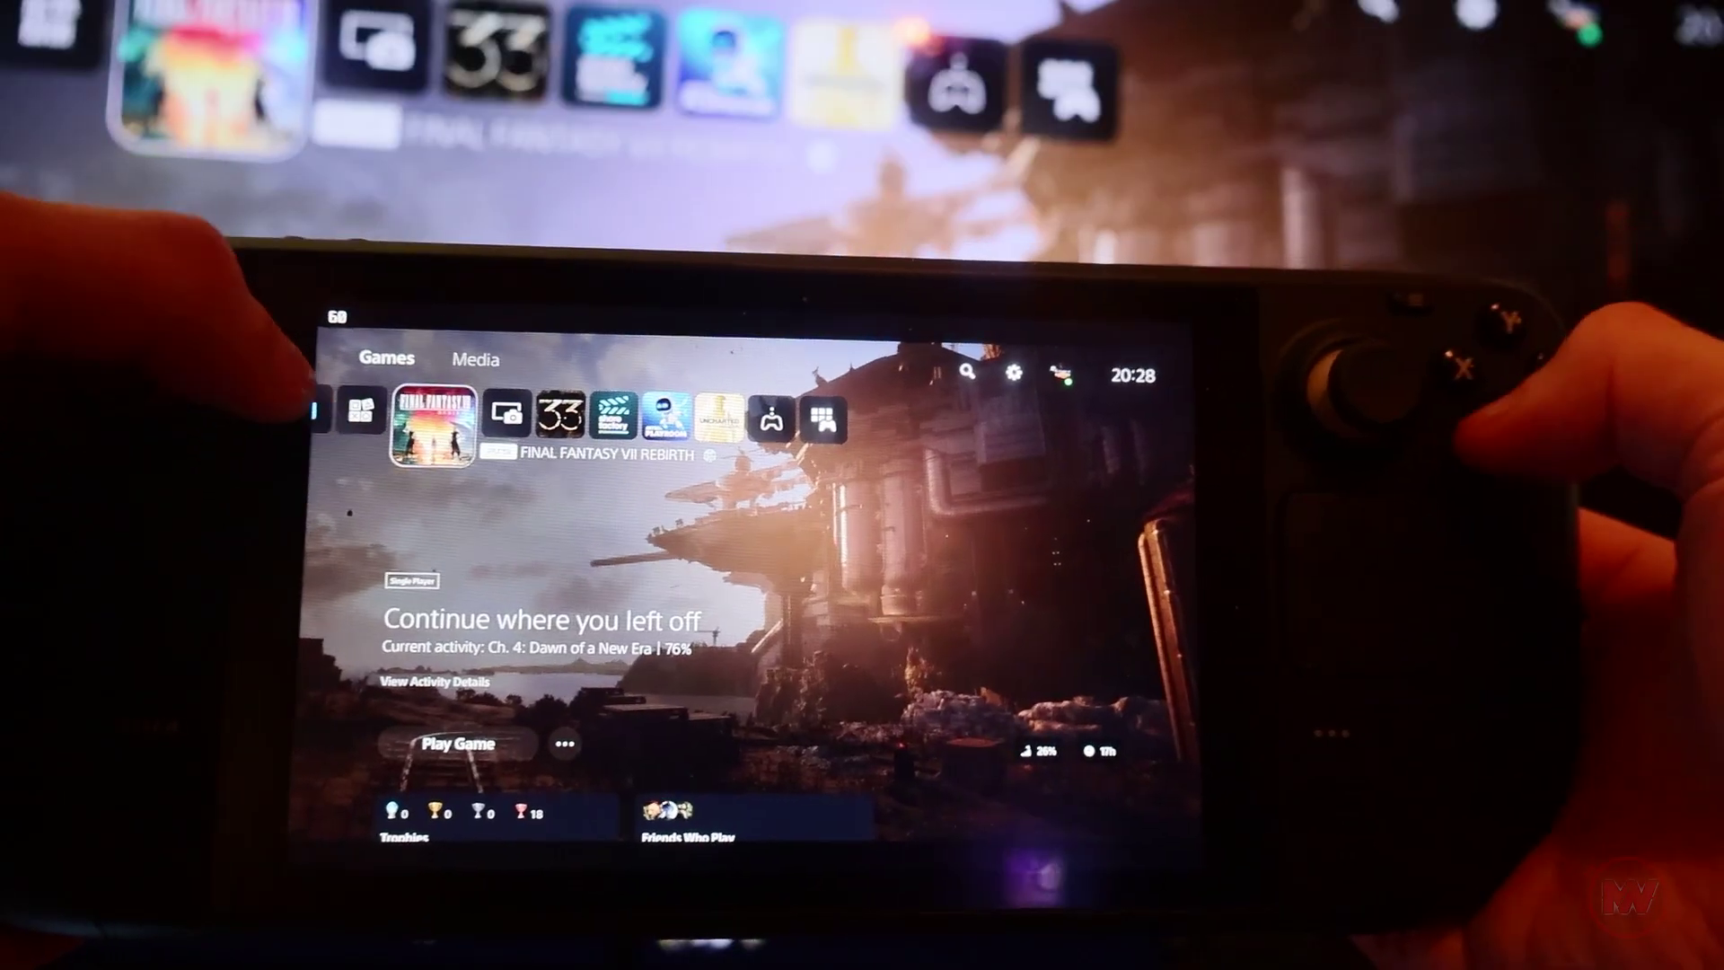
# Start FINAL FANTASY VII REBIRTH over Remote Play, open Load Game and browse the Chapter 4: Dawn of a New Era saves.
pyautogui.press('Return')
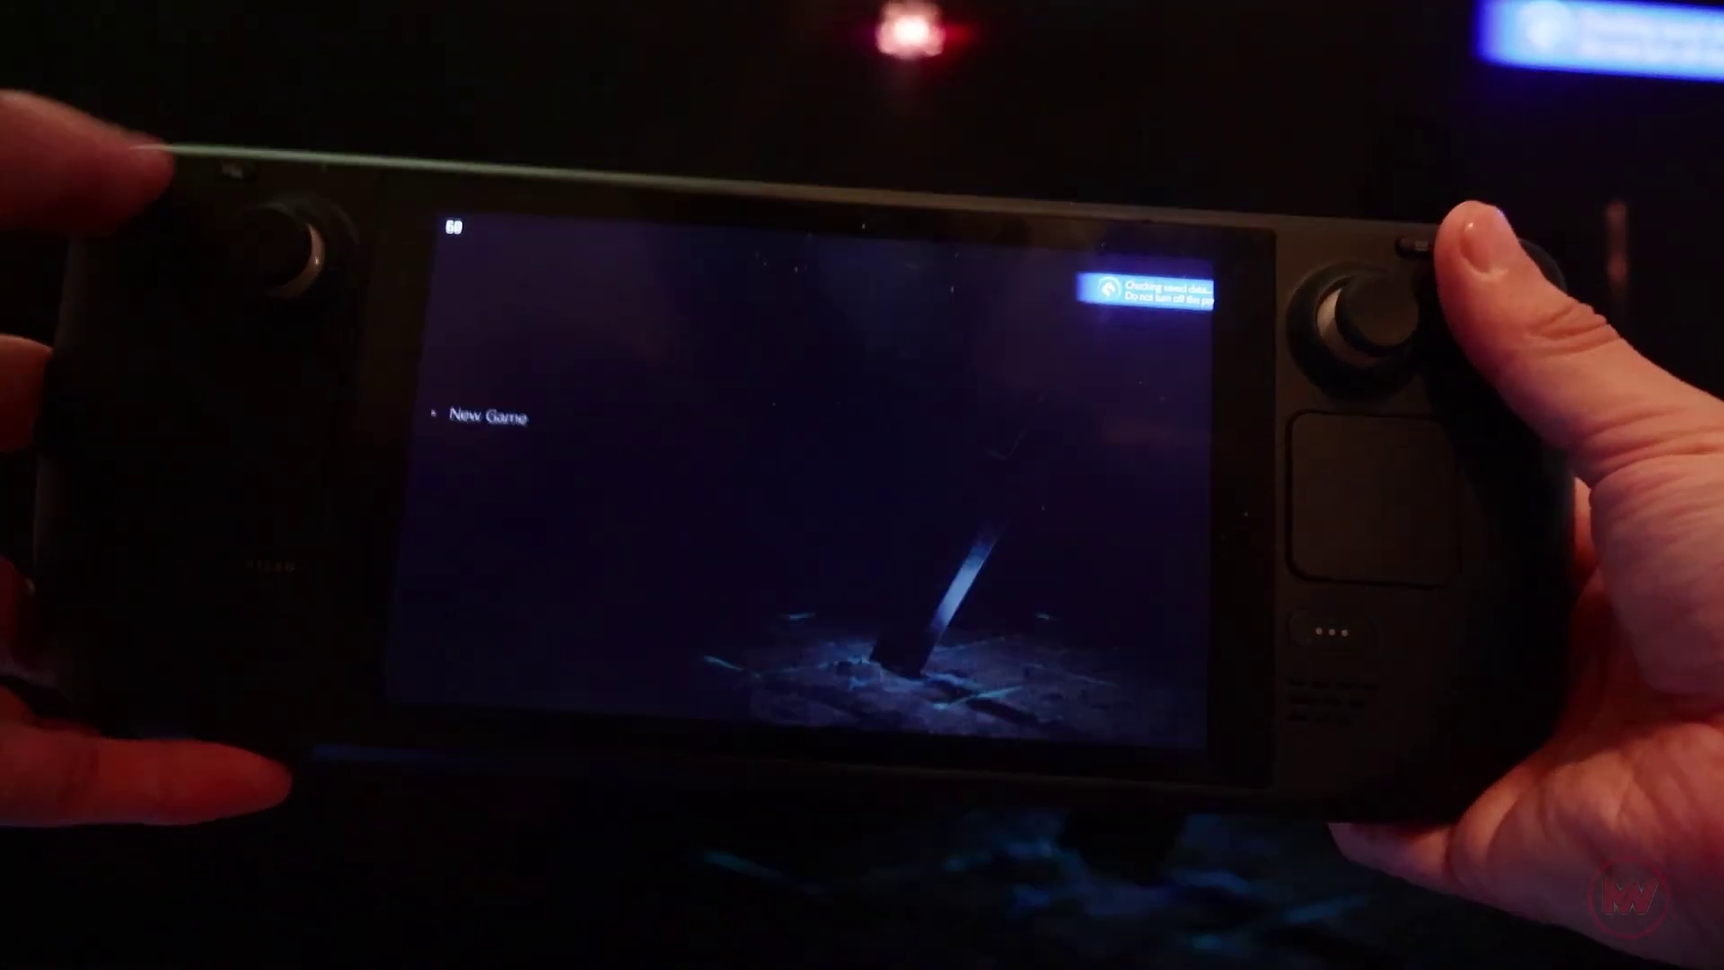
pyautogui.press('Down')
pyautogui.press('Down')
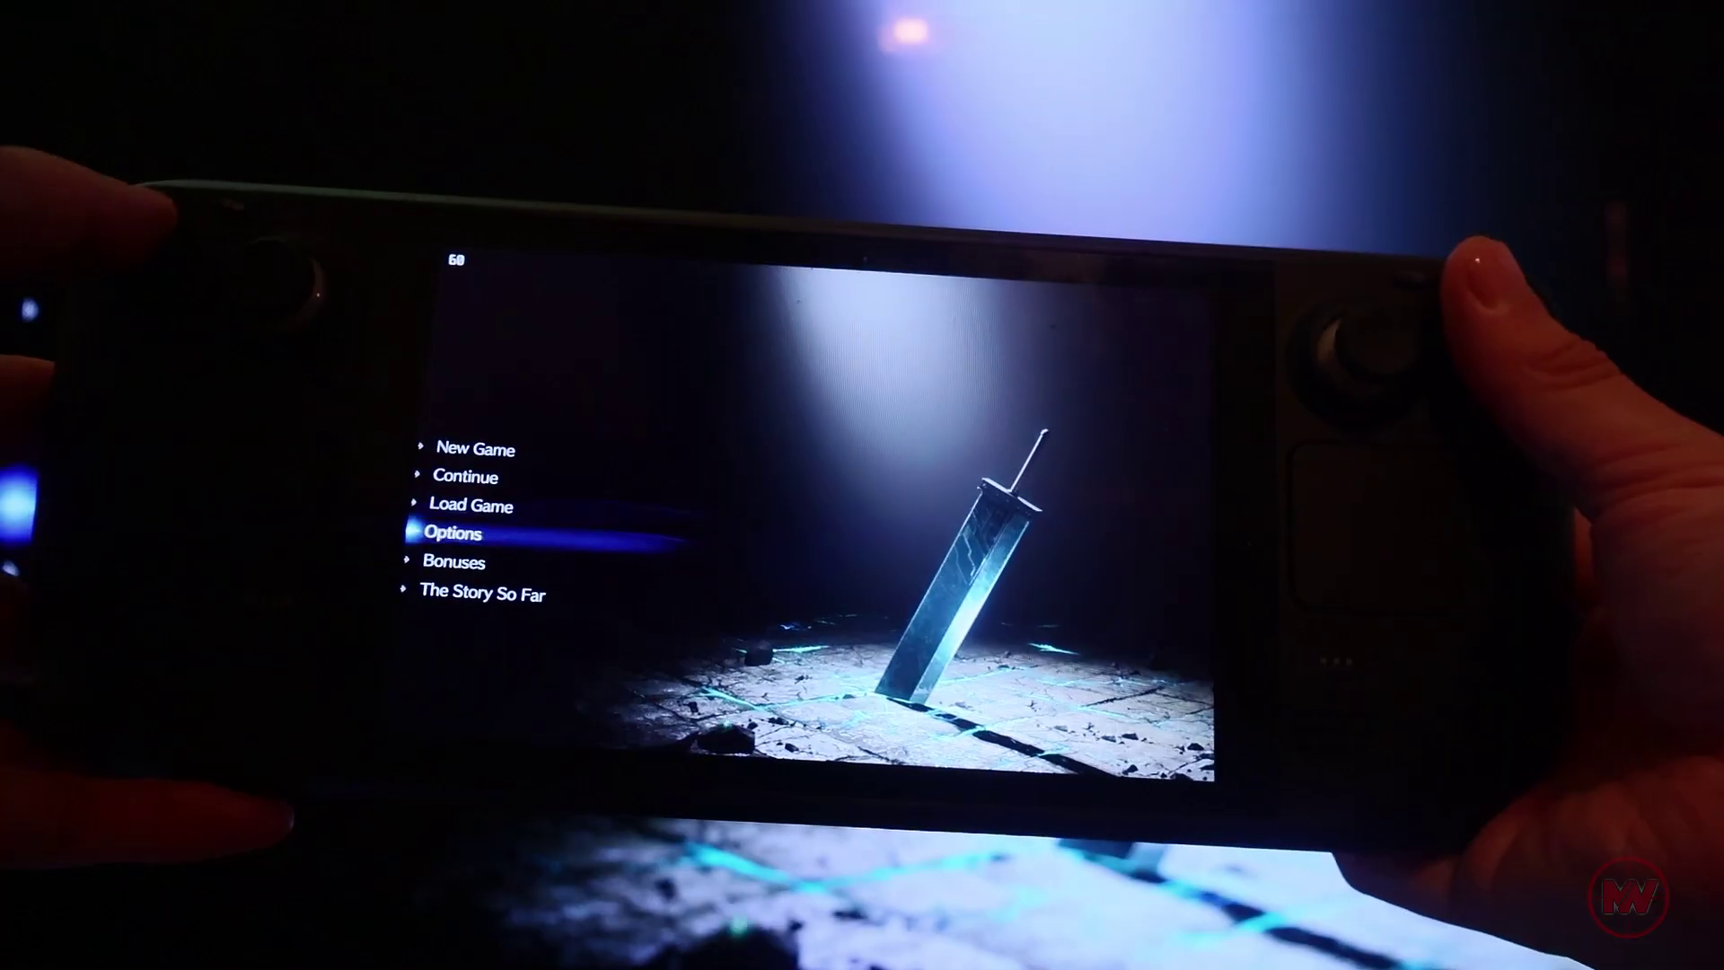
pyautogui.press('Up')
pyautogui.press('Return')
pyautogui.press('Down')
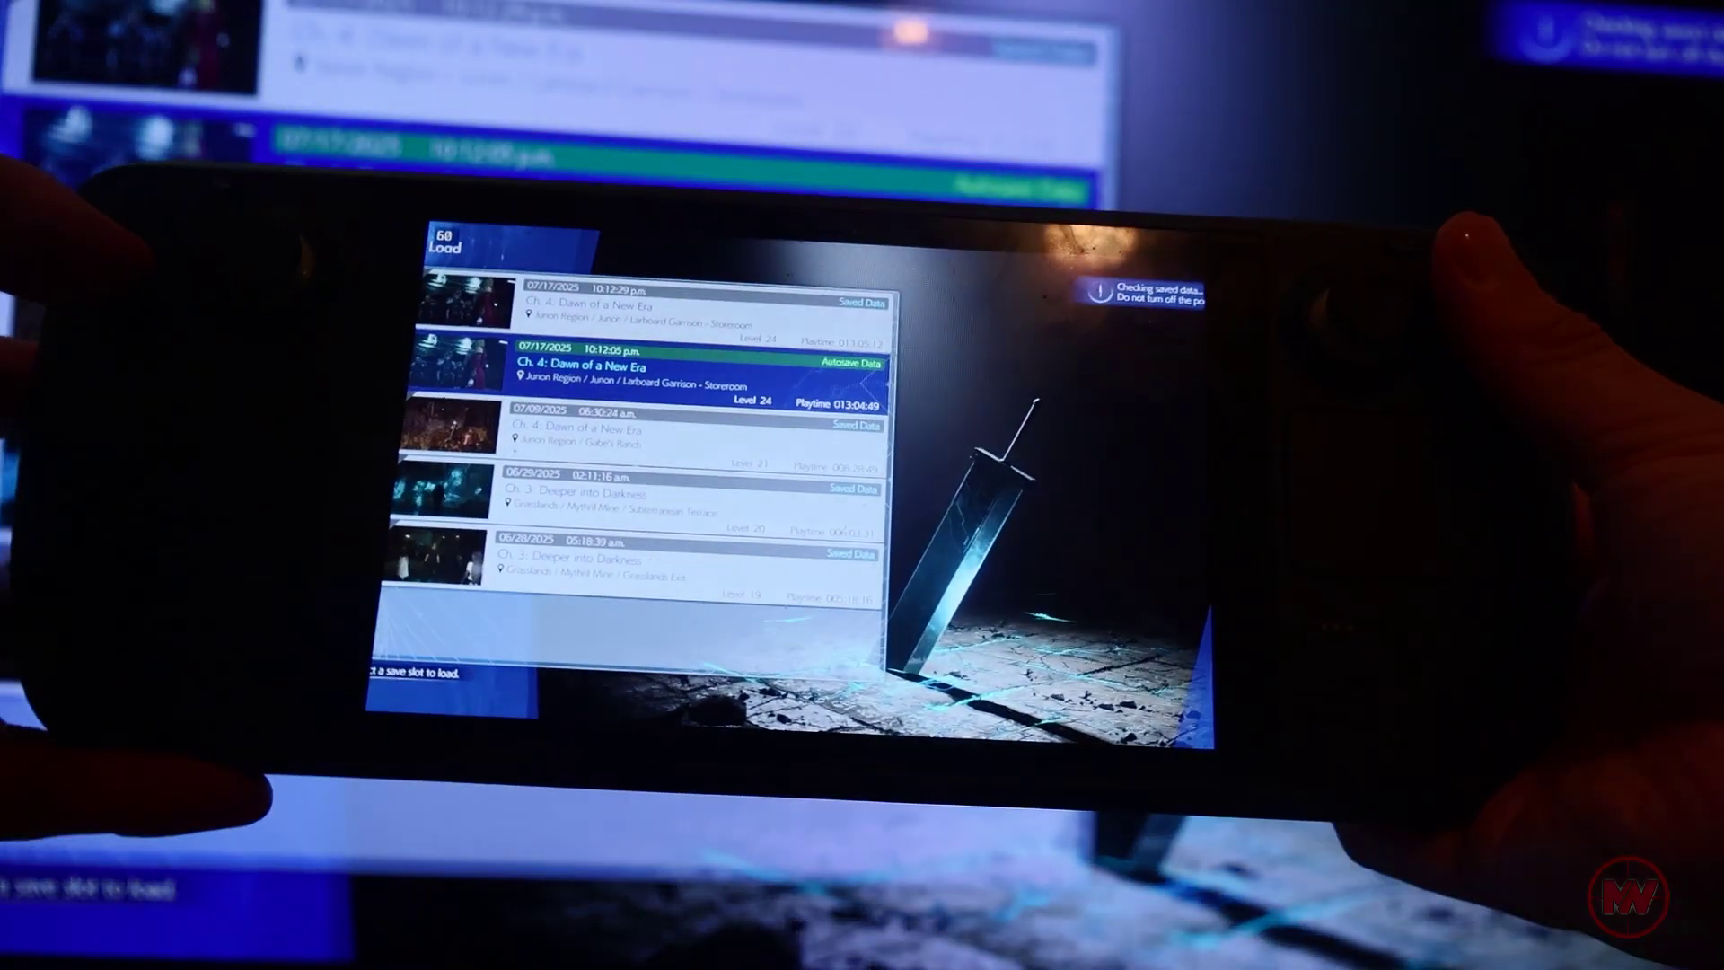
pyautogui.press('Down')
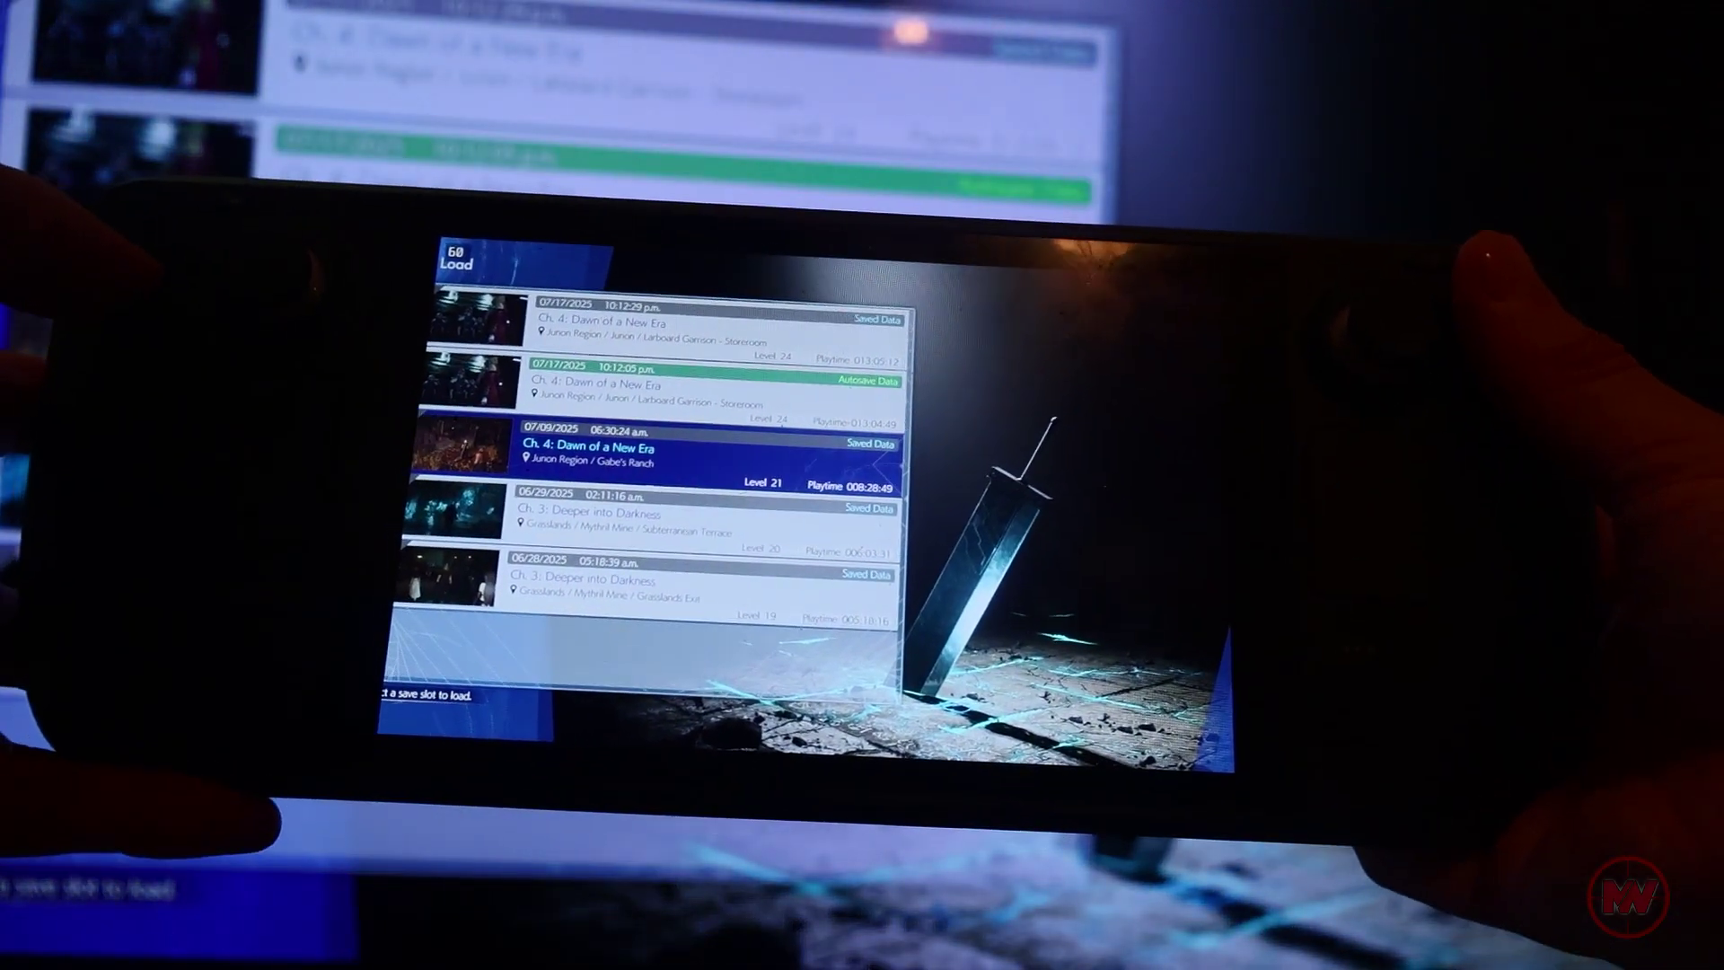
pyautogui.press('Up')
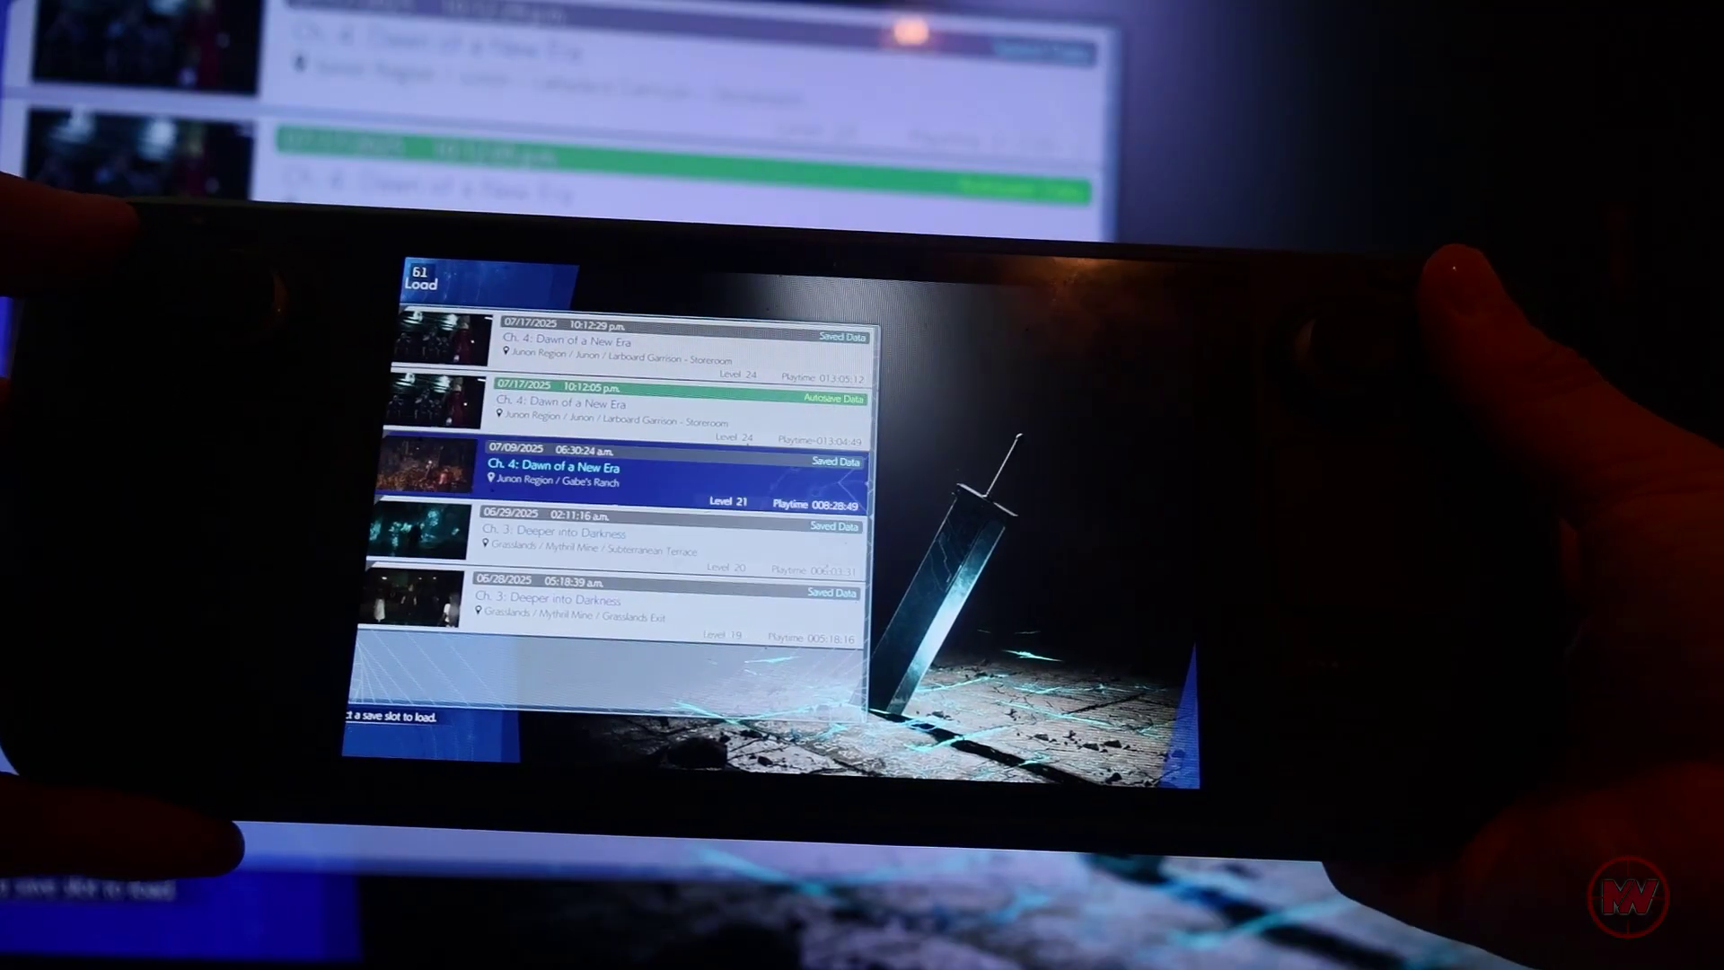